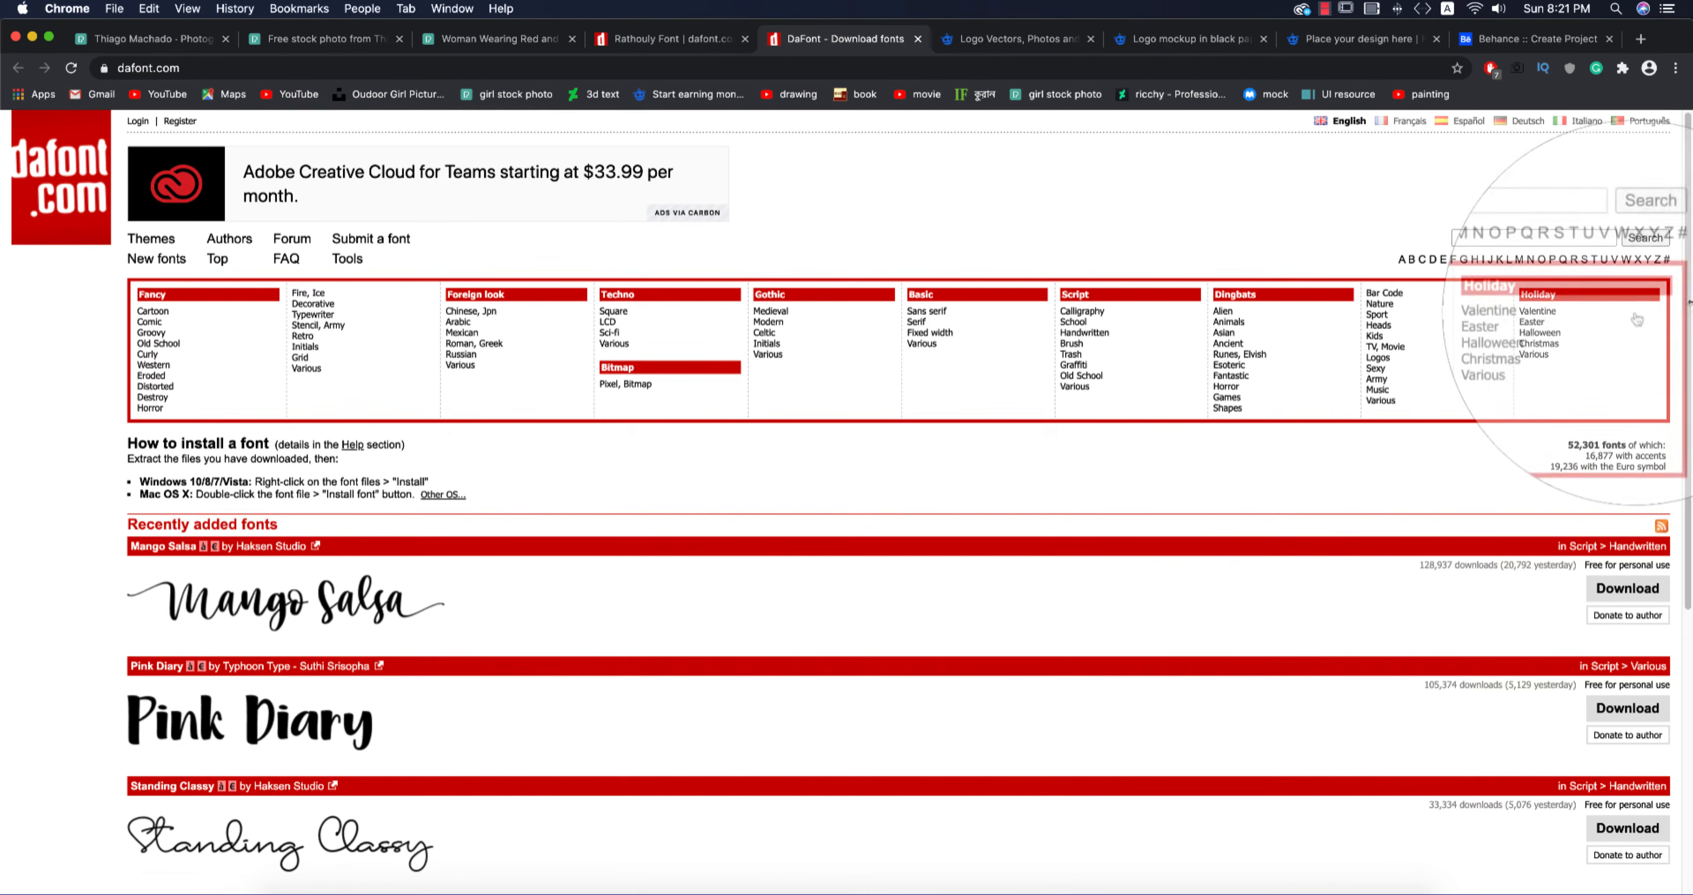
# Step: Browse the Script > Calligraphy fonts on DaFont and open the Rathouly font's page
pyautogui.click(1101, 319)
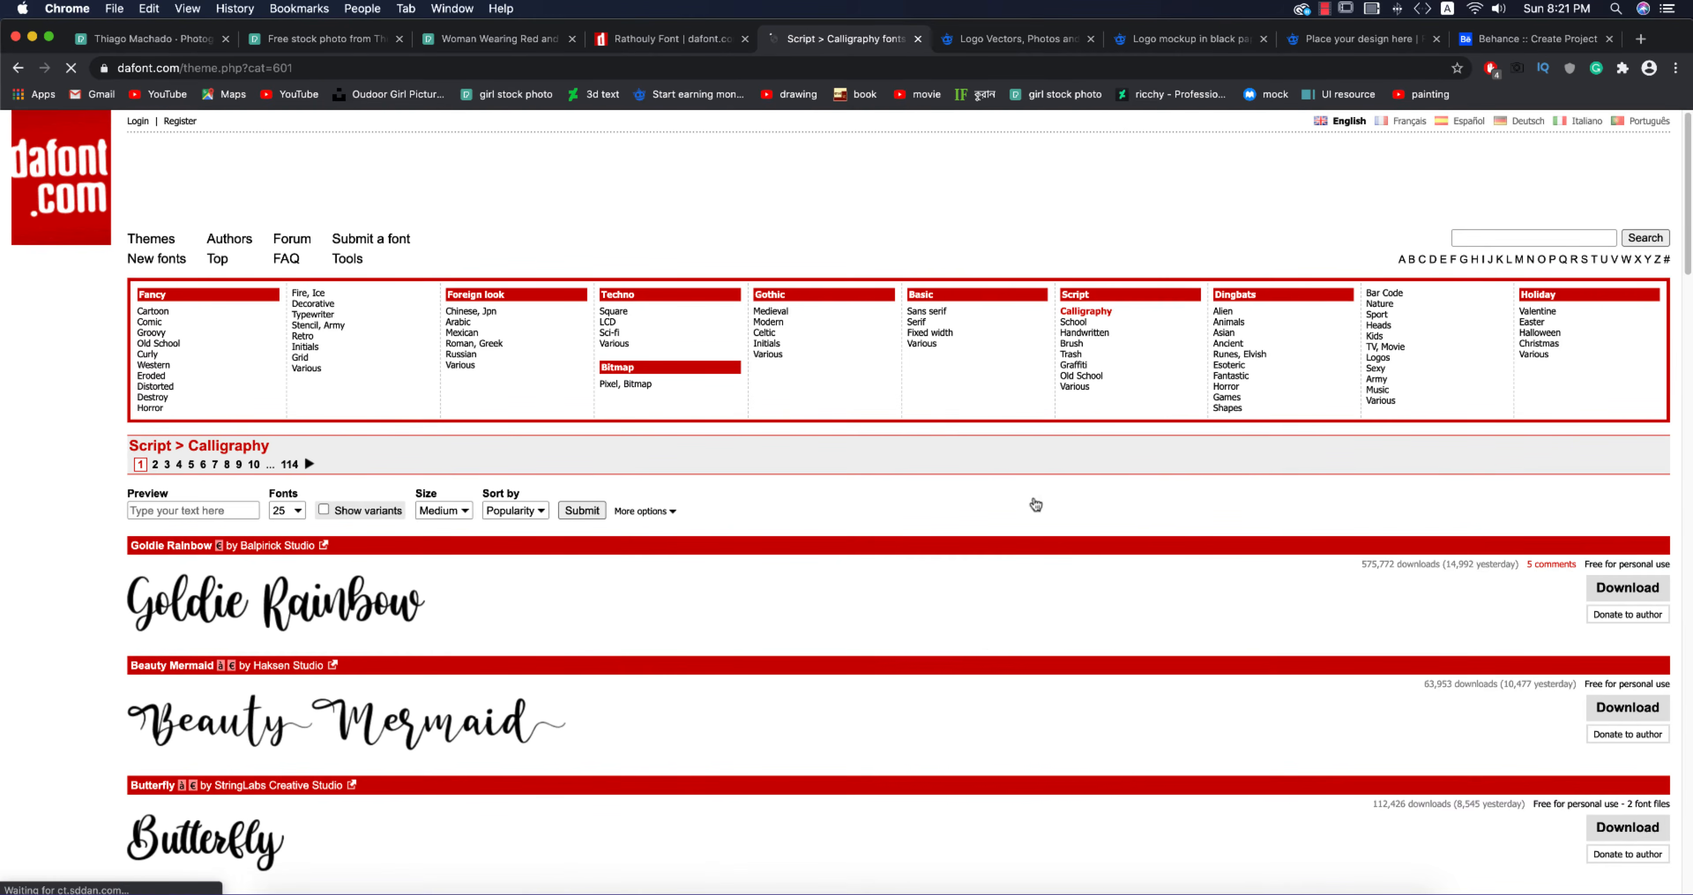
pyautogui.scroll(-9, 983, 641)
pyautogui.scroll(-7, 983, 641)
pyautogui.scroll(12, 983, 641)
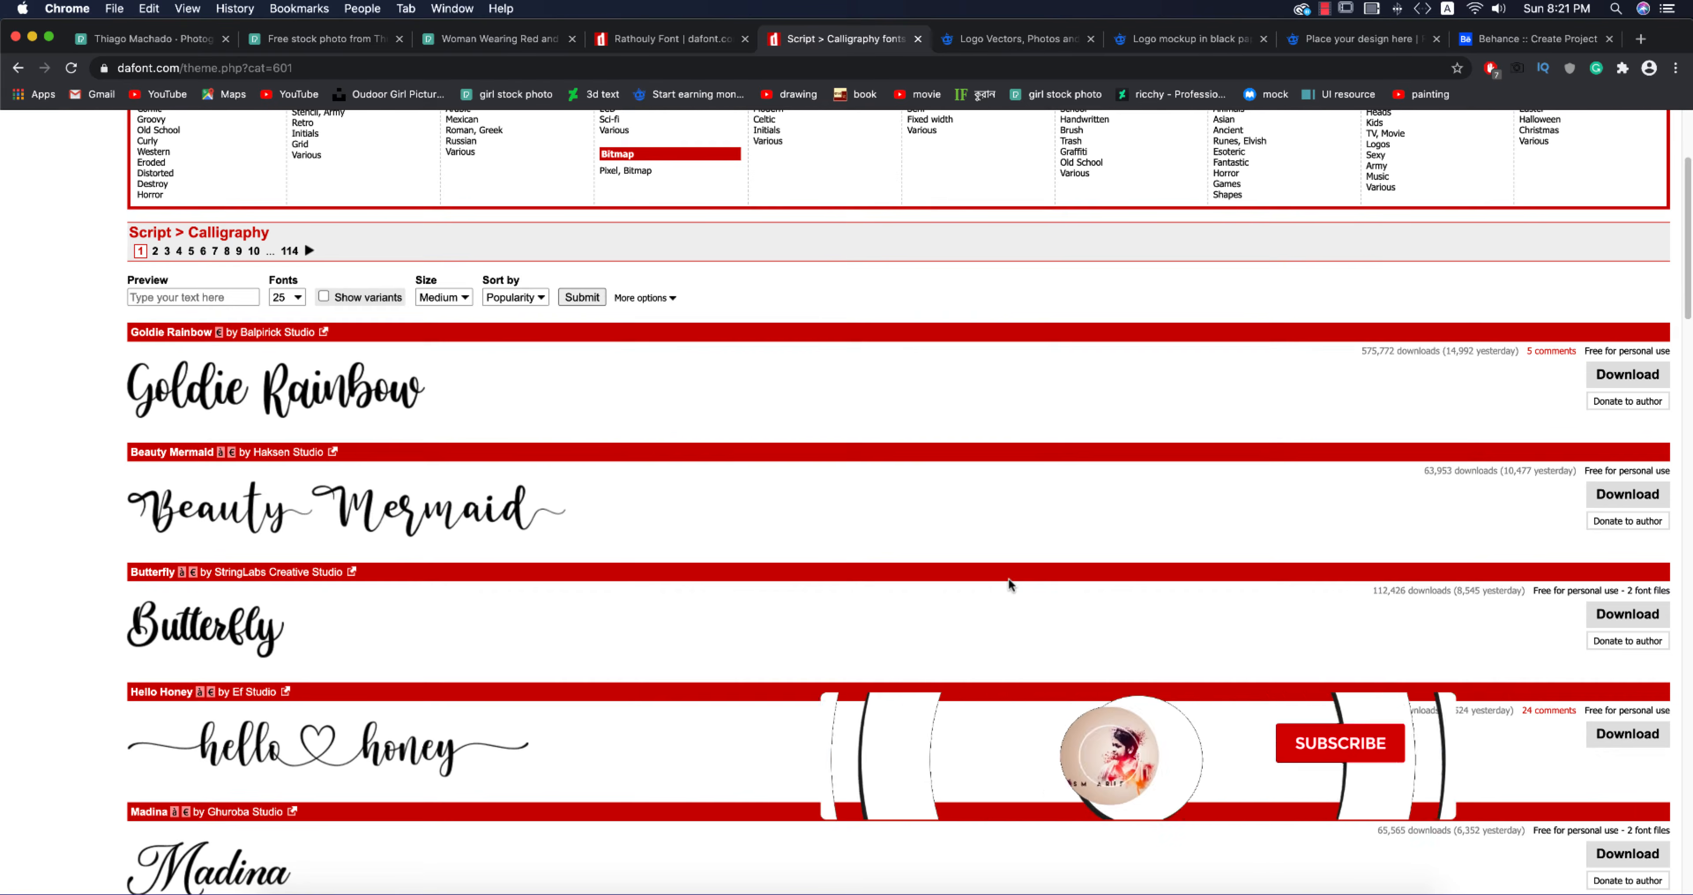
pyautogui.scroll(-5, 1008, 580)
pyautogui.scroll(-15, 1008, 585)
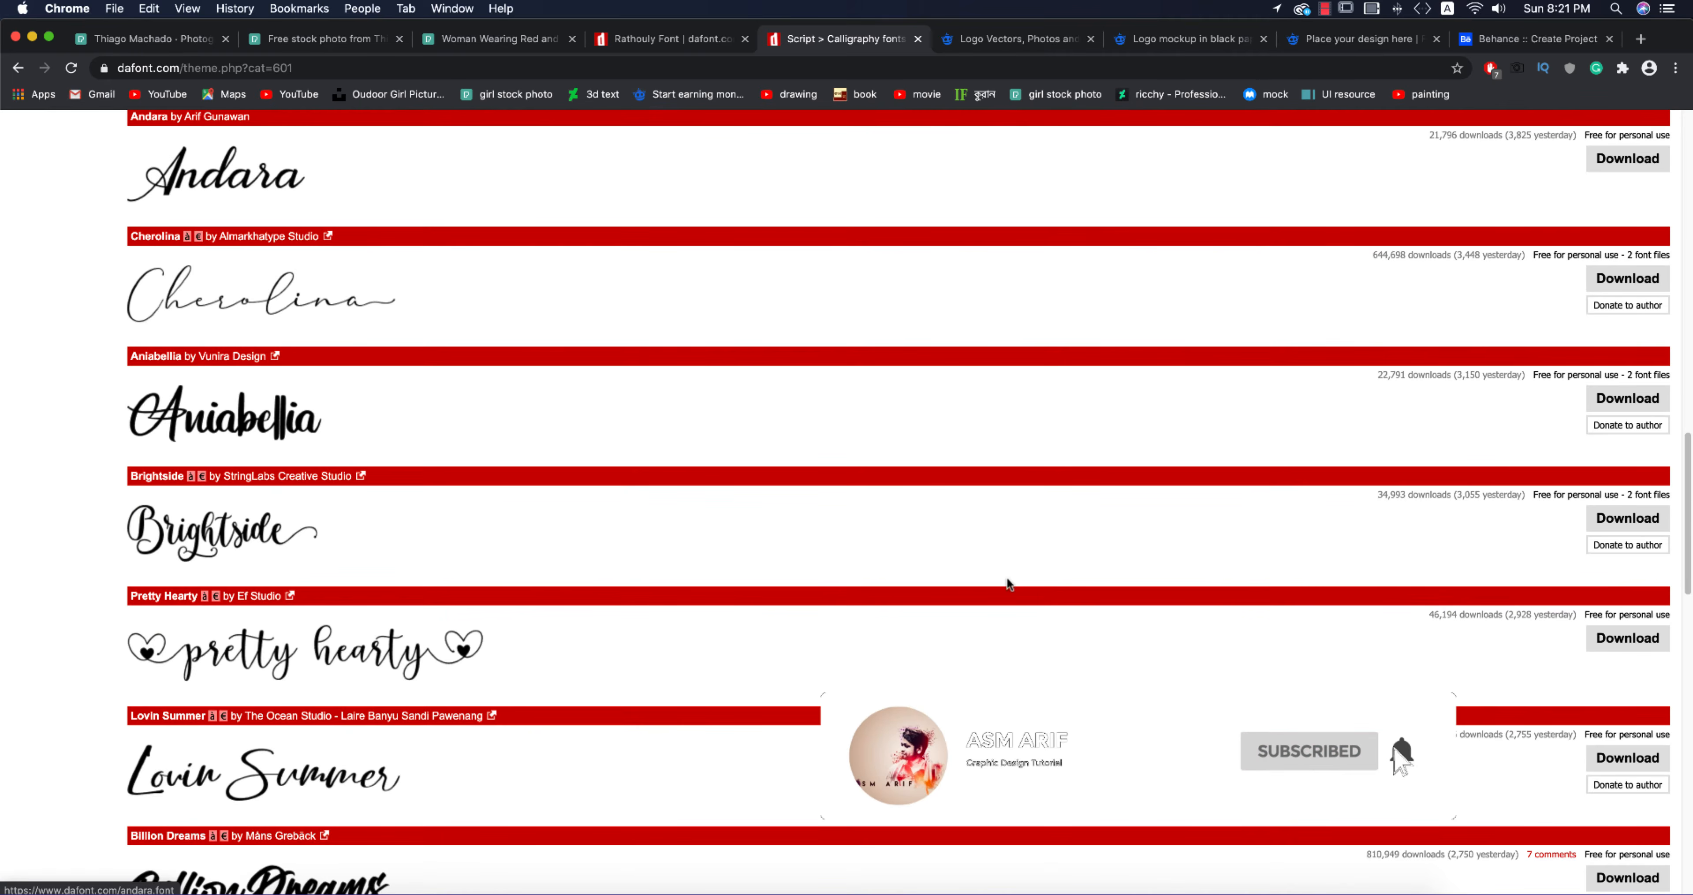
pyautogui.scroll(9, 1010, 584)
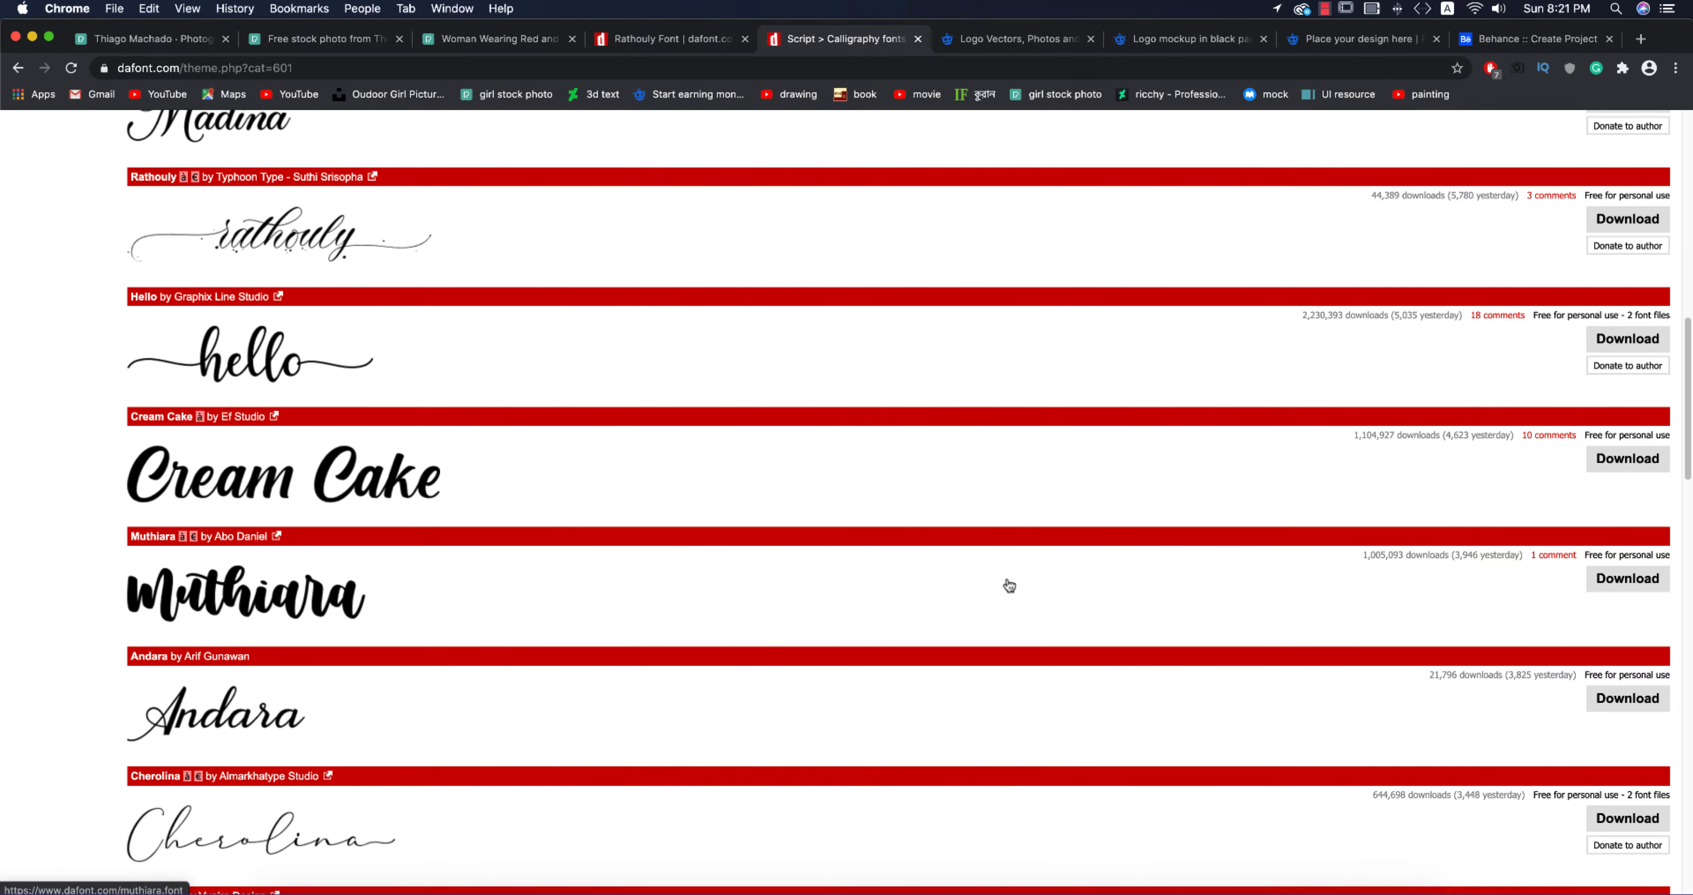
pyautogui.scroll(3, 1008, 582)
pyautogui.scroll(1, 1009, 584)
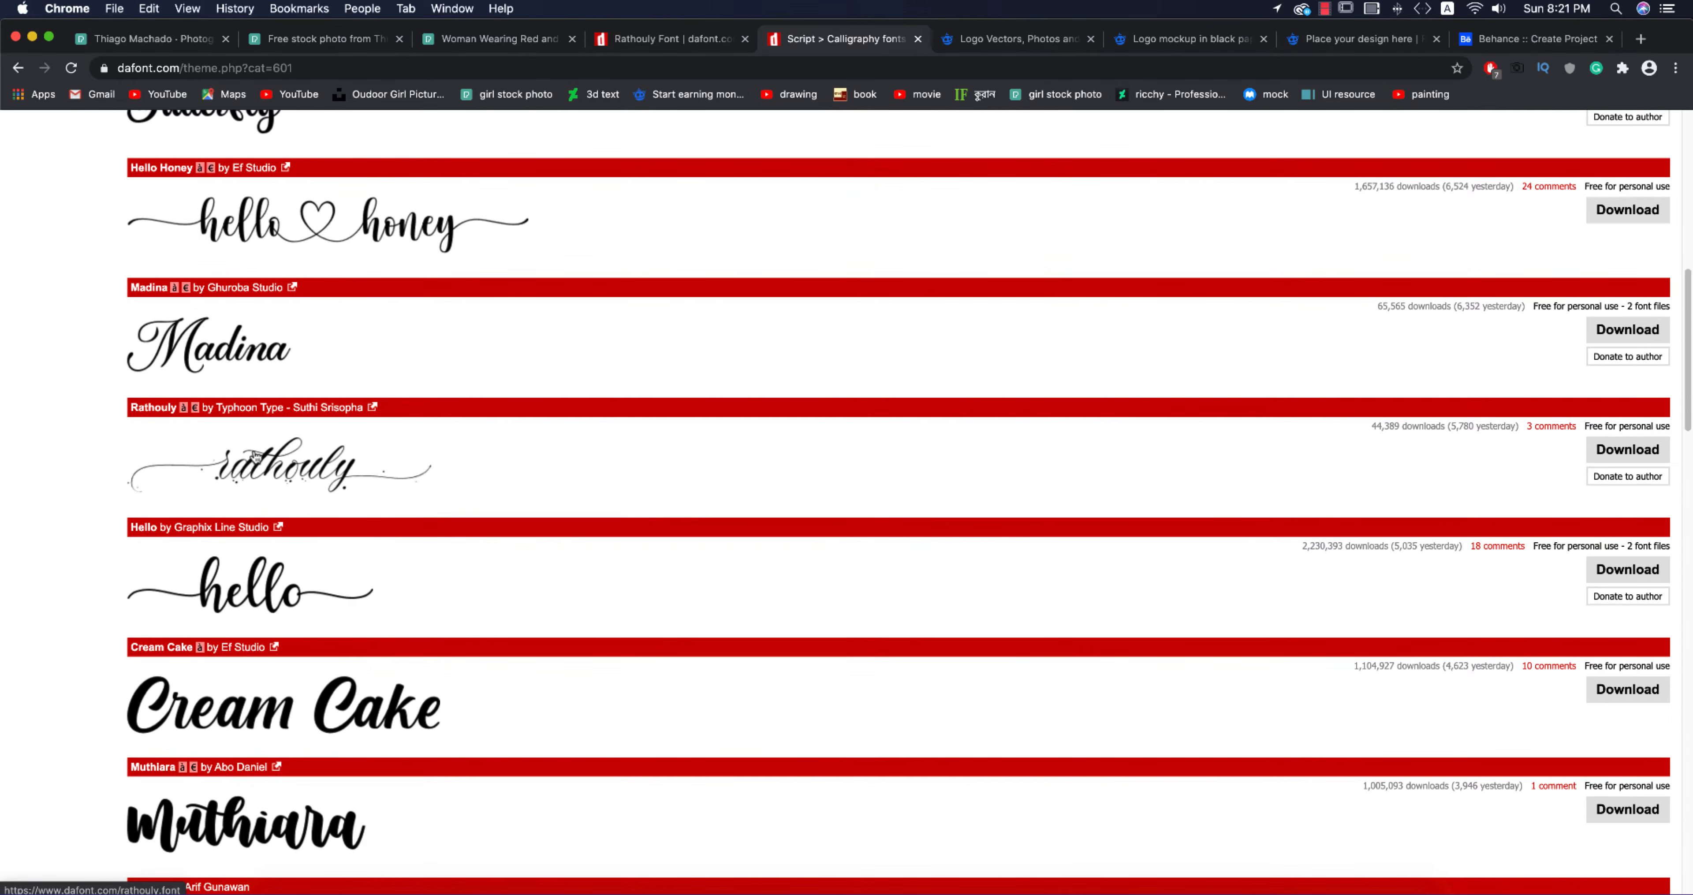
pyautogui.click(323, 476)
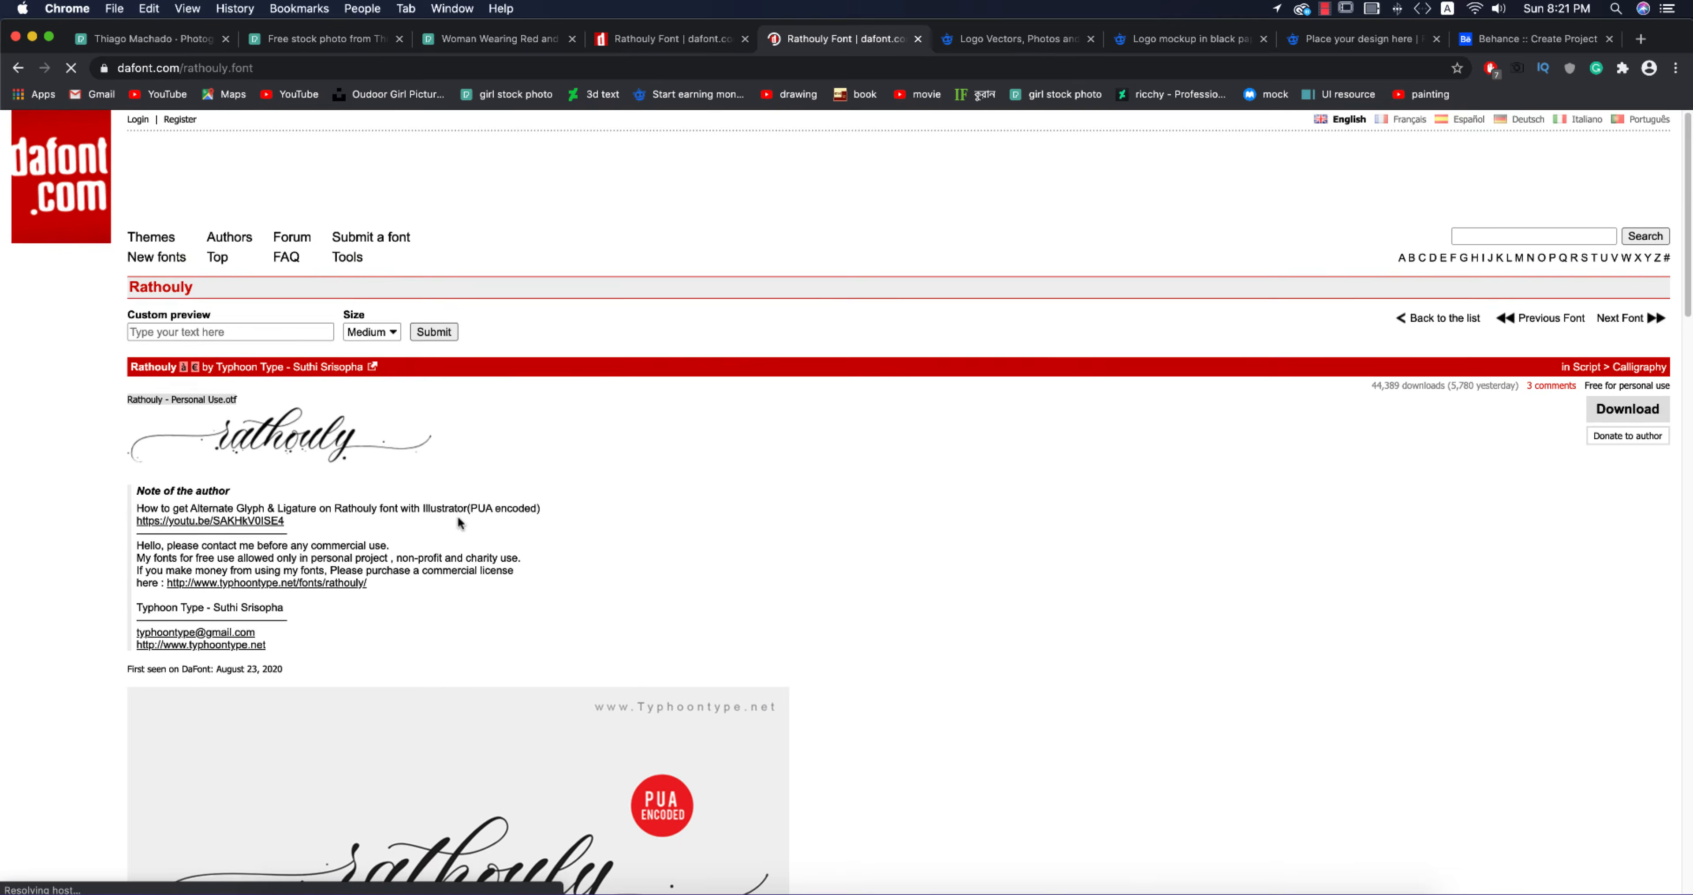
# Step: Preview the Rathouly font with the text "Km" and look through its character map
pyautogui.click(220, 334)
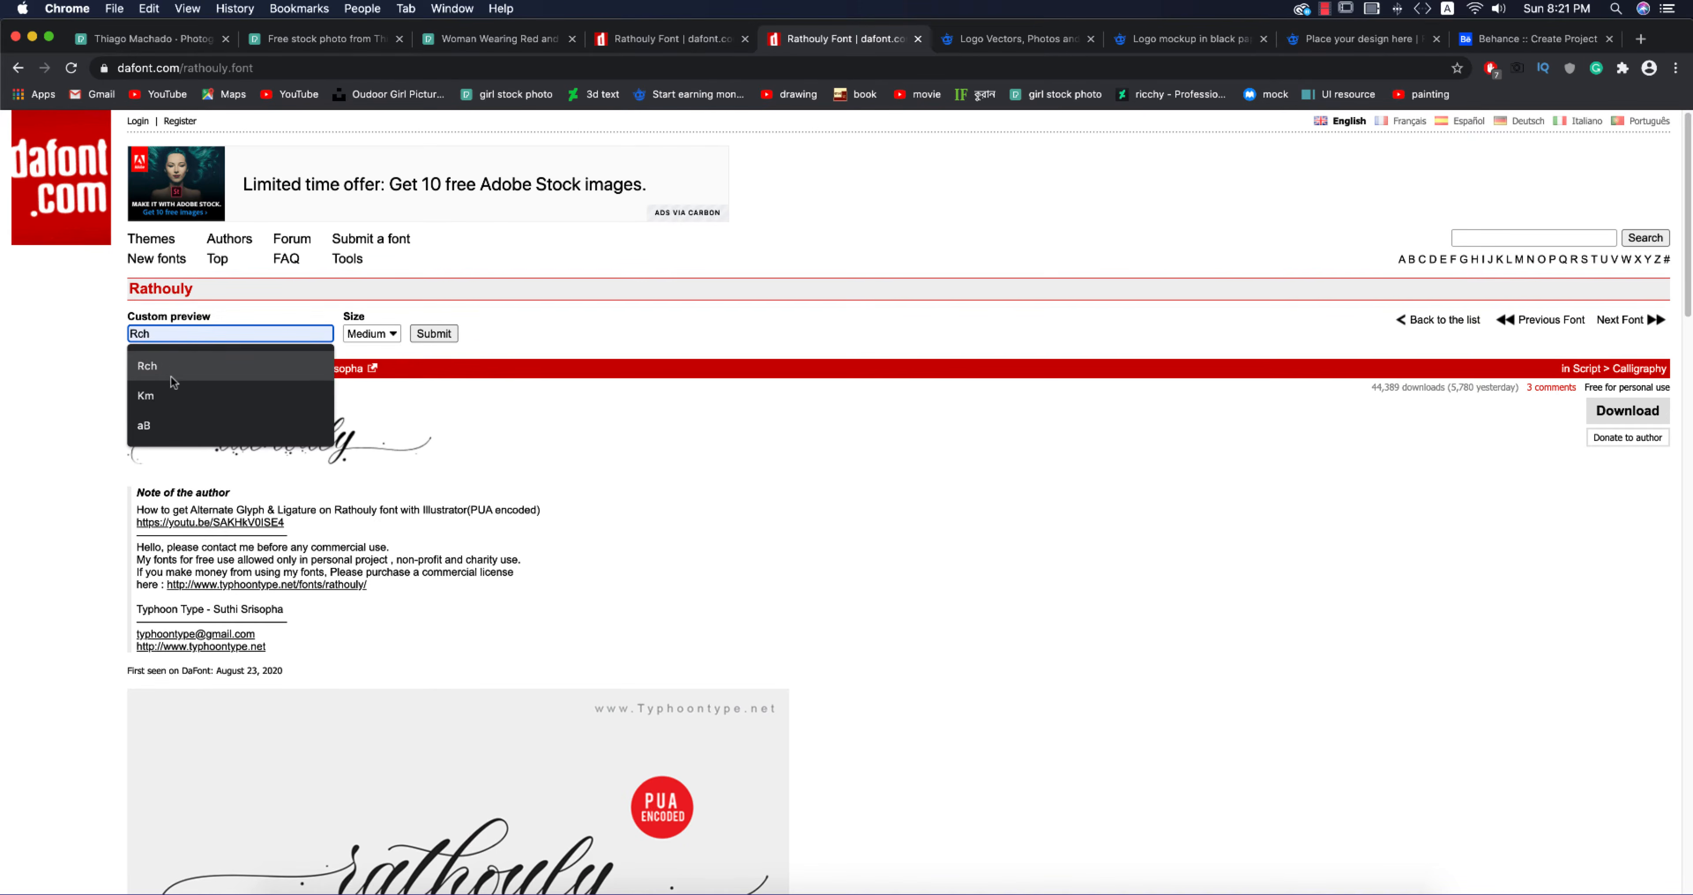
pyautogui.click(162, 398)
pyautogui.click(427, 333)
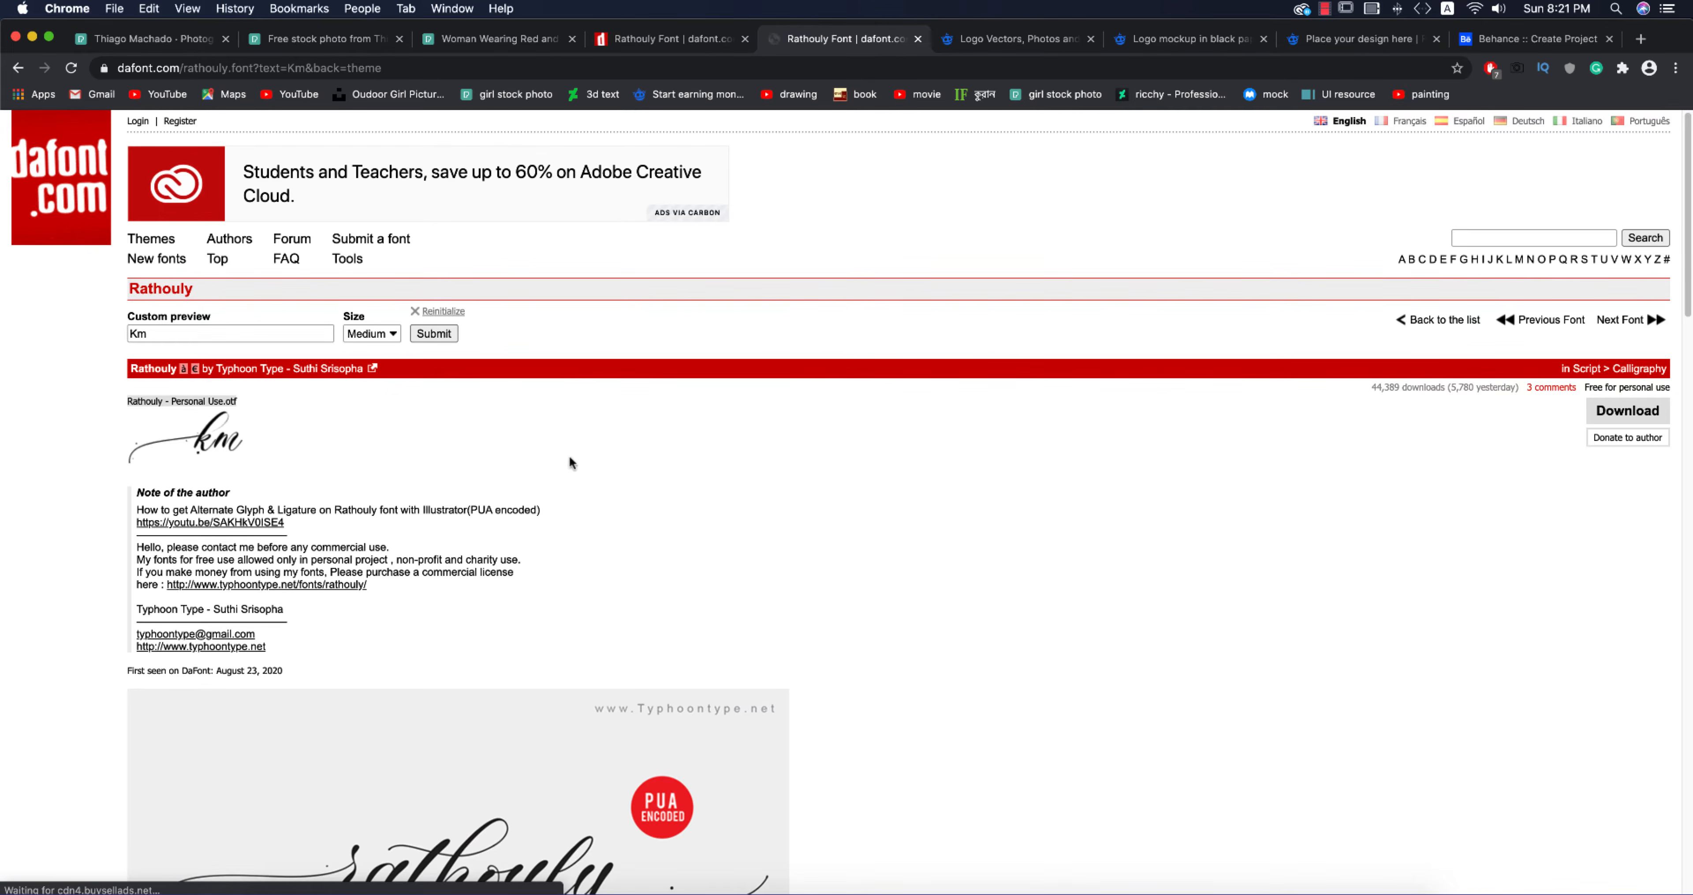
pyautogui.scroll(-15, 1100, 519)
pyautogui.scroll(-10, 1101, 520)
pyautogui.scroll(5, 1101, 517)
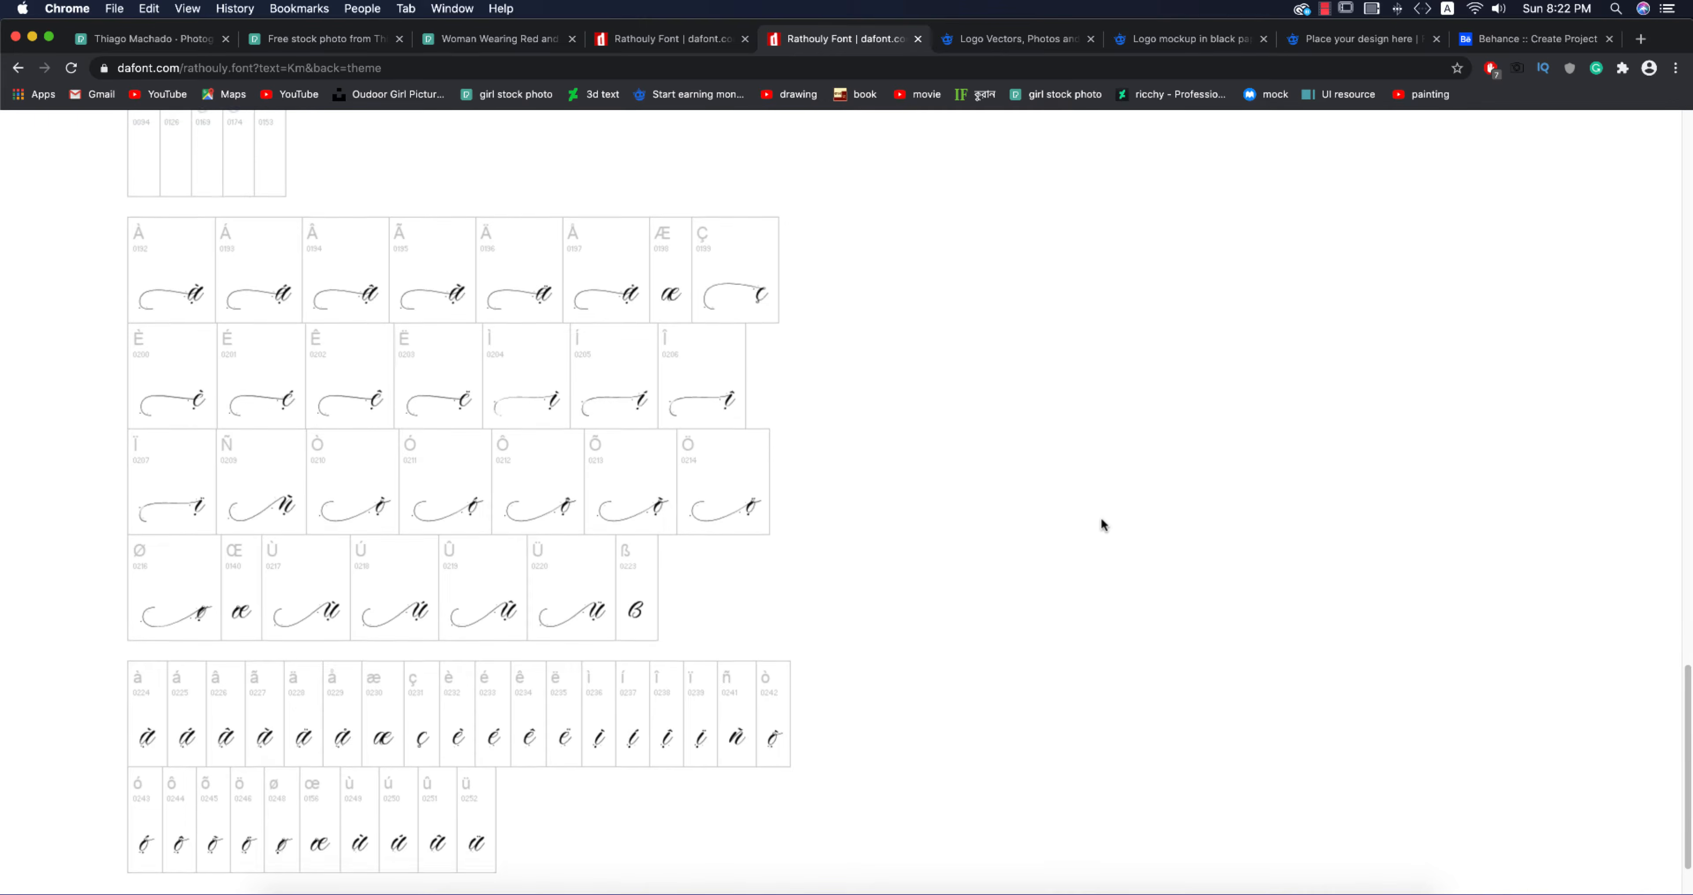
pyautogui.scroll(-3, 869, 504)
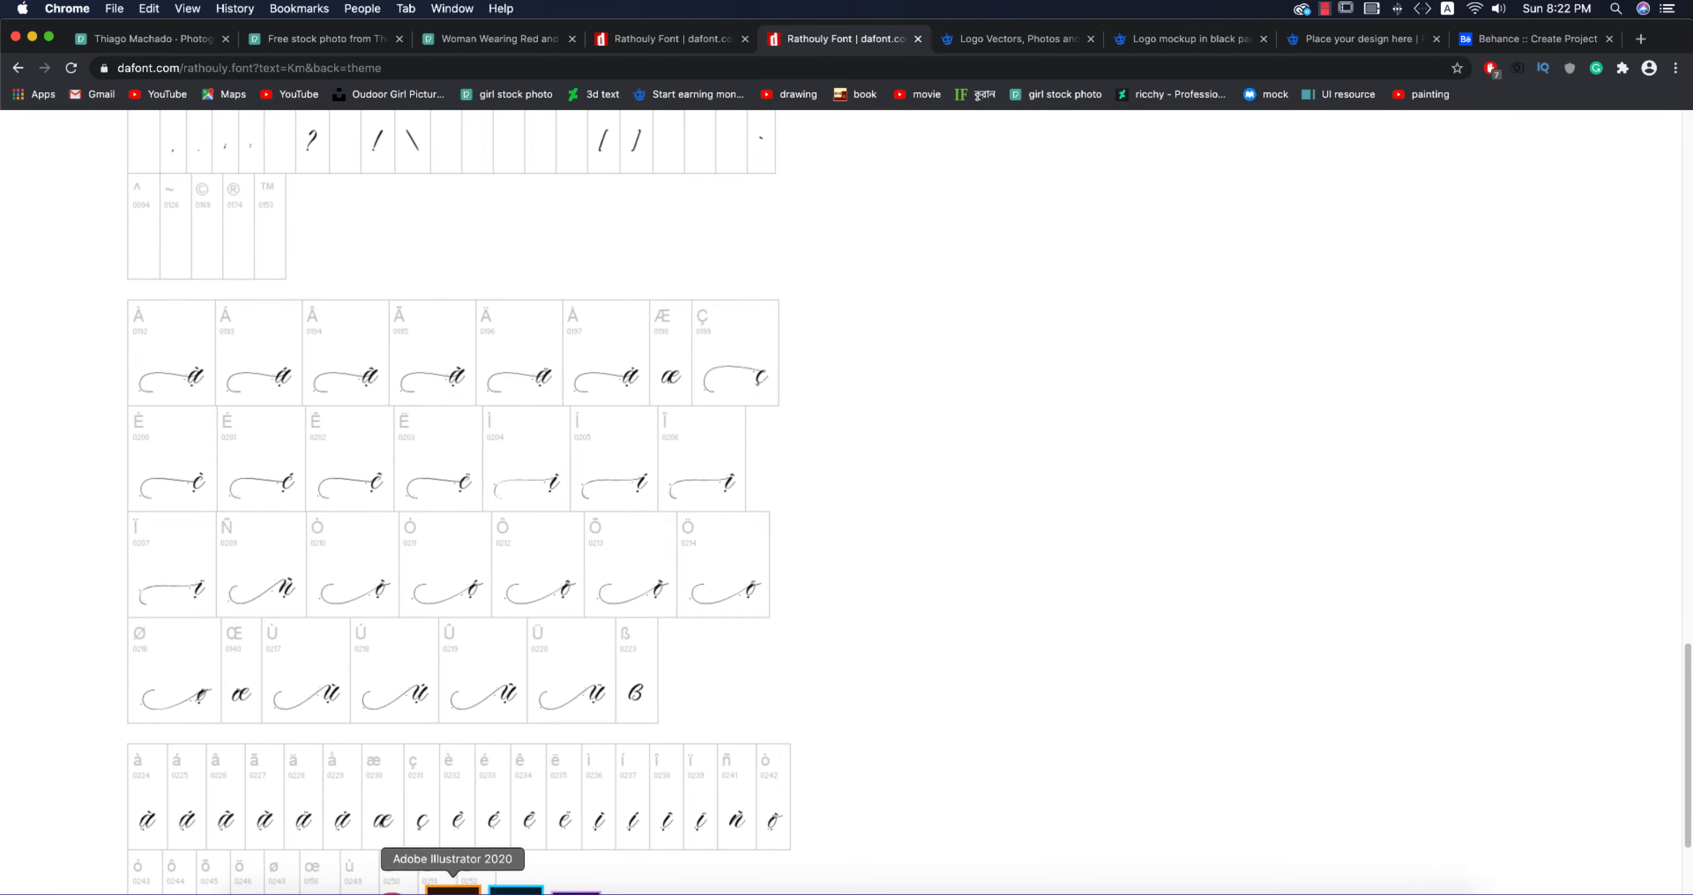
# Step: Switch to Adobe Illustrator and examine the finished circular "ak" monogram logo in the open document
pyautogui.click(452, 884)
pyautogui.click(910, 663)
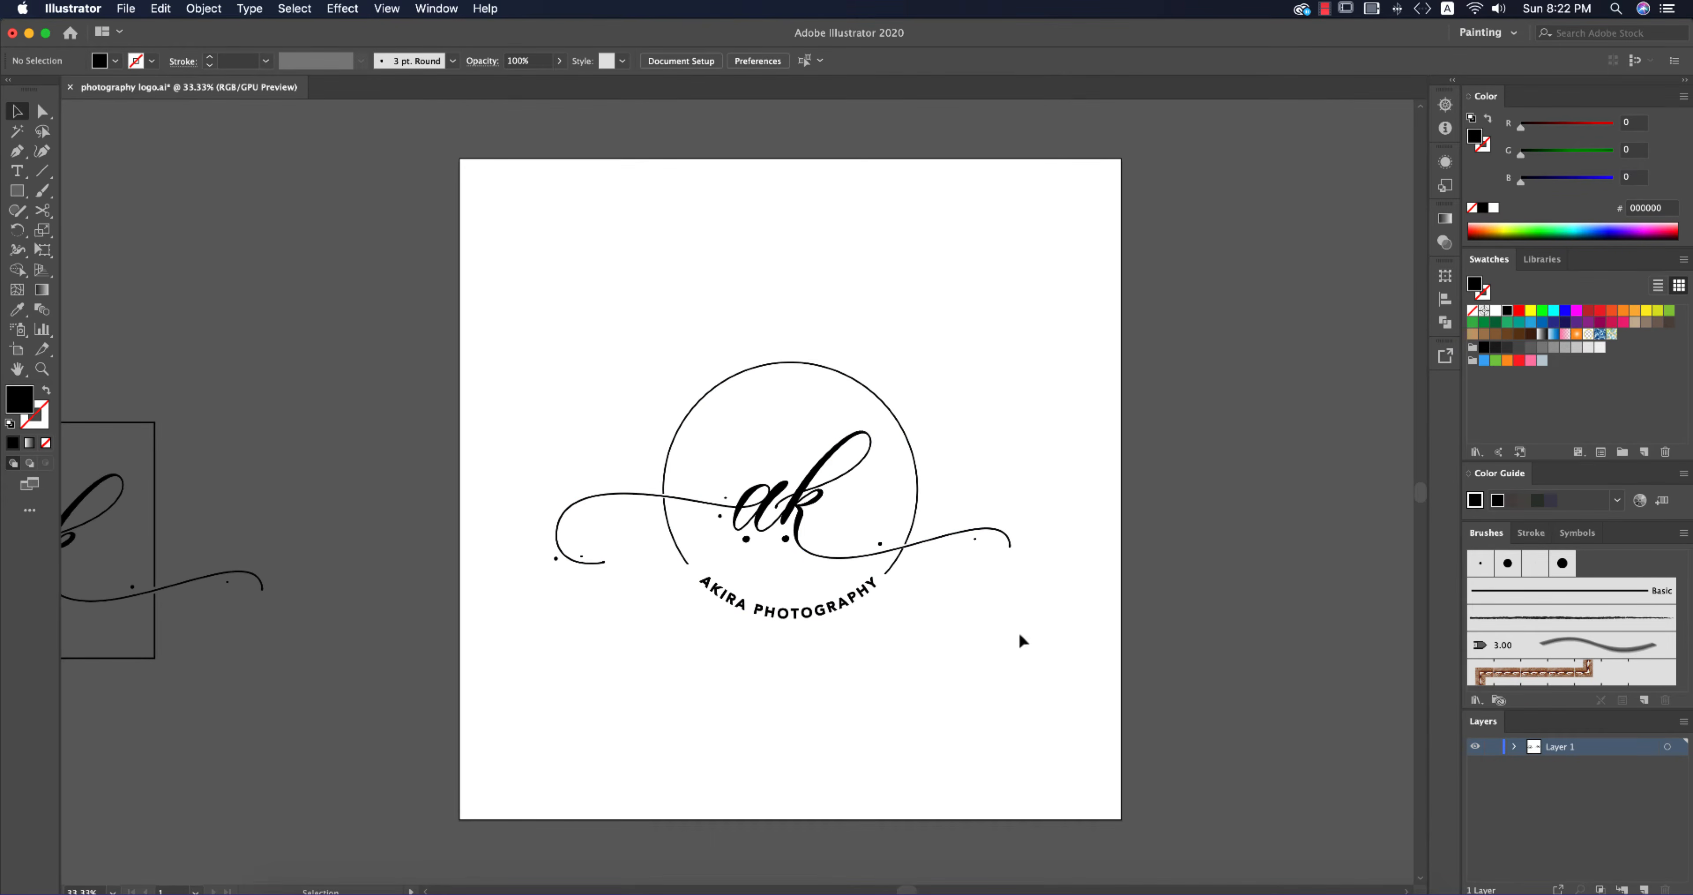
pyautogui.hscroll(5, 1017, 639)
pyautogui.scroll(1, 1017, 639)
pyautogui.scroll(-2, 997, 678)
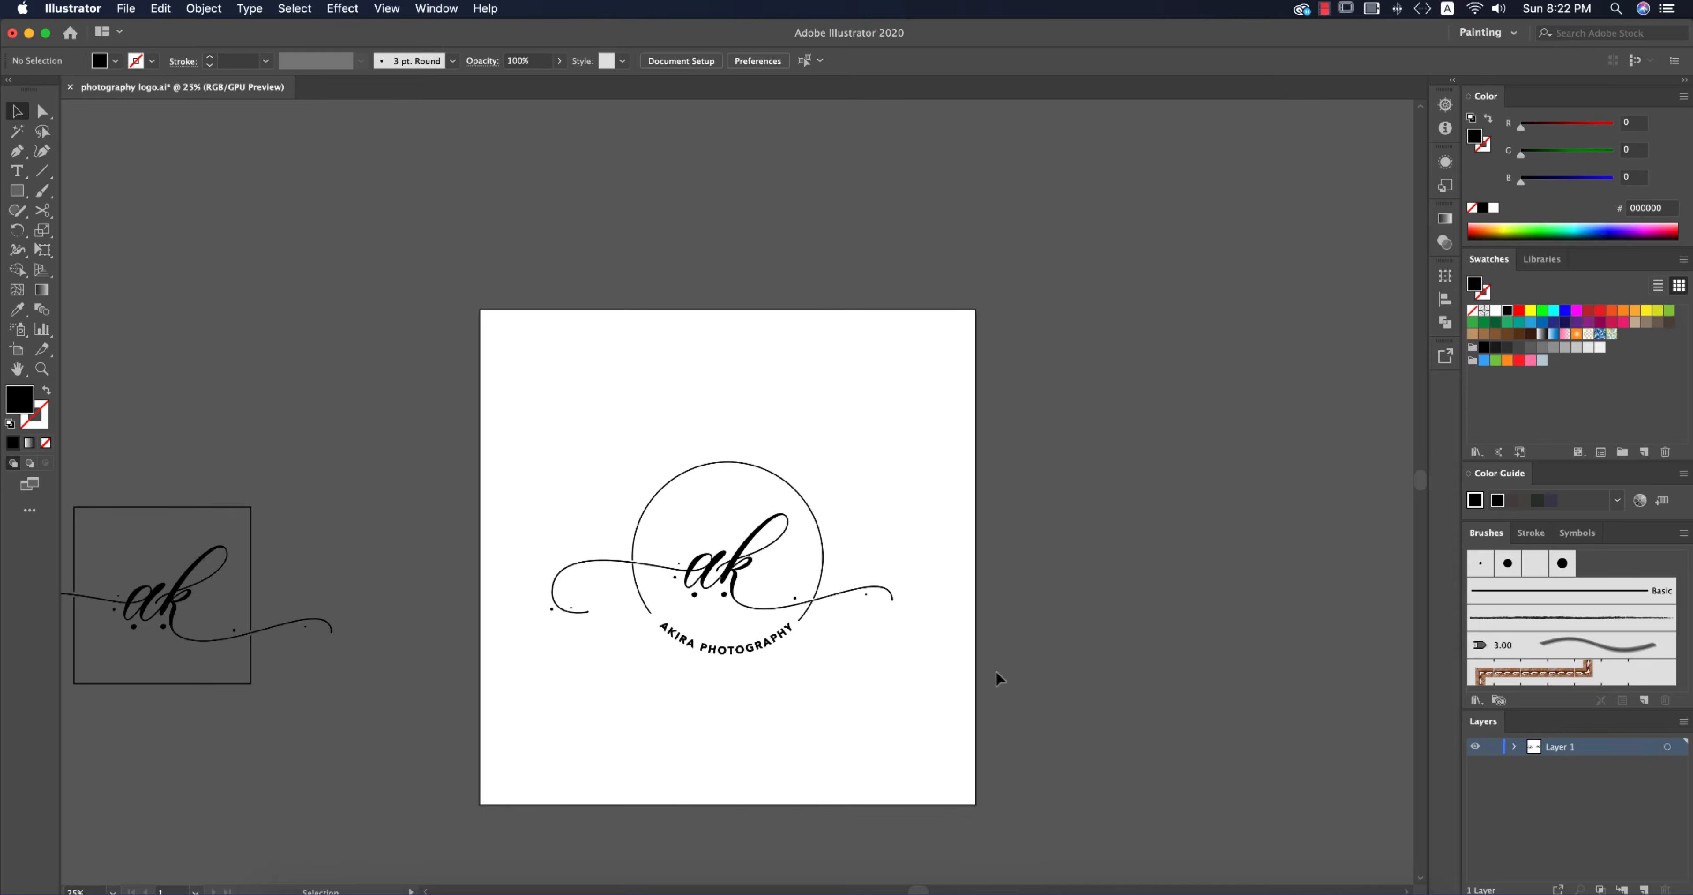
pyautogui.scroll(-2, 1126, 631)
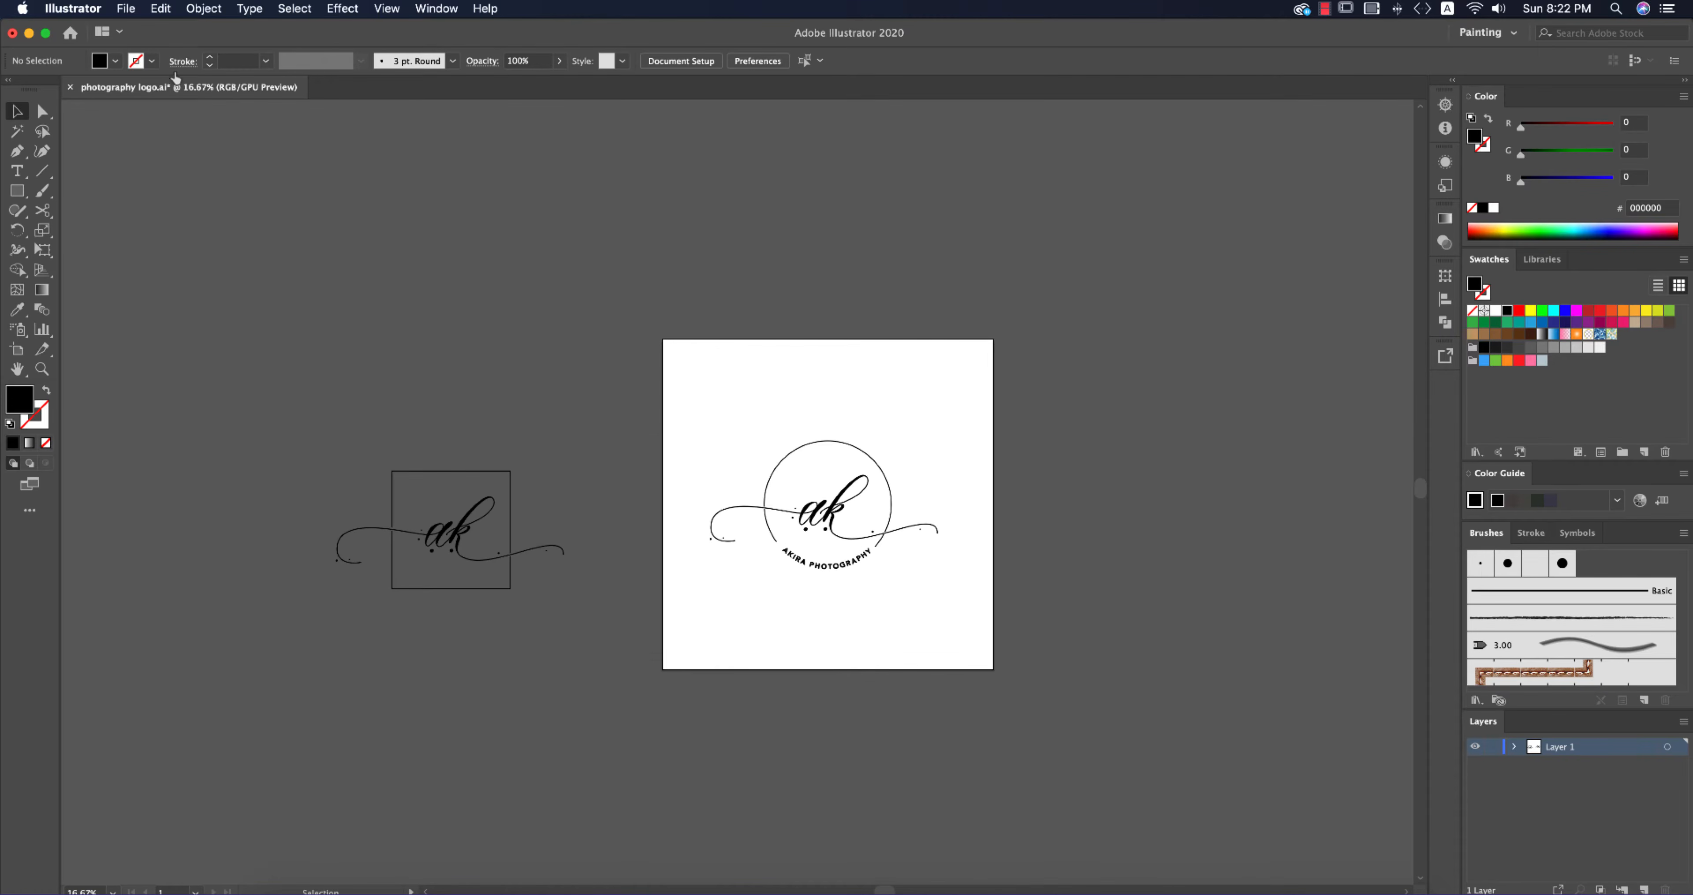
# Step: Start a new document and name it "photo logo"
pyautogui.click(125, 9)
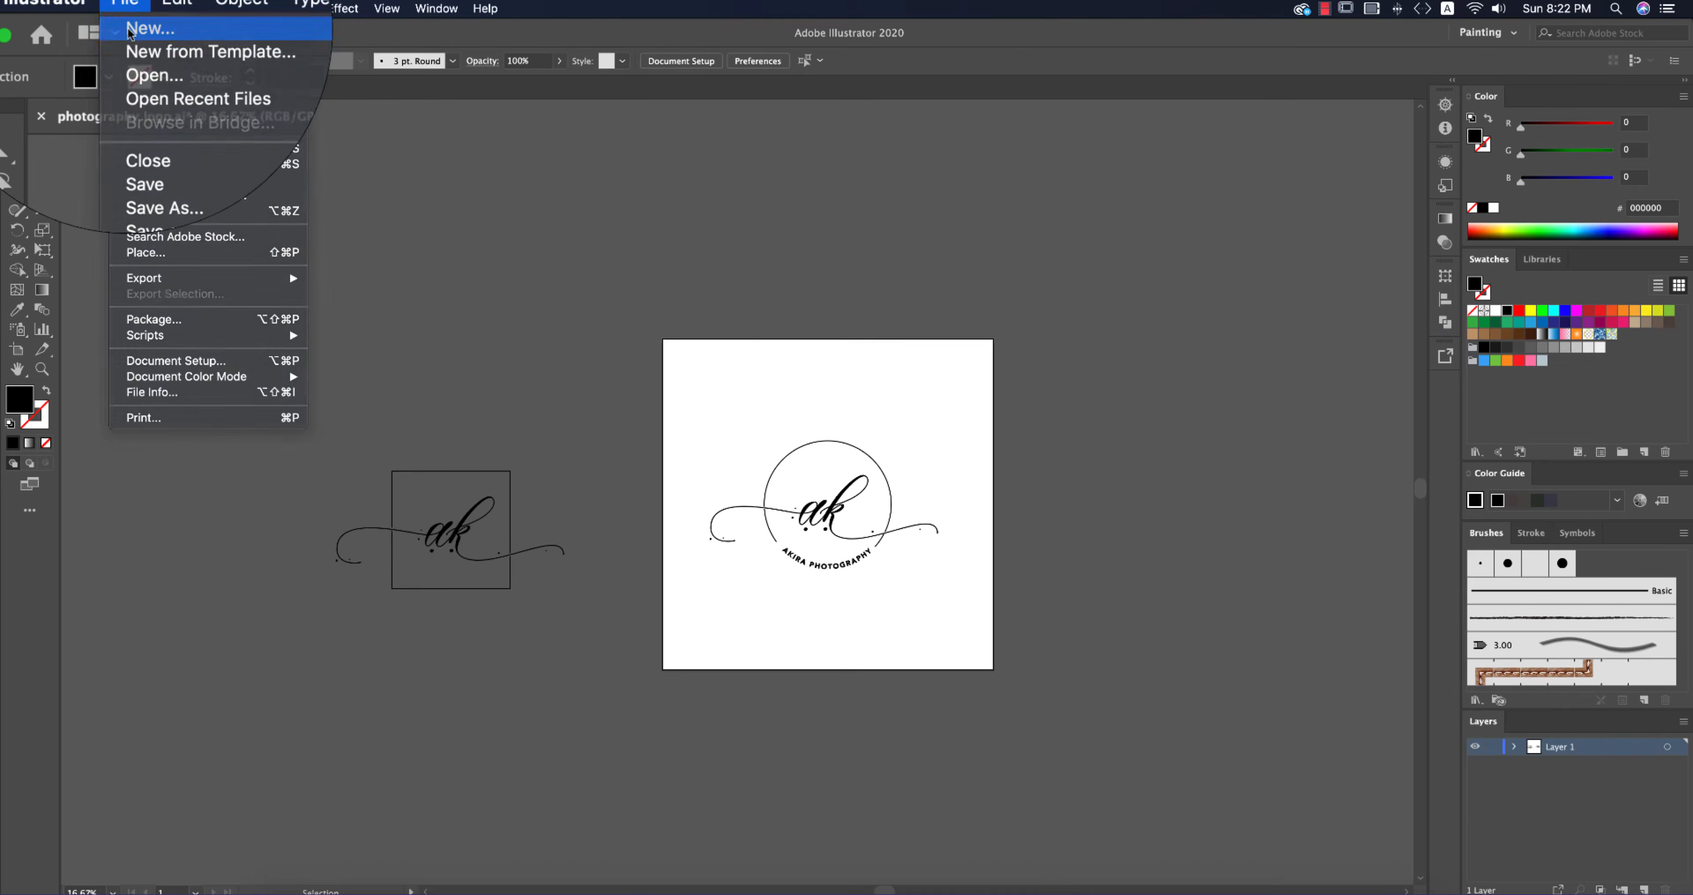
pyautogui.press('Escape')
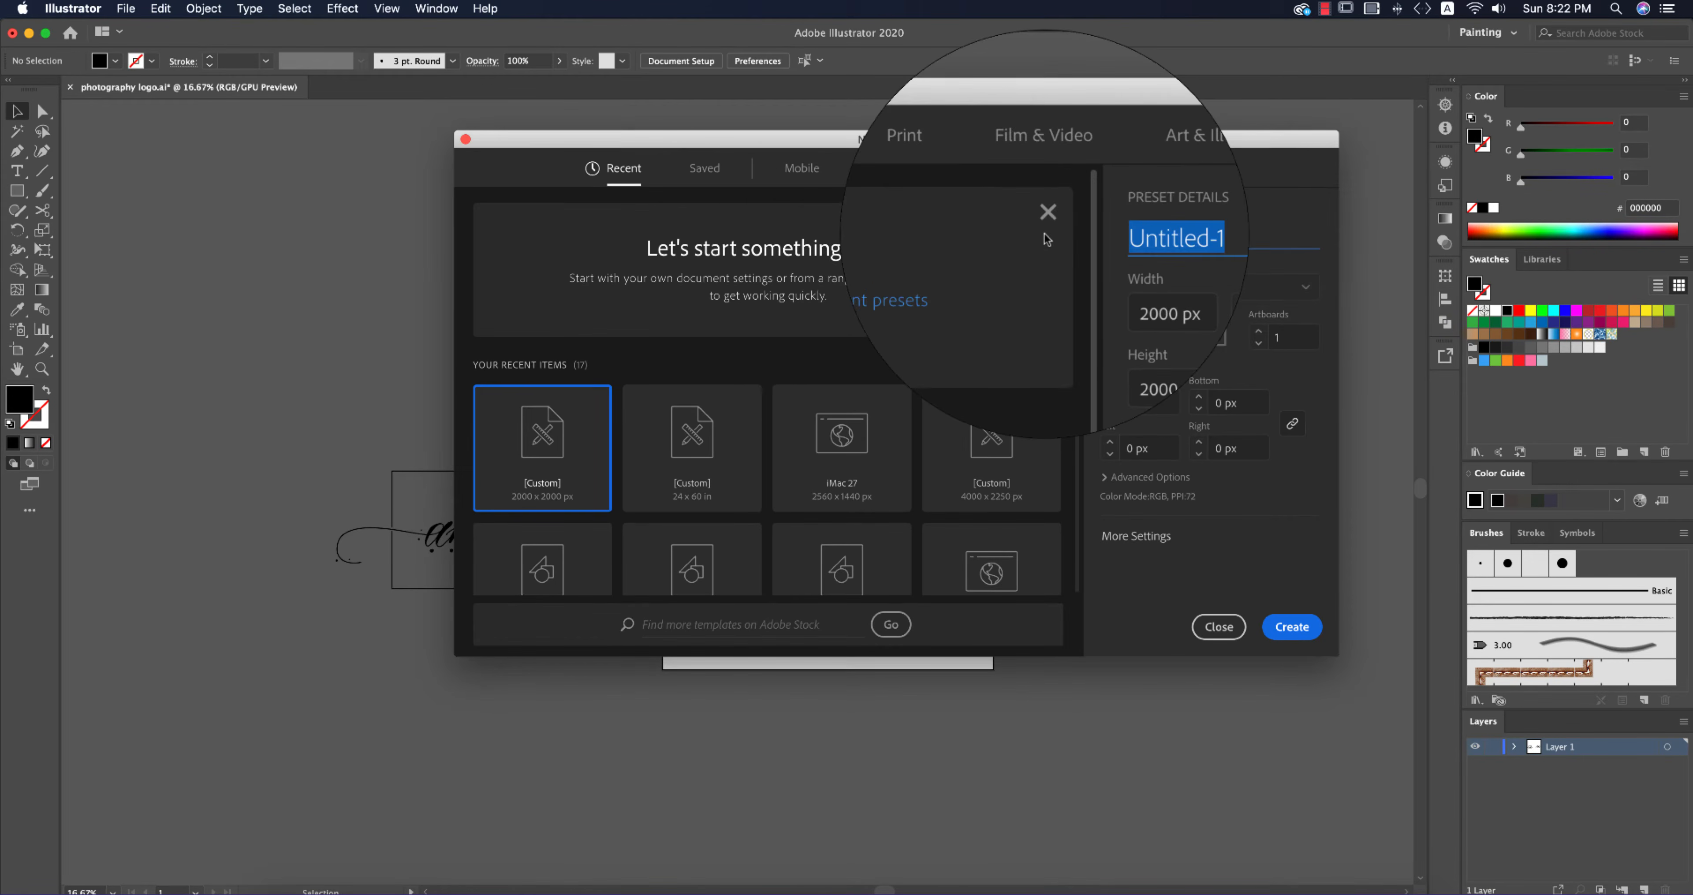
pyautogui.write('photog')
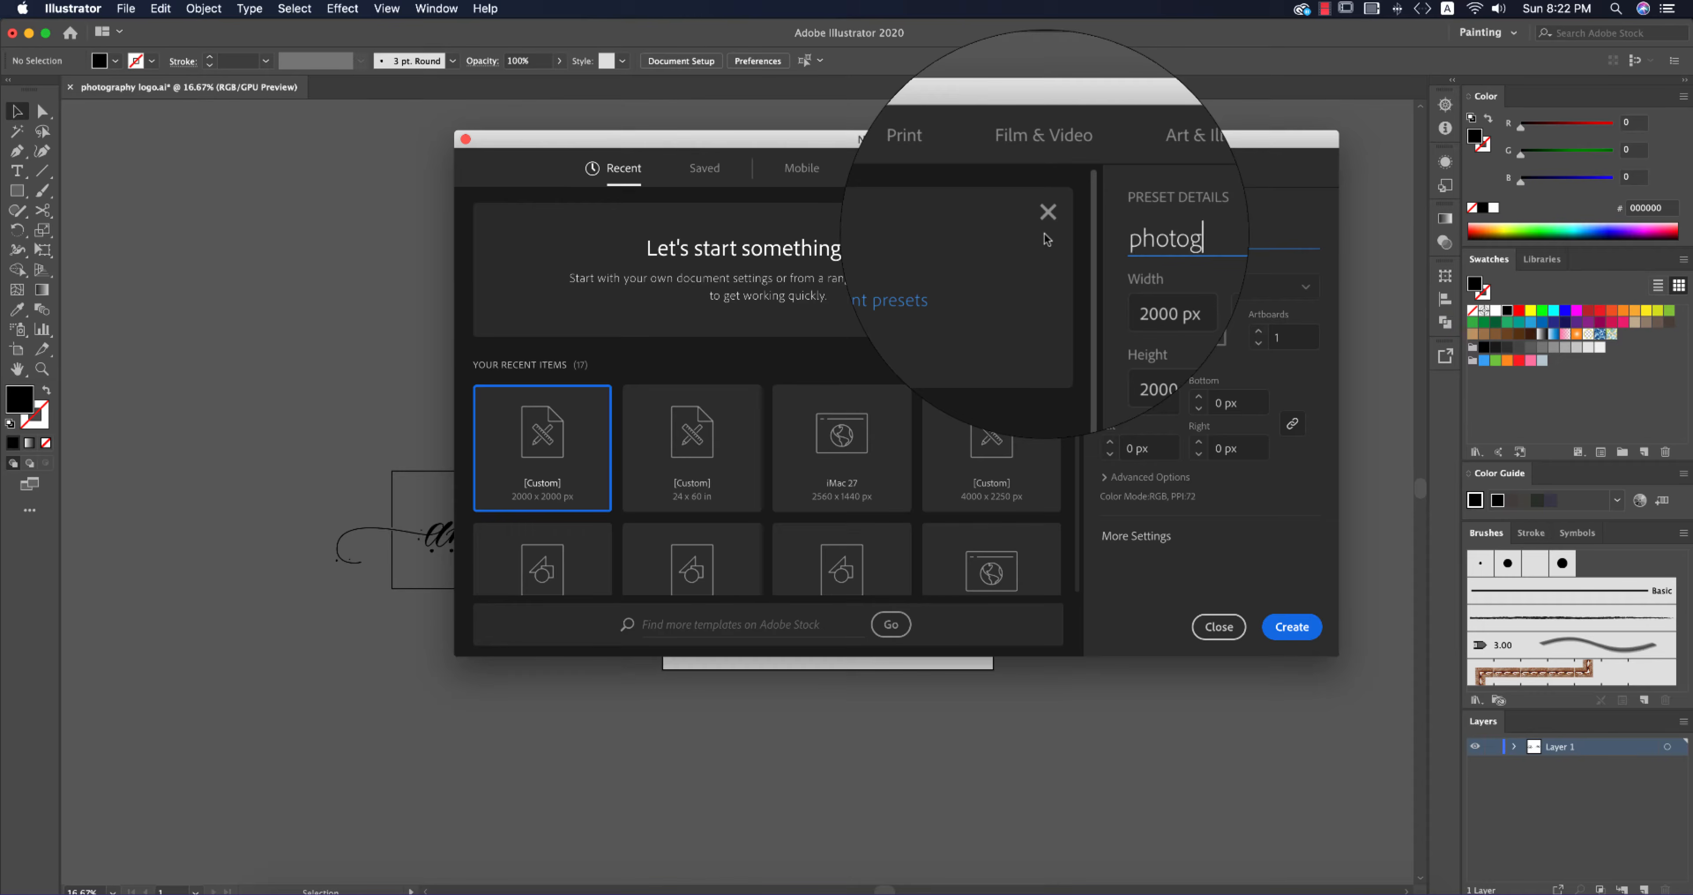
pyautogui.write('raph')
pyautogui.press('BackSpace')
pyautogui.press('BackSpace')
pyautogui.press('BackSpace')
pyautogui.press('BackSpace')
pyautogui.press('BackSpace')
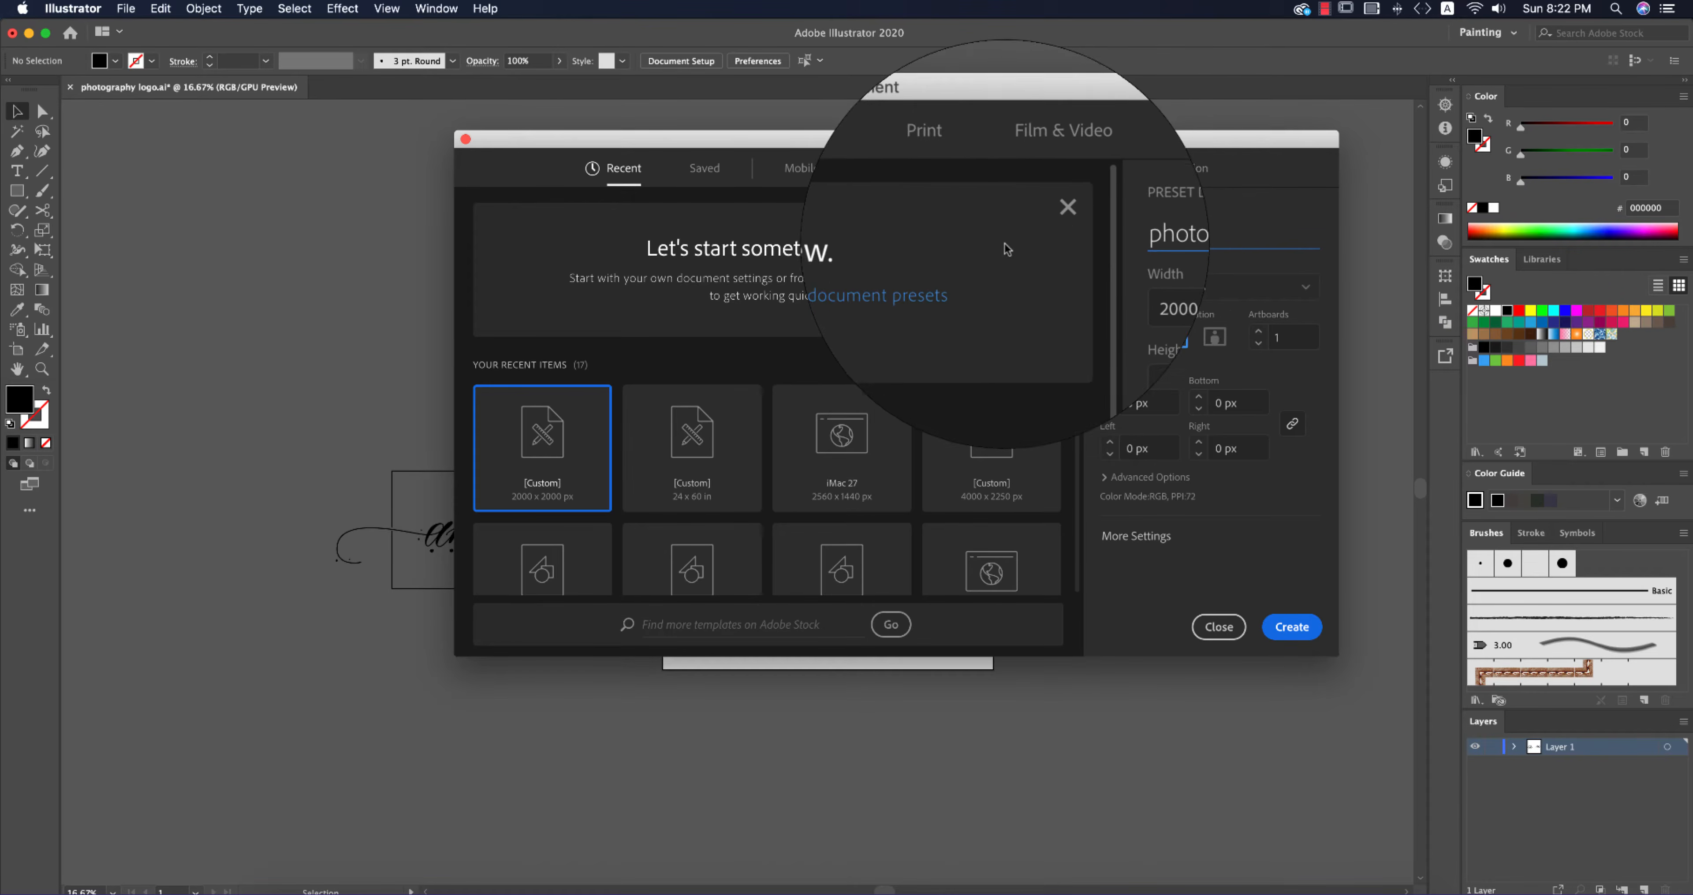
pyautogui.write('logo')
# Step: Set the new document's color mode to CMYK Color and create the document
pyautogui.click(1103, 480)
pyautogui.click(1186, 458)
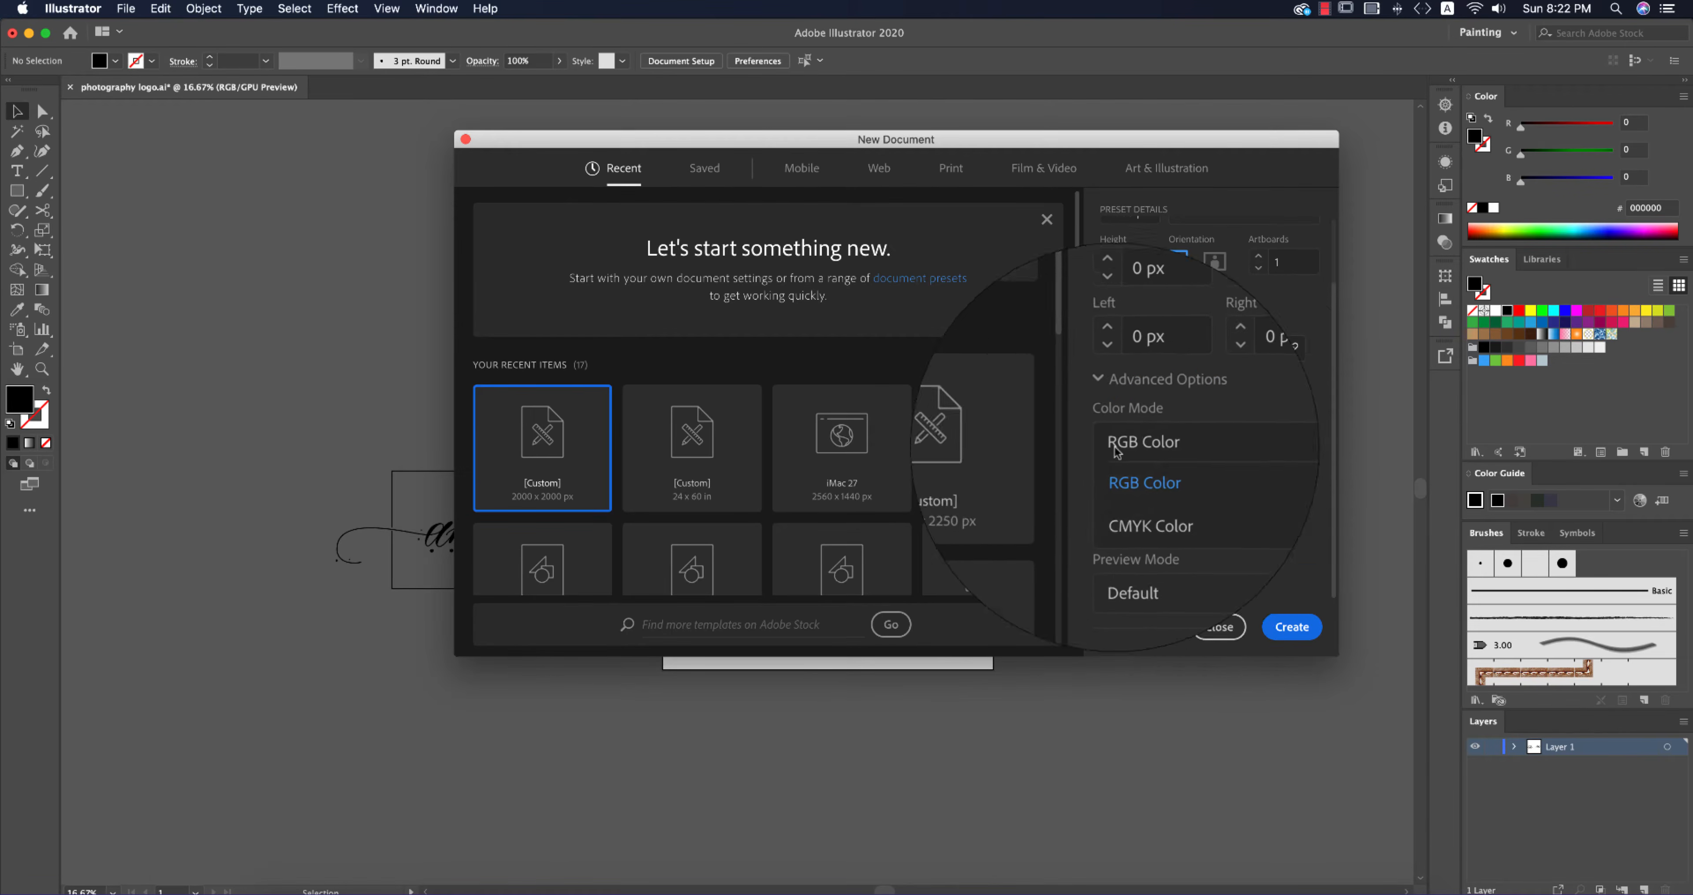
pyautogui.click(1160, 493)
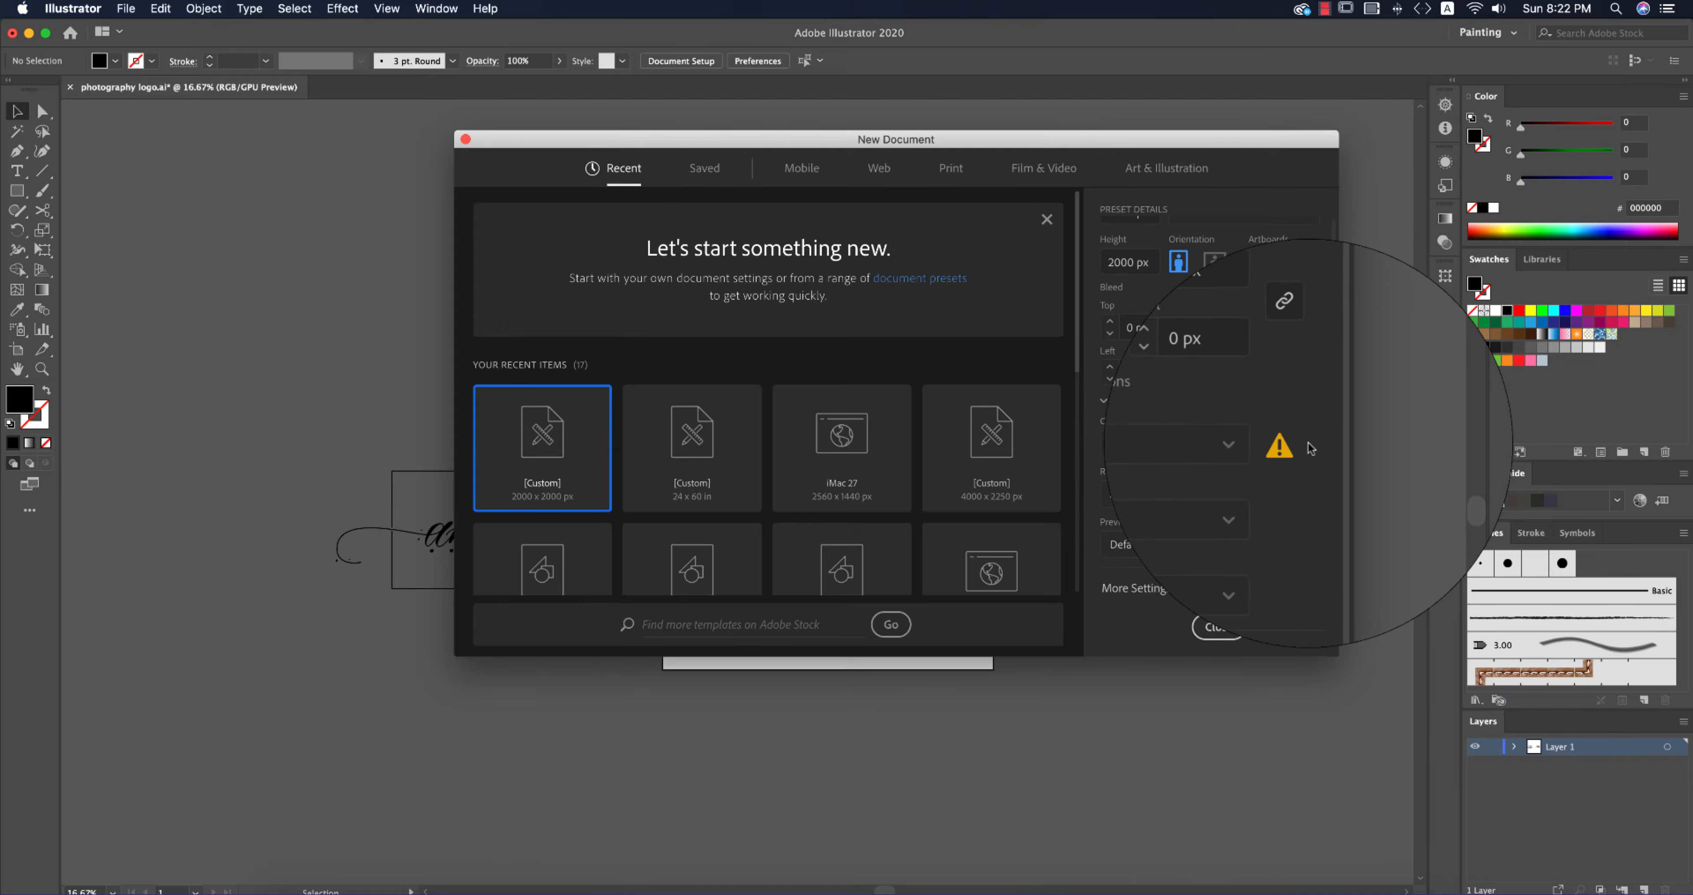
pyautogui.click(1297, 735)
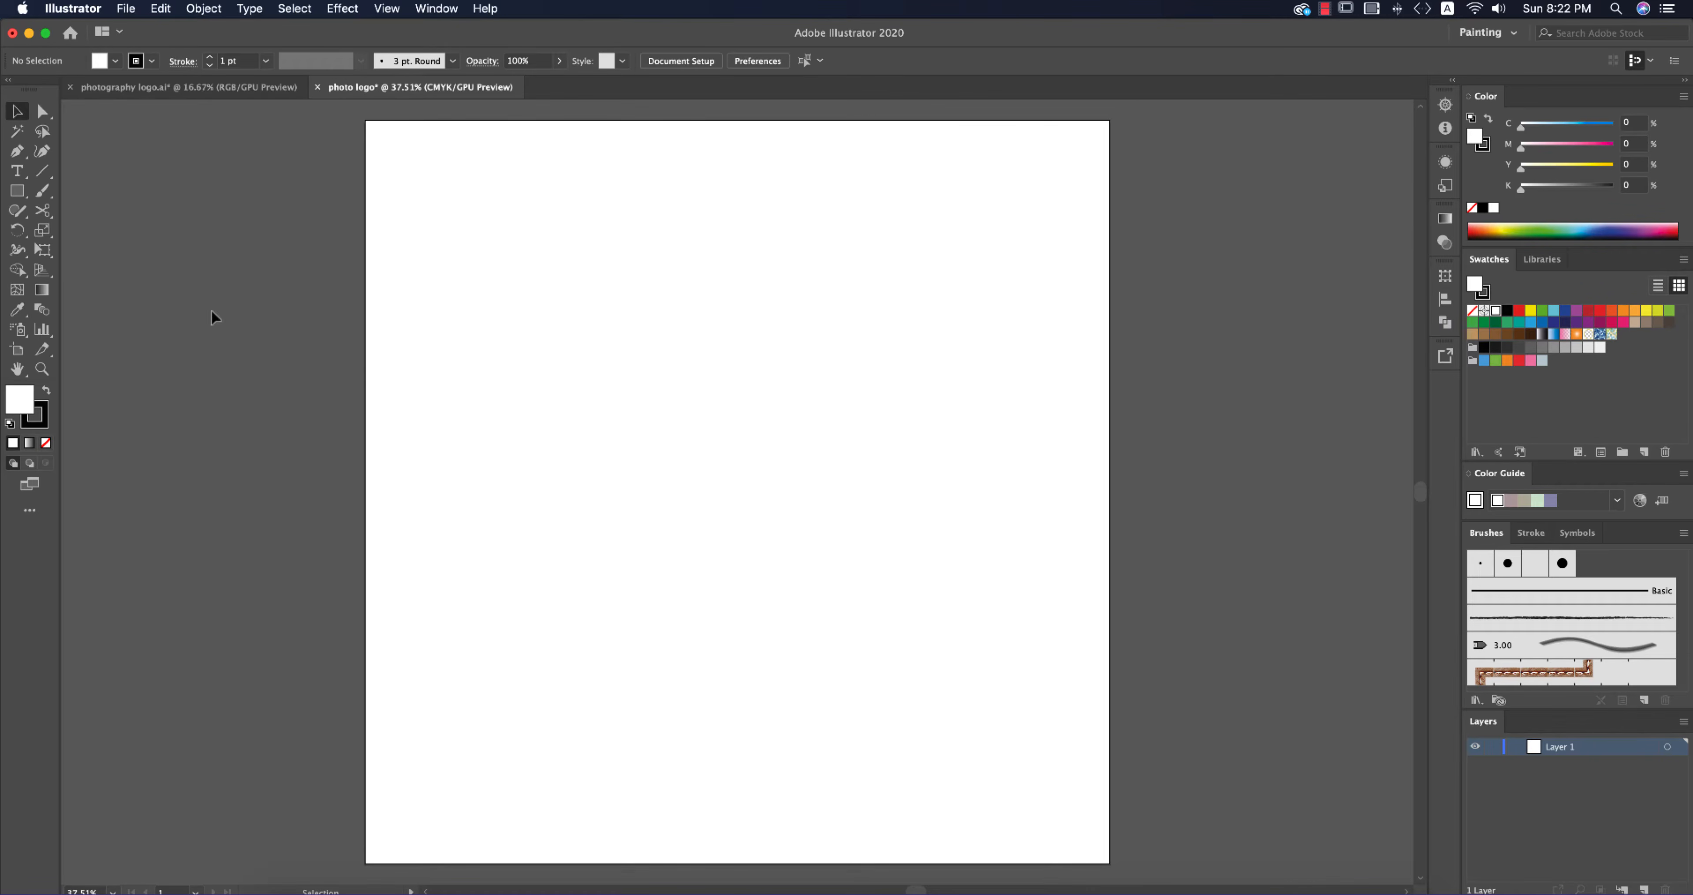
# Step: Switch to the Rathouly page in Chrome and download the font to the 30-8-2020 folder as "rathouly (1)"
pyautogui.click(17, 170)
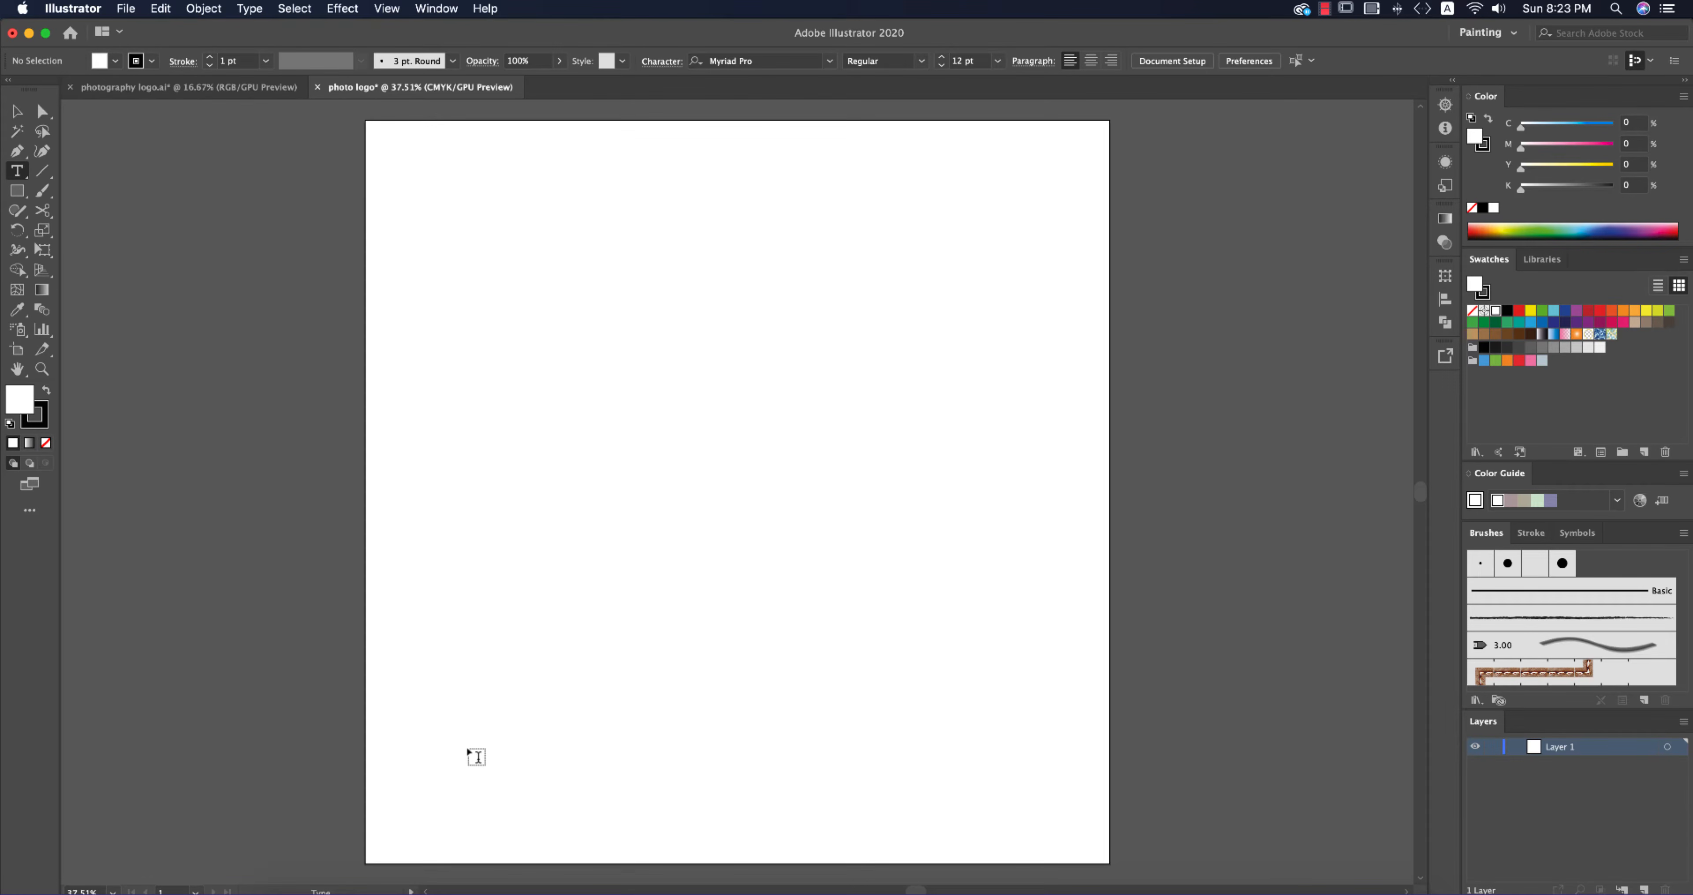
pyautogui.hotkey('ctrl', 'Up')
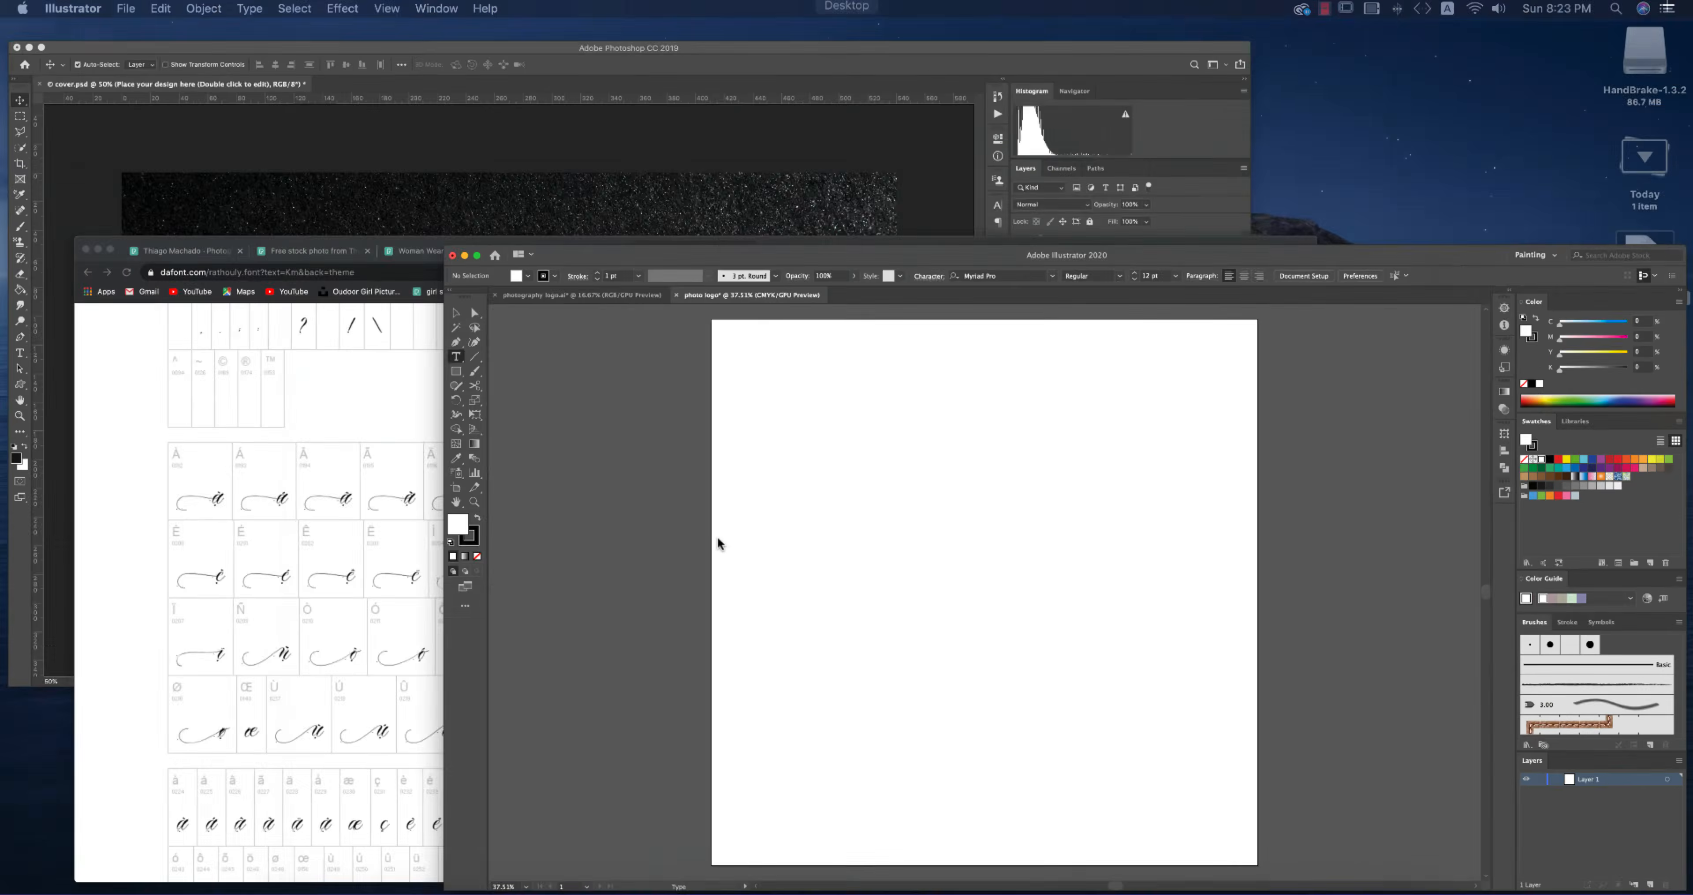
pyautogui.click(690, 704)
pyautogui.scroll(15, 1273, 639)
pyautogui.scroll(5, 1295, 641)
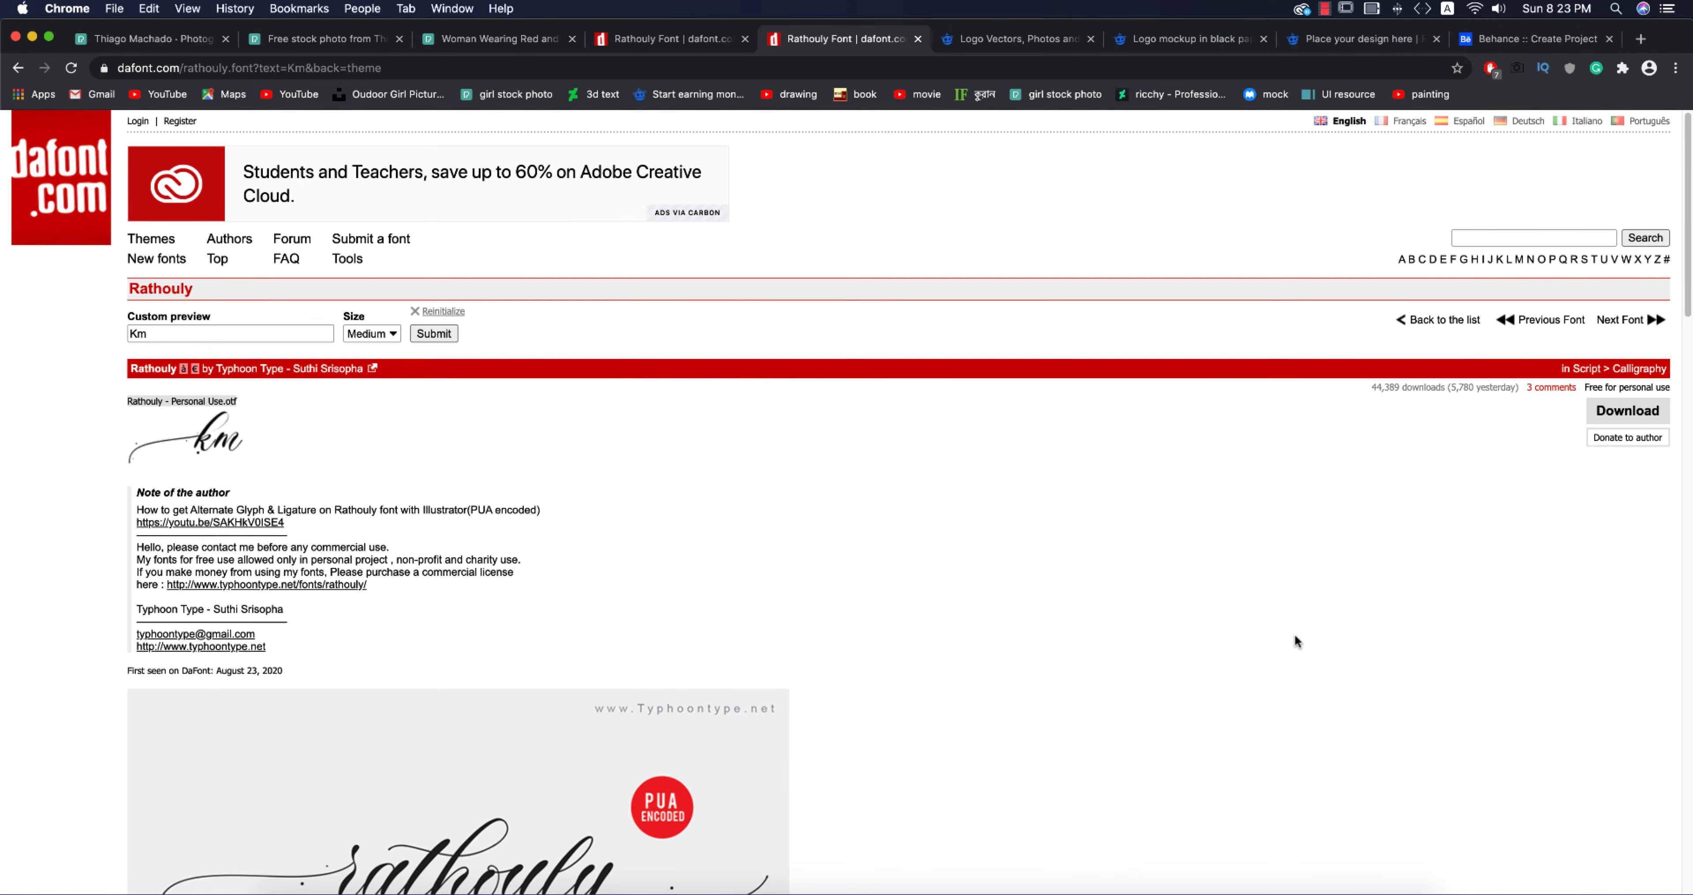
pyautogui.click(1668, 415)
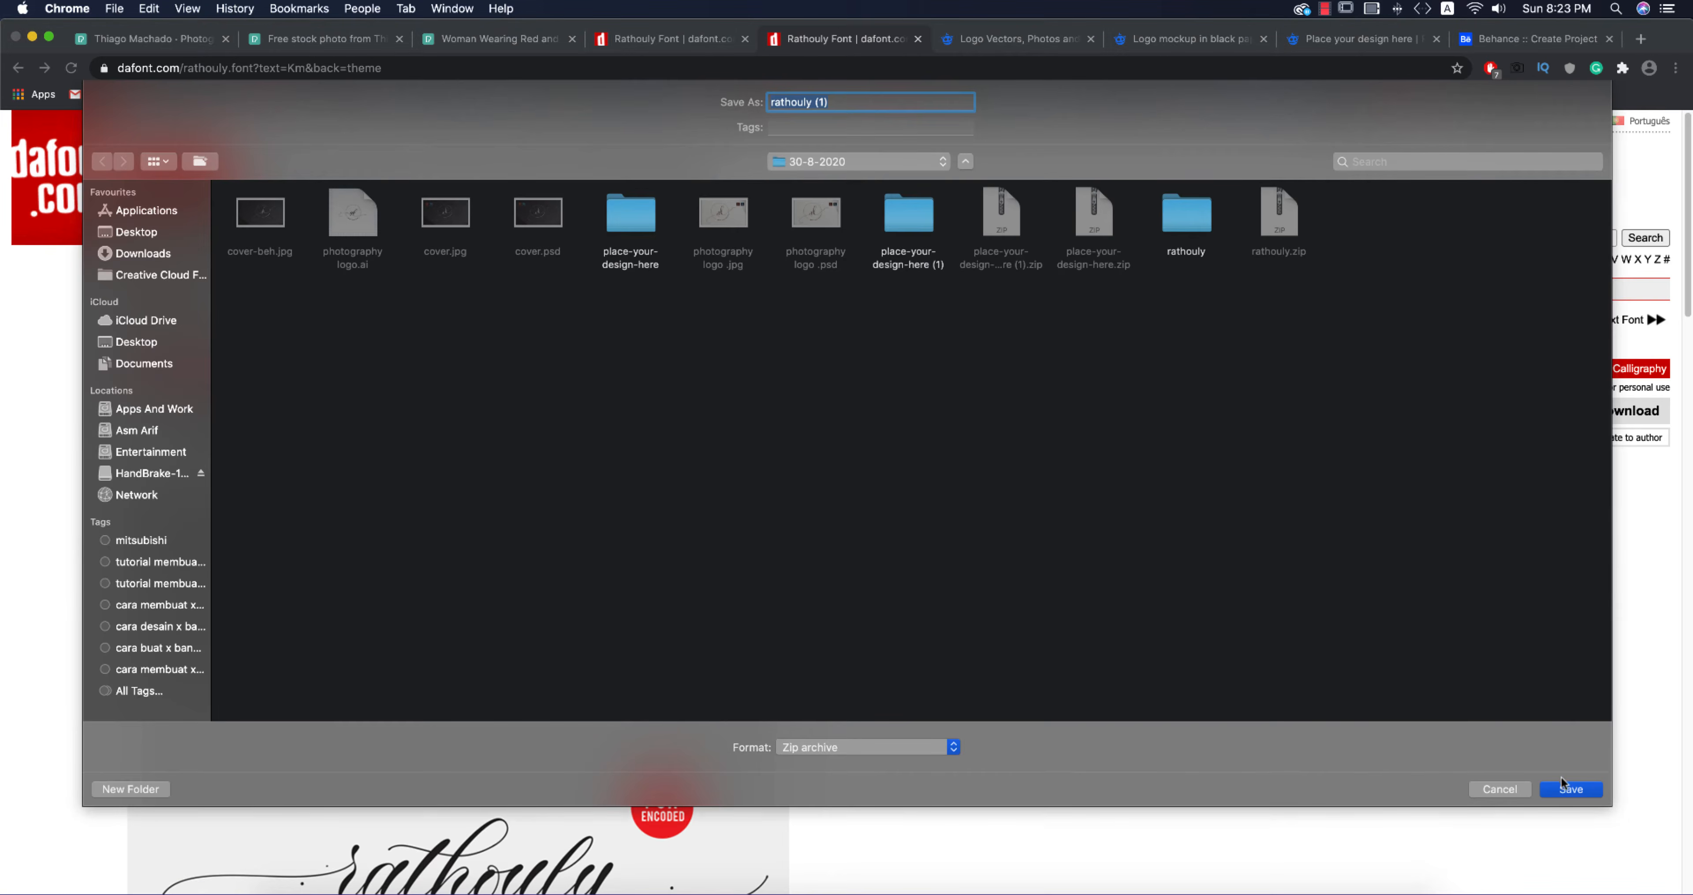
pyautogui.click(1567, 788)
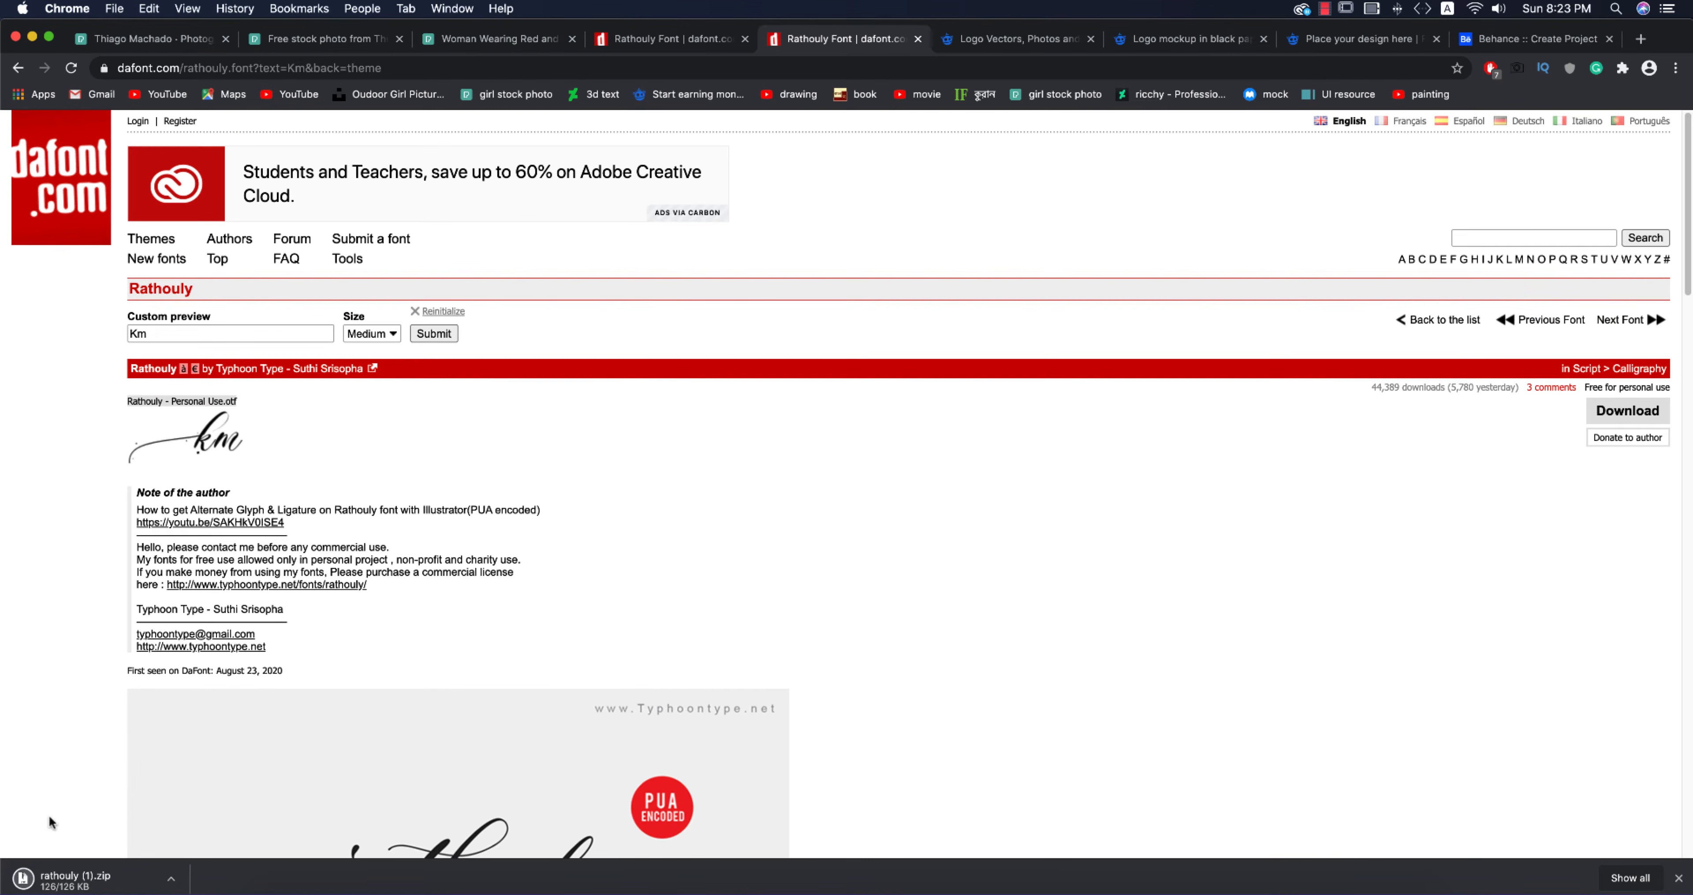
# Step: Show the downloaded font archive in Finder, extract it and open the extracted "rathouly (1)" folder
pyautogui.click(171, 879)
pyautogui.click(157, 852)
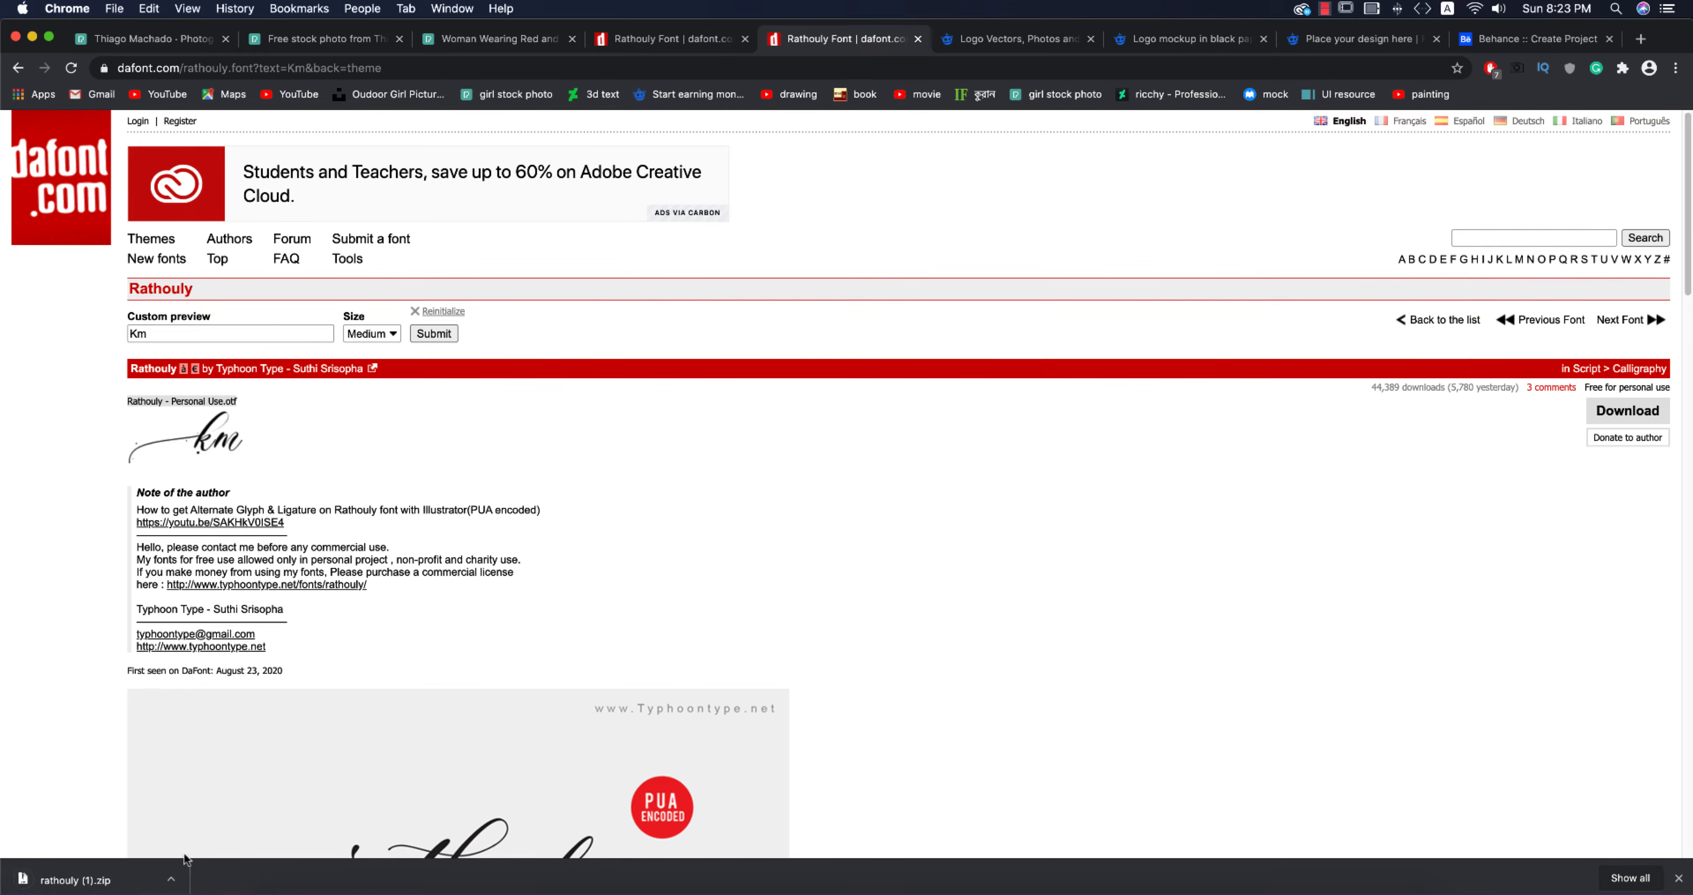
pyautogui.doubleClick(914, 478)
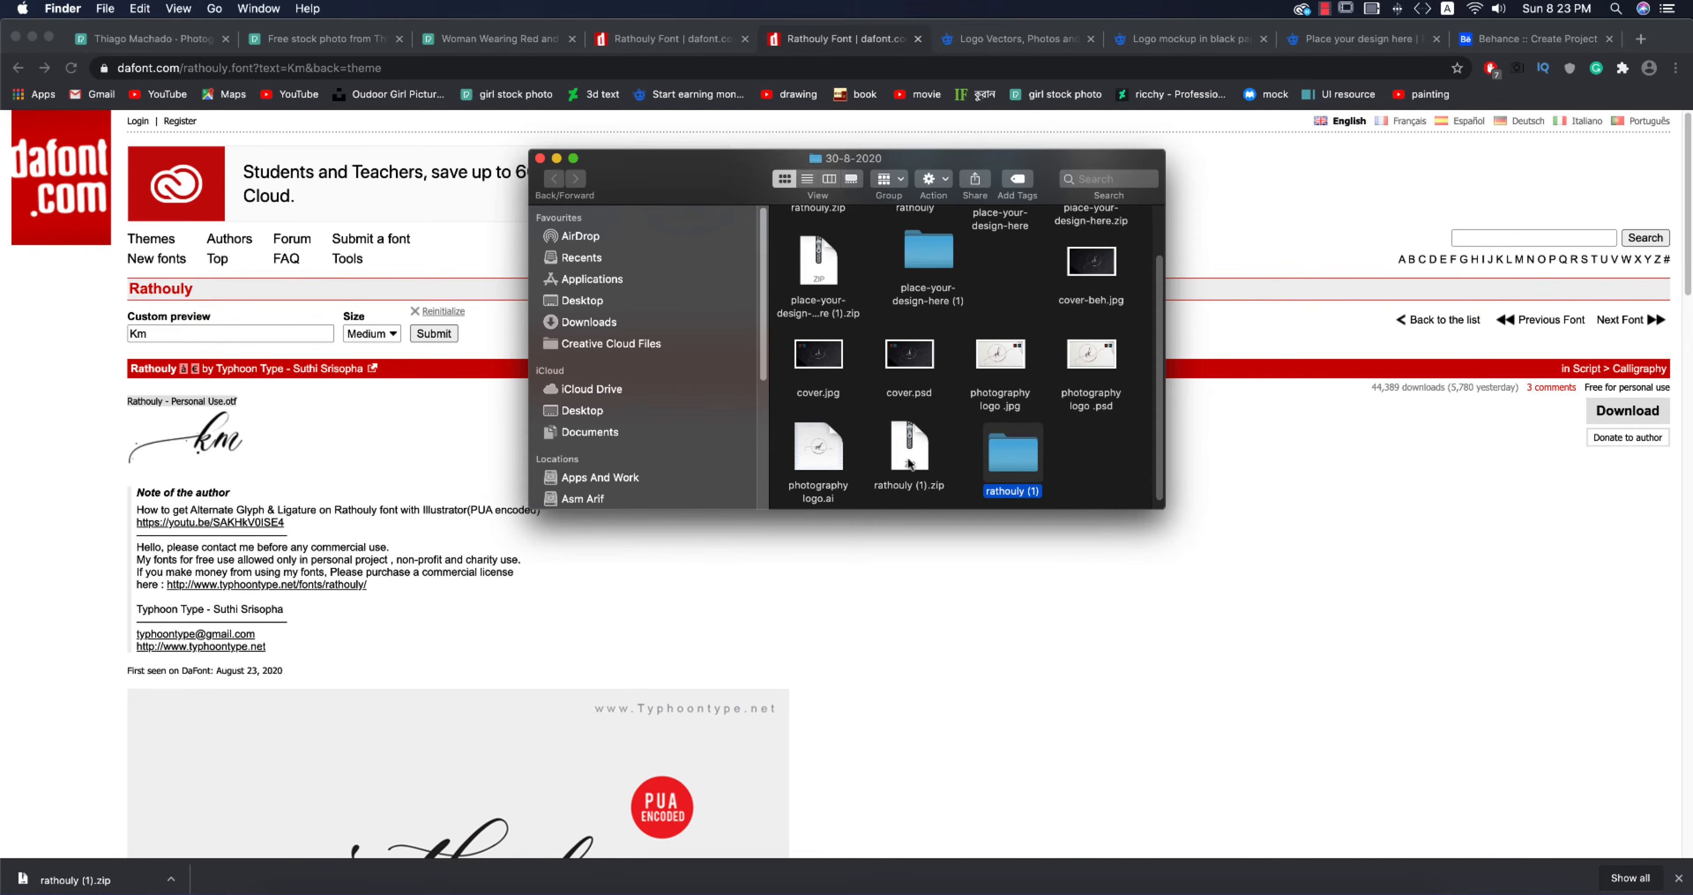
pyautogui.doubleClick(1013, 453)
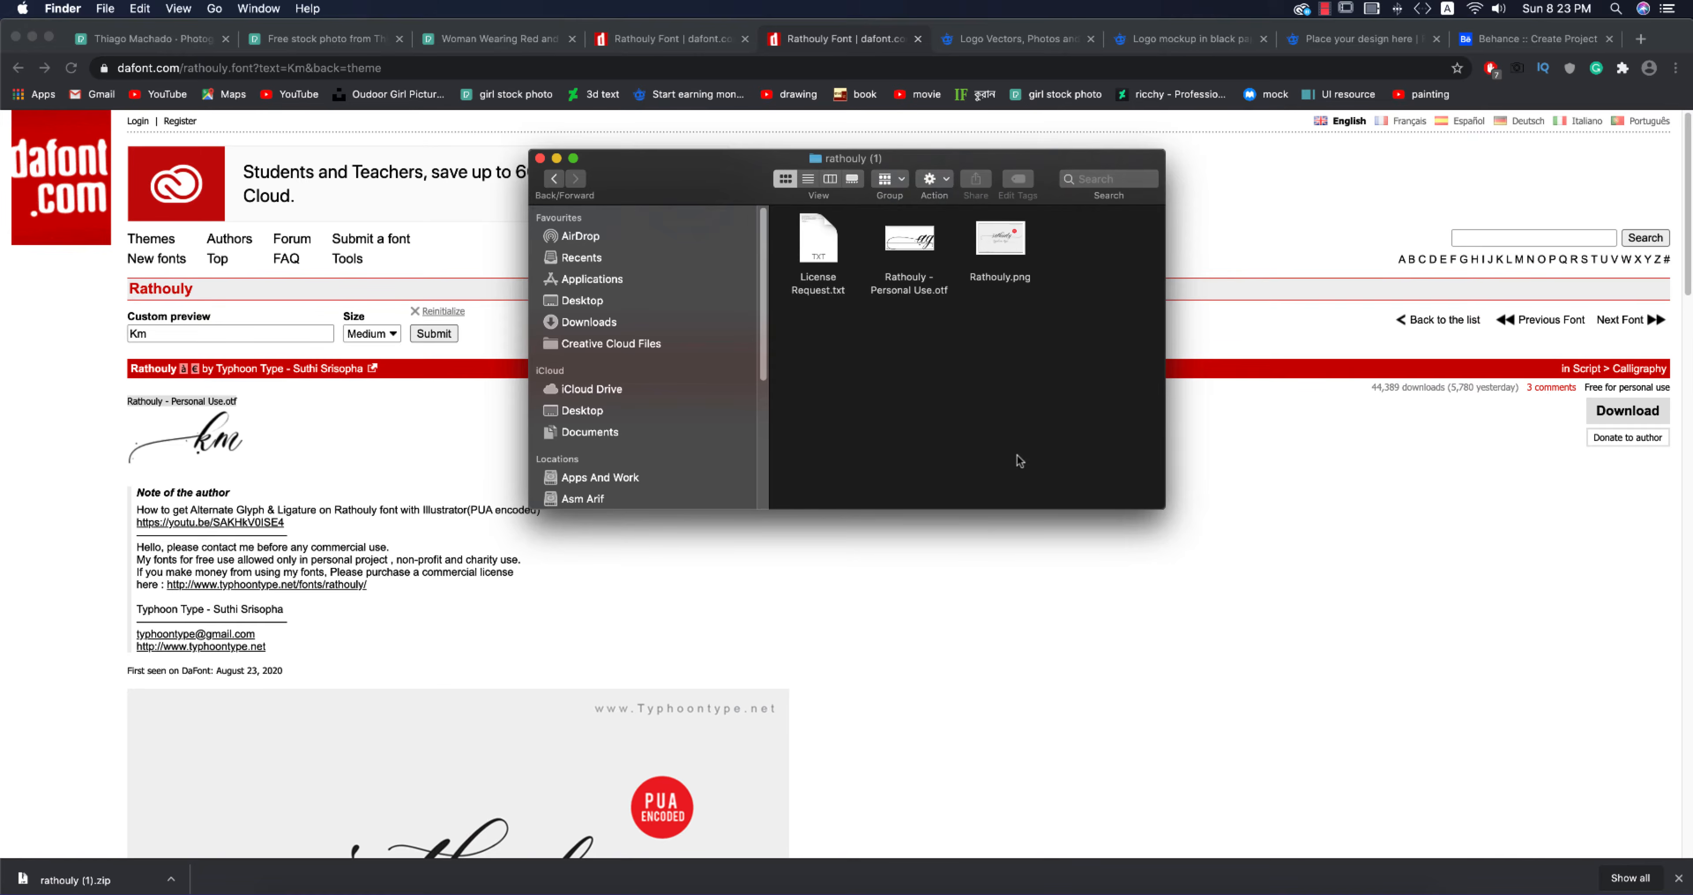
# Step: Install "Rathouly - Personal Use.otf" through Font Book, then close the Font Book and Finder windows
pyautogui.rightClick(901, 232)
pyautogui.moveTo(996, 260)
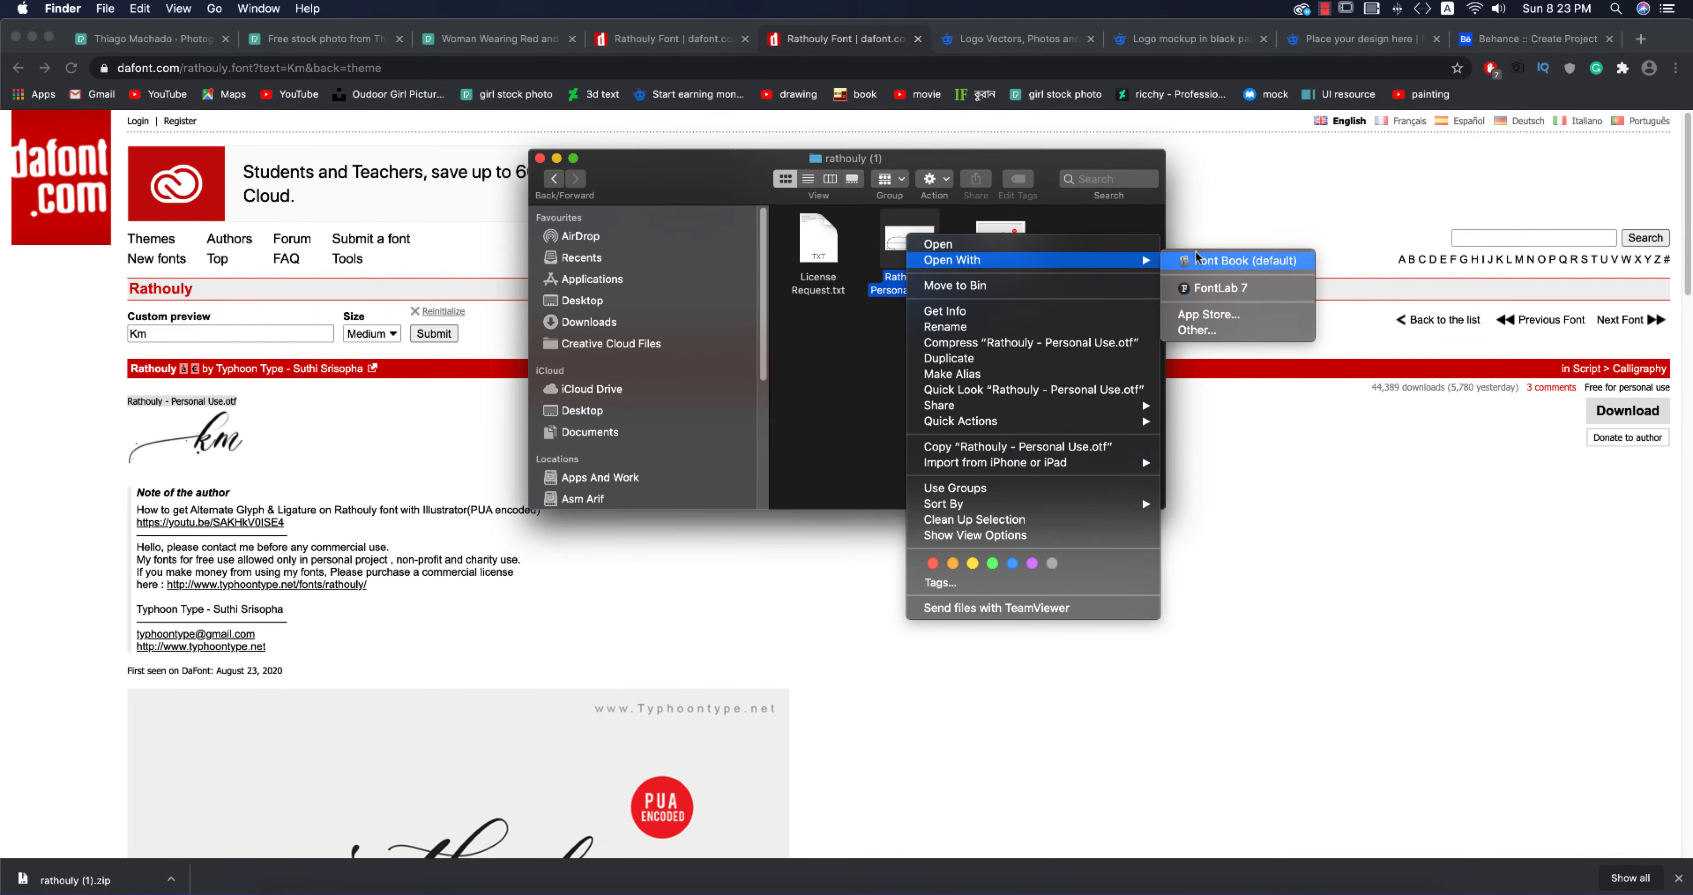
pyautogui.click(1236, 260)
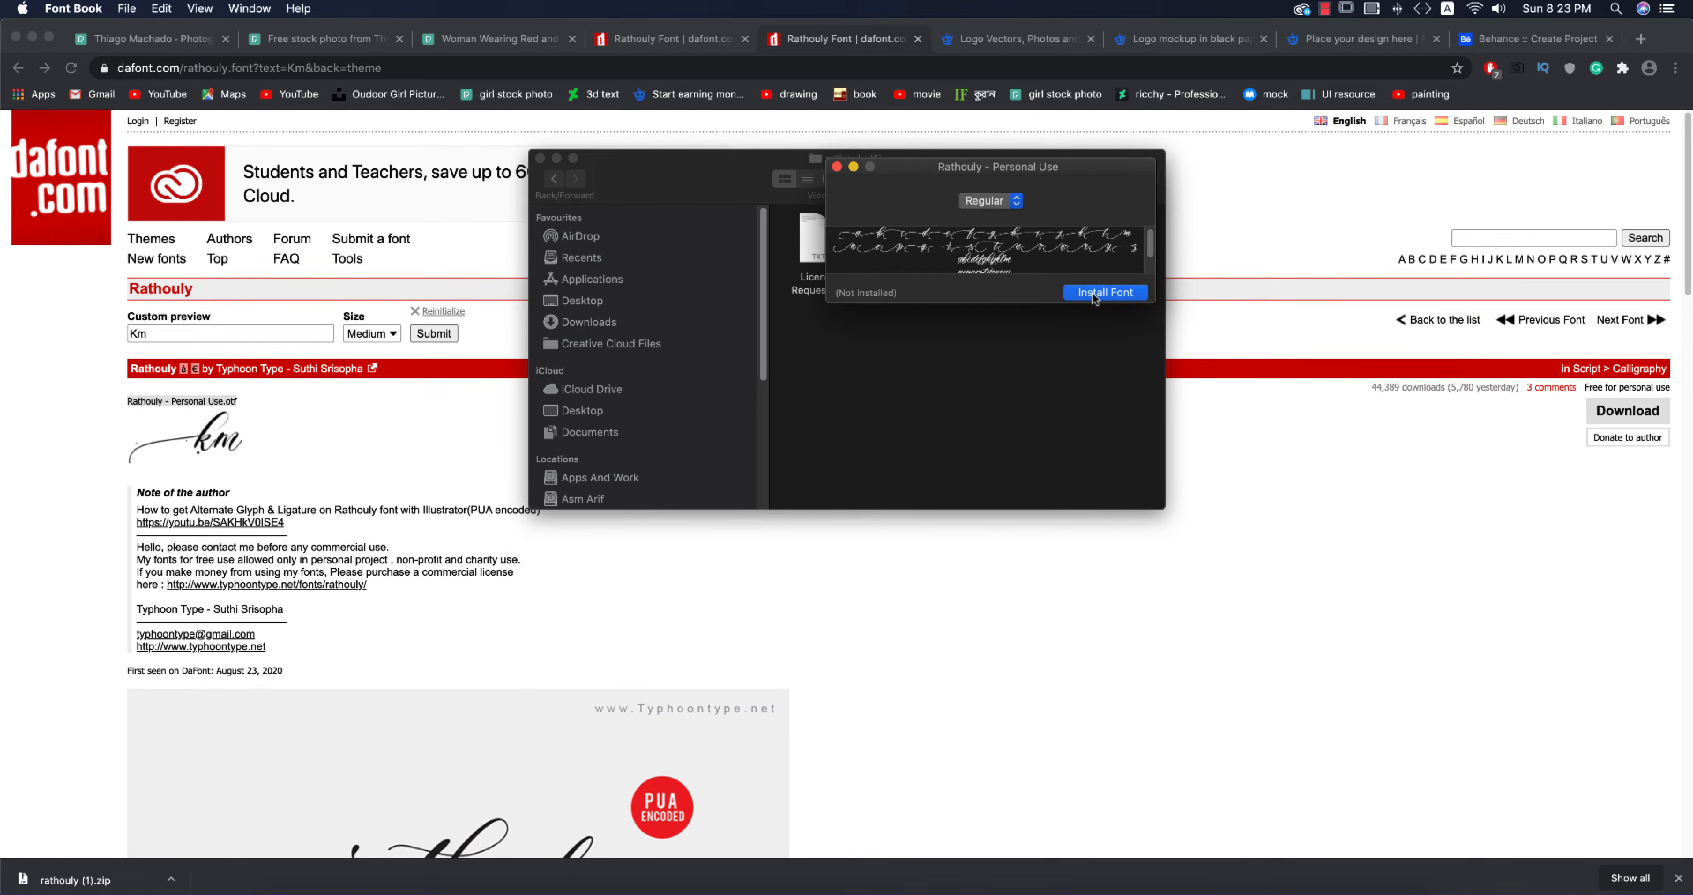
pyautogui.click(1093, 295)
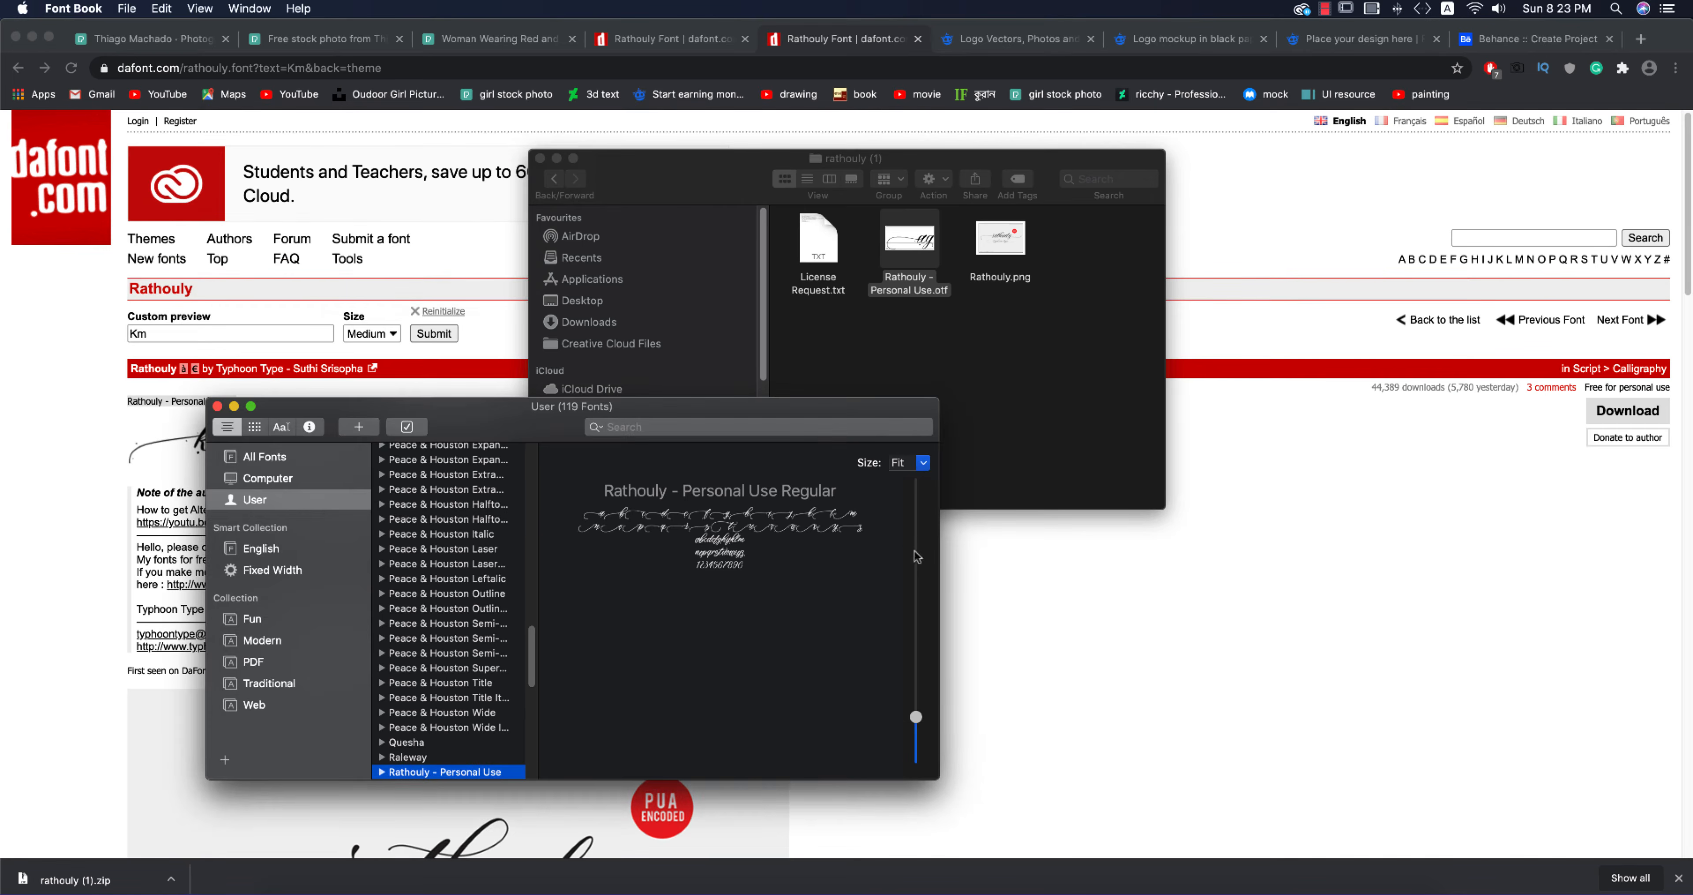
pyautogui.click(666, 494)
pyautogui.click(218, 407)
pyautogui.press('super+w')
# Step: Switch back to Adobe Illustrator, place a placeholder text line on the artboard and set its size to 72 pt
pyautogui.moveTo(505, 891)
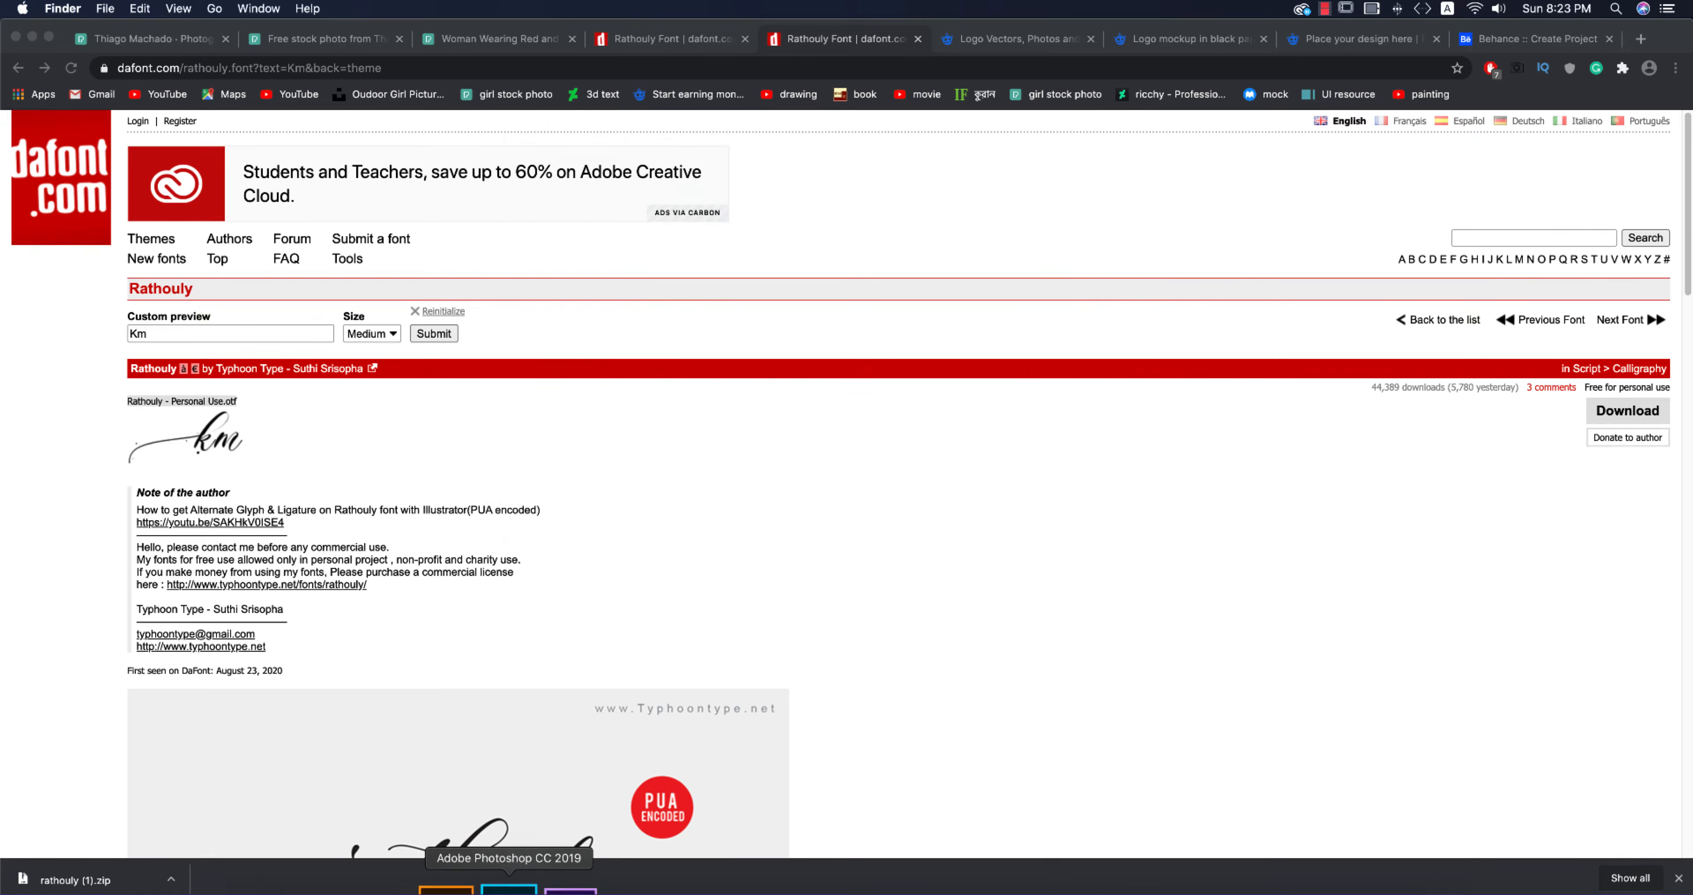
pyautogui.click(452, 885)
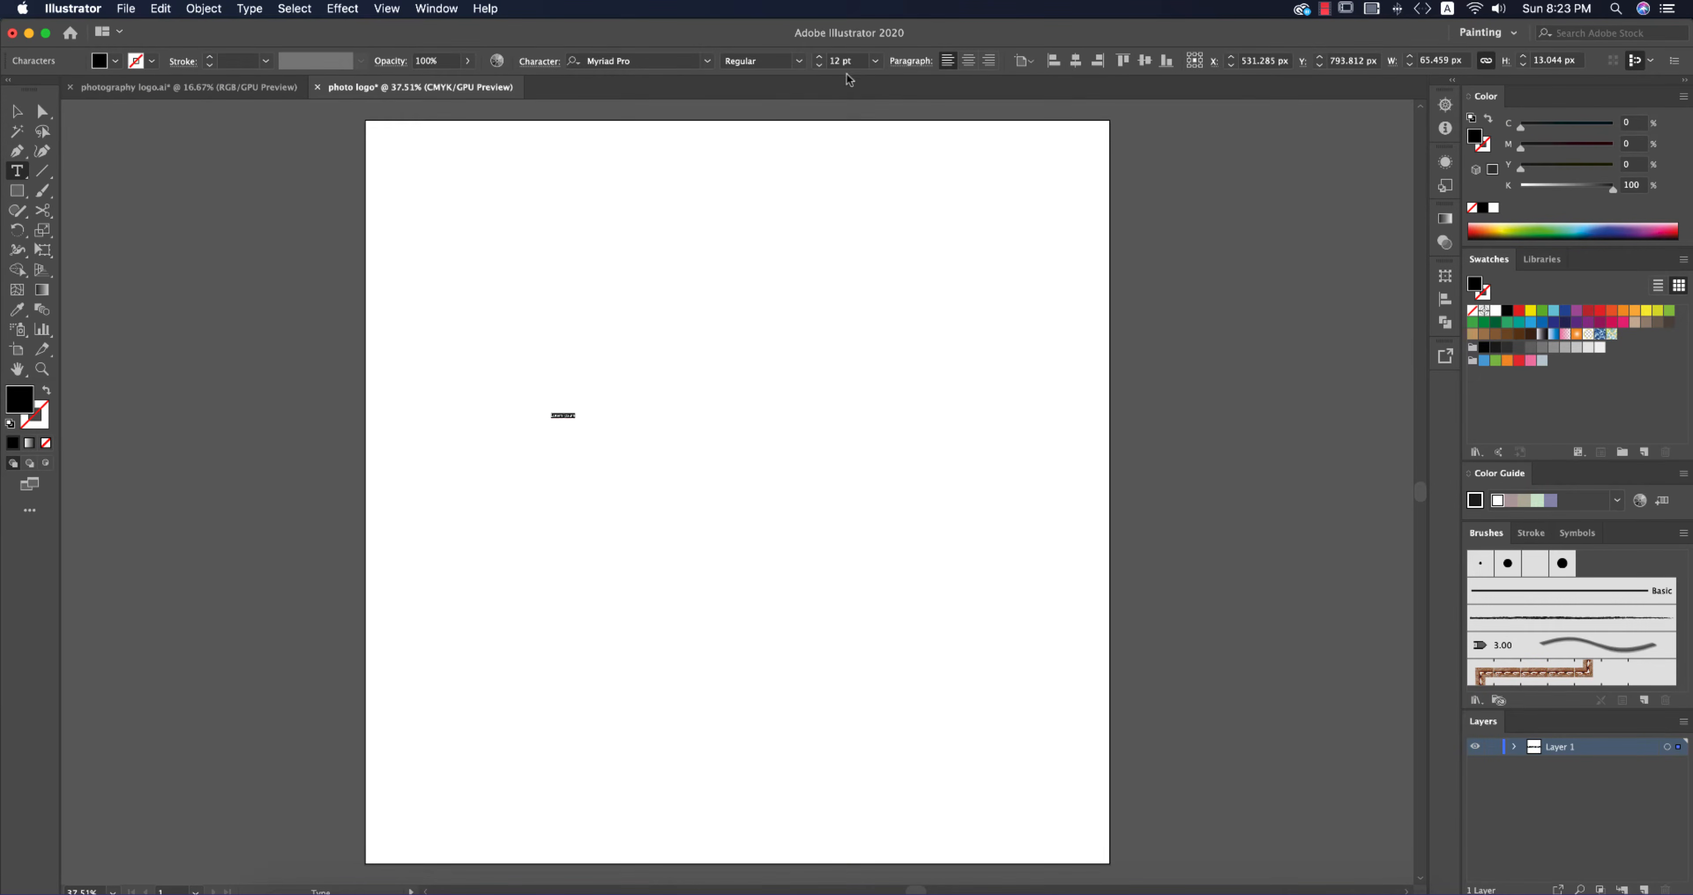
pyautogui.click(874, 67)
pyautogui.click(907, 362)
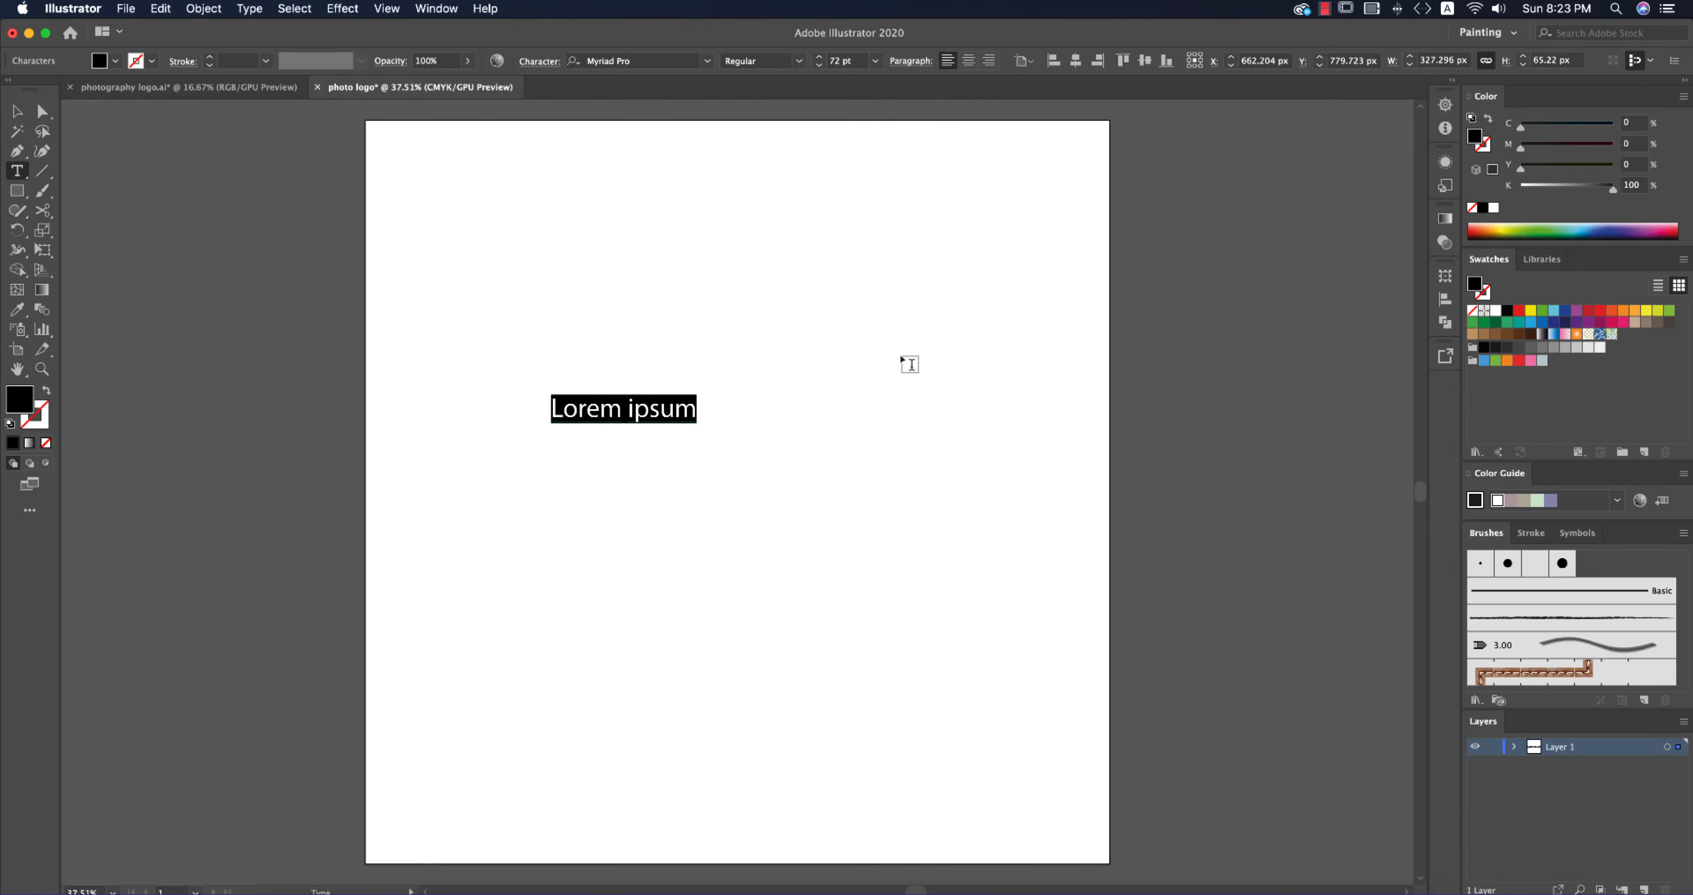
# Step: Set the placeholder text's font to Rathouly - Personal Use
pyautogui.click(666, 61)
pyautogui.press('cmd+c')
pyautogui.press('cmd+v')
pyautogui.moveTo(666, 62); pyautogui.dragTo(512, 71)
pyautogui.write('ra')
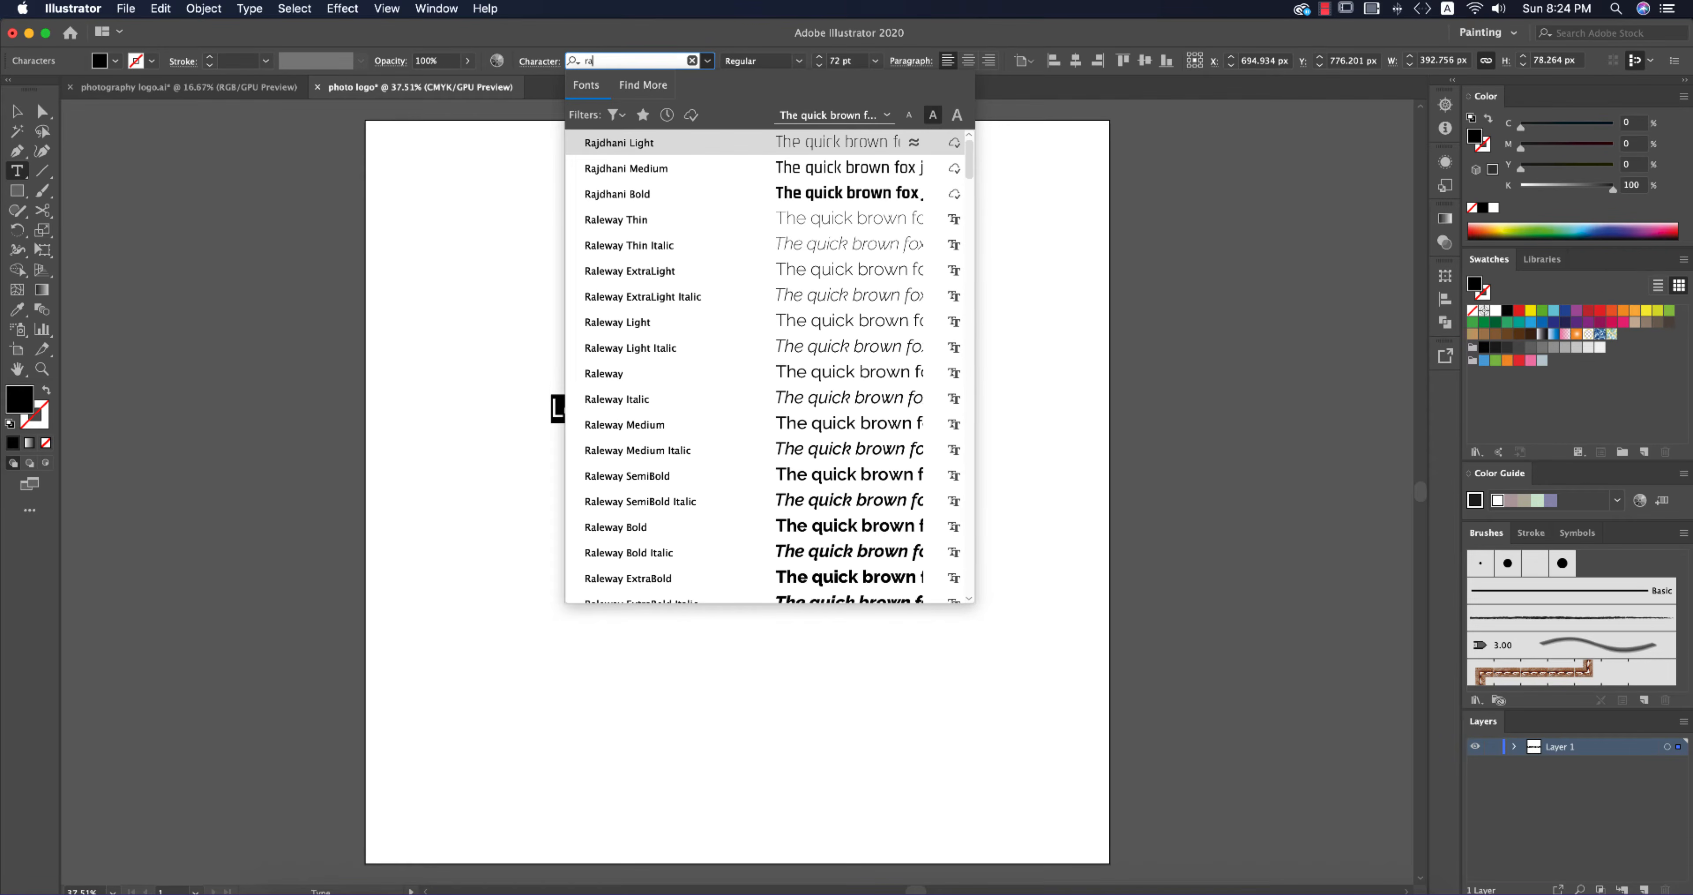
pyautogui.write('t')
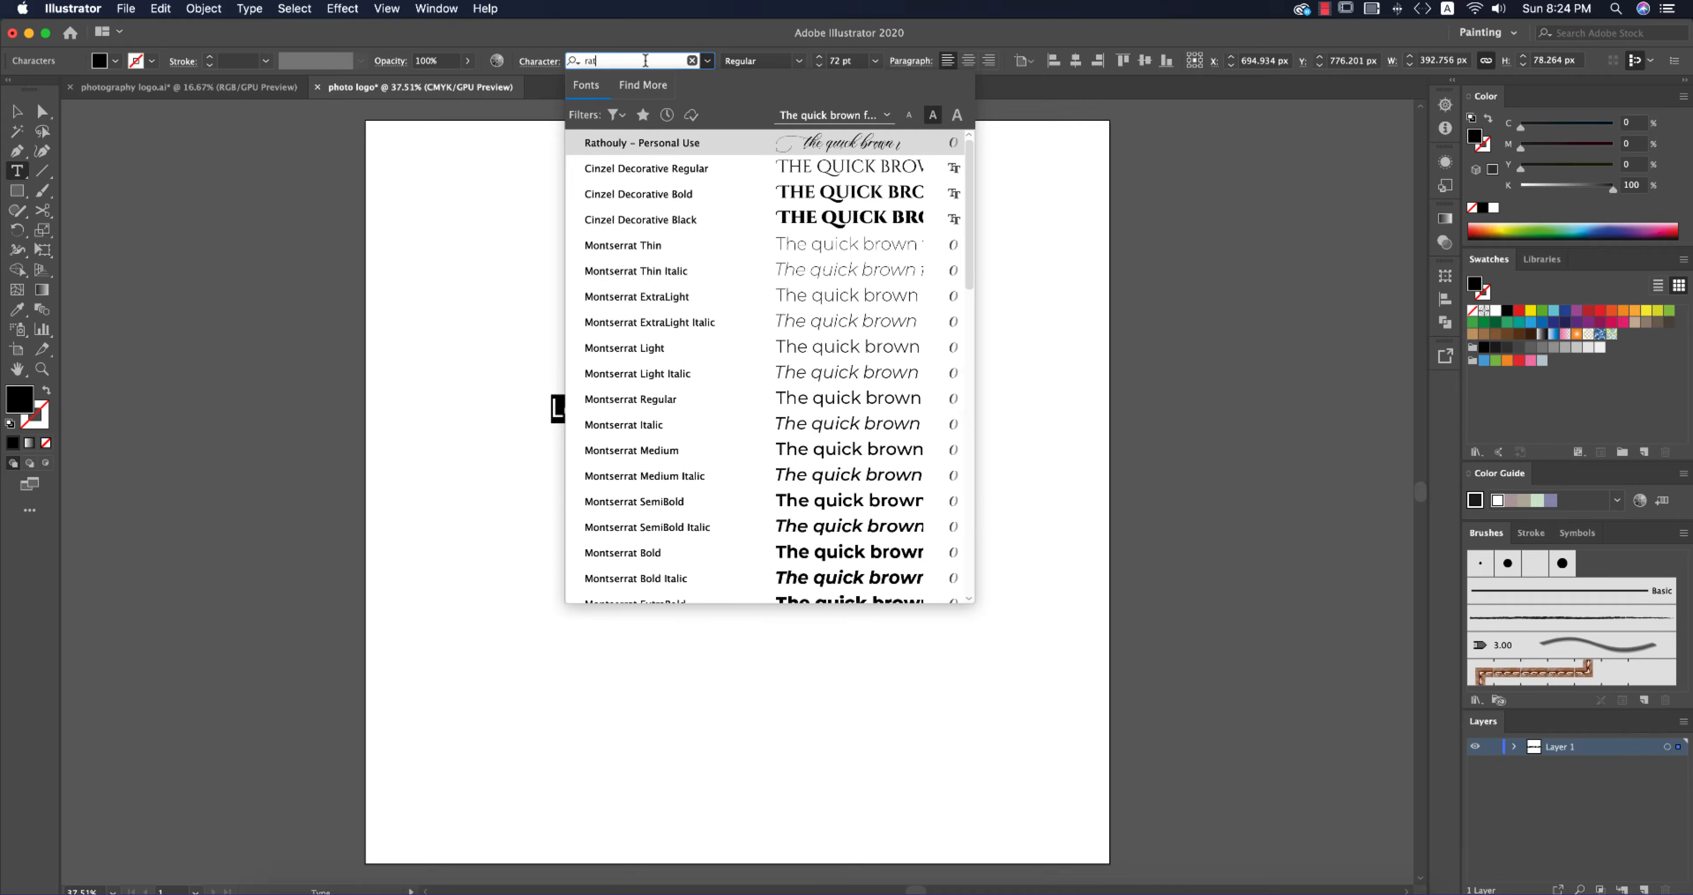
pyautogui.click(878, 143)
pyautogui.press('Escape')
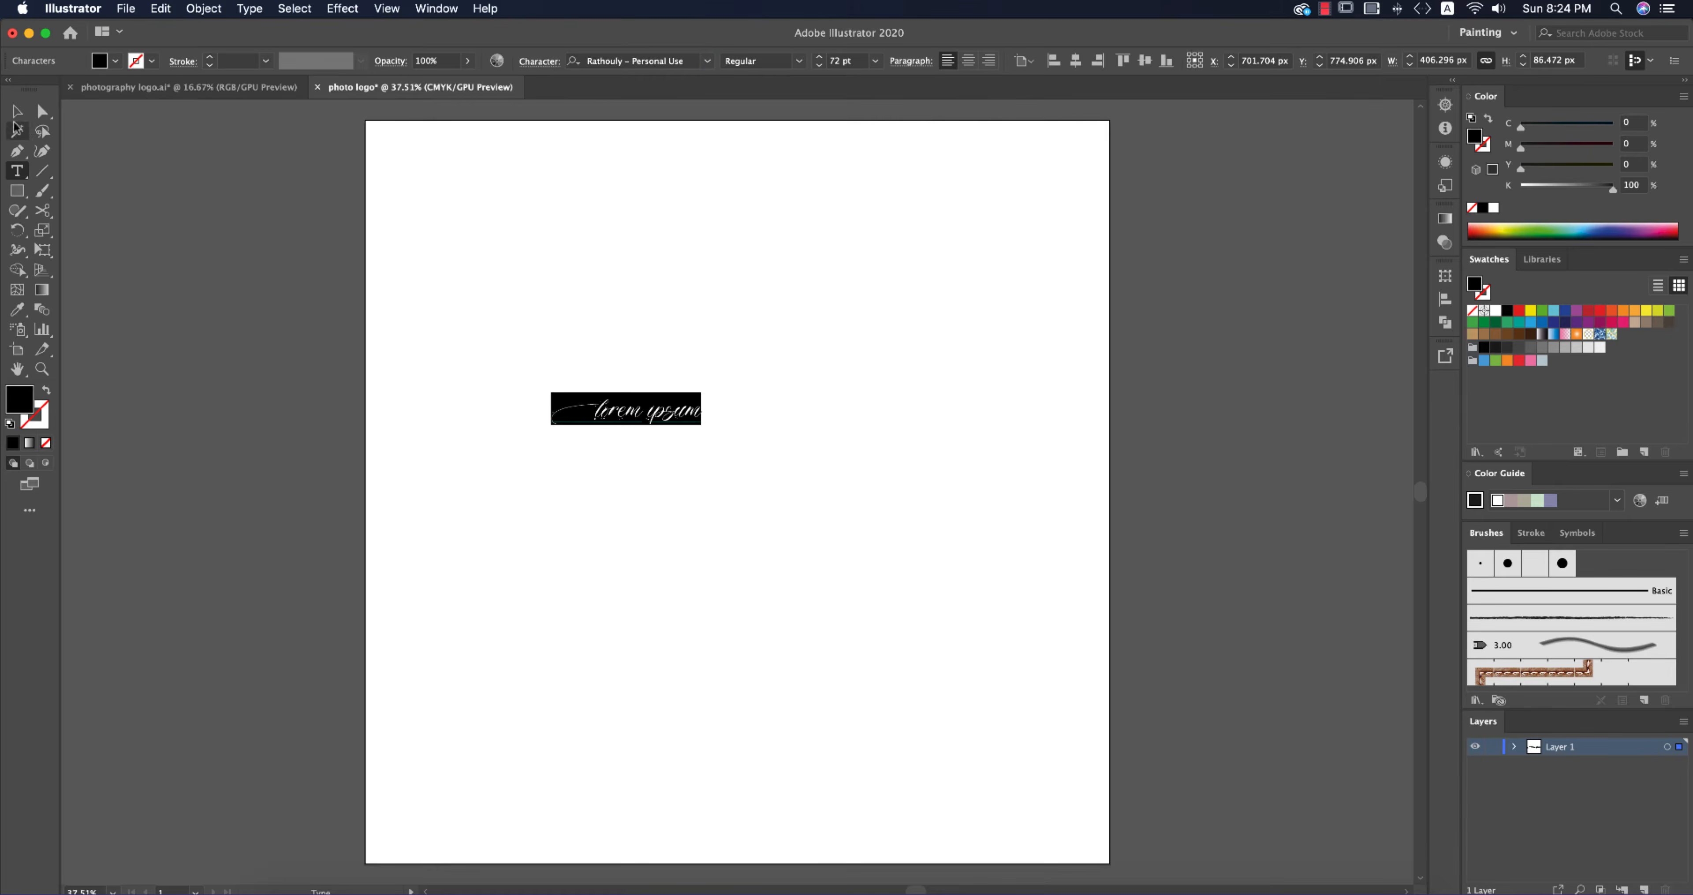
# Step: Enlarge the placeholder text to about 189 pt and compare it with the finished logo in the photography logo document
pyautogui.moveTo(704, 429); pyautogui.dragTo(952, 675)
pyautogui.click(924, 646)
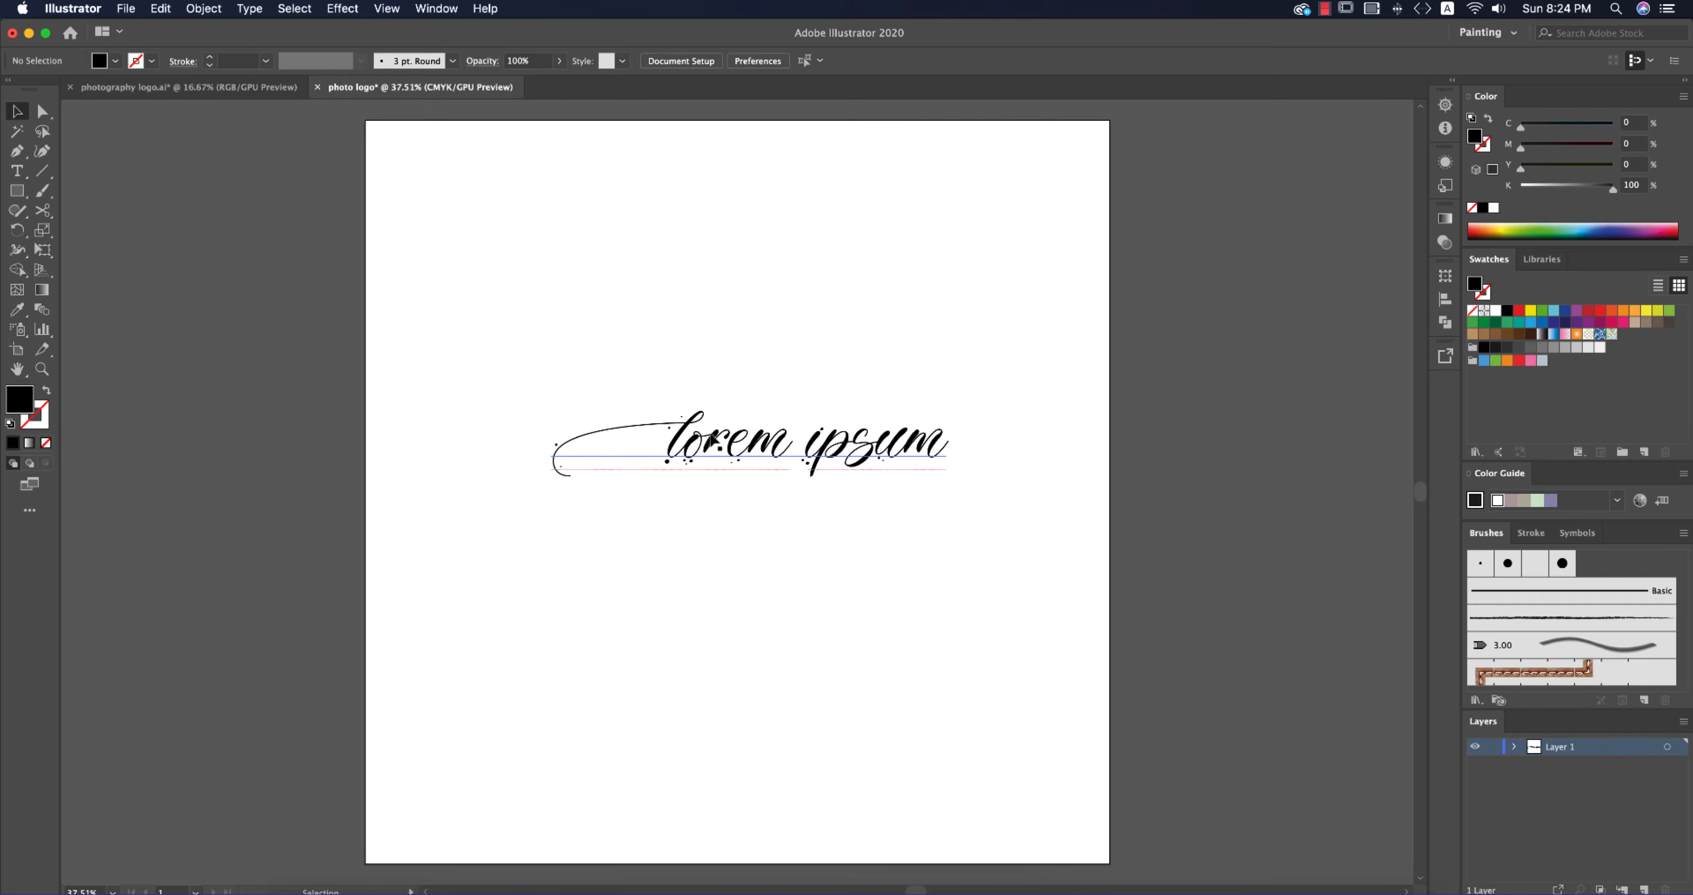
pyautogui.click(269, 93)
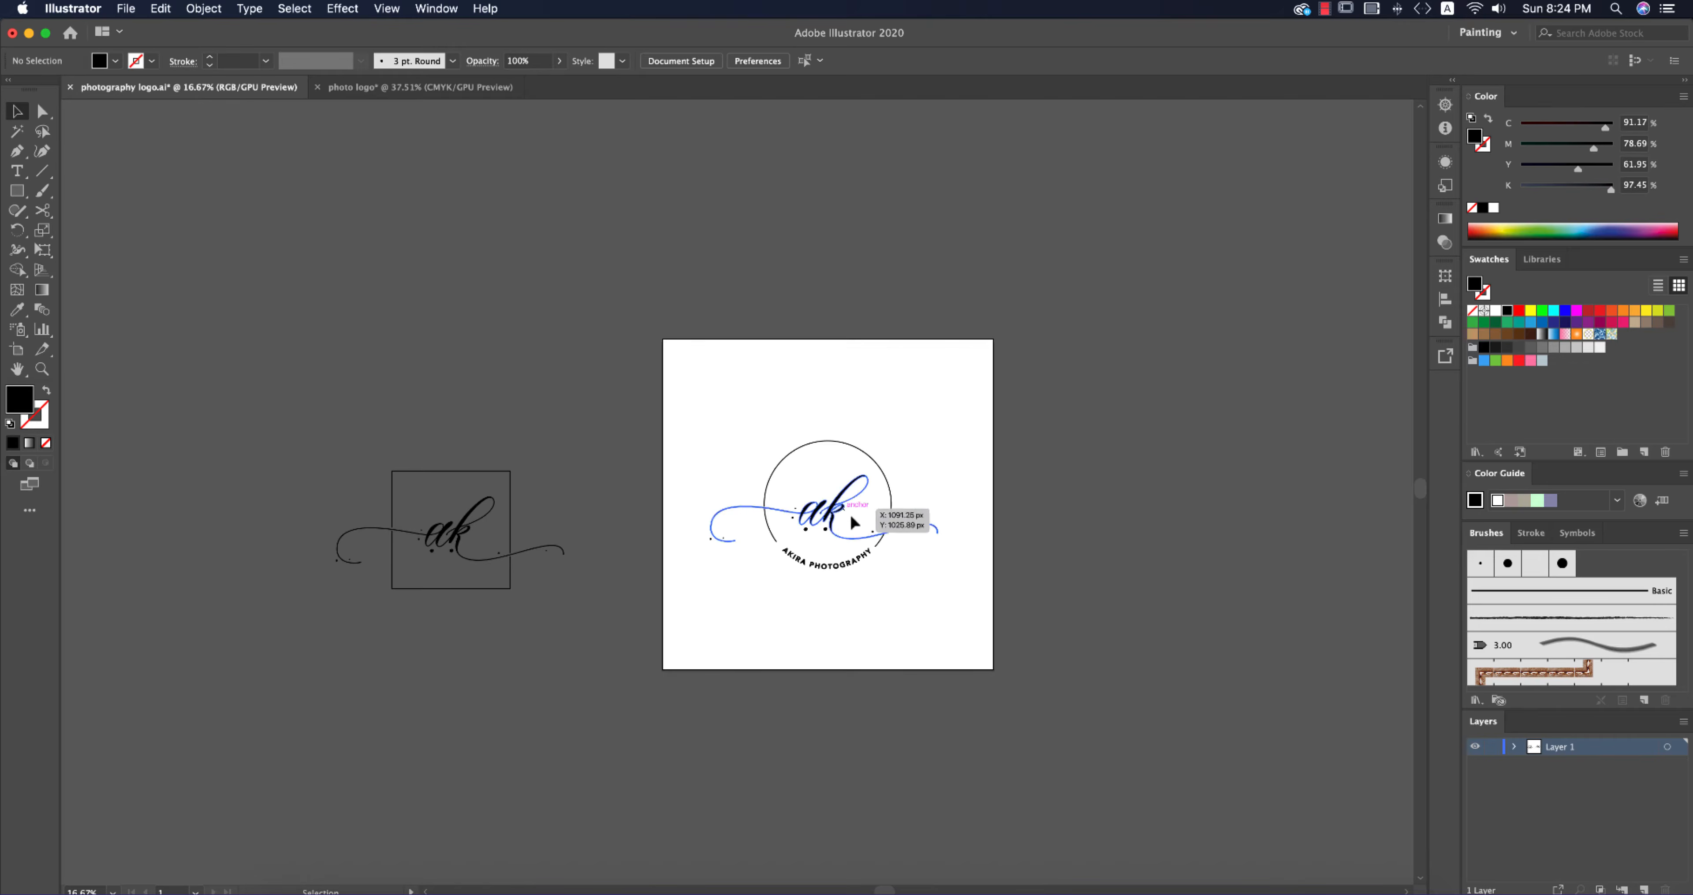
pyautogui.click(479, 93)
# Step: Replace the whole placeholder text on the photo logo artboard with "ak"
pyautogui.doubleClick(895, 453)
pyautogui.press('super+a')
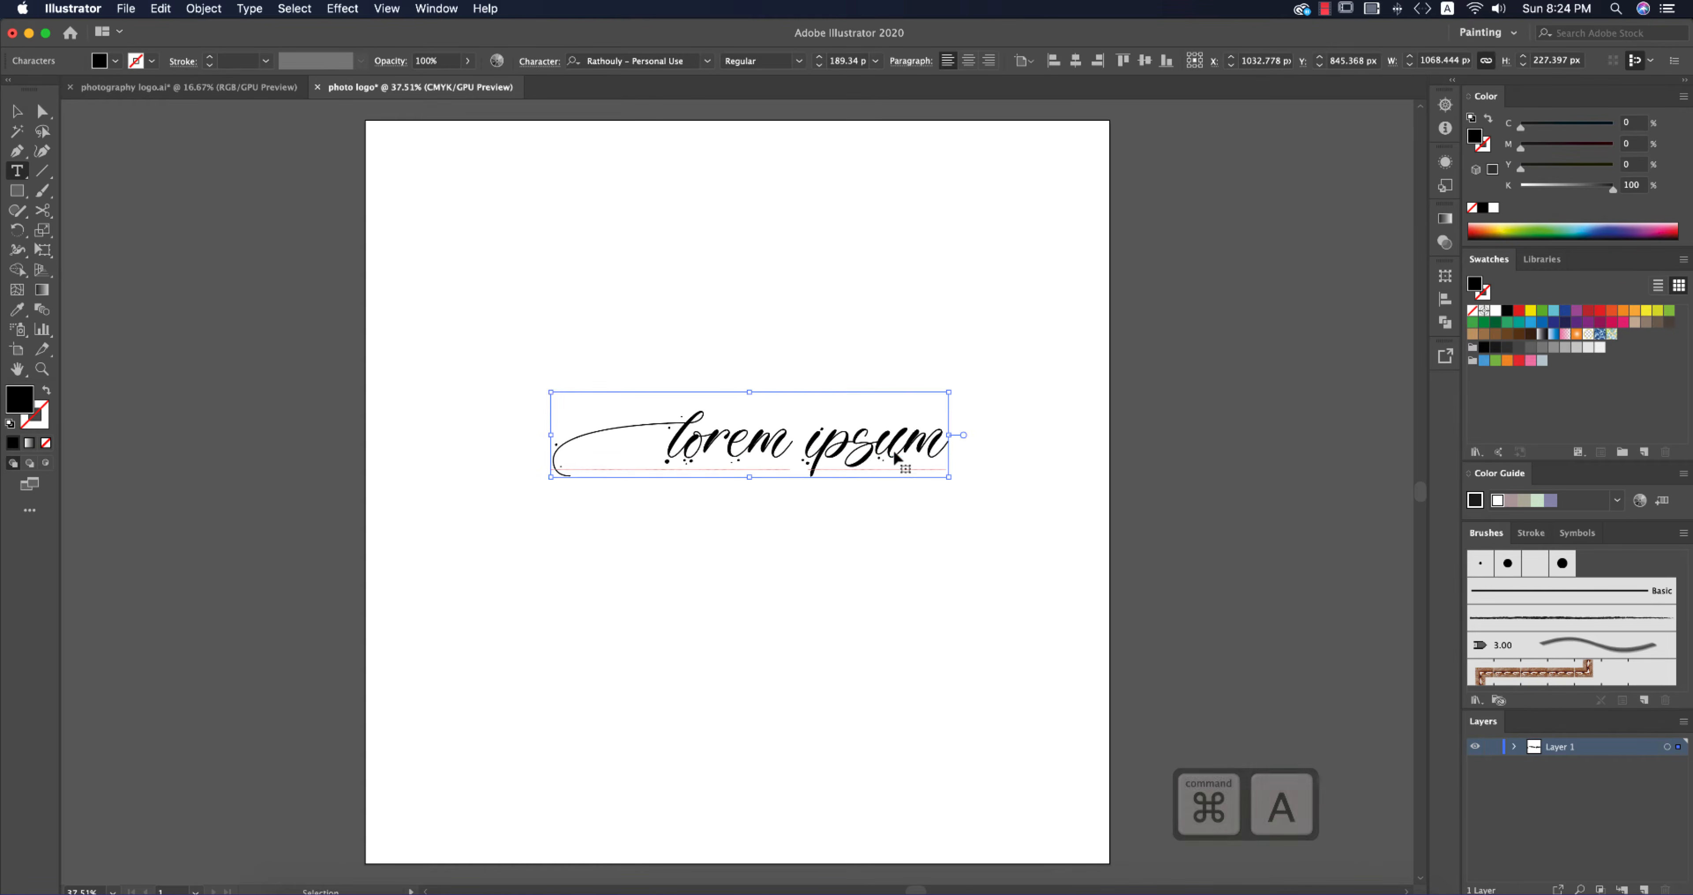
pyautogui.write('ak')
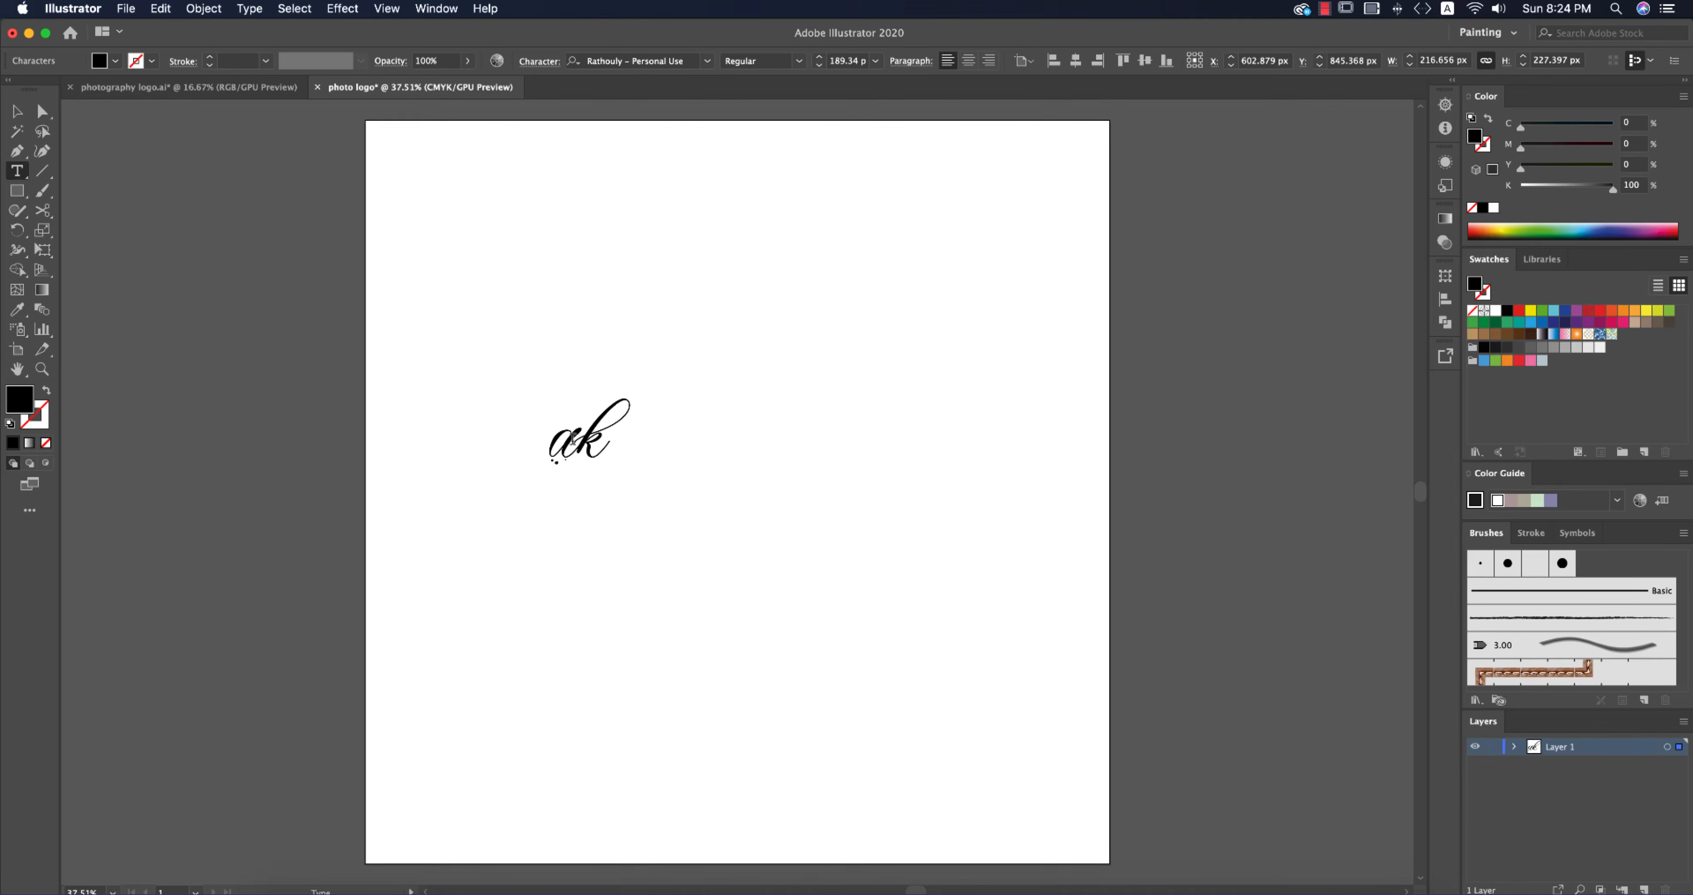
# Step: Try the alternate glyph with a trailing swash on the letter a and restore the plain letter
pyautogui.moveTo(574, 439); pyautogui.dragTo(551, 447)
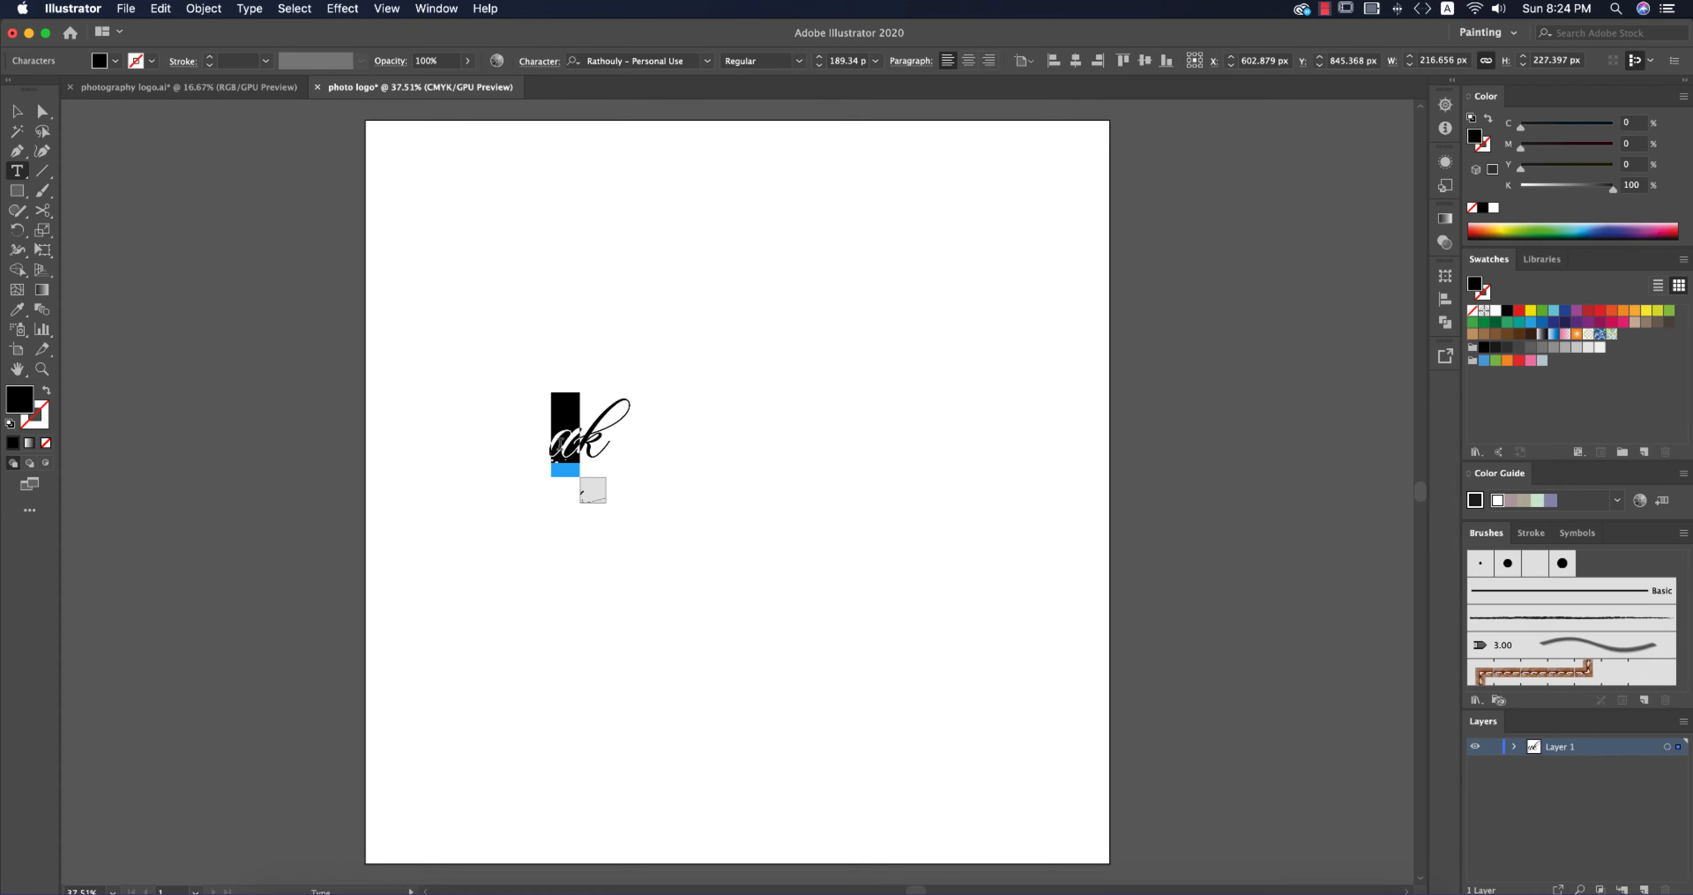
pyautogui.click(591, 491)
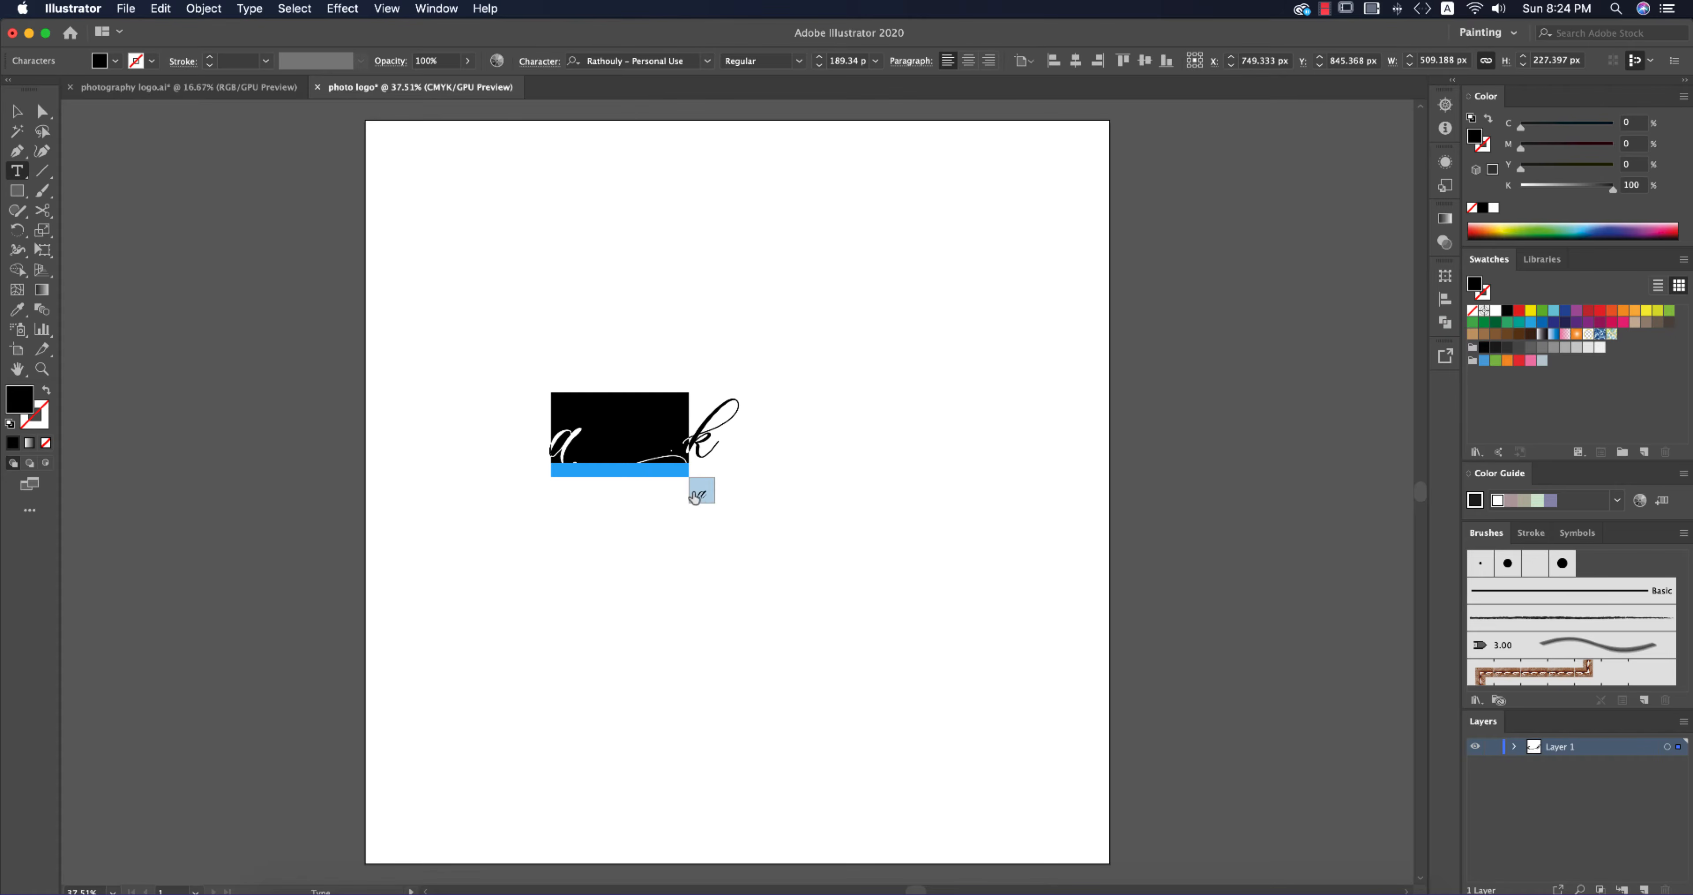
pyautogui.click(697, 495)
# Step: Replace the a with a capital "A" for its leading swash and give the k its alternate glyph with a trailing swash
pyautogui.moveTo(573, 439); pyautogui.dragTo(533, 446)
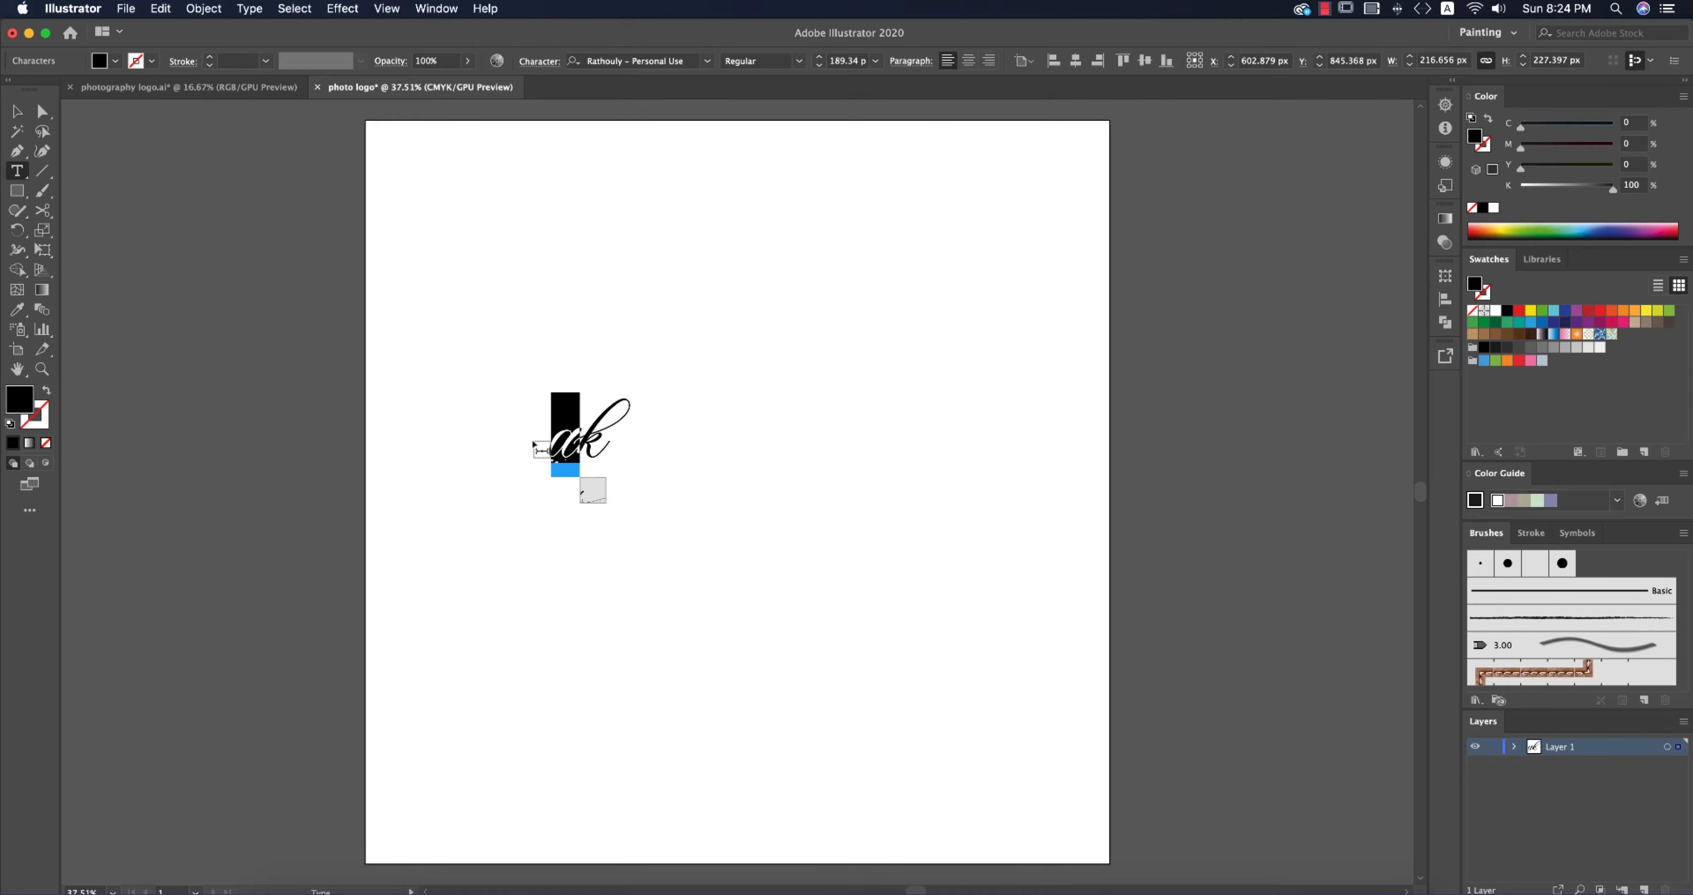
pyautogui.write('A')
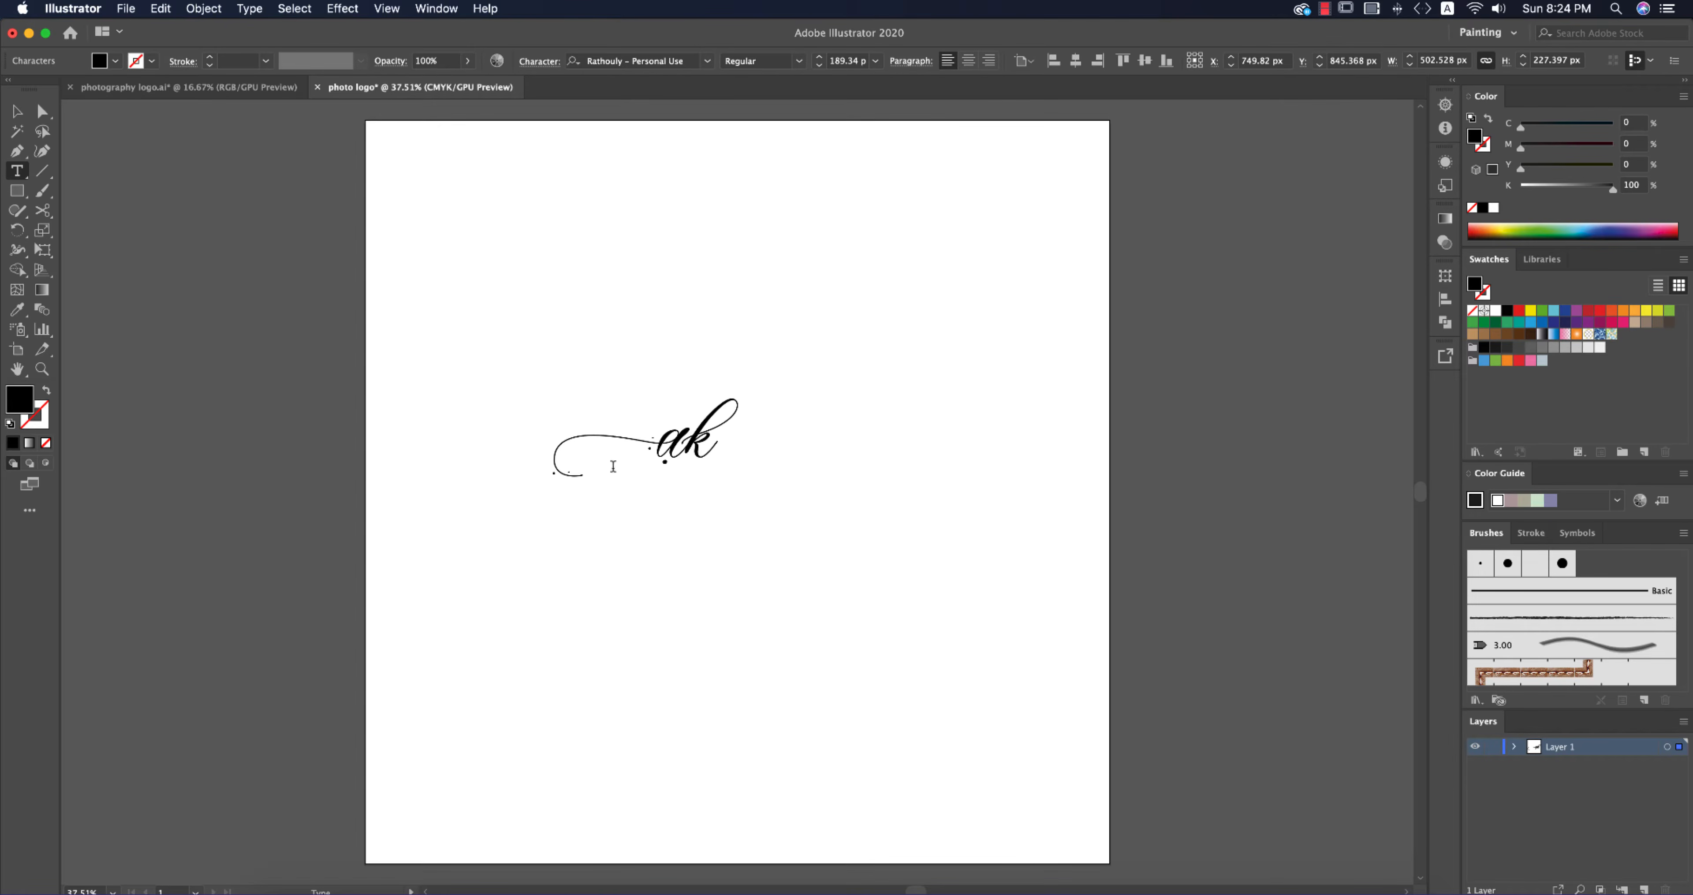
pyautogui.moveTo(701, 442); pyautogui.dragTo(720, 440)
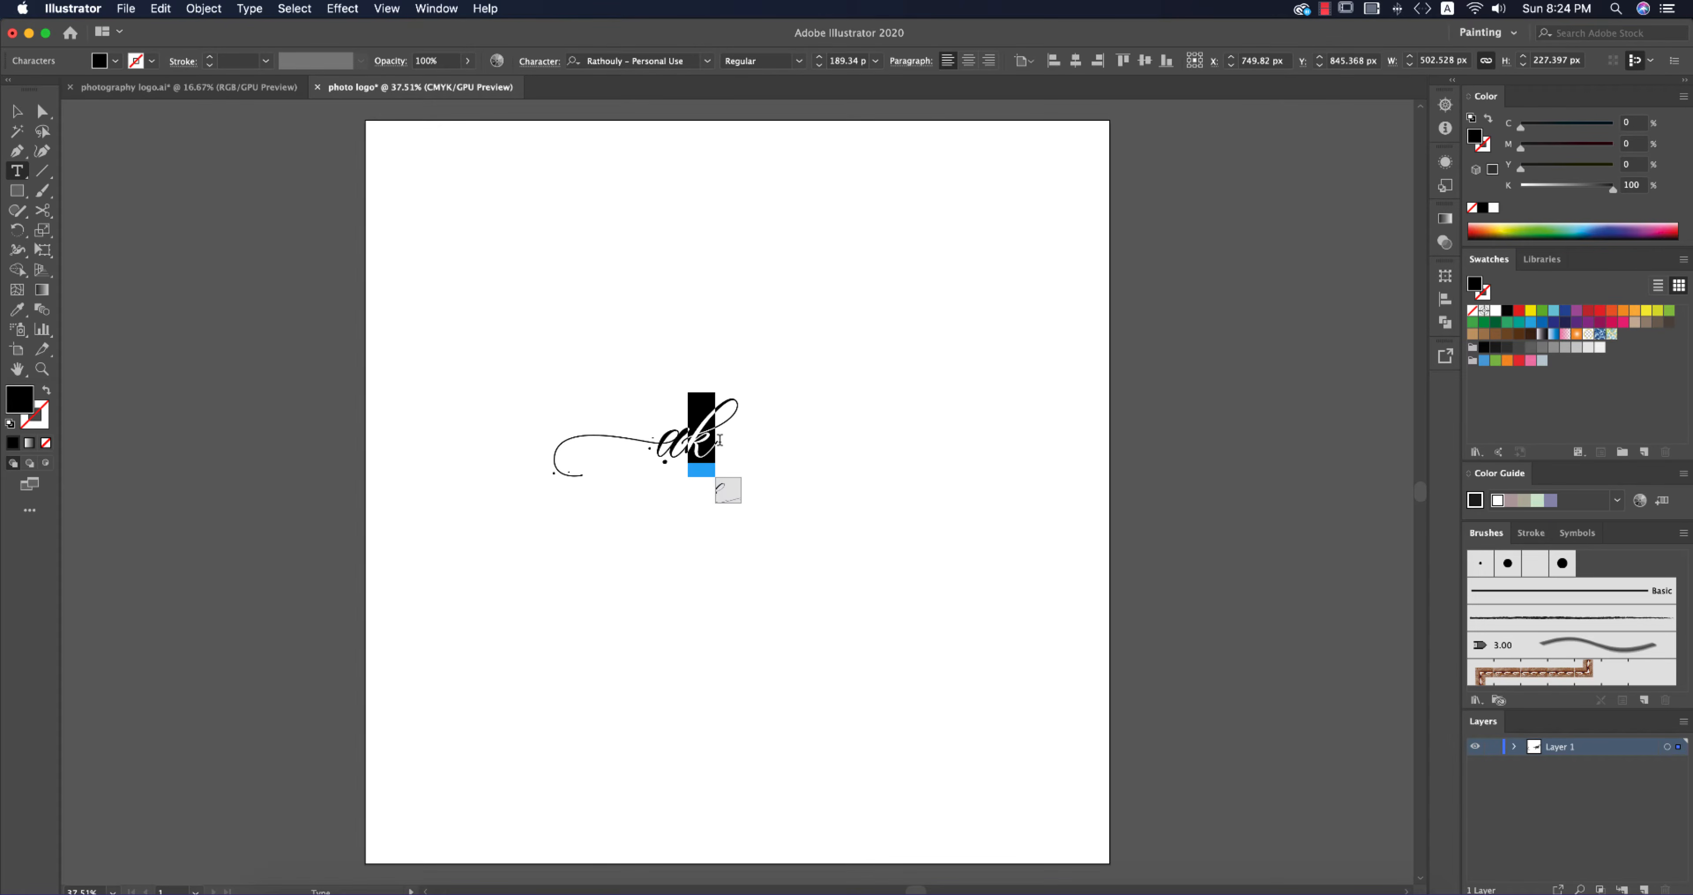
pyautogui.click(728, 490)
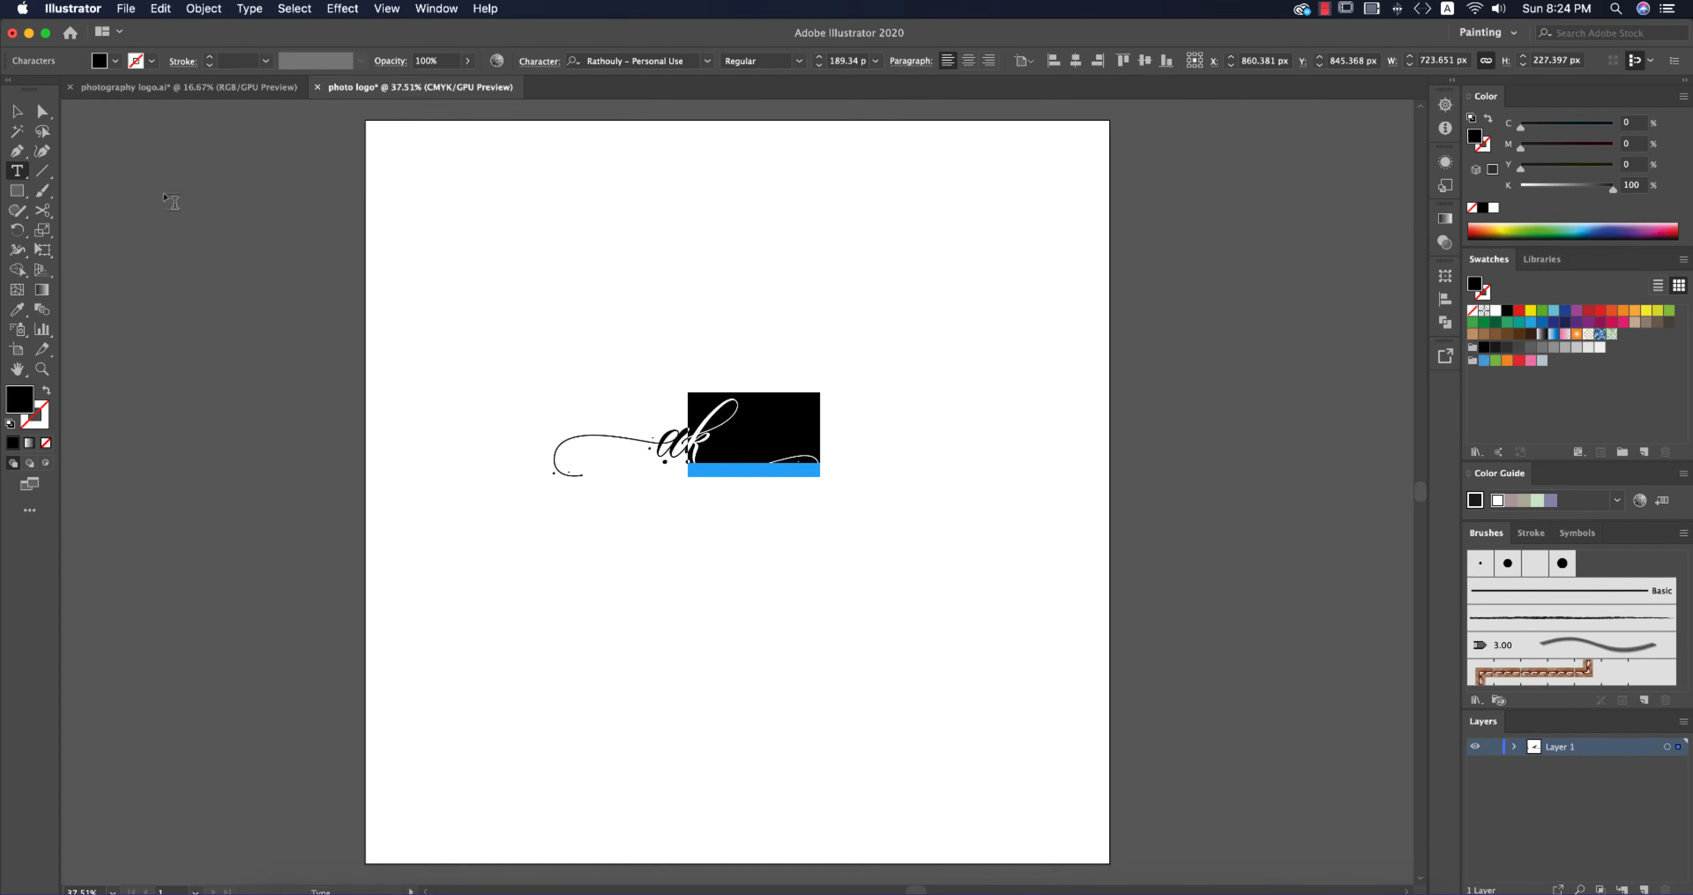
pyautogui.click(17, 111)
pyautogui.click(443, 299)
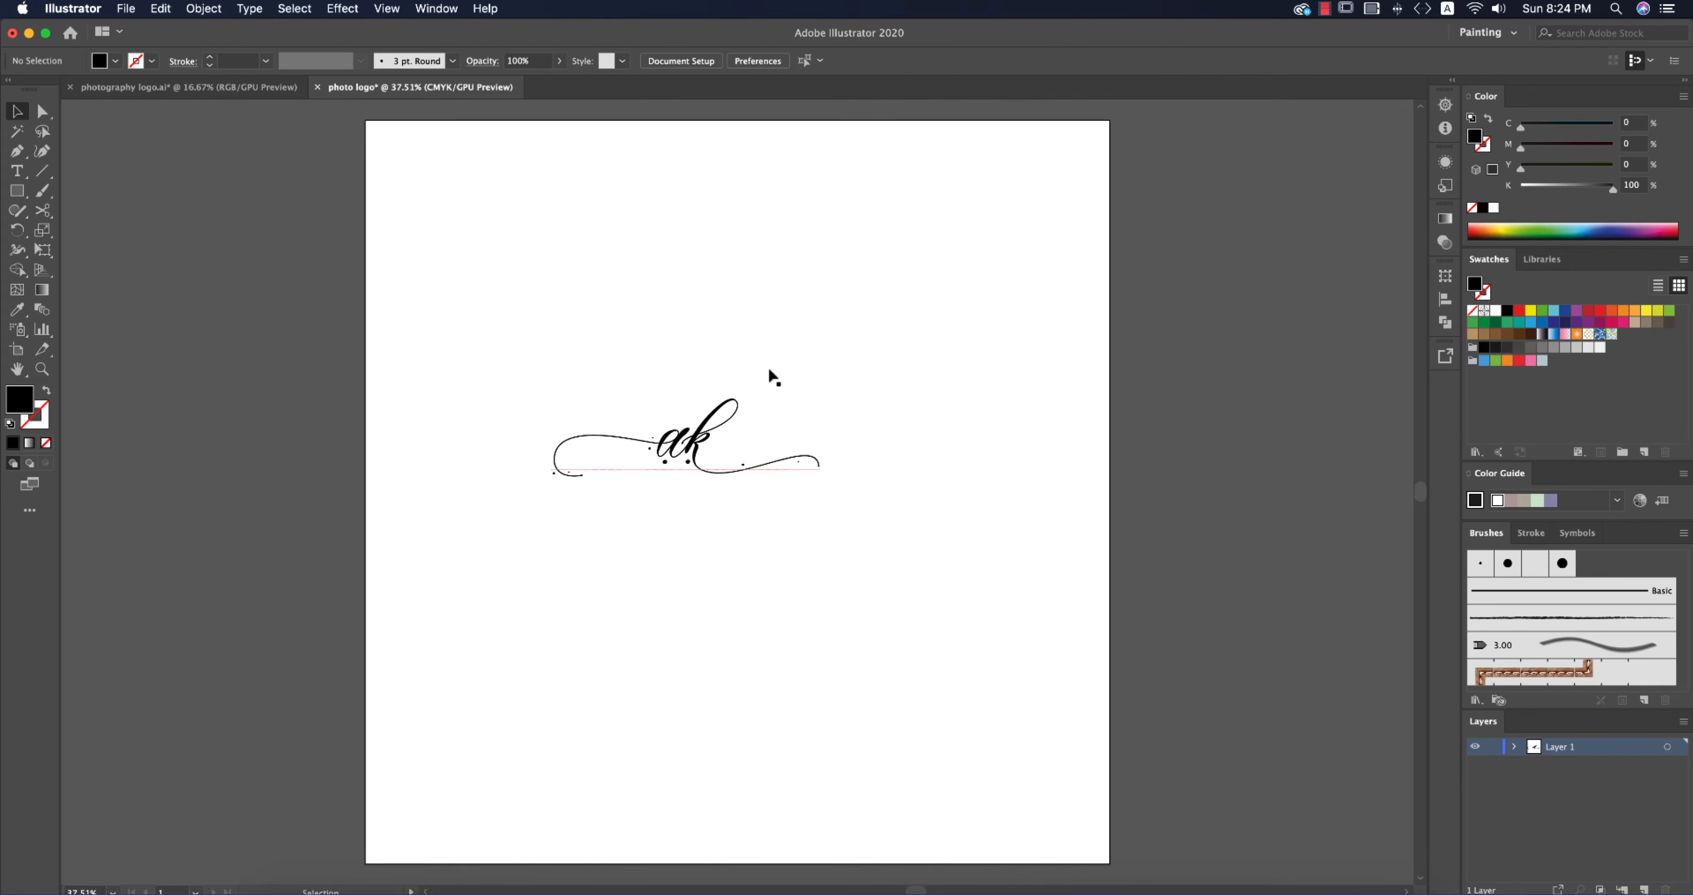
# Step: Enlarge the ak lettering to about 263 pt and center it on the artboard
pyautogui.click(741, 478)
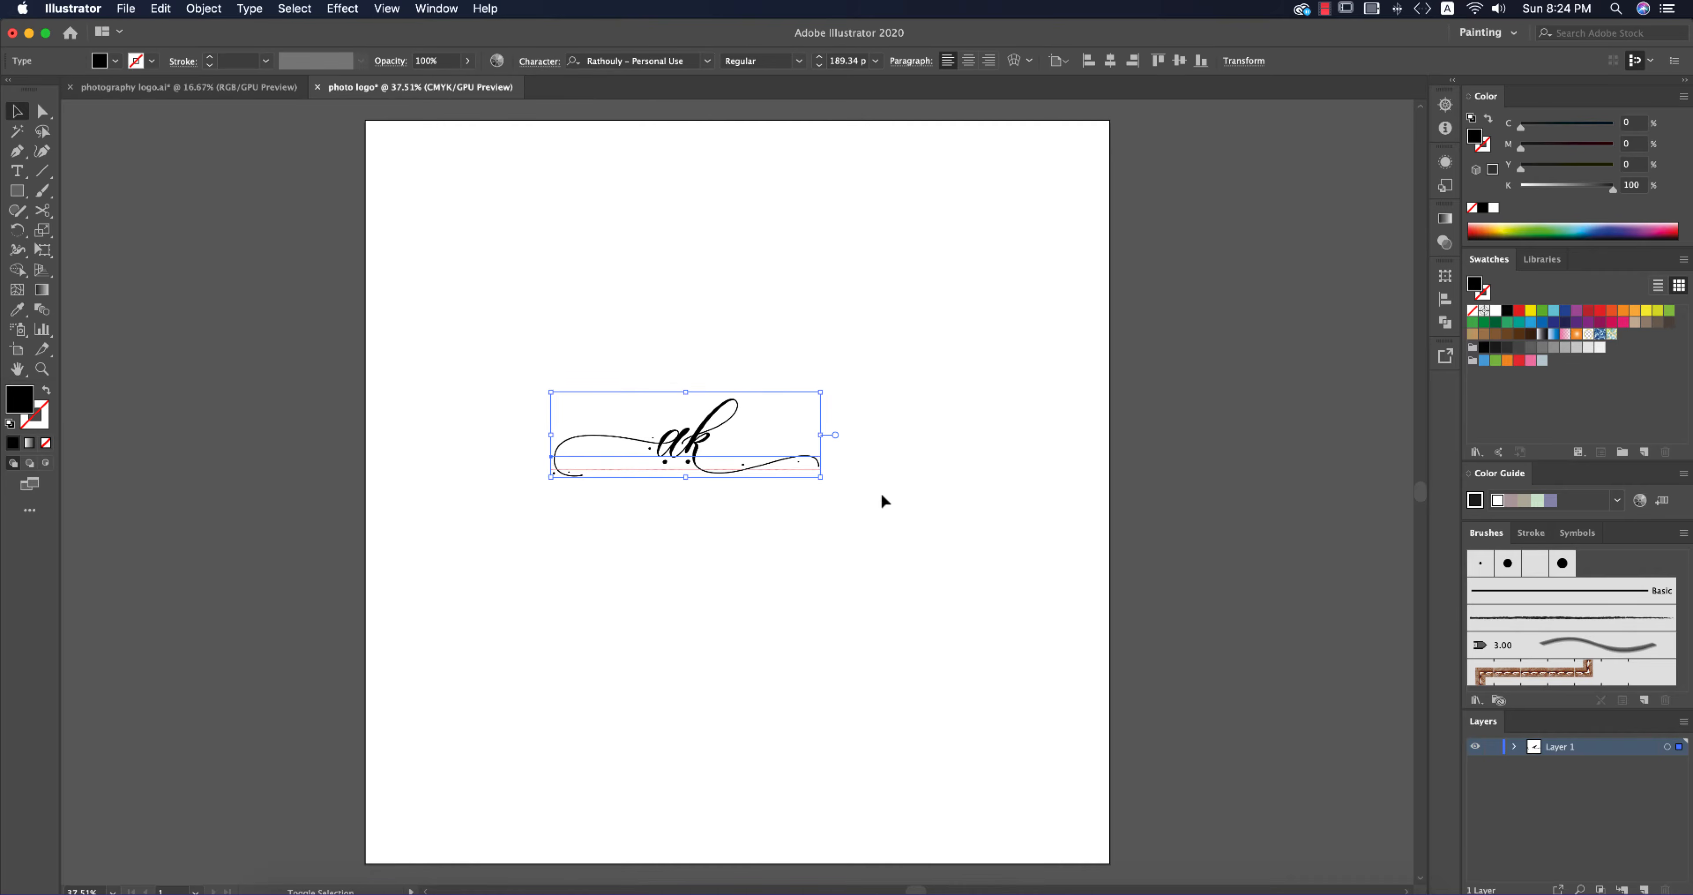
pyautogui.moveTo(826, 481); pyautogui.dragTo(924, 549)
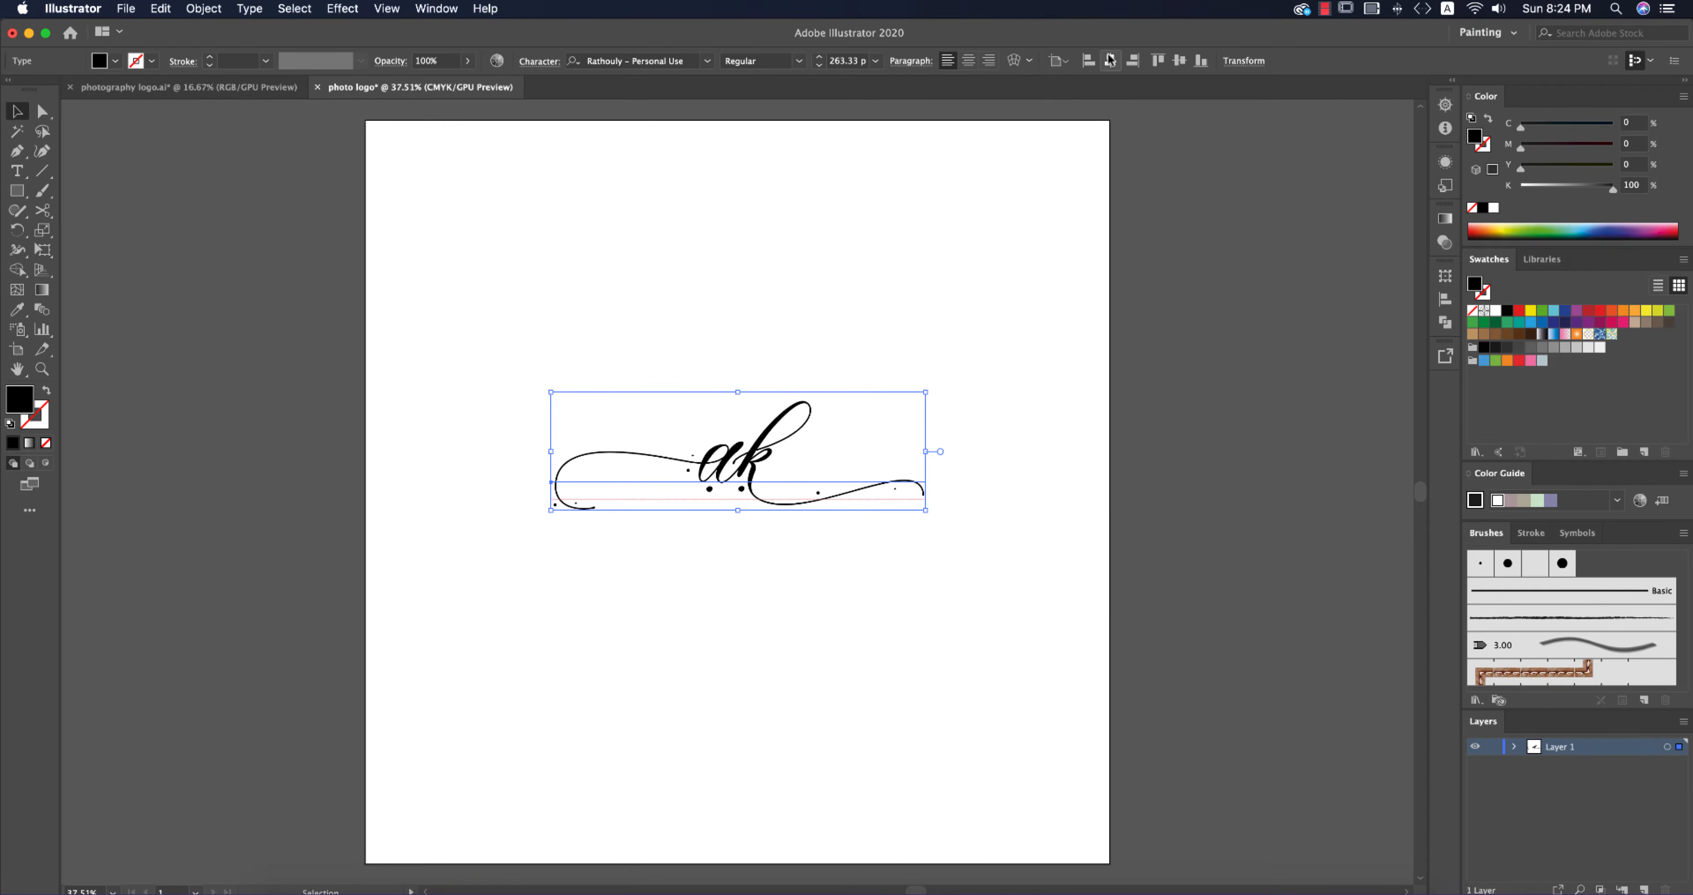
pyautogui.click(1179, 60)
pyautogui.click(953, 473)
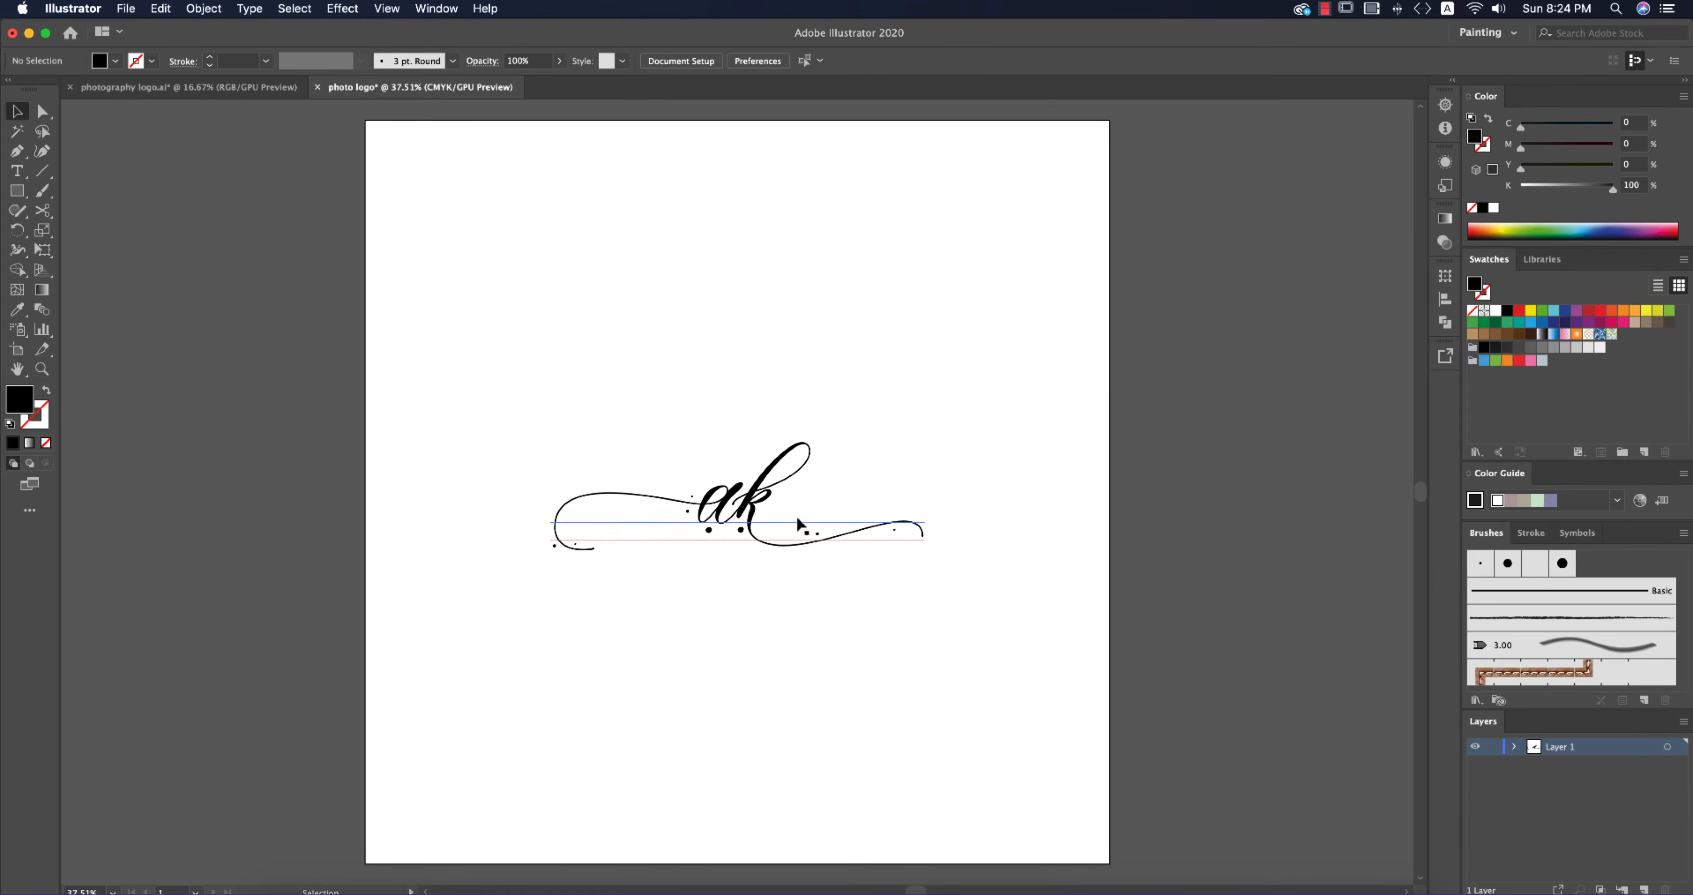
pyautogui.click(750, 512)
pyautogui.rightClick(750, 512)
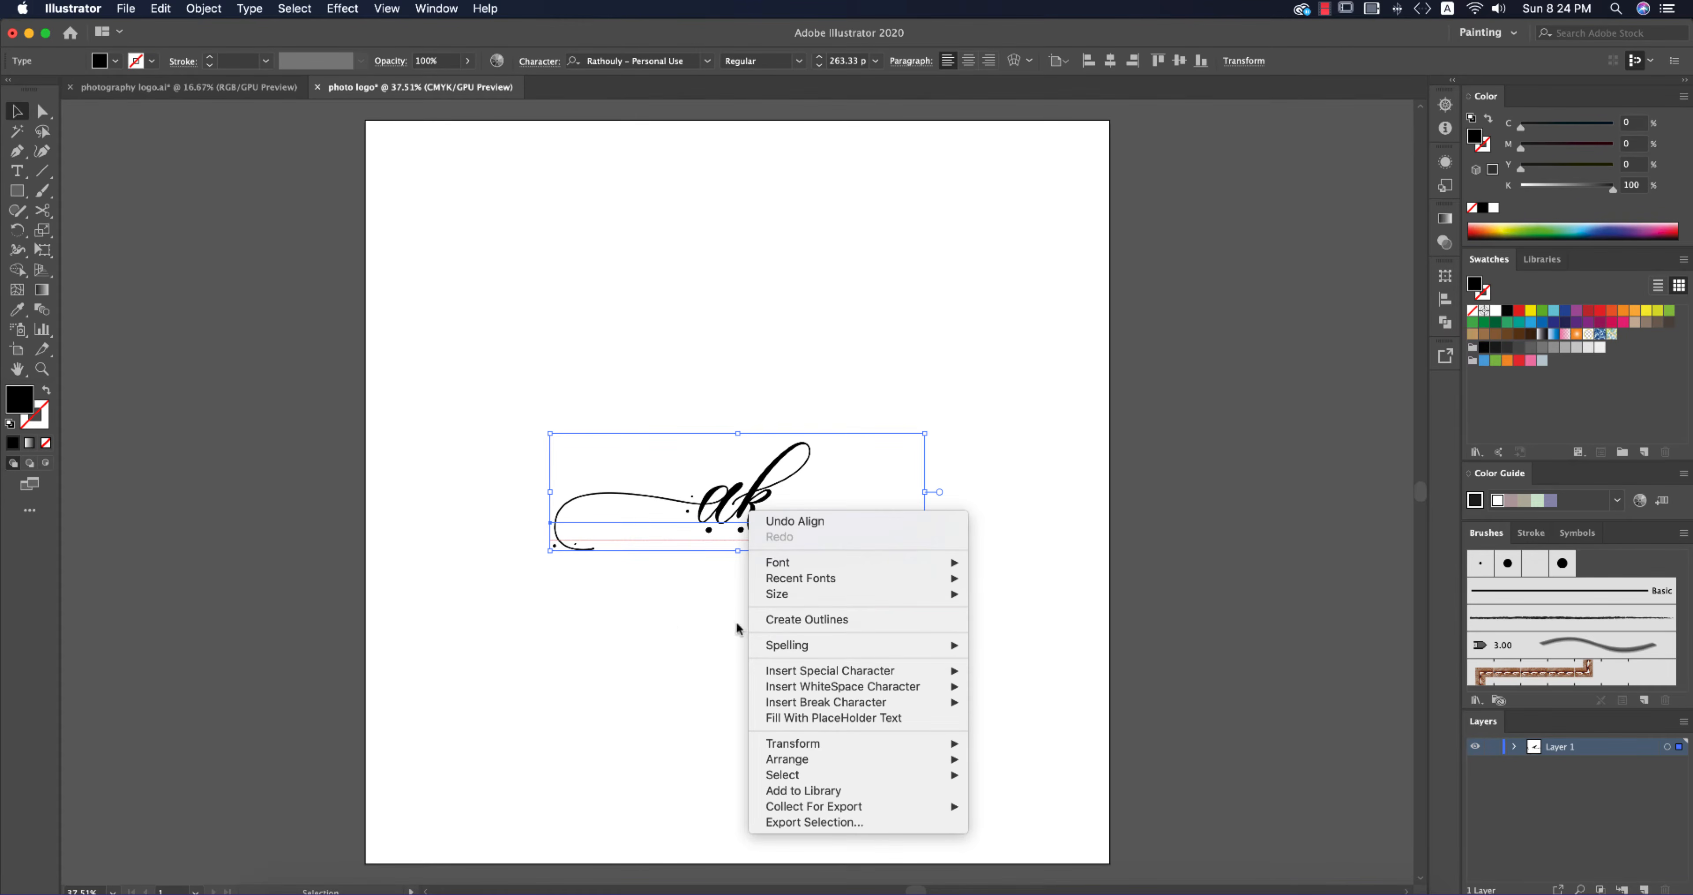
pyautogui.click(653, 618)
pyautogui.click(1025, 628)
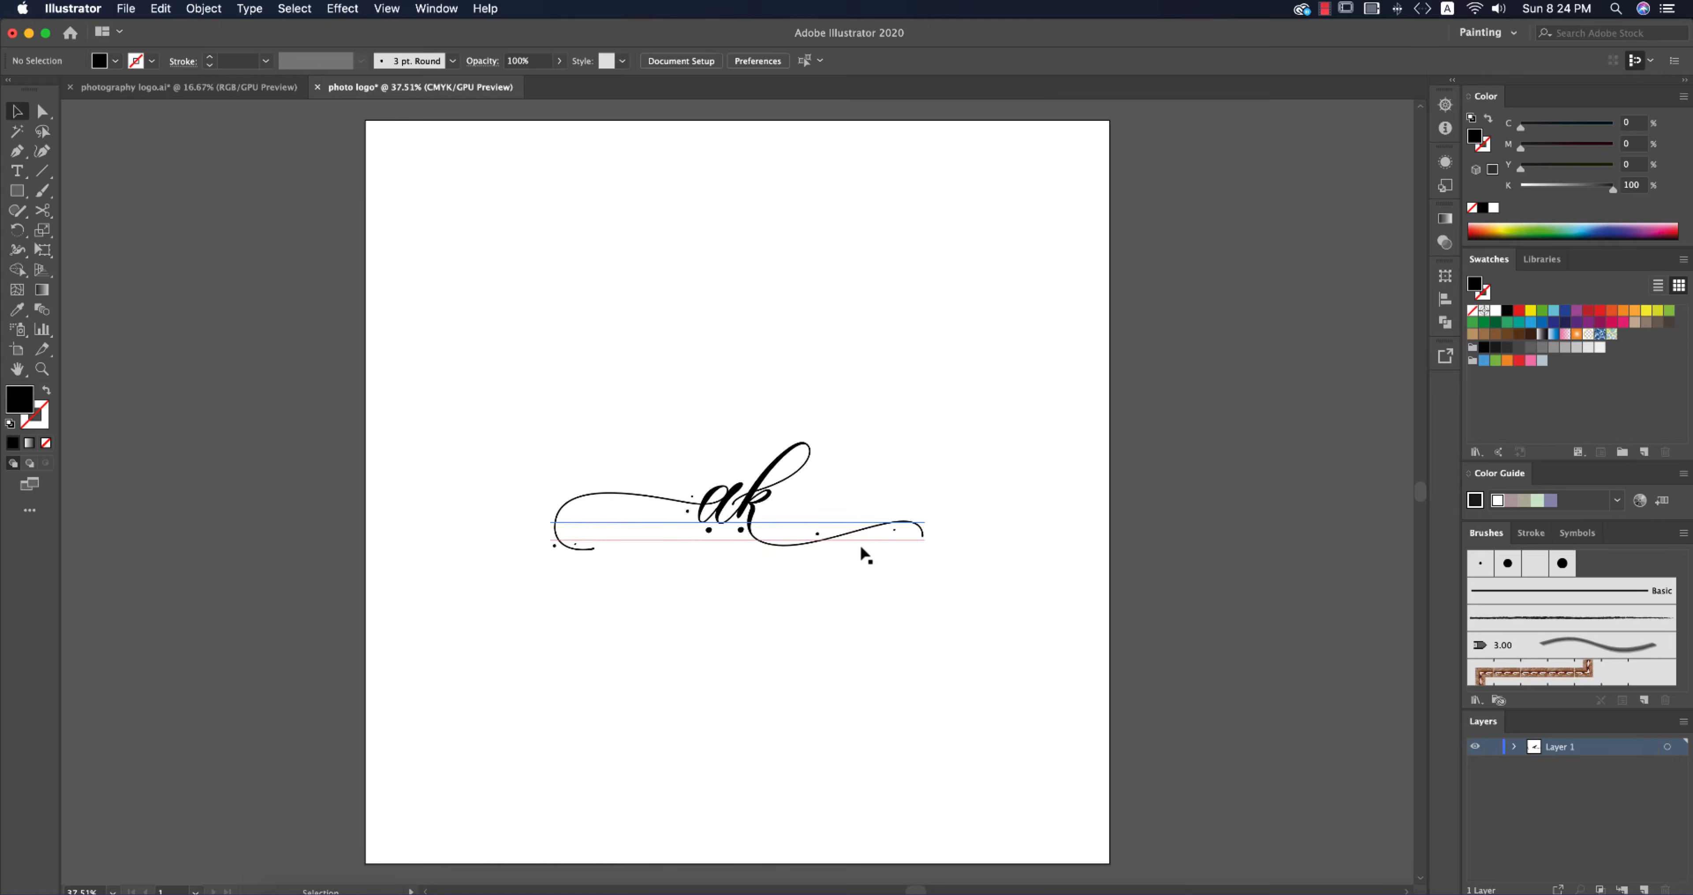
pyautogui.rightClick(745, 516)
pyautogui.click(703, 456)
pyautogui.moveTo(703, 457); pyautogui.dragTo(840, 612)
pyautogui.press('super+z')
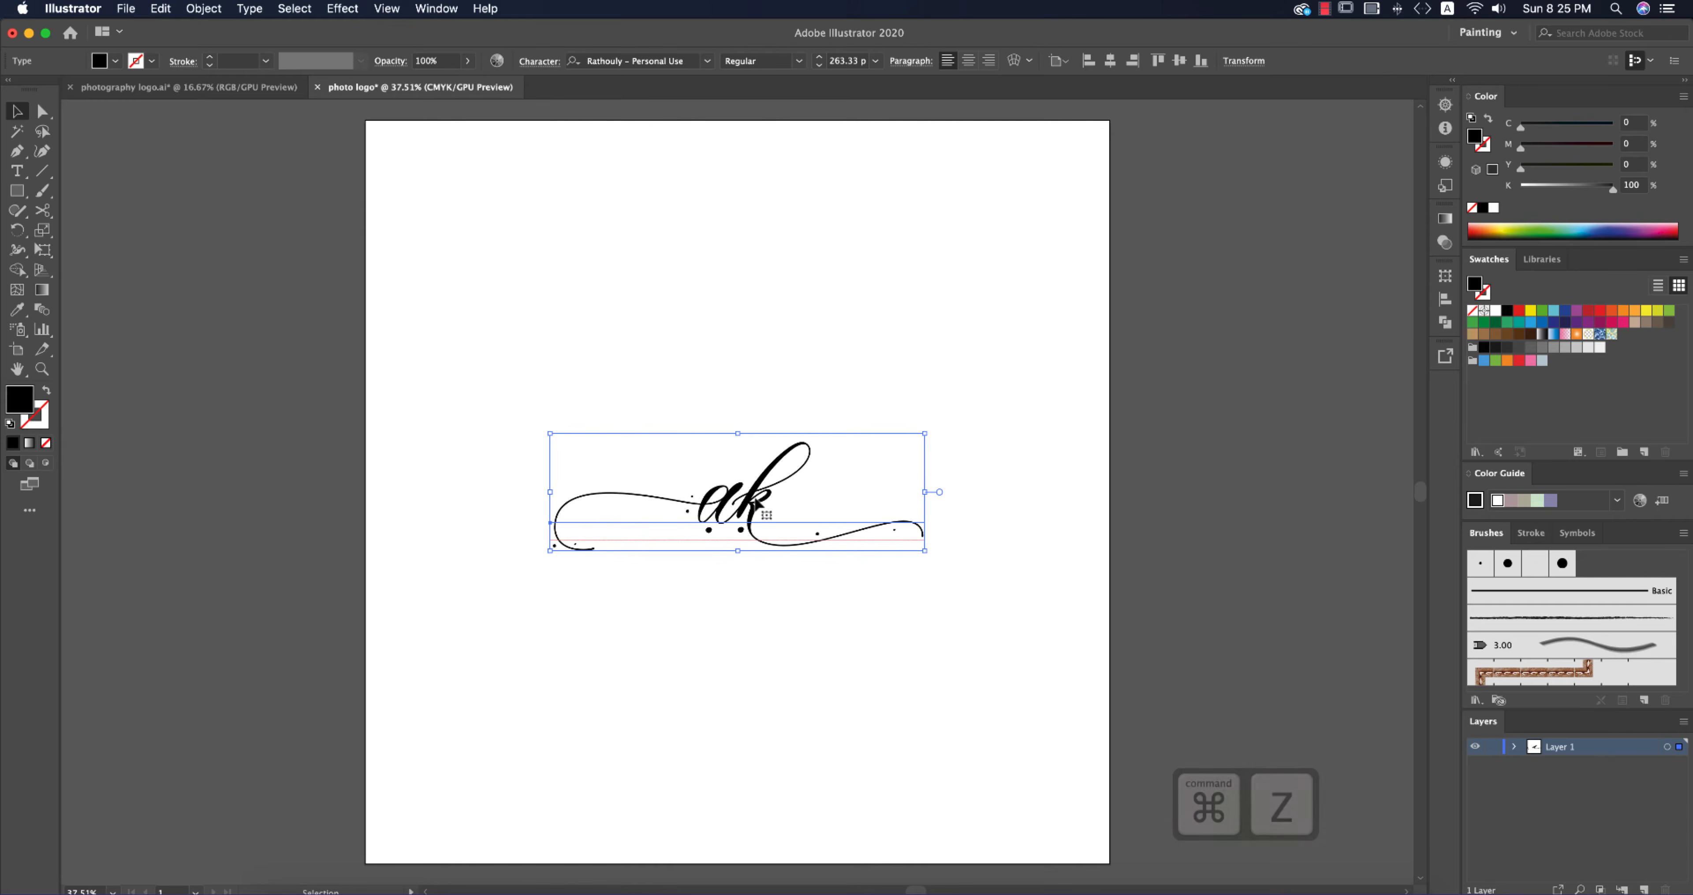
# Step: Convert the ak lettering to outlines and check the resulting group
pyautogui.rightClick(757, 505)
pyautogui.click(821, 618)
pyautogui.click(855, 591)
pyautogui.click(834, 540)
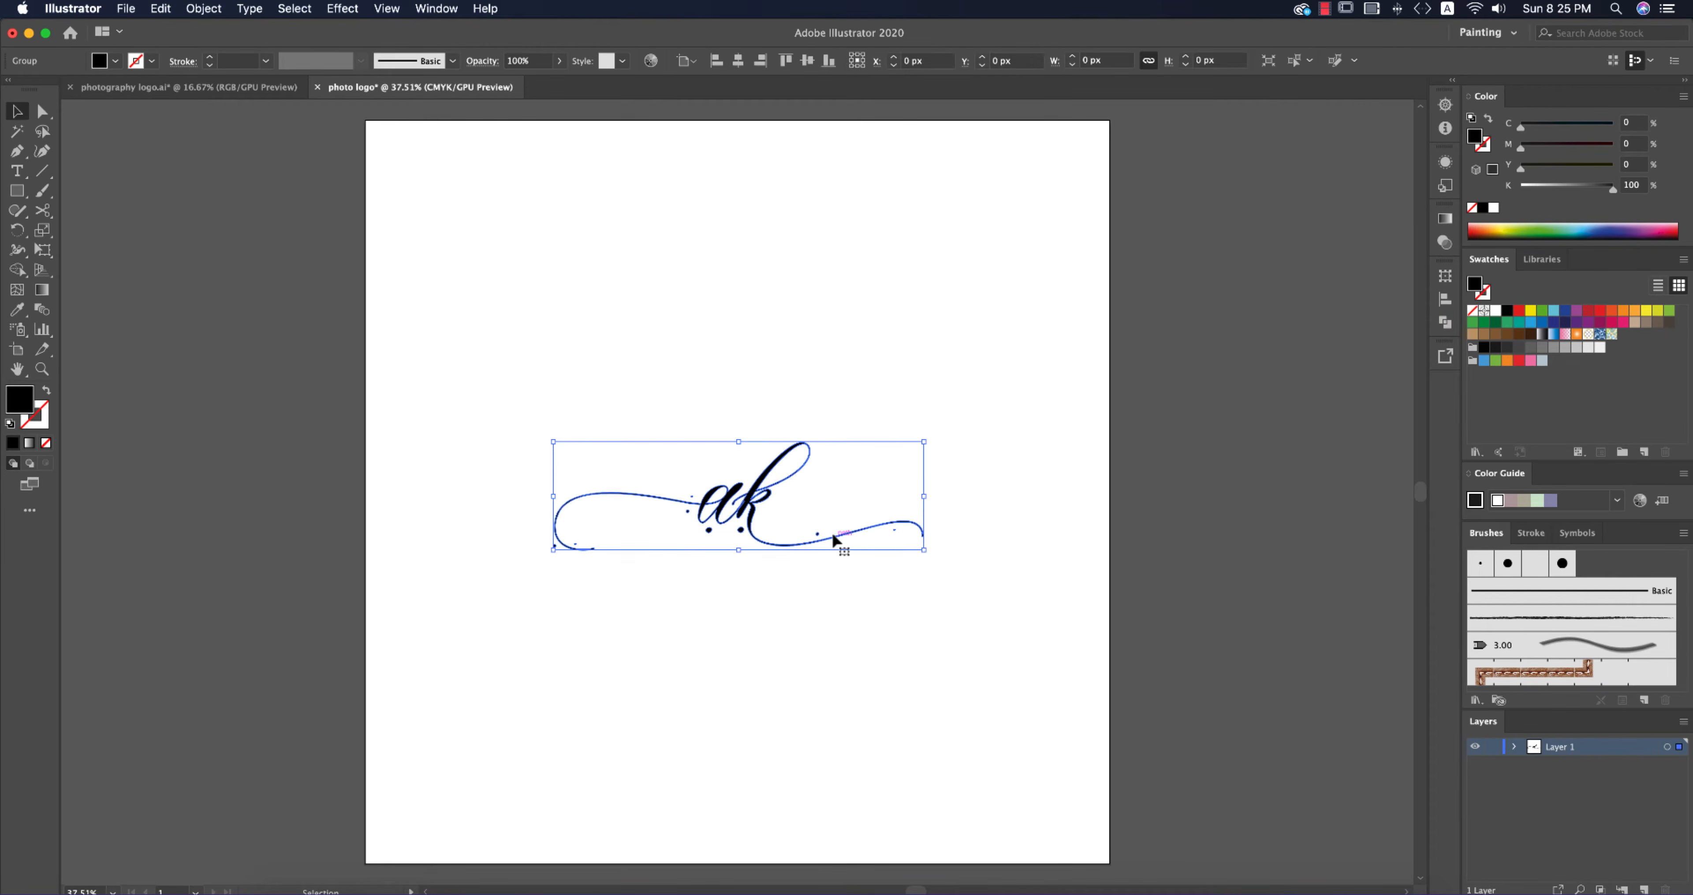
pyautogui.click(906, 633)
# Step: Draw a circle about 636 px wide centered on the ak lettering, with no fill and a black stroke
pyautogui.moveTo(17, 191); pyautogui.dragTo(97, 231)
pyautogui.moveTo(745, 505); pyautogui.dragTo(859, 613)
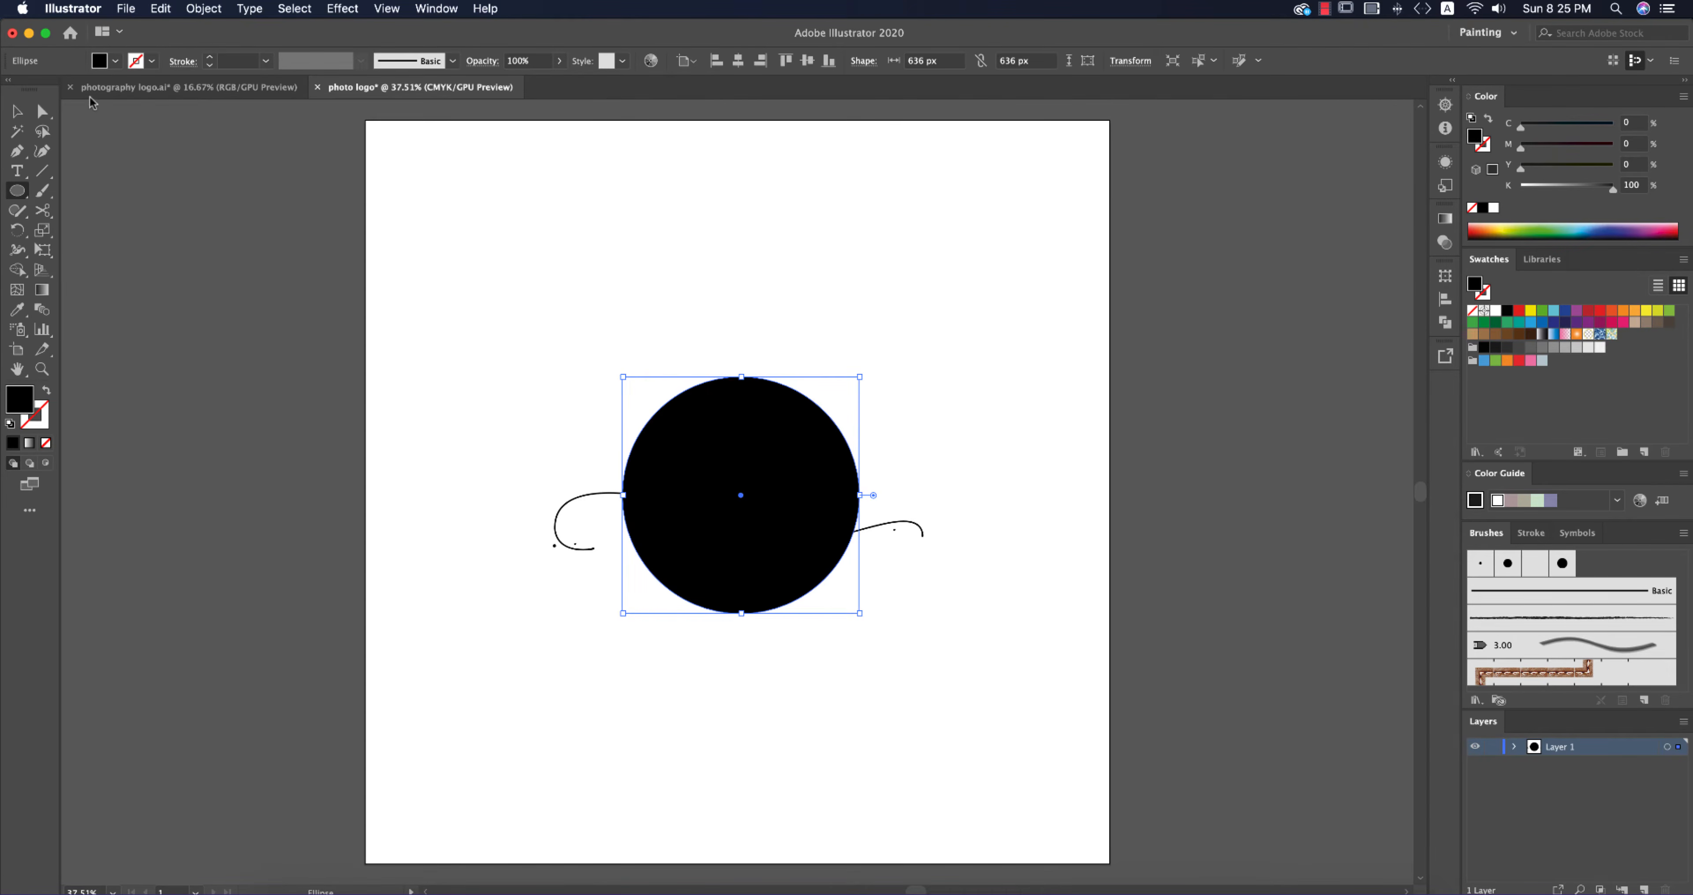
pyautogui.click(115, 61)
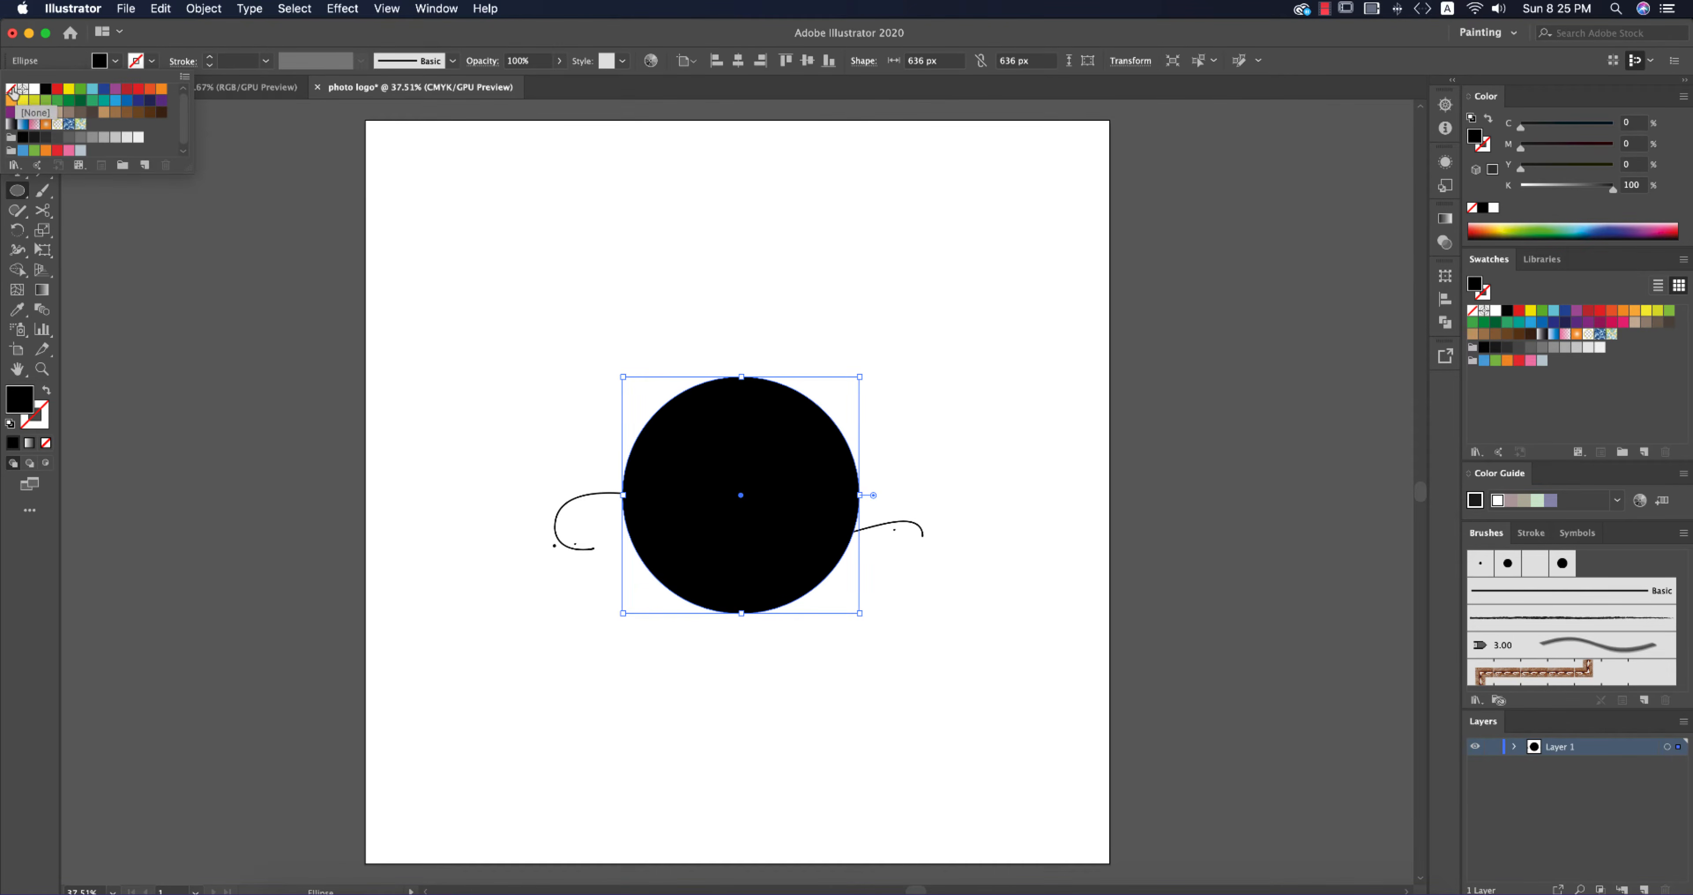
pyautogui.click(47, 394)
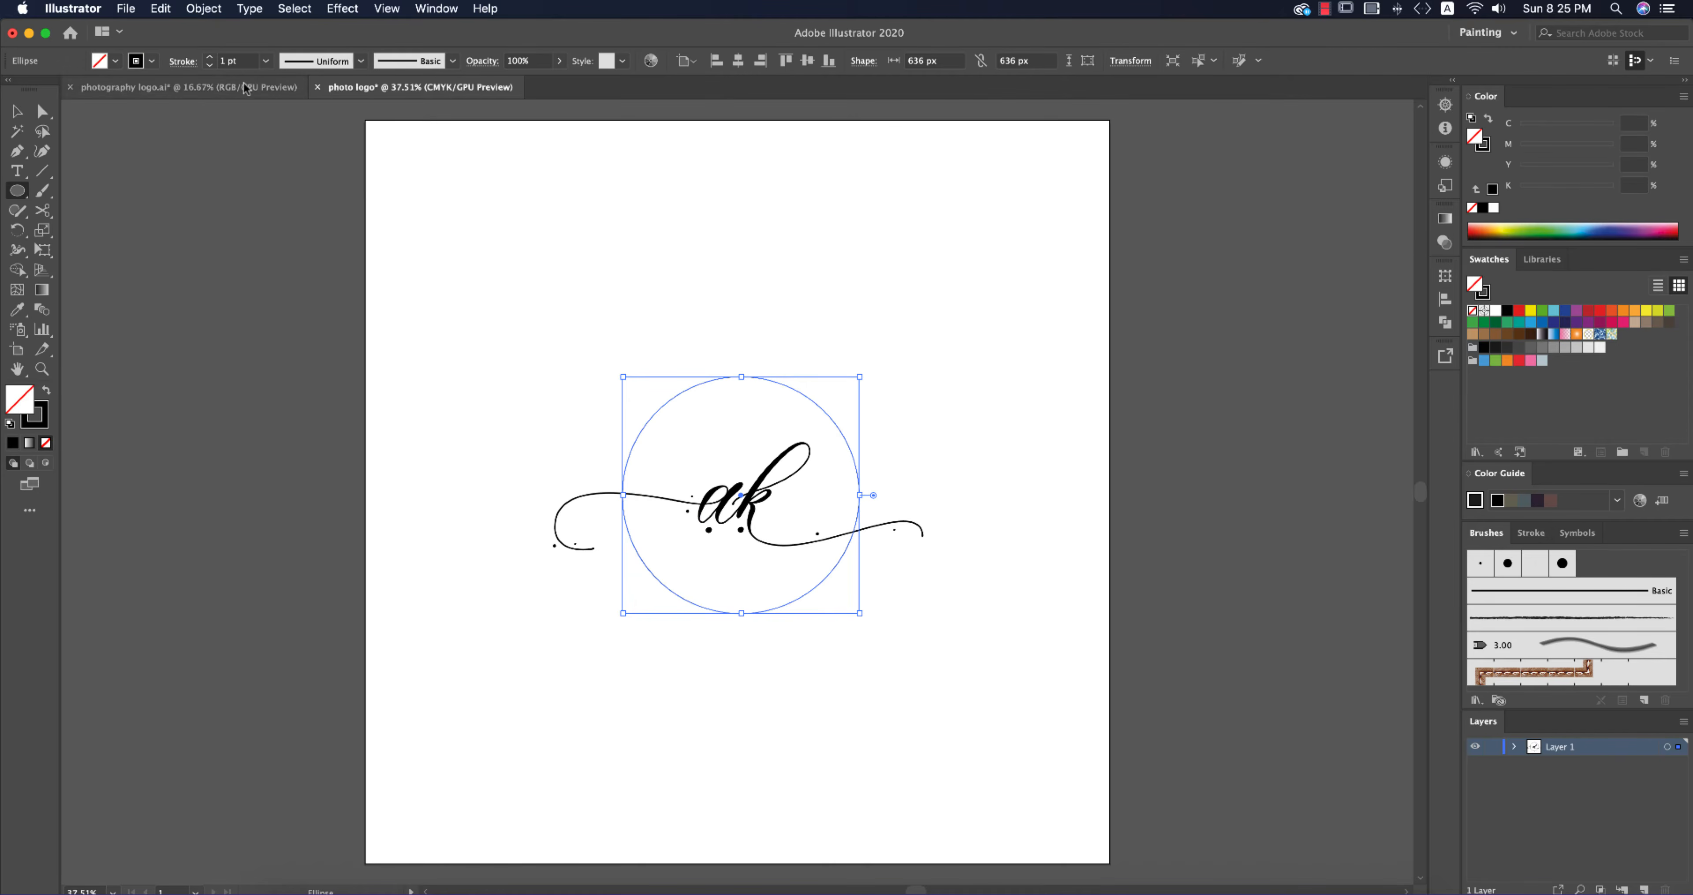
# Step: Set the circle's stroke weight to 4 pt and deselect it
pyautogui.click(247, 66)
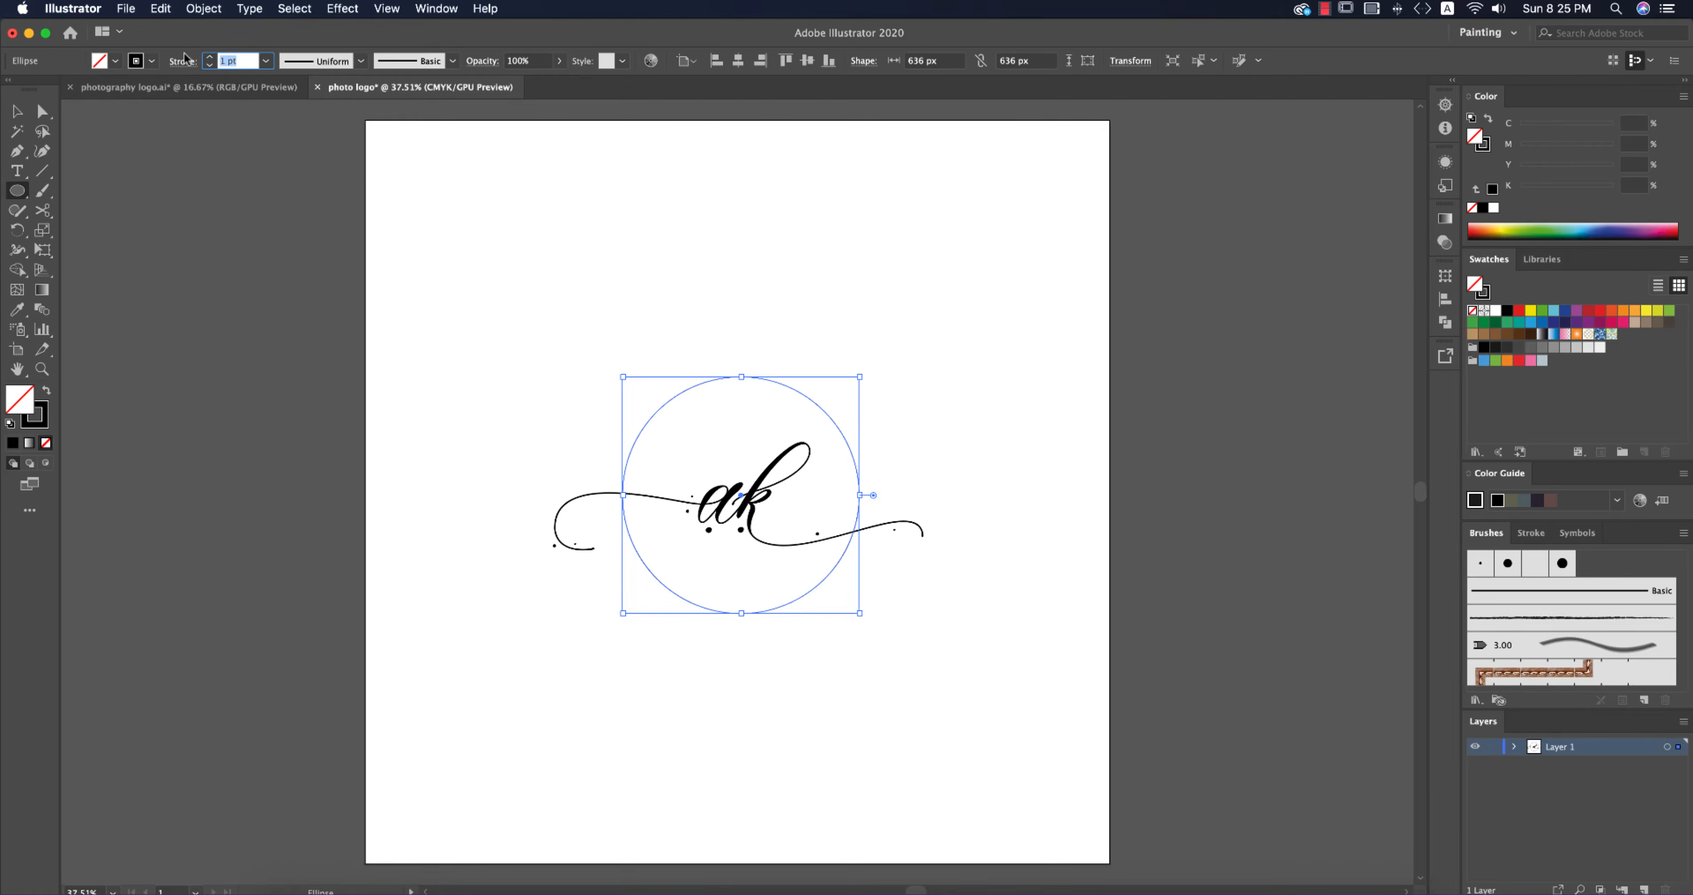
pyautogui.press('Return')
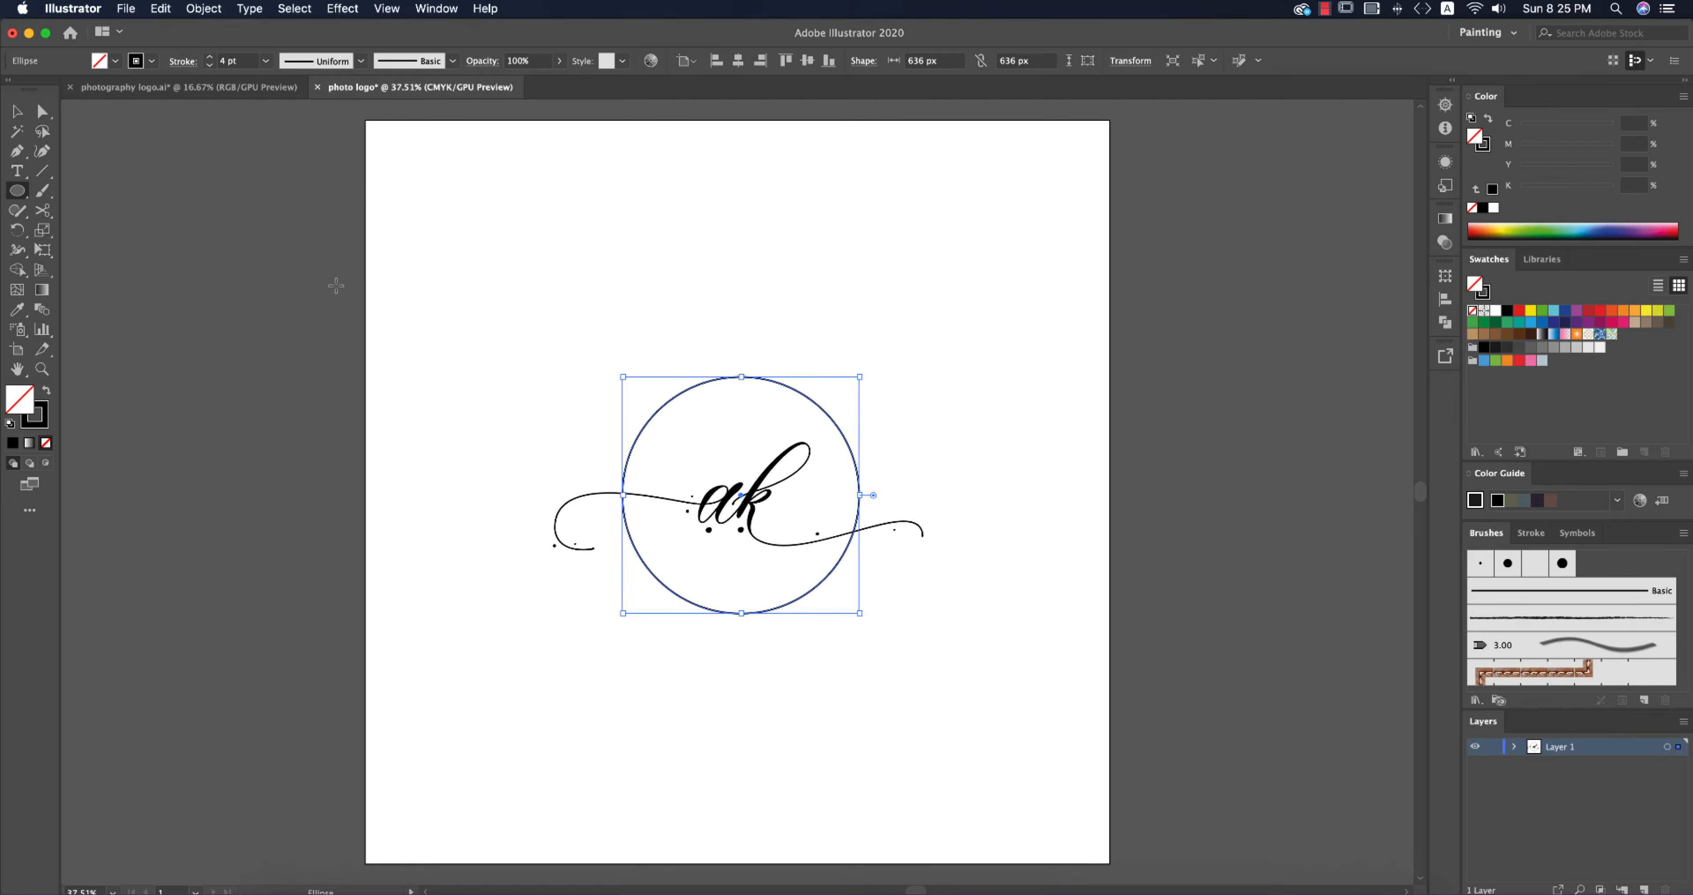
pyautogui.press('v')
pyautogui.click(894, 453)
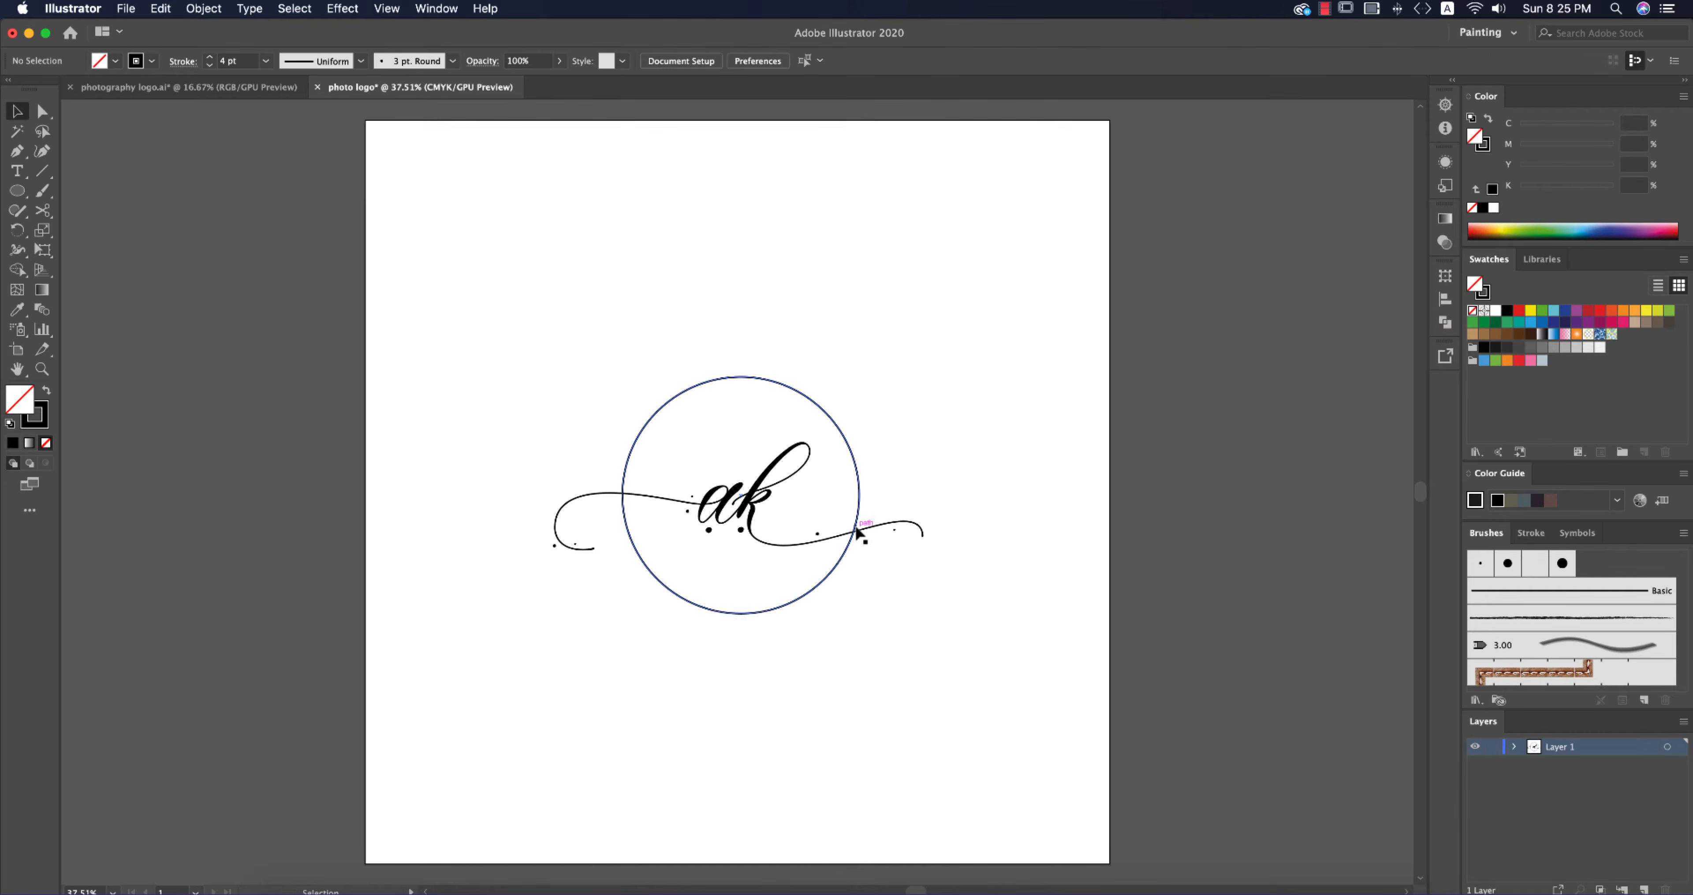
# Step: Center the ak lettering horizontally on the circle, using the circle as the key object
pyautogui.press('super+1')
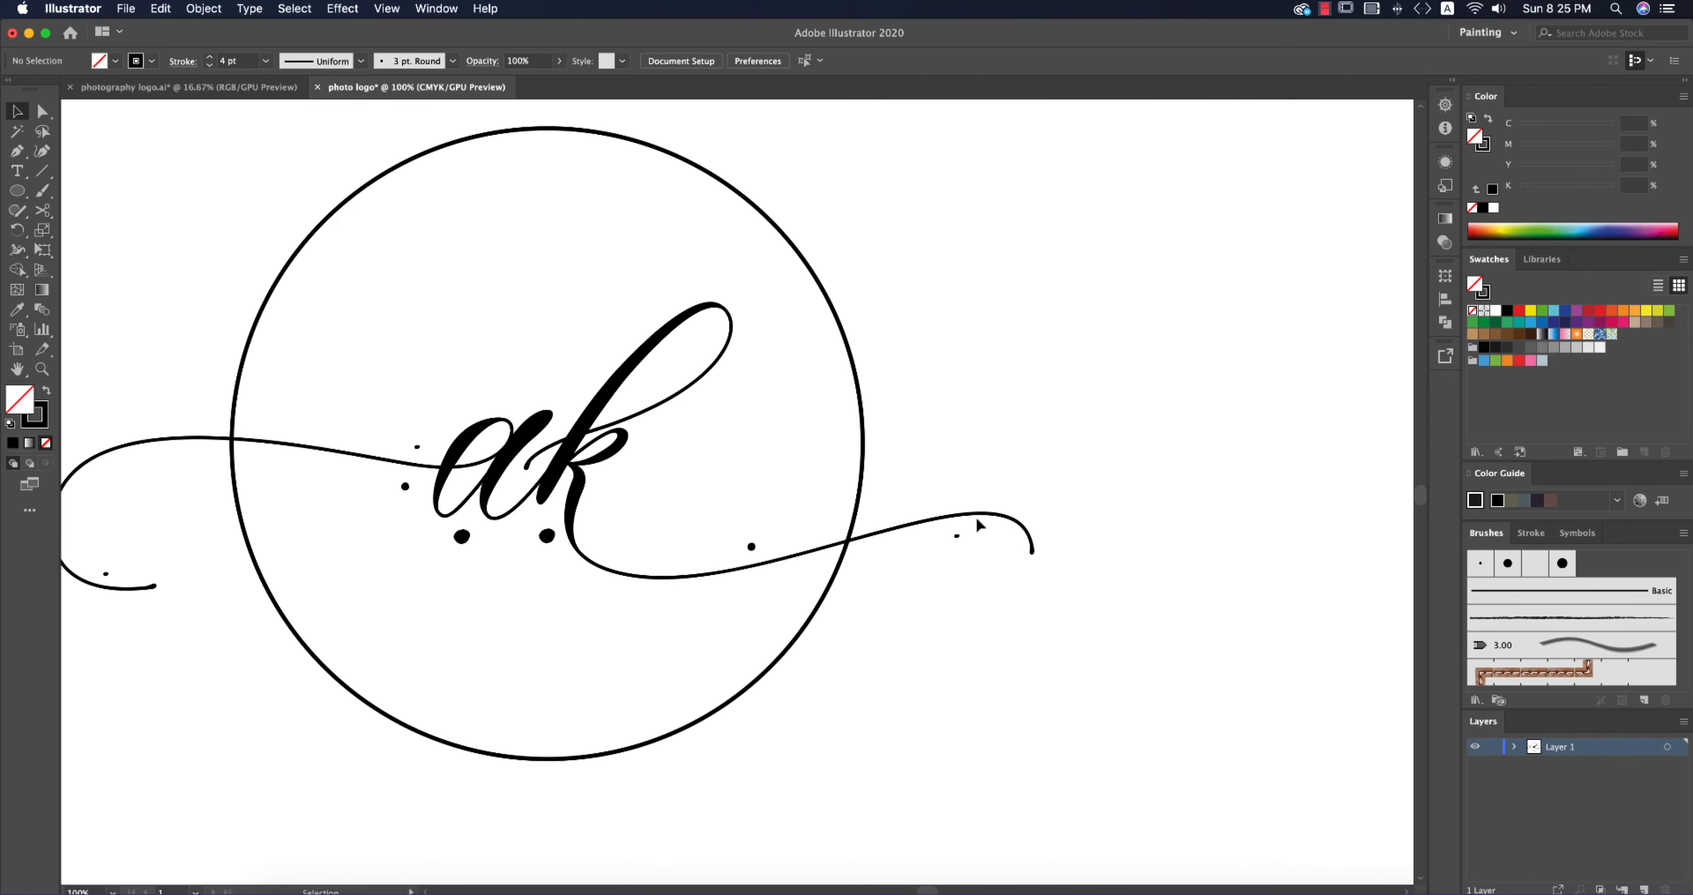
pyautogui.press('super+minus')
pyautogui.press('super+minus')
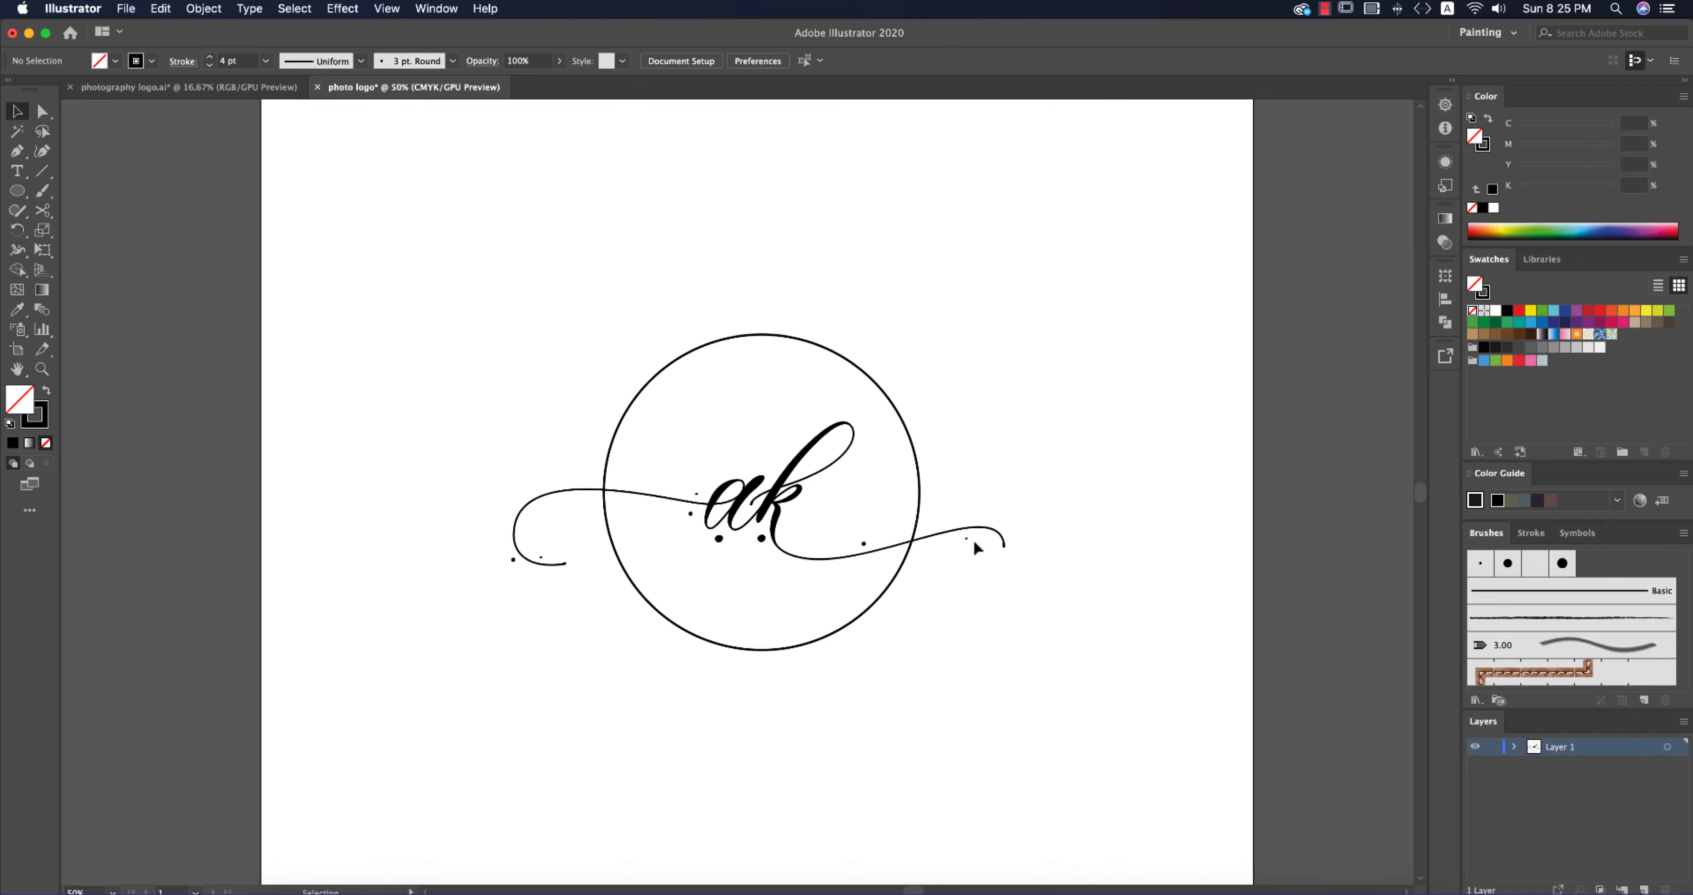
pyautogui.press('super+a')
pyautogui.click(921, 492)
pyautogui.click(739, 61)
pyautogui.click(1127, 415)
pyautogui.click(799, 494)
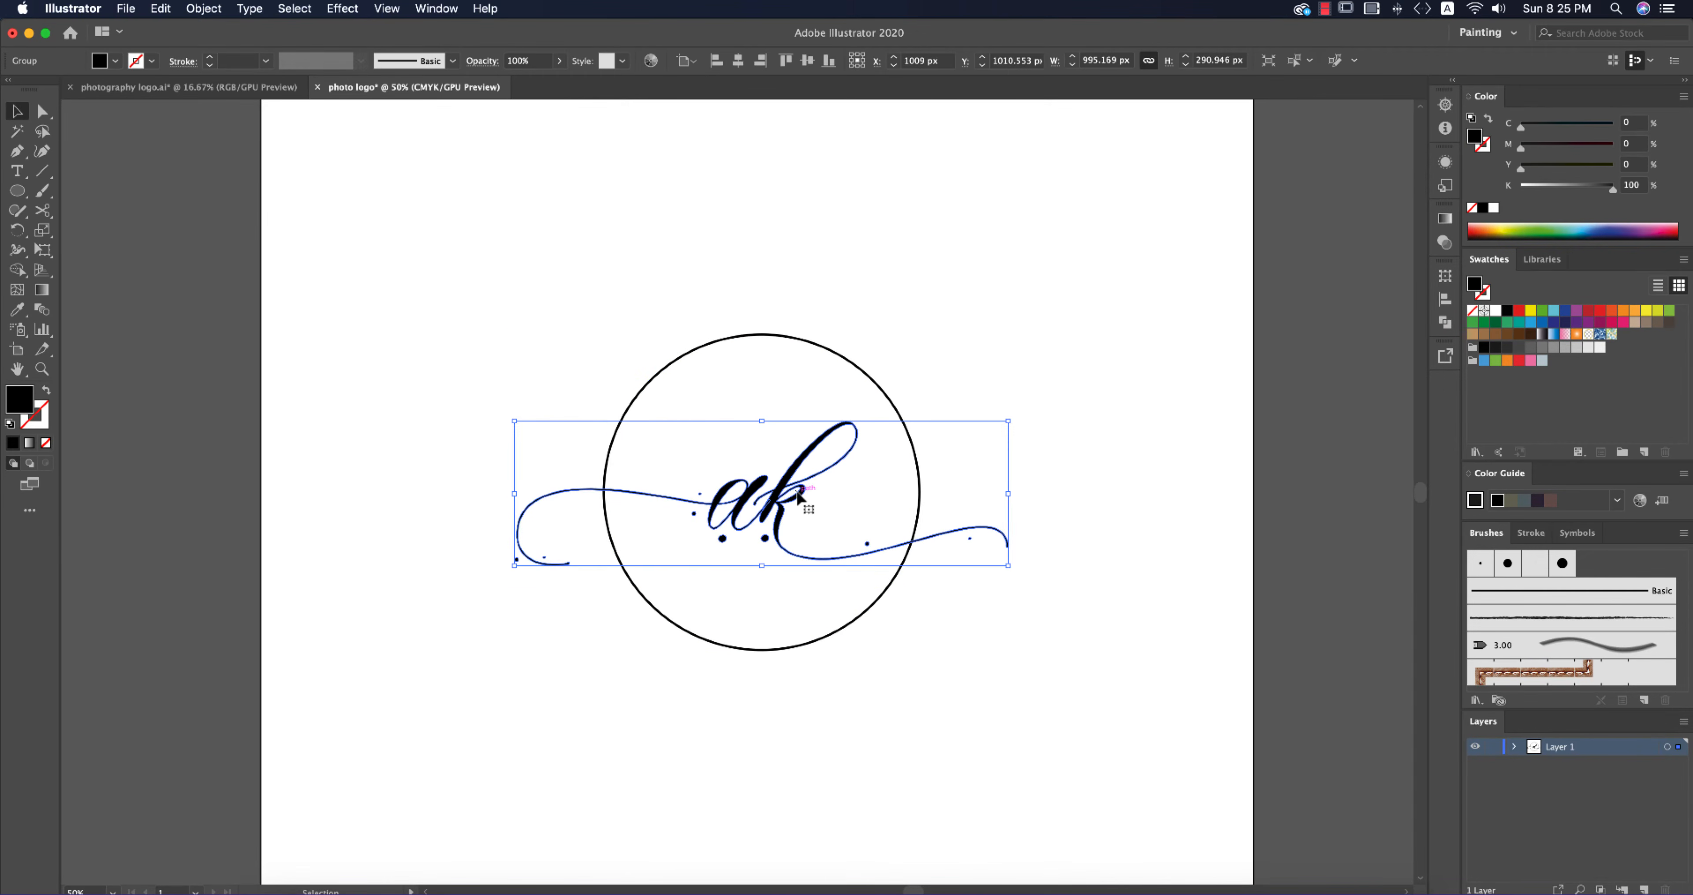
pyautogui.click(1121, 512)
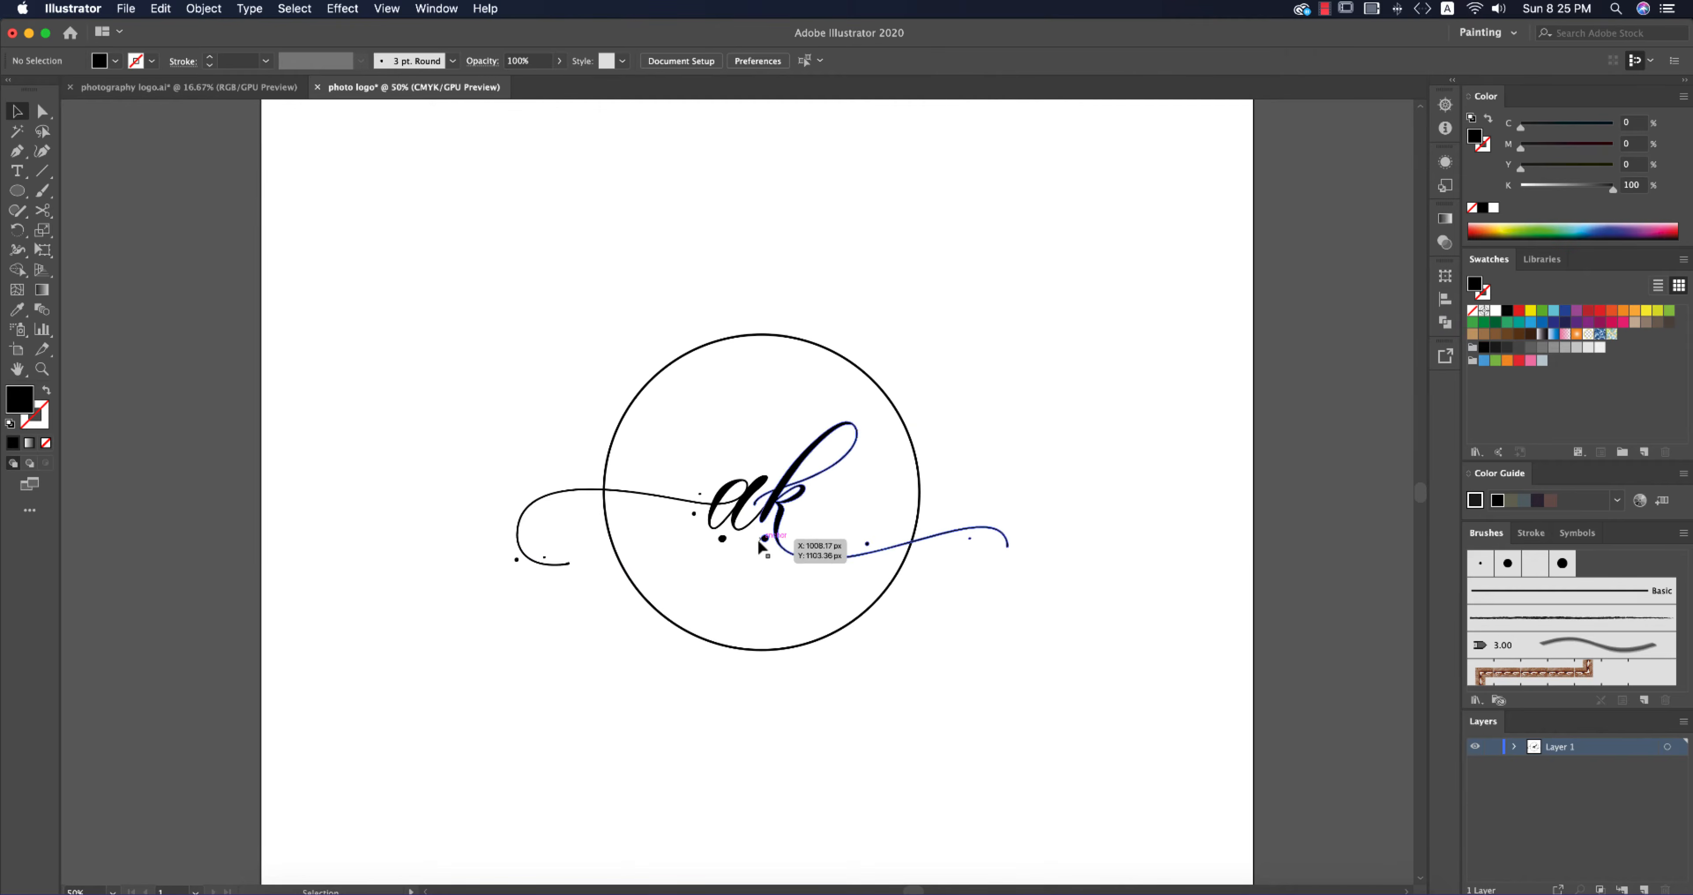
# Step: Isolate the outlined ak group and examine up close where the strokes of the a and k overlap
pyautogui.scroll(3, 779, 555)
pyautogui.doubleClick(798, 427)
pyautogui.click(797, 428)
pyautogui.scroll(3, 840, 427)
pyautogui.click(1115, 511)
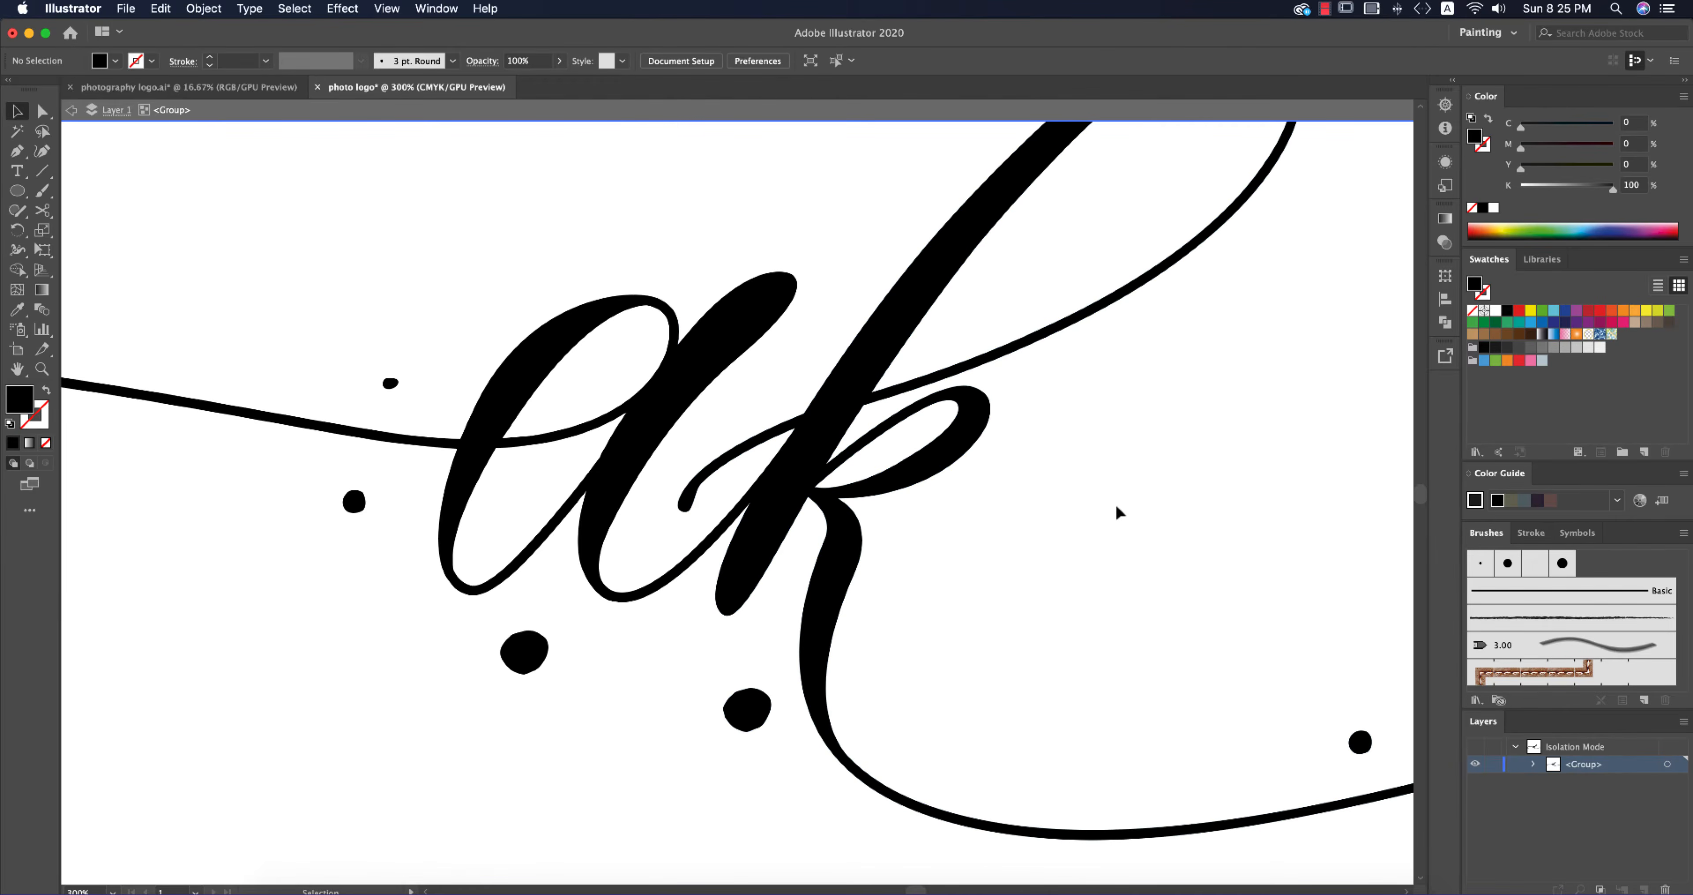
pyautogui.scroll(-3, 1115, 510)
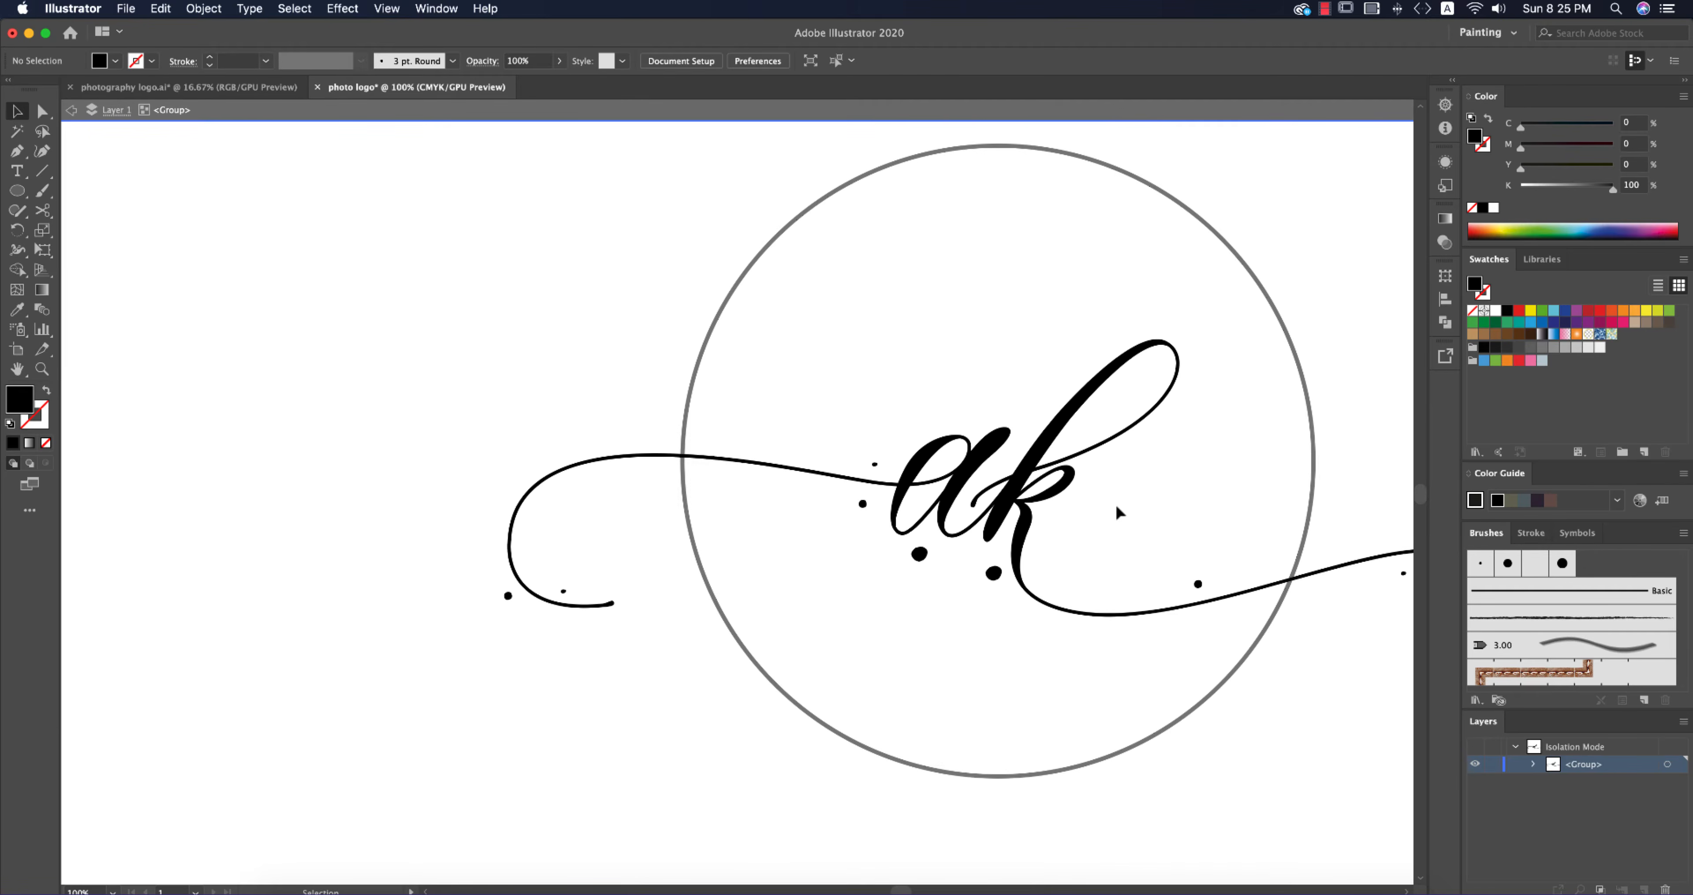
pyautogui.scroll(-2, 1116, 510)
pyautogui.scroll(5, 1116, 510)
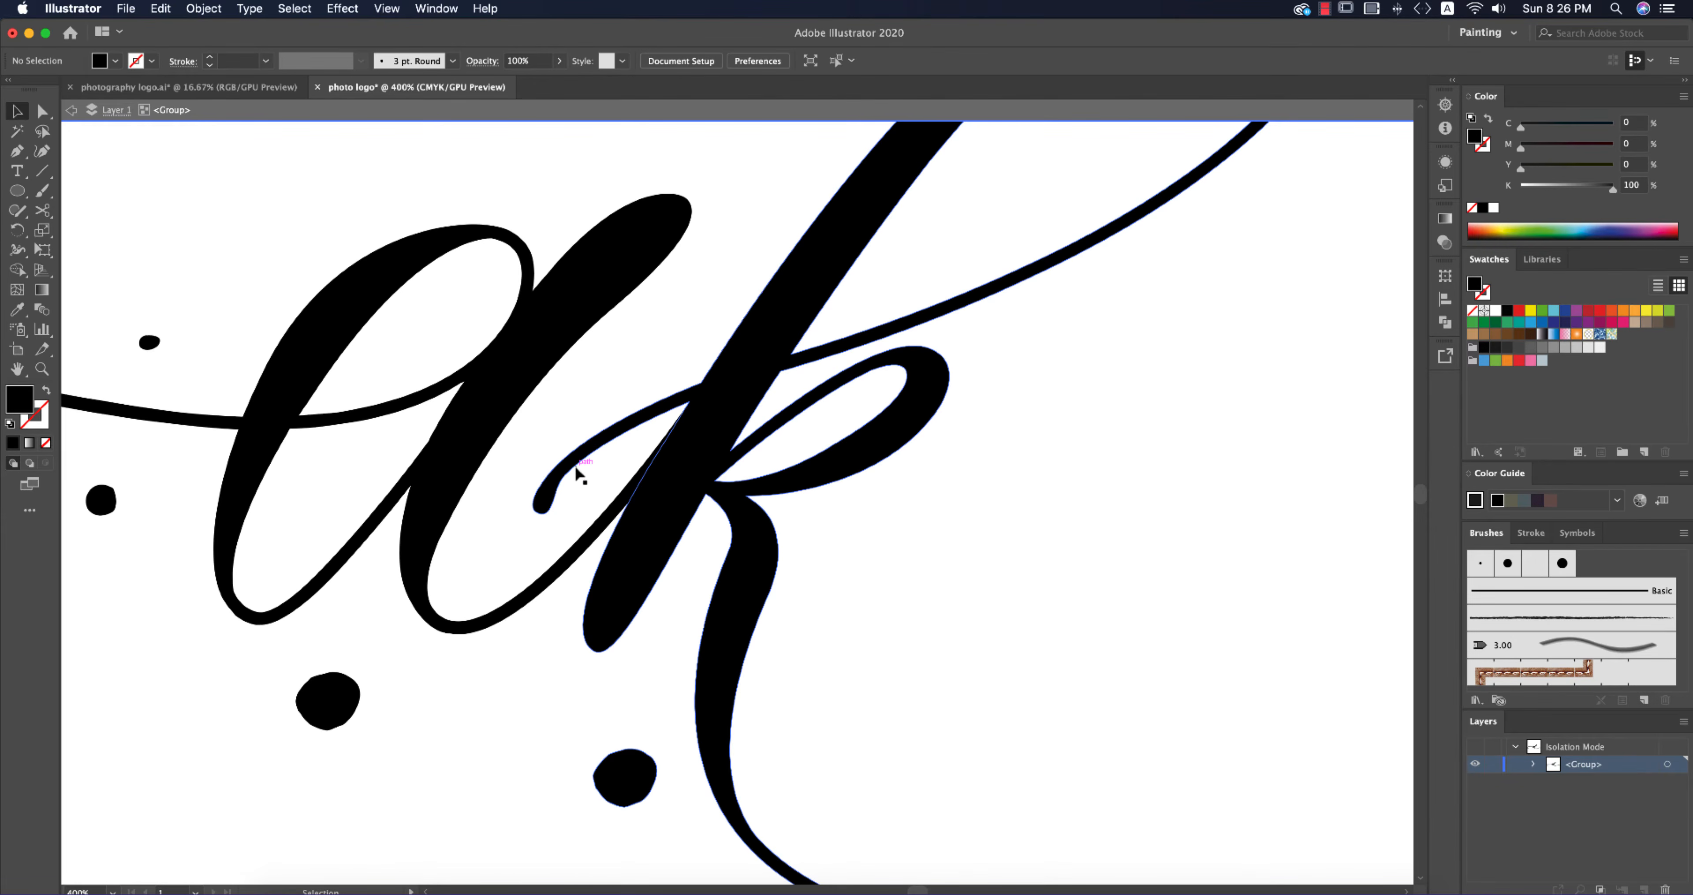
pyautogui.scroll(-3, 559, 486)
pyautogui.scroll(2, 544, 493)
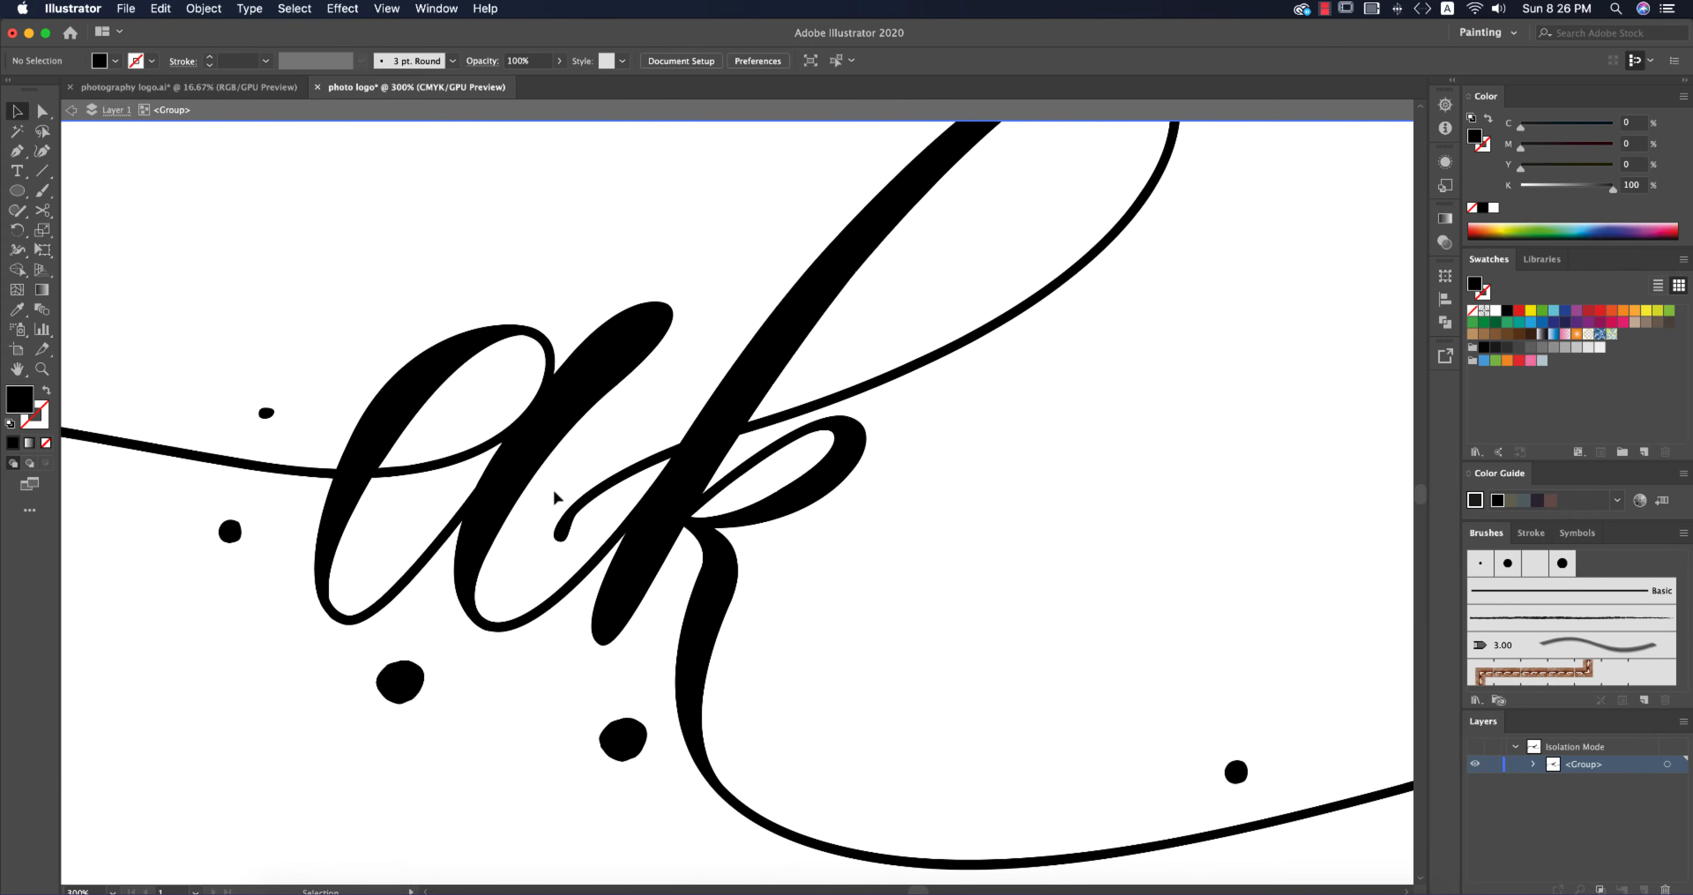
# Step: Exit isolation mode on the ak group and return to the full logo artwork
pyautogui.scroll(-7, 845, 529)
pyautogui.scroll(2, 860, 550)
pyautogui.scroll(1, 860, 549)
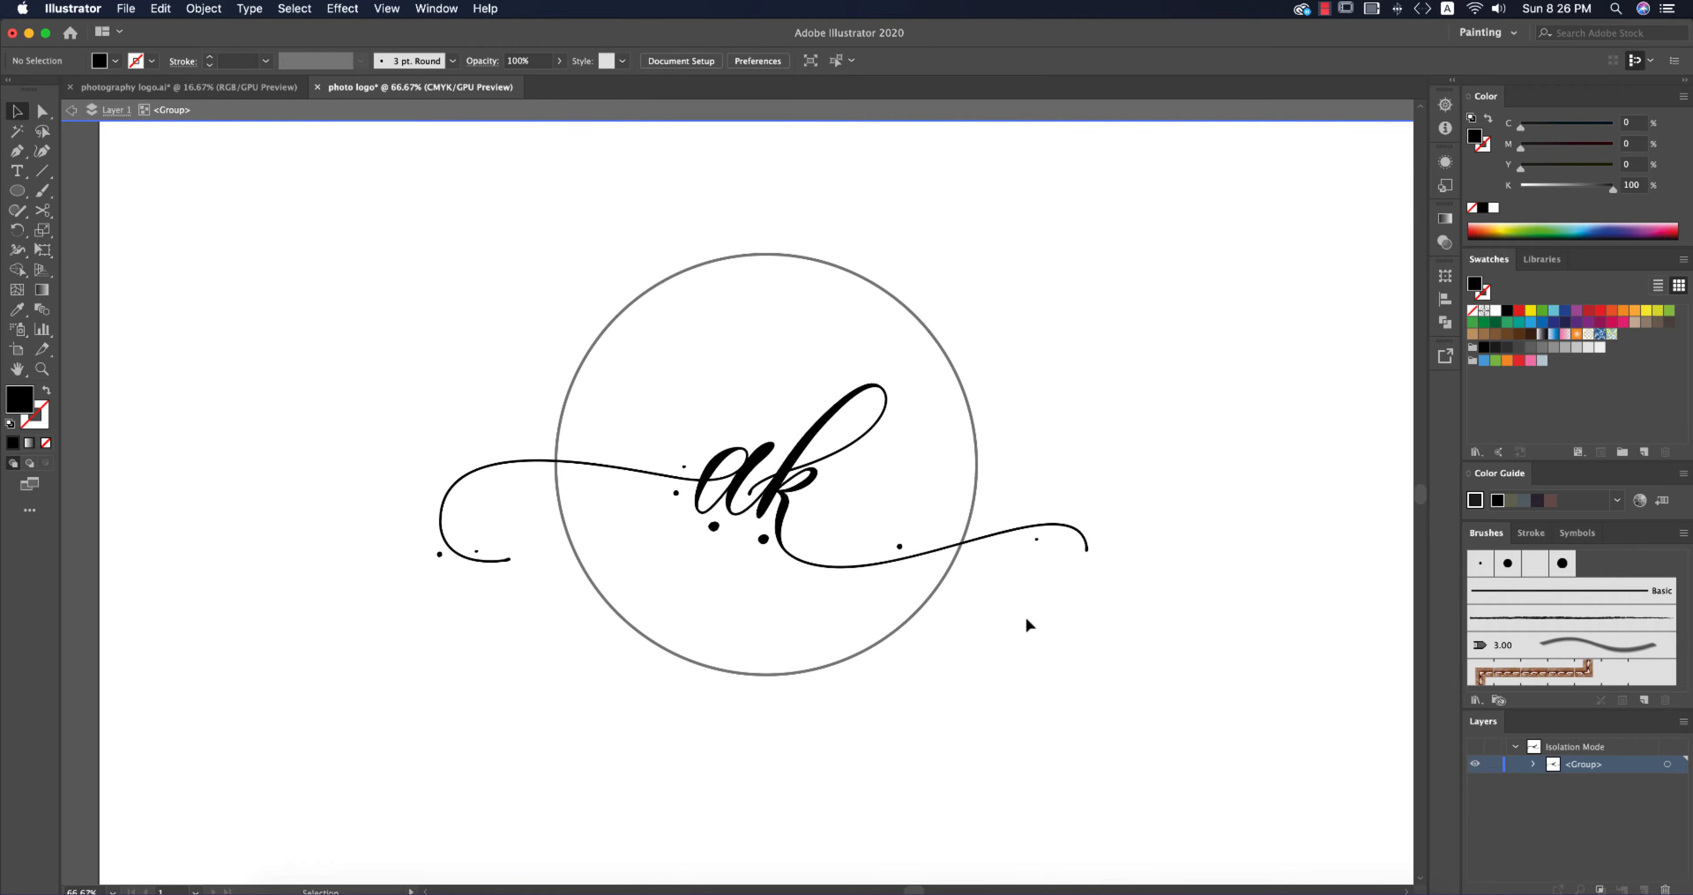
pyautogui.click(1035, 546)
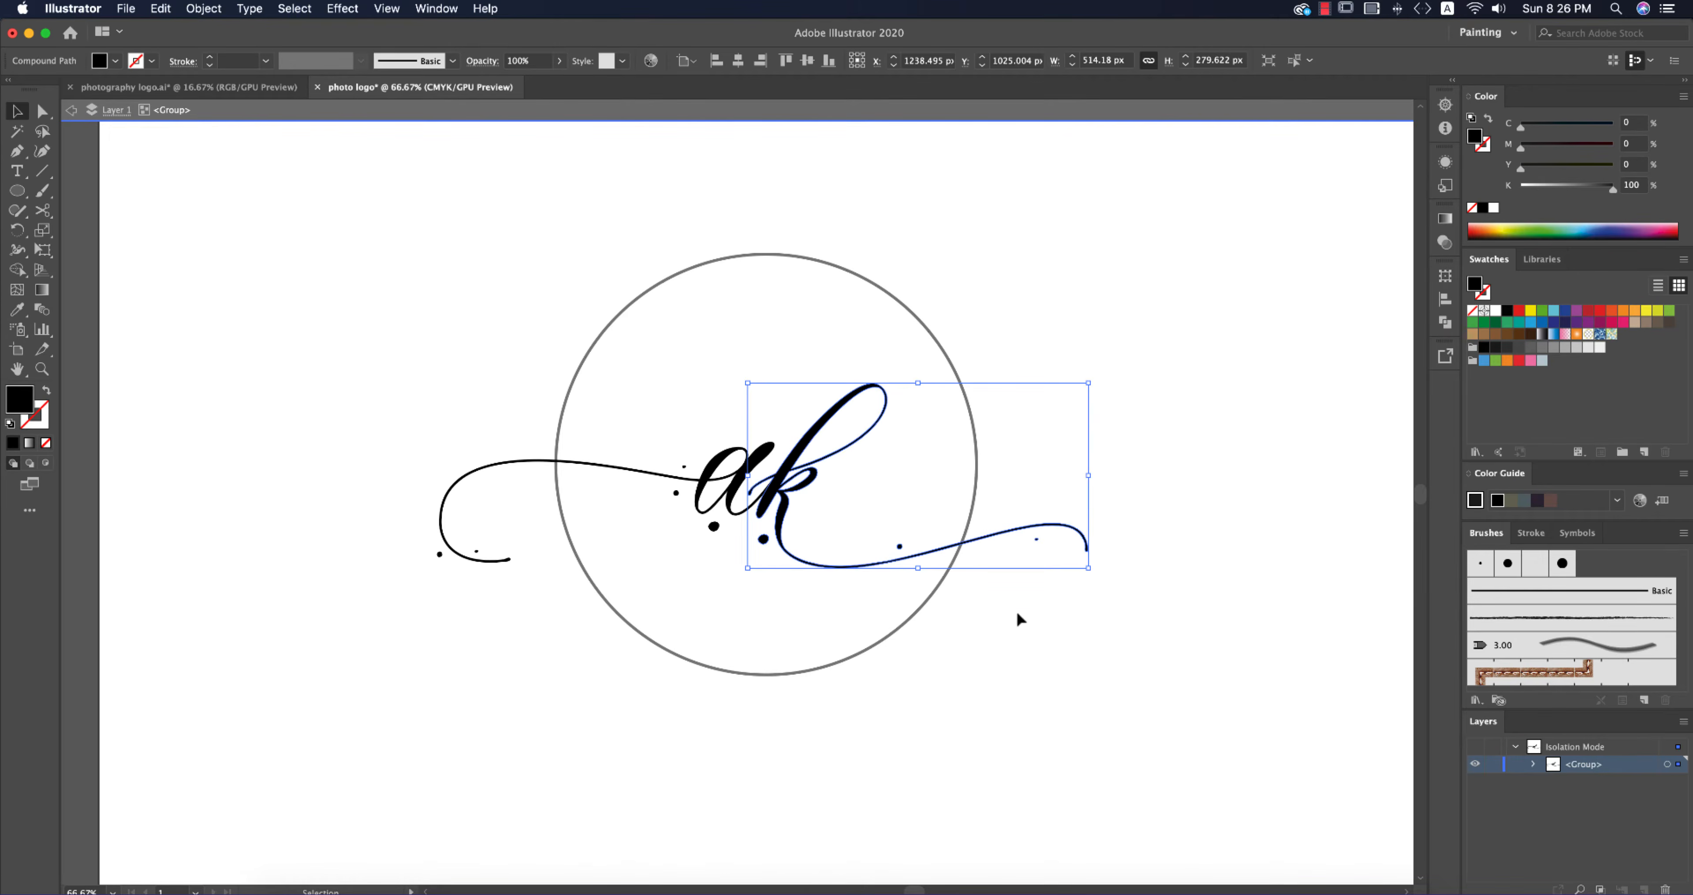
pyautogui.doubleClick(1054, 632)
pyautogui.scroll(-2, 1052, 638)
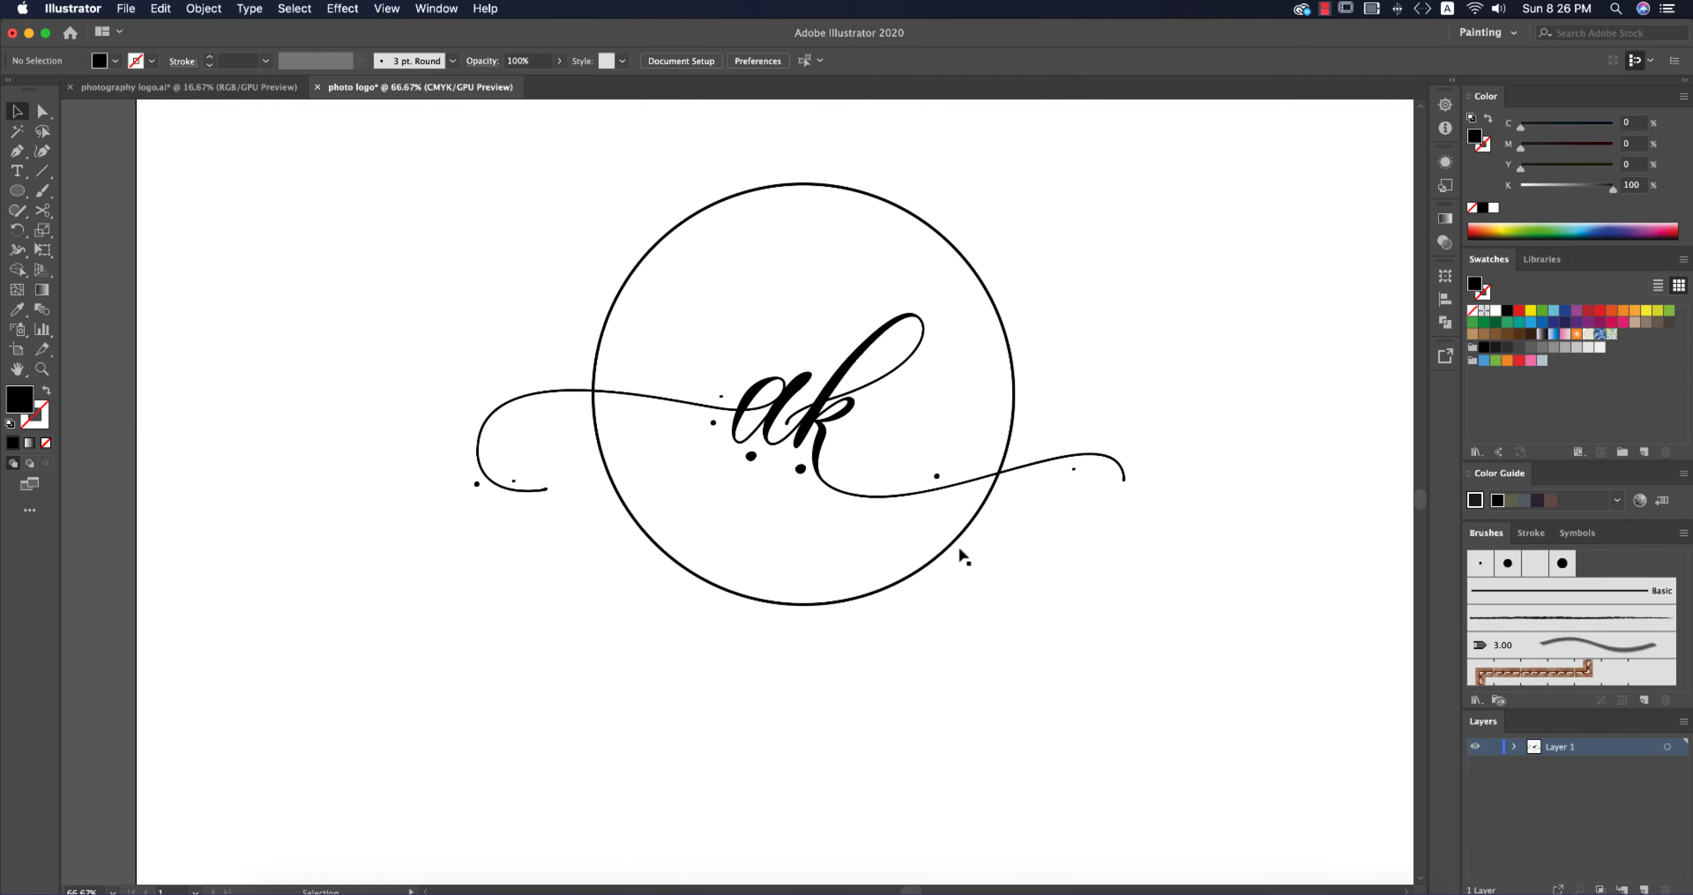
# Step: Copy the circle, and turn the original into a text path with the Type on a Path tool
pyautogui.click(600, 348)
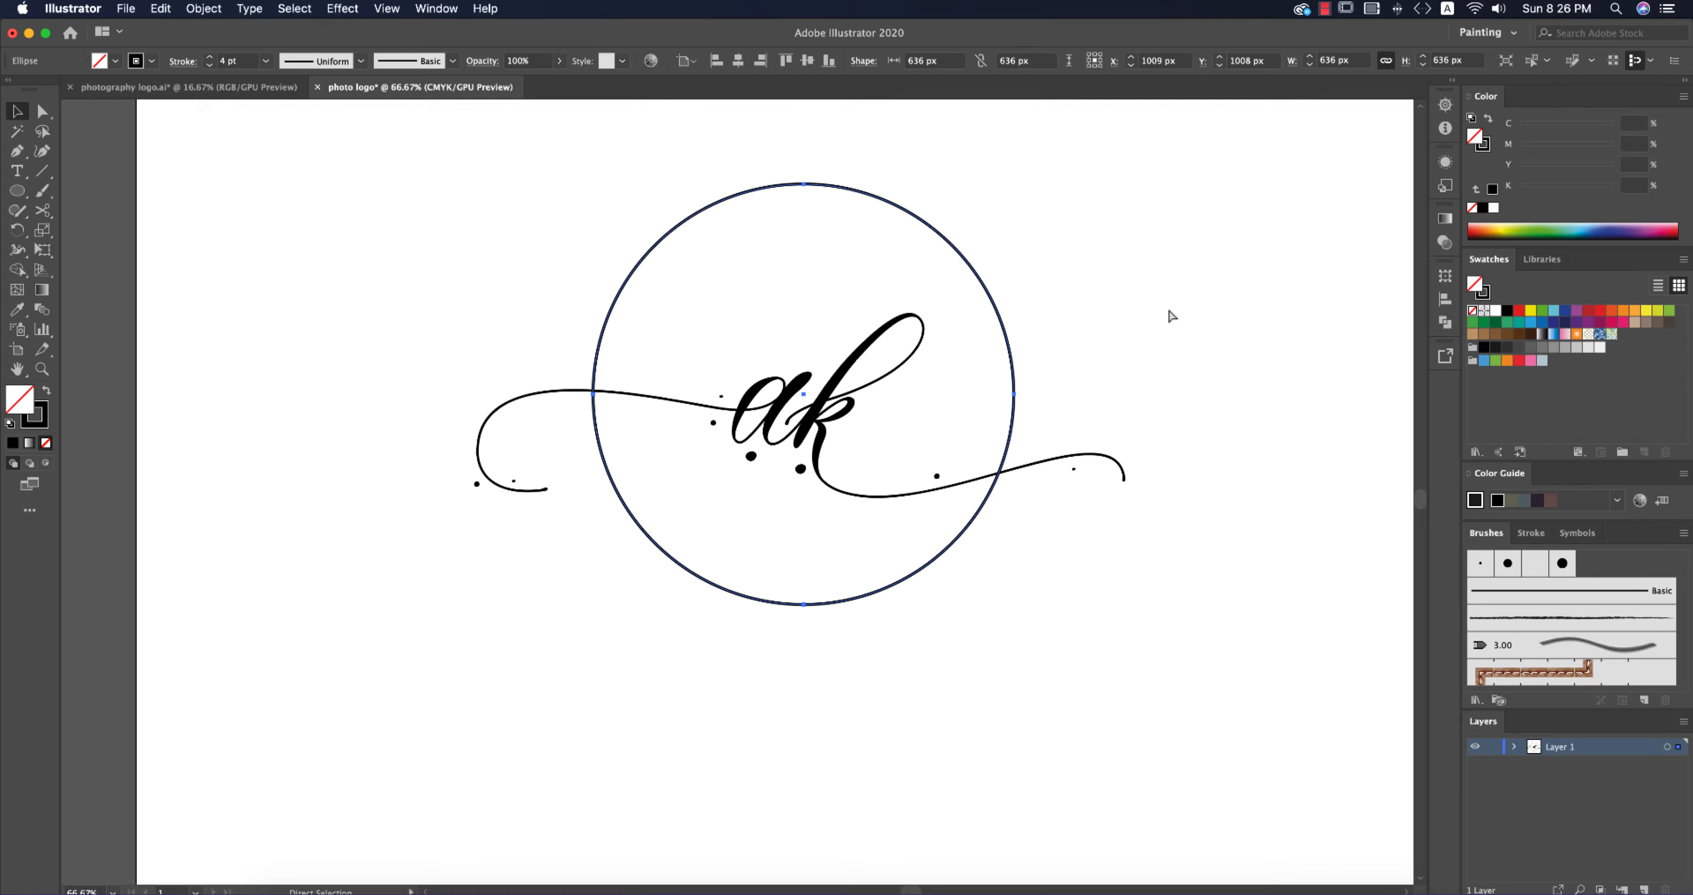
pyautogui.press('super+c')
pyautogui.click(73, 225)
pyautogui.click(17, 171)
pyautogui.moveTo(17, 171); pyautogui.dragTo(81, 213)
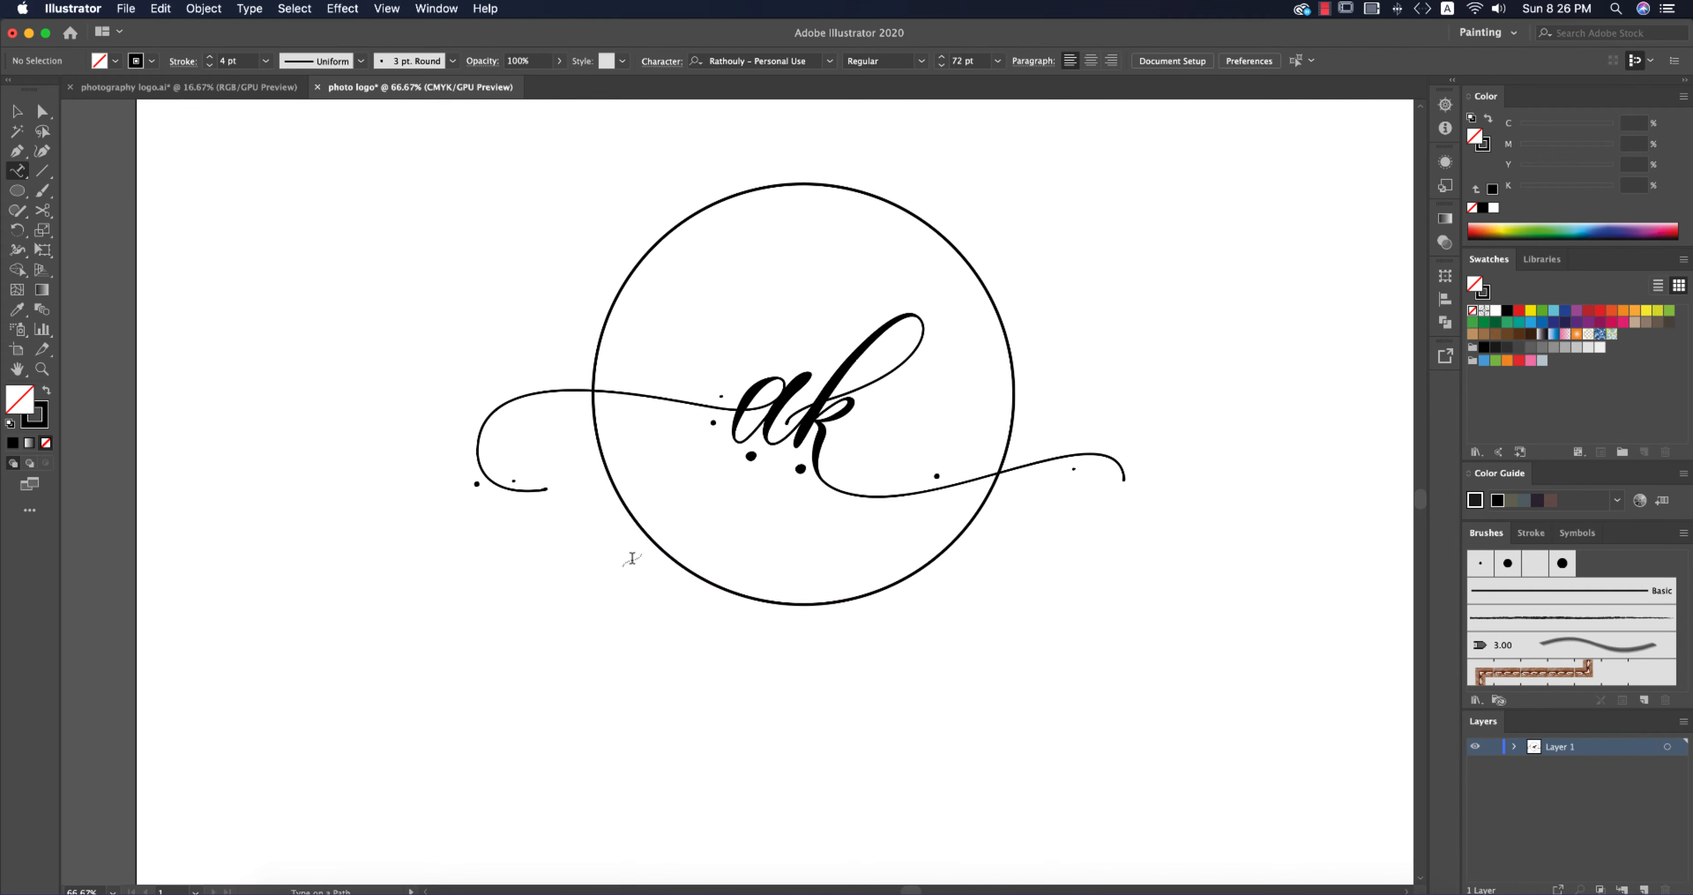
pyautogui.click(637, 519)
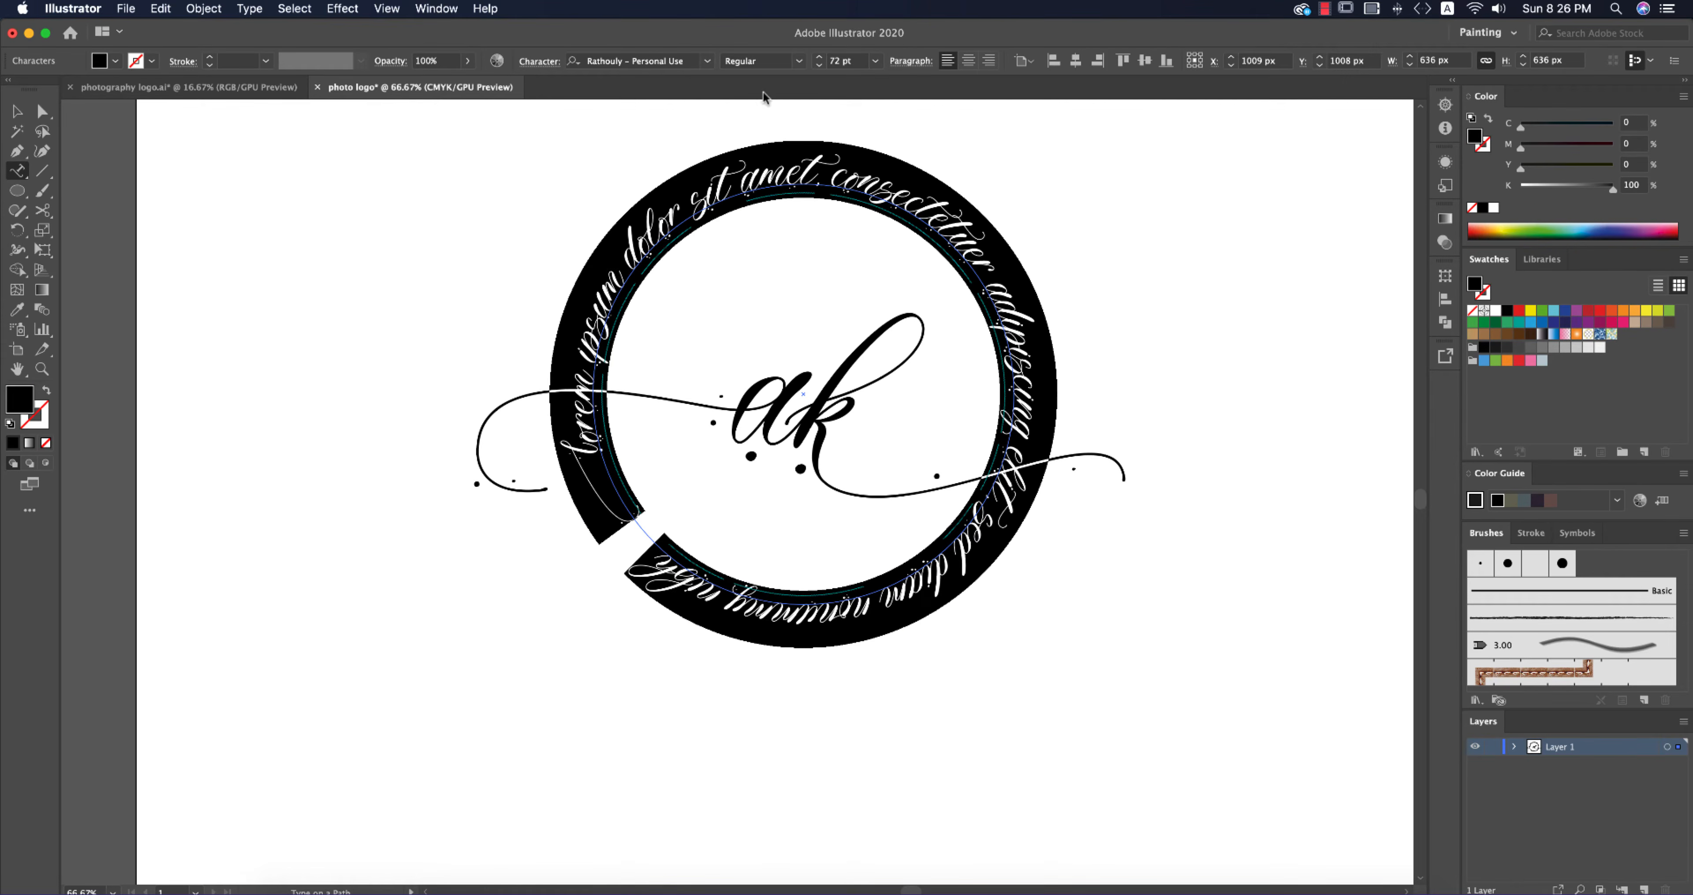
# Step: Set the font of the placeholder text on the circle to Futura Medium
pyautogui.click(691, 64)
pyautogui.click(708, 62)
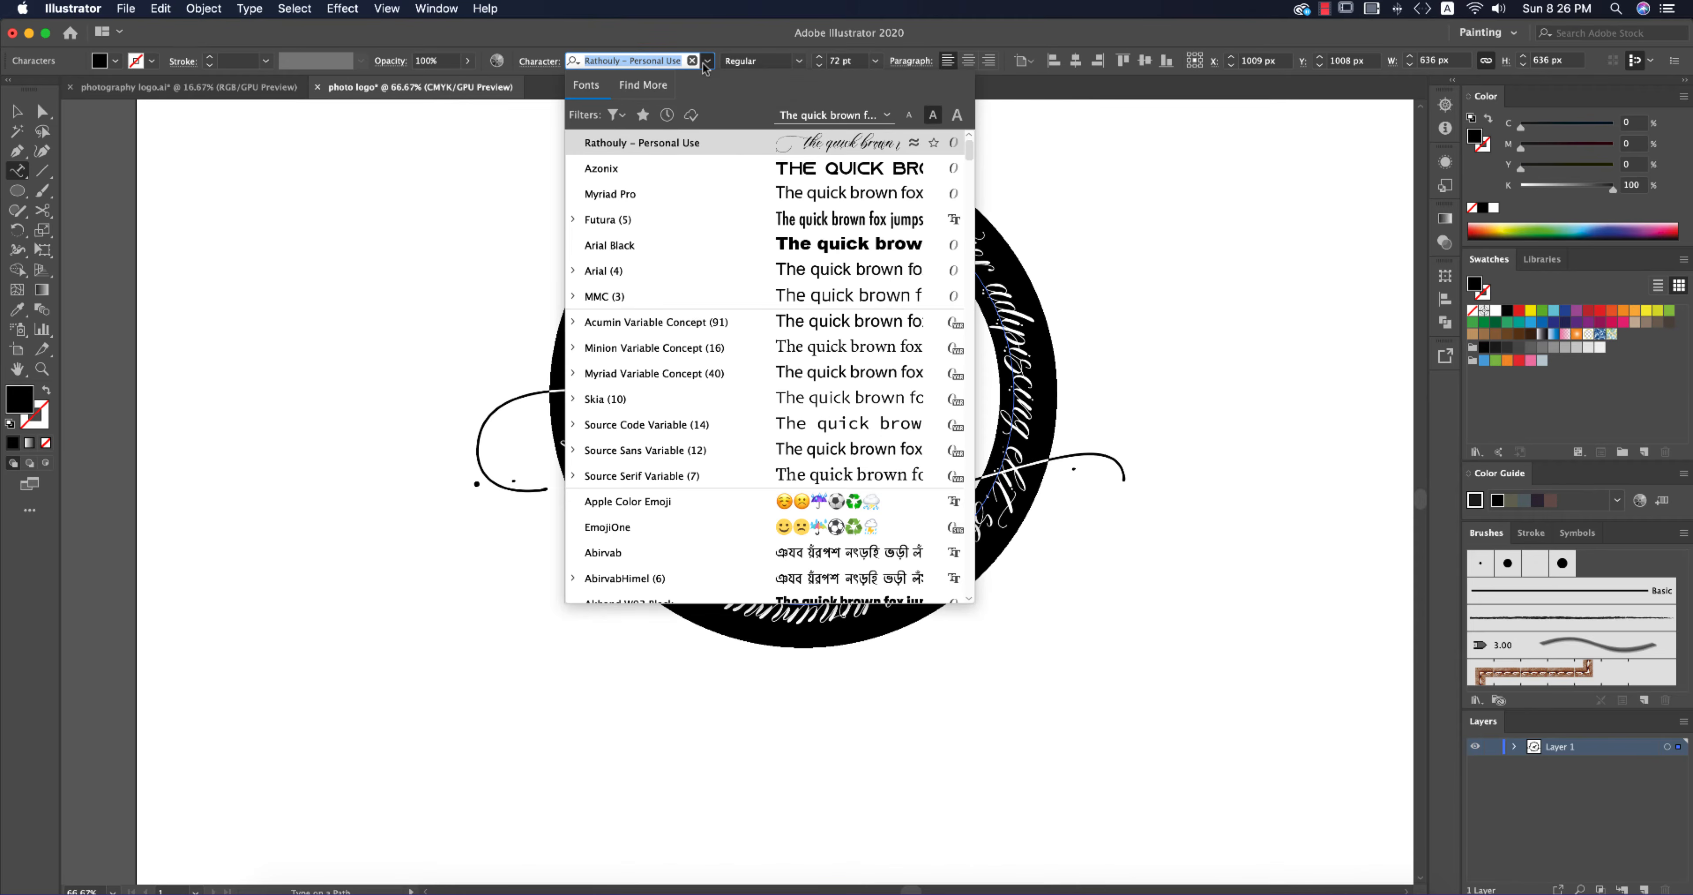
pyautogui.click(572, 220)
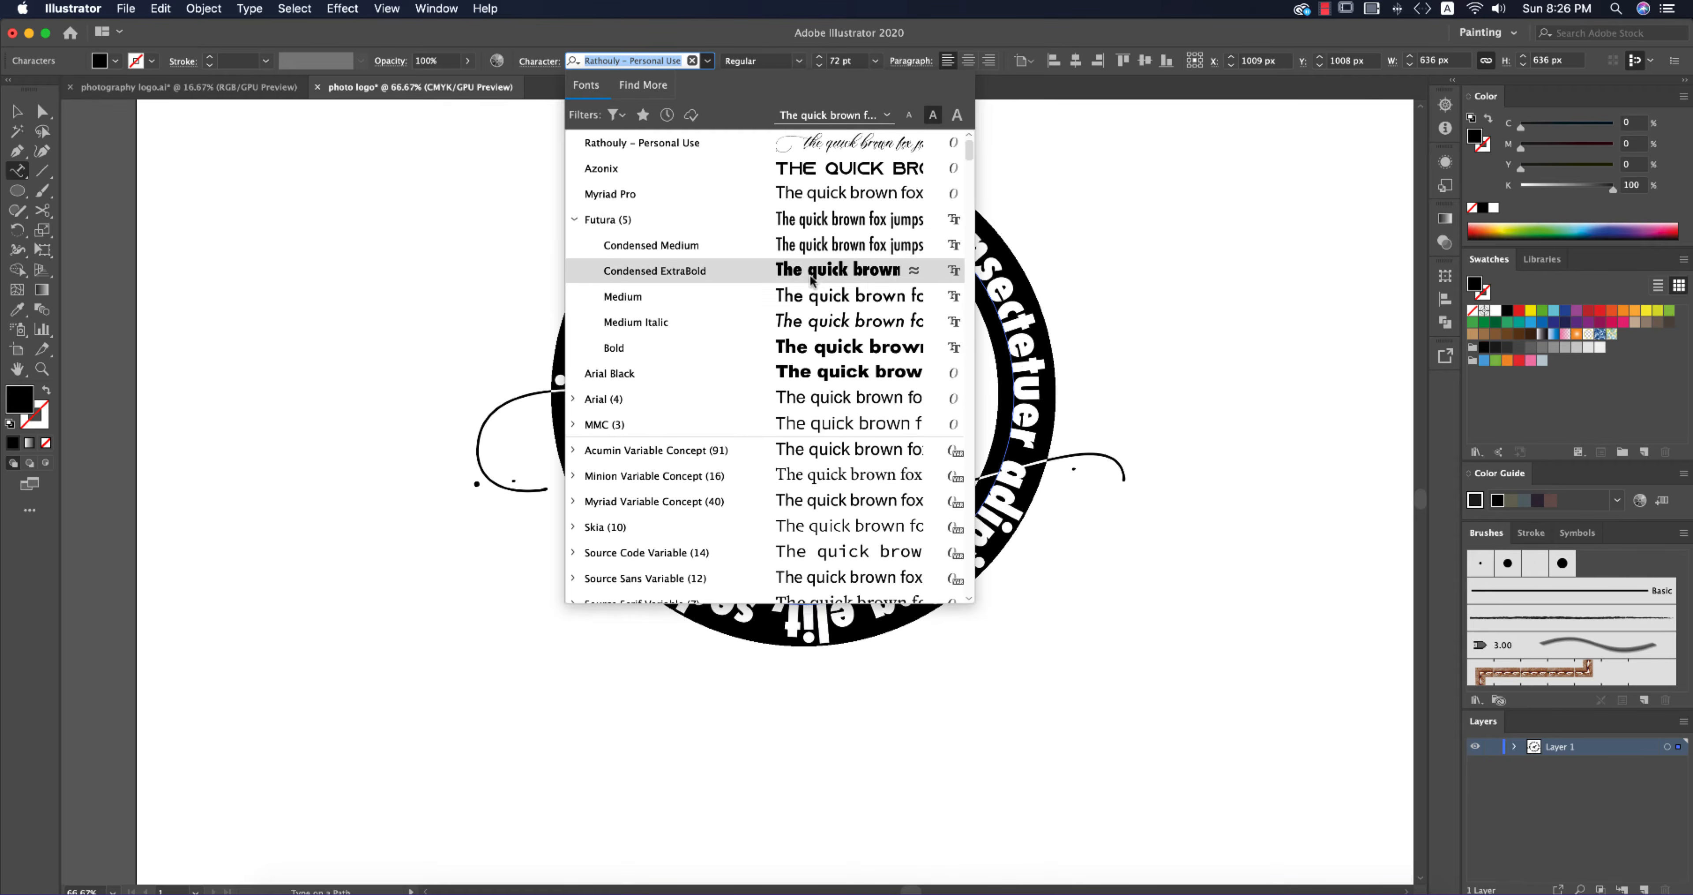
pyautogui.click(871, 305)
# Step: Replace the placeholder text on the circle with "photography" and format it in all caps
pyautogui.write('p')
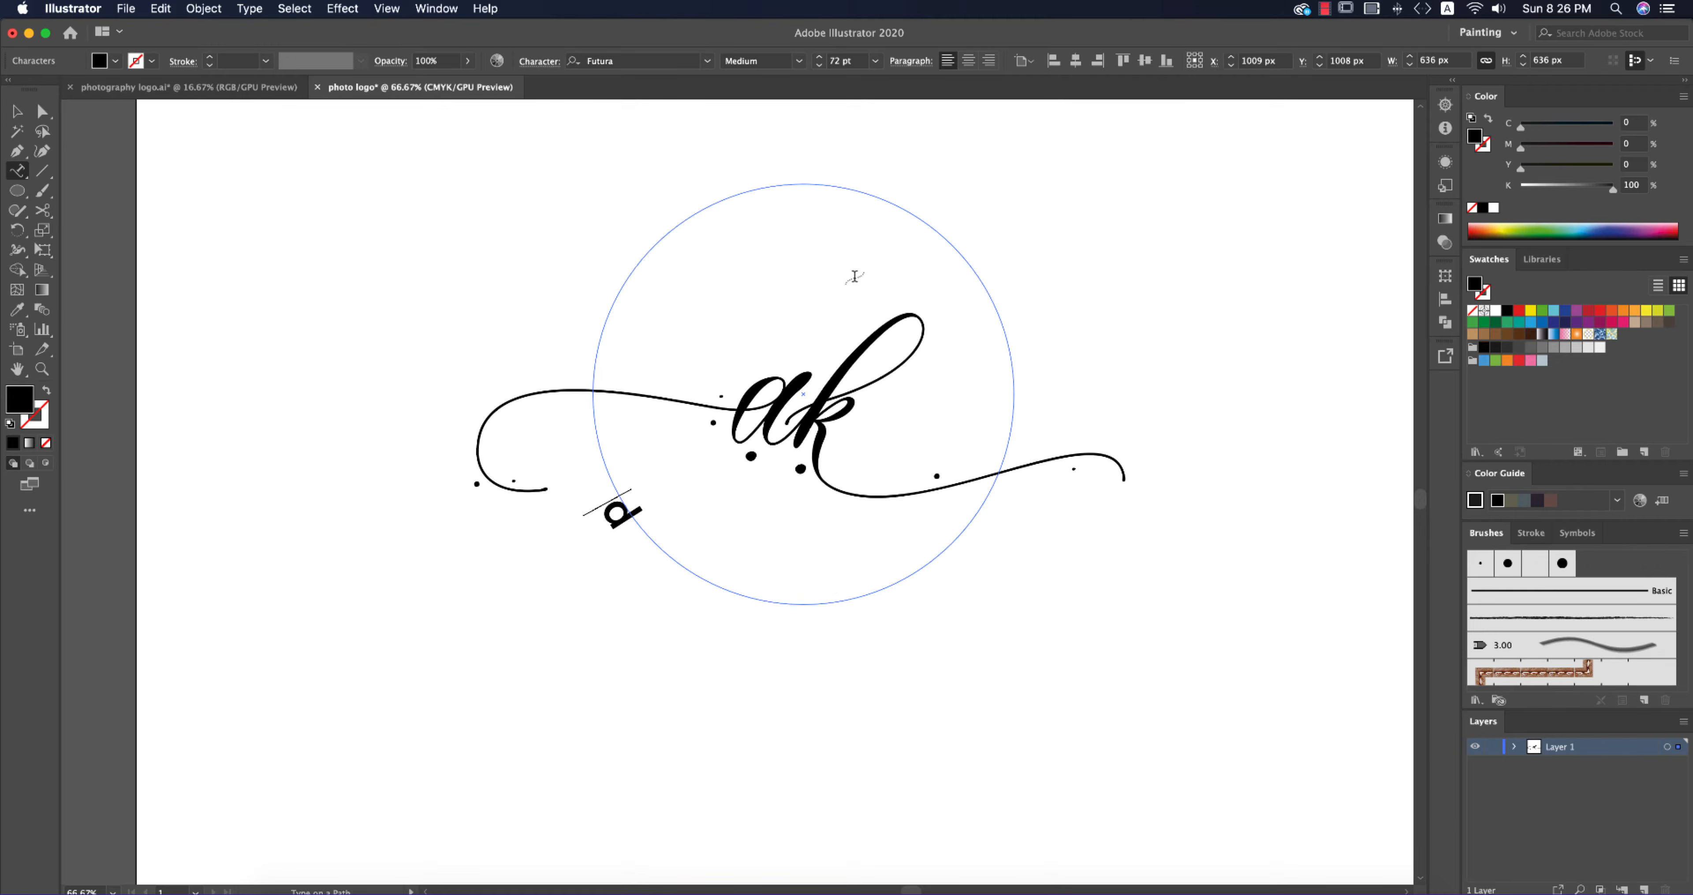
pyautogui.write('hotography')
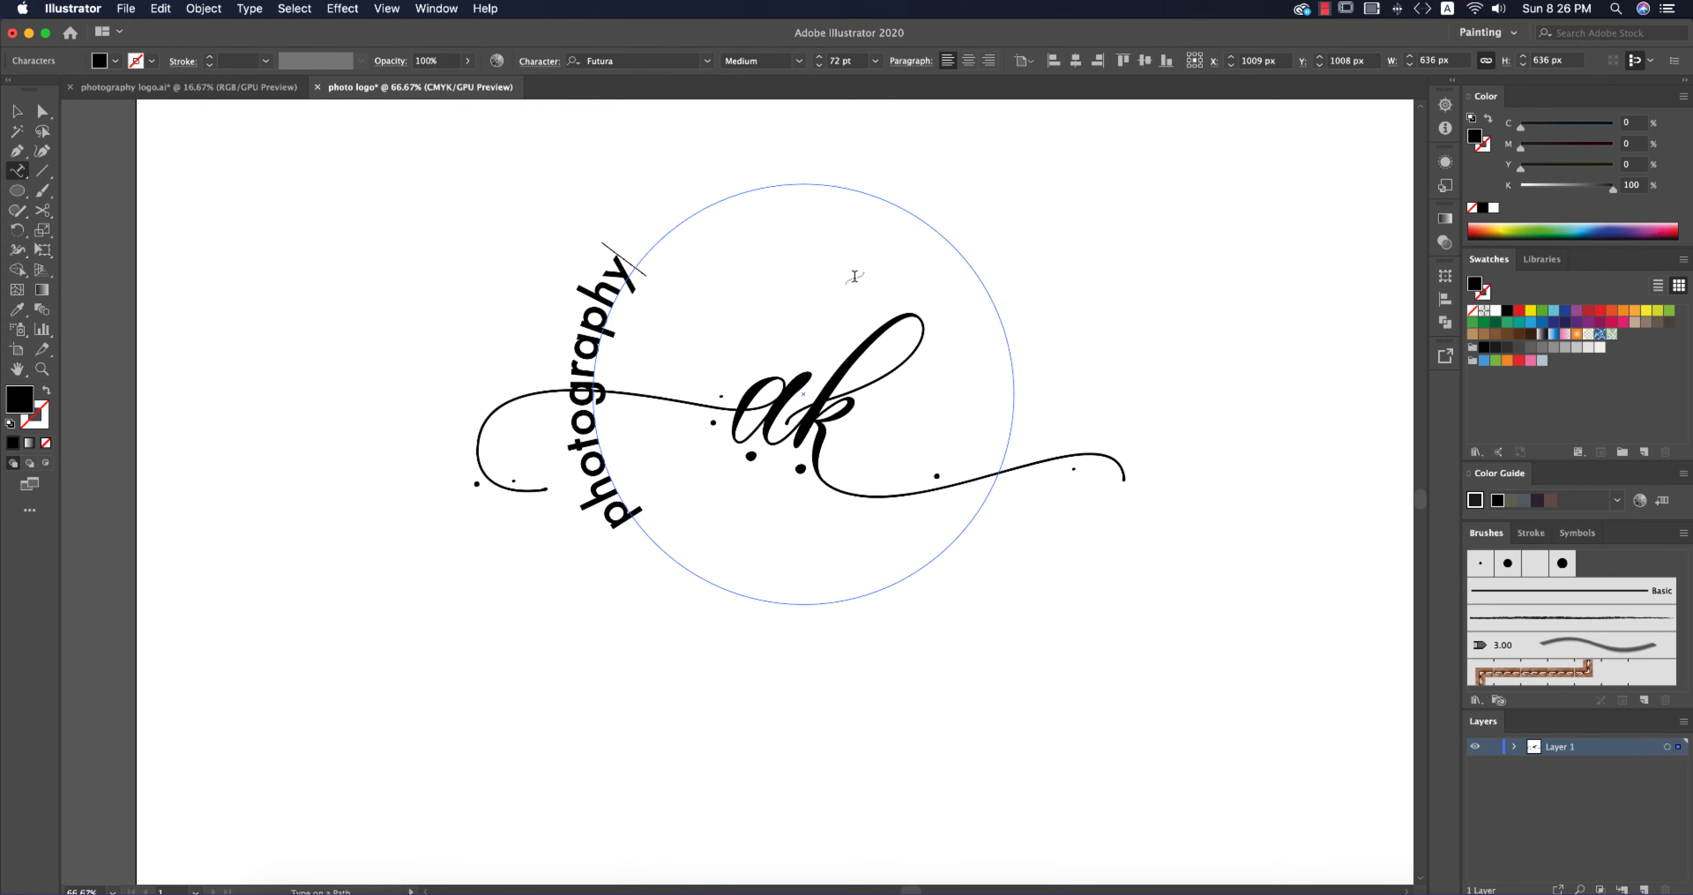
pyautogui.press('super+a')
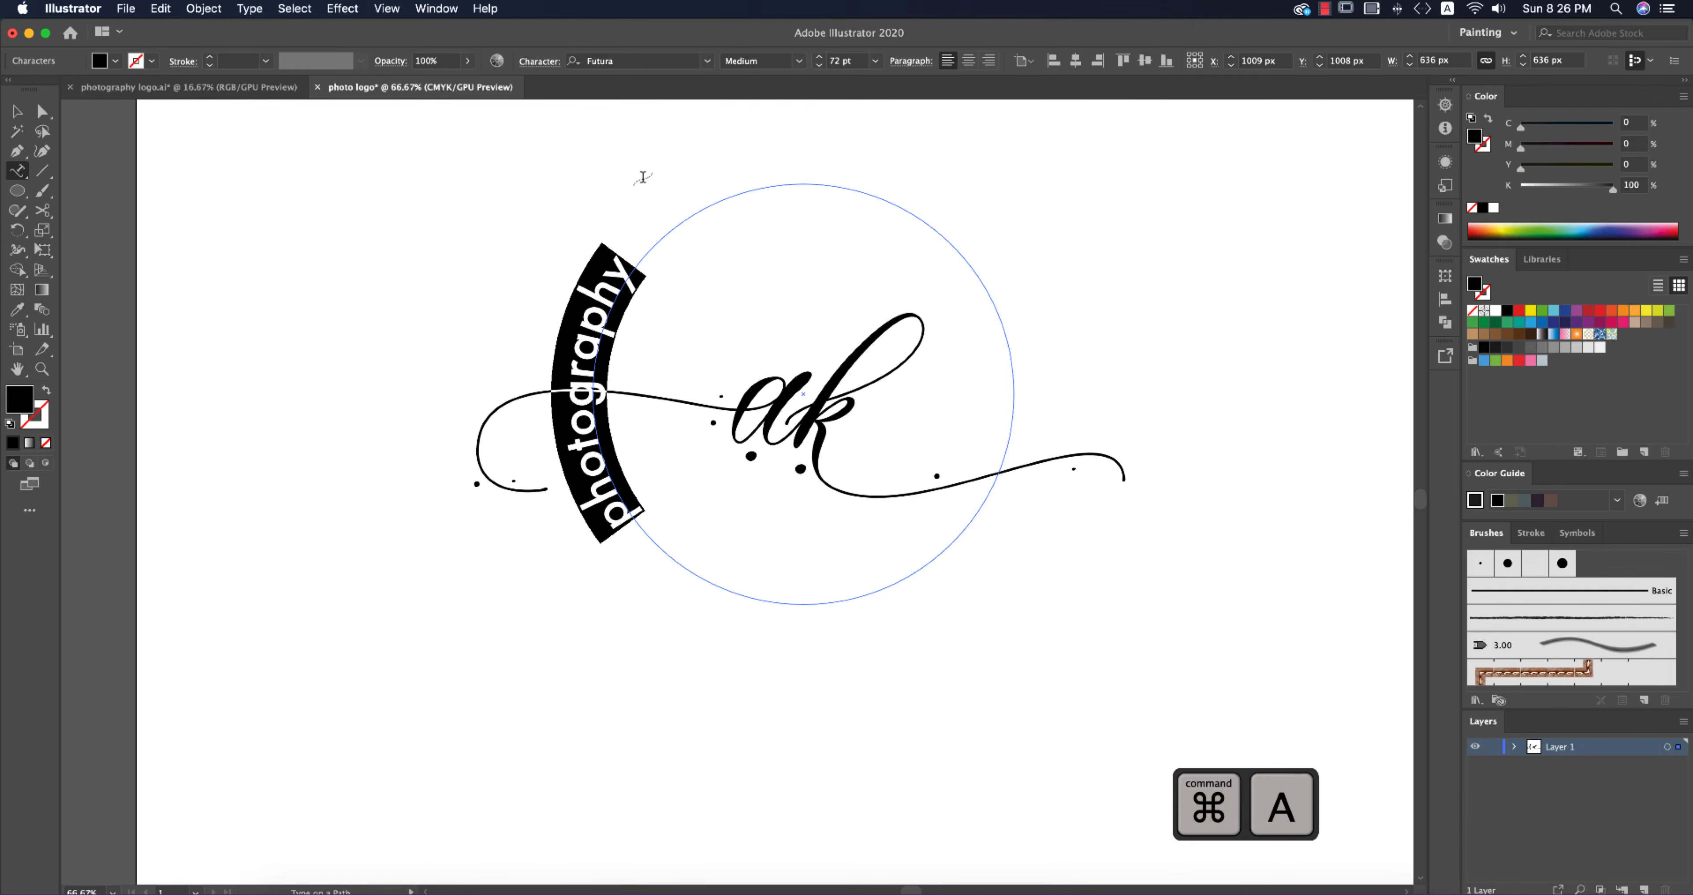
pyautogui.click(544, 61)
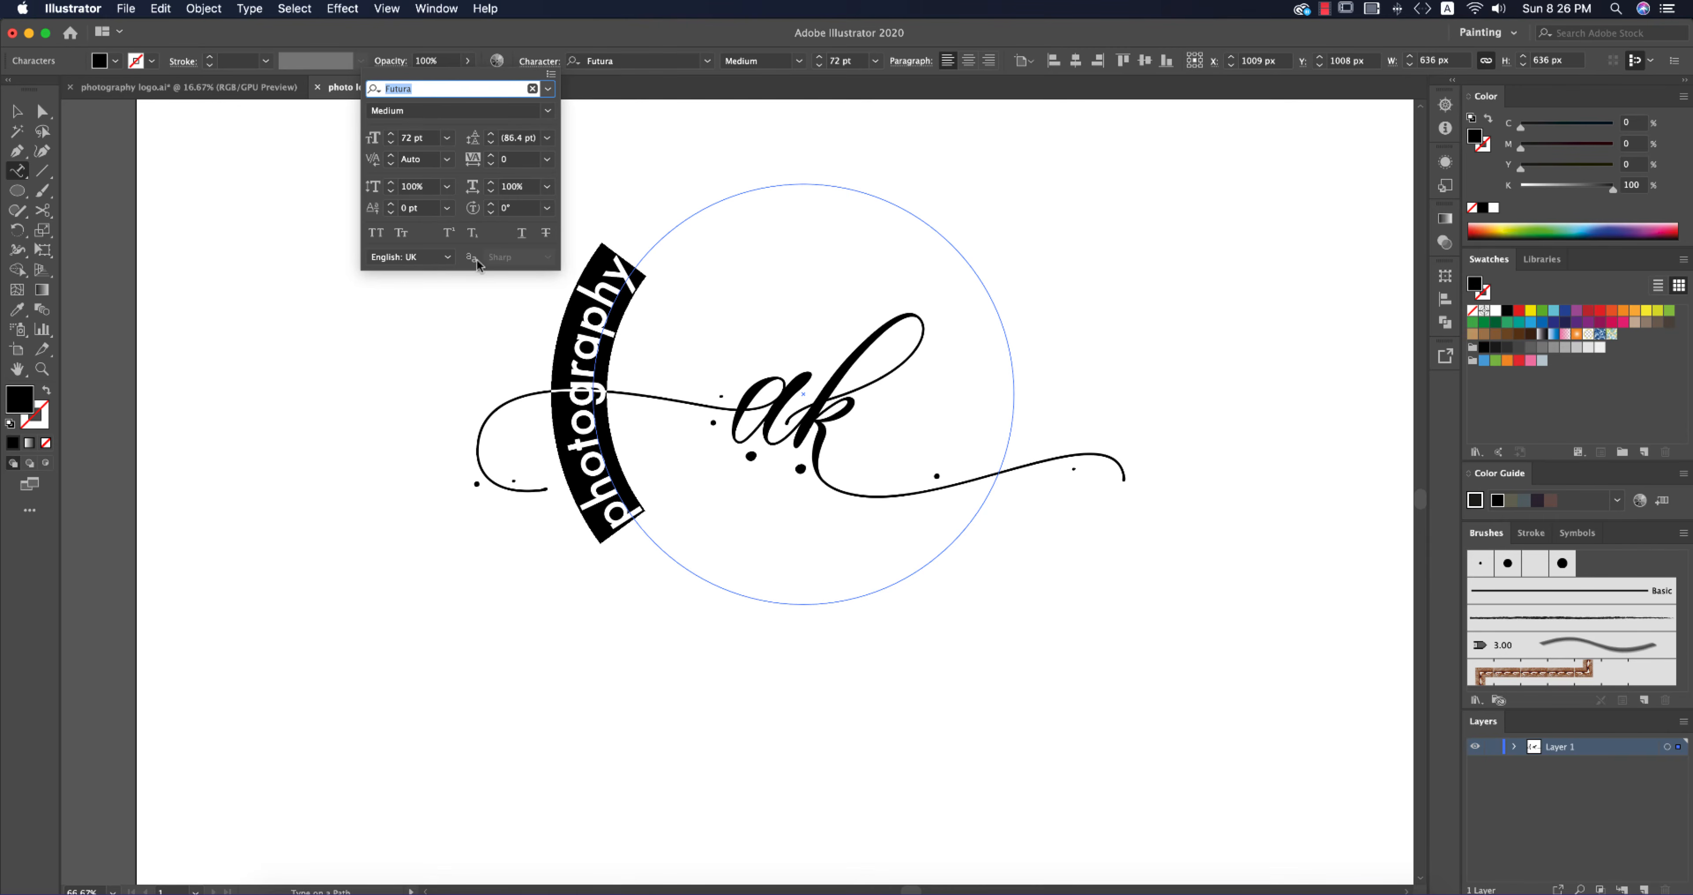
pyautogui.click(376, 232)
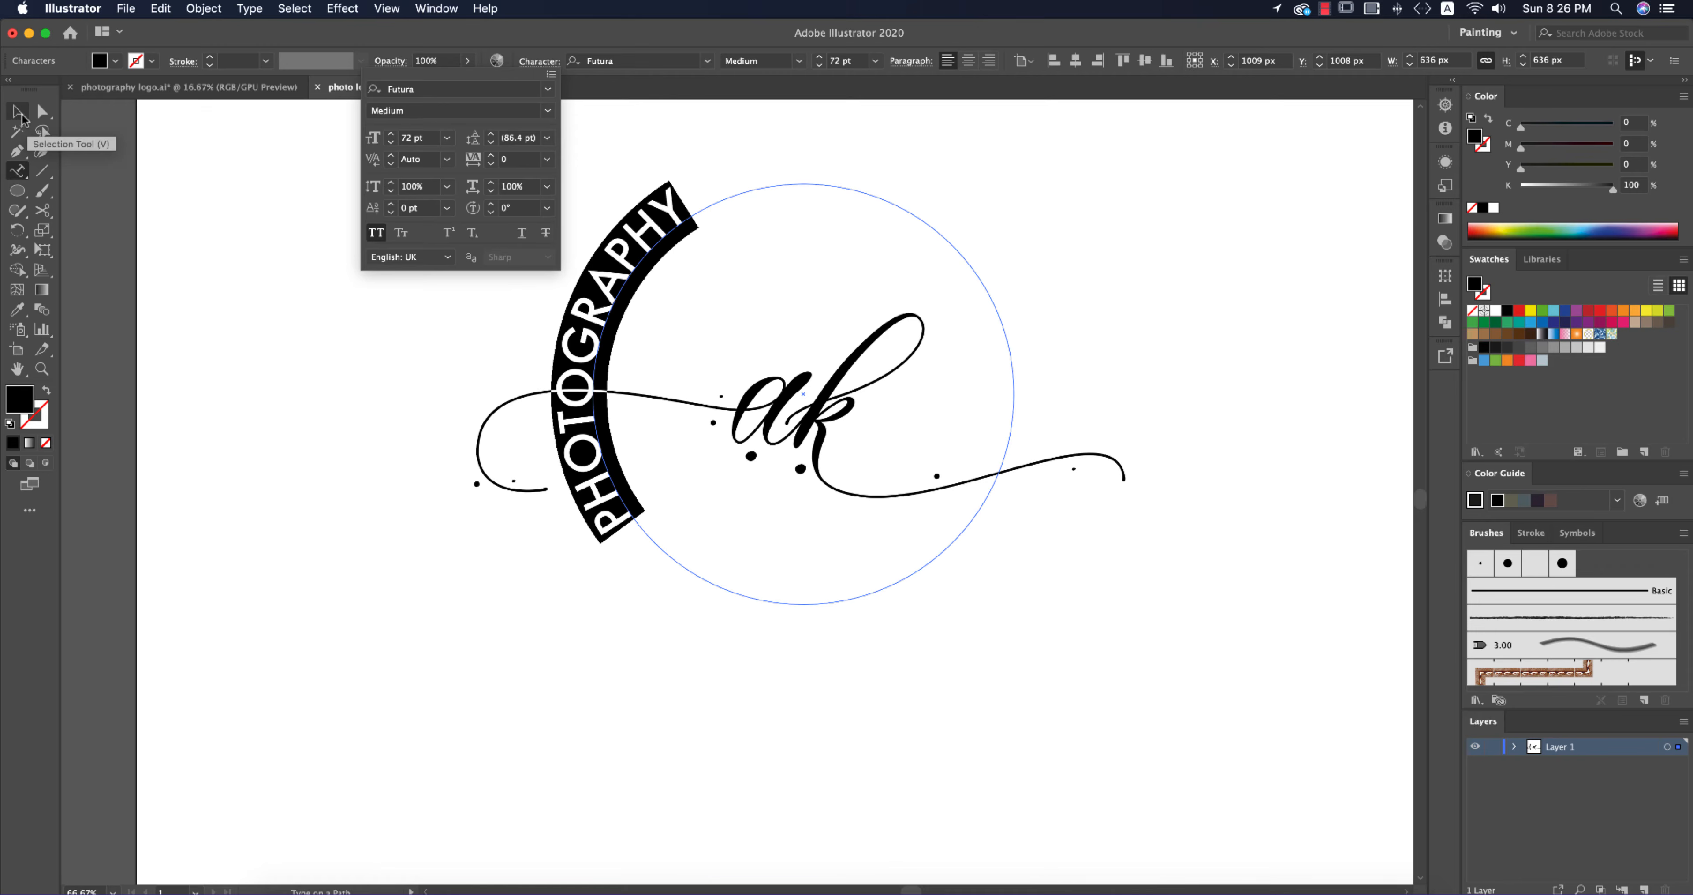
# Step: Set the photography text to 25 pt with left paragraph alignment and finish editing it
pyautogui.click(414, 138)
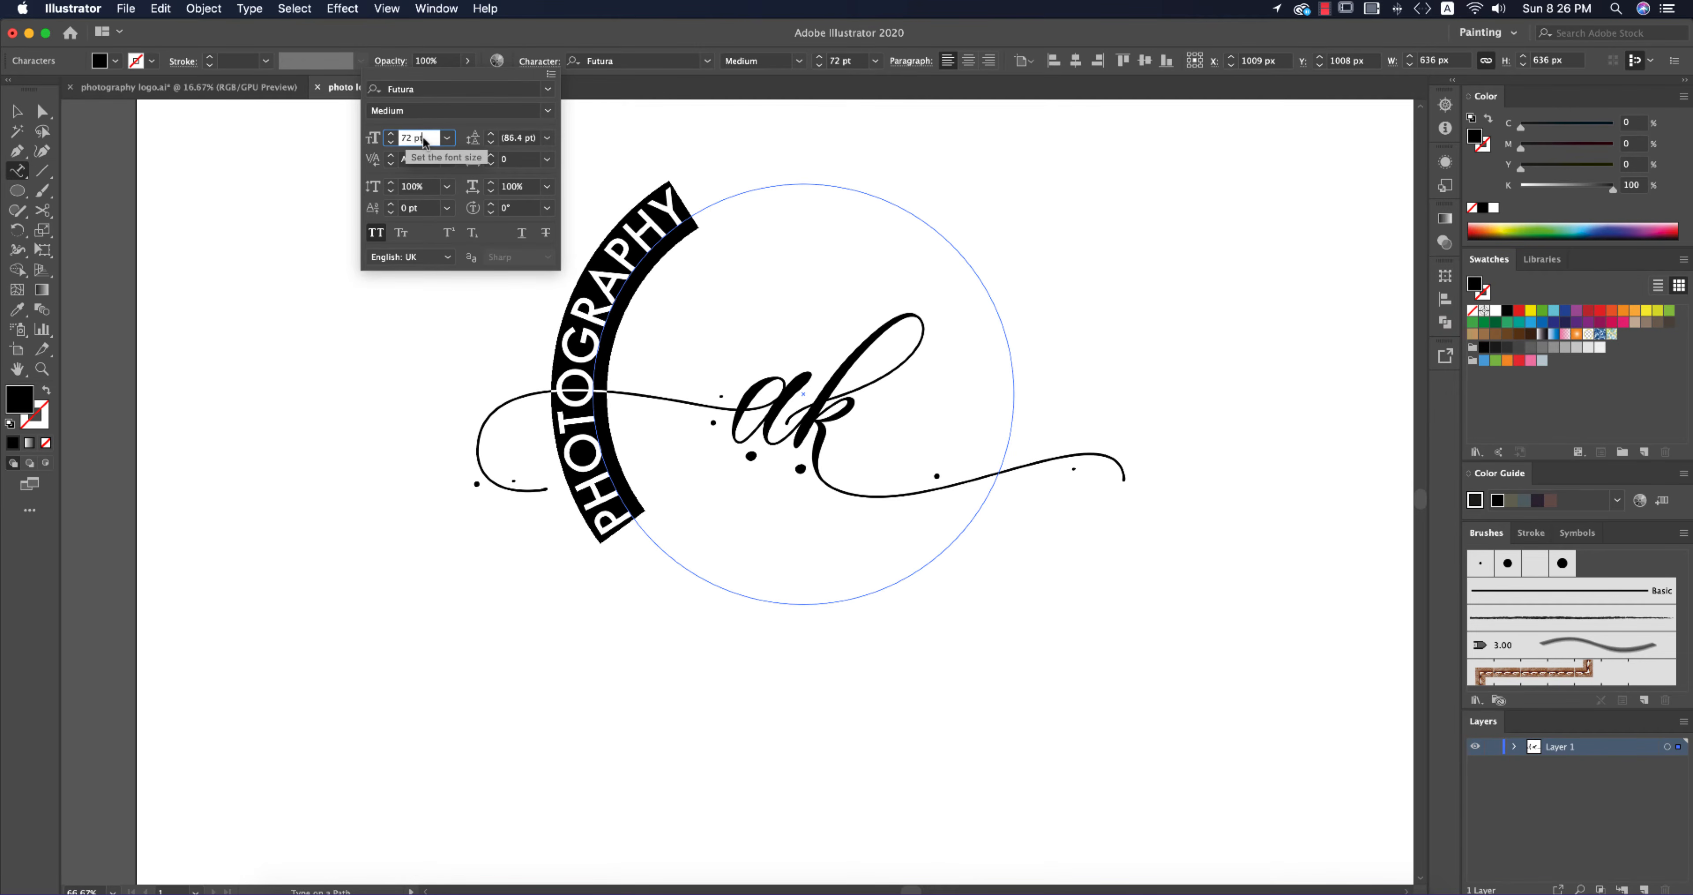
pyautogui.scroll(-20, 420, 139)
pyautogui.scroll(-20, 423, 140)
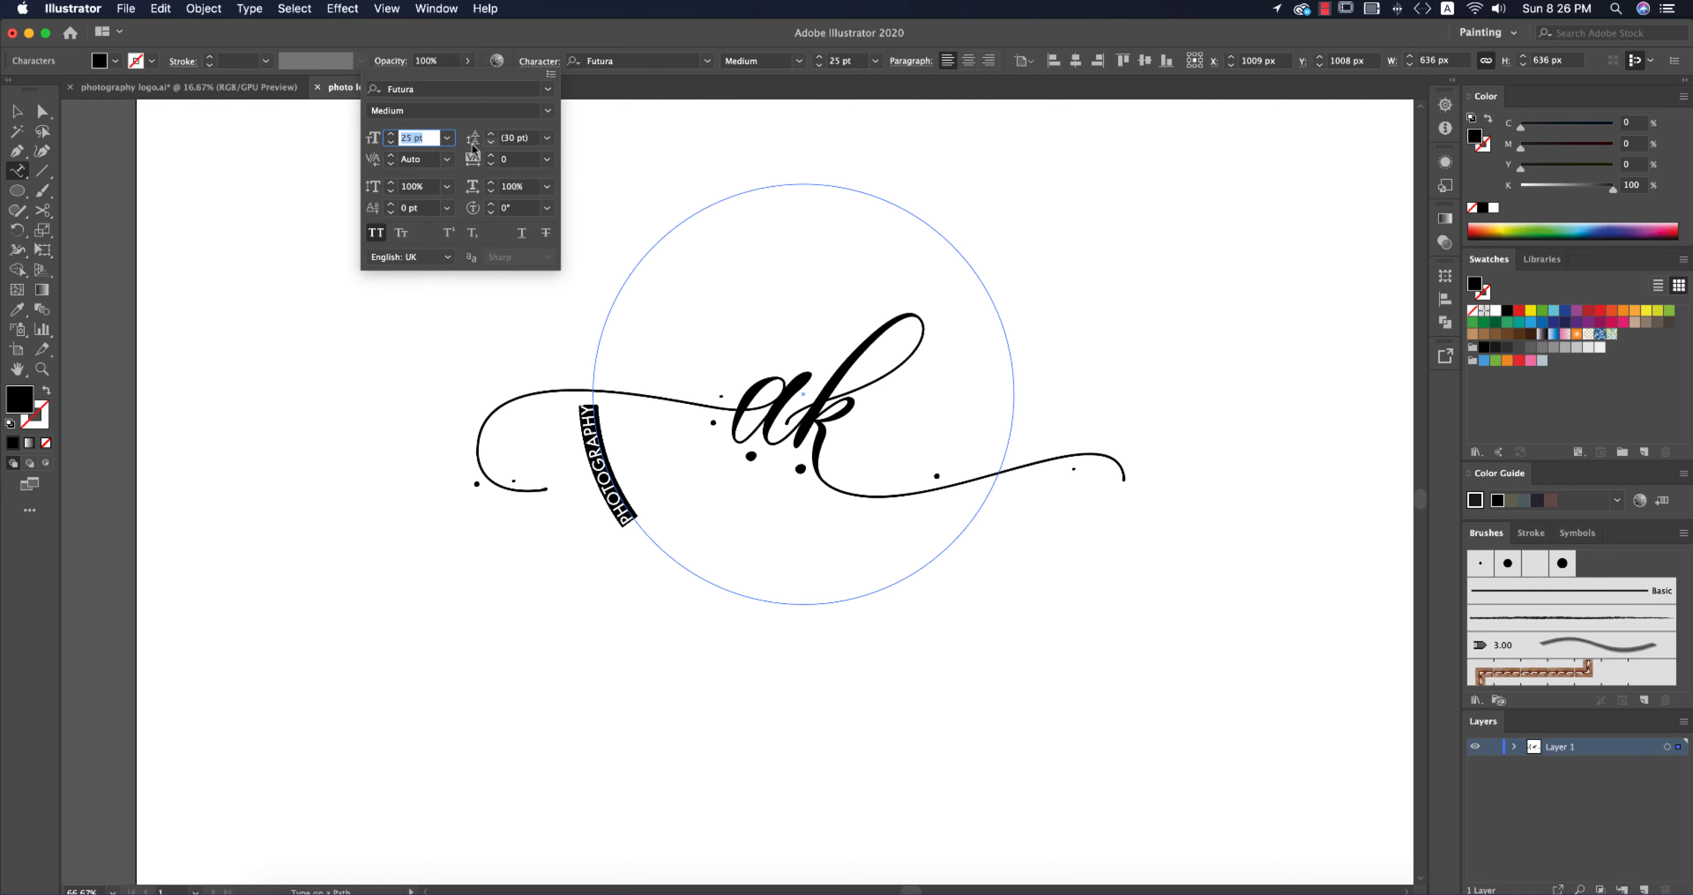
pyautogui.click(969, 61)
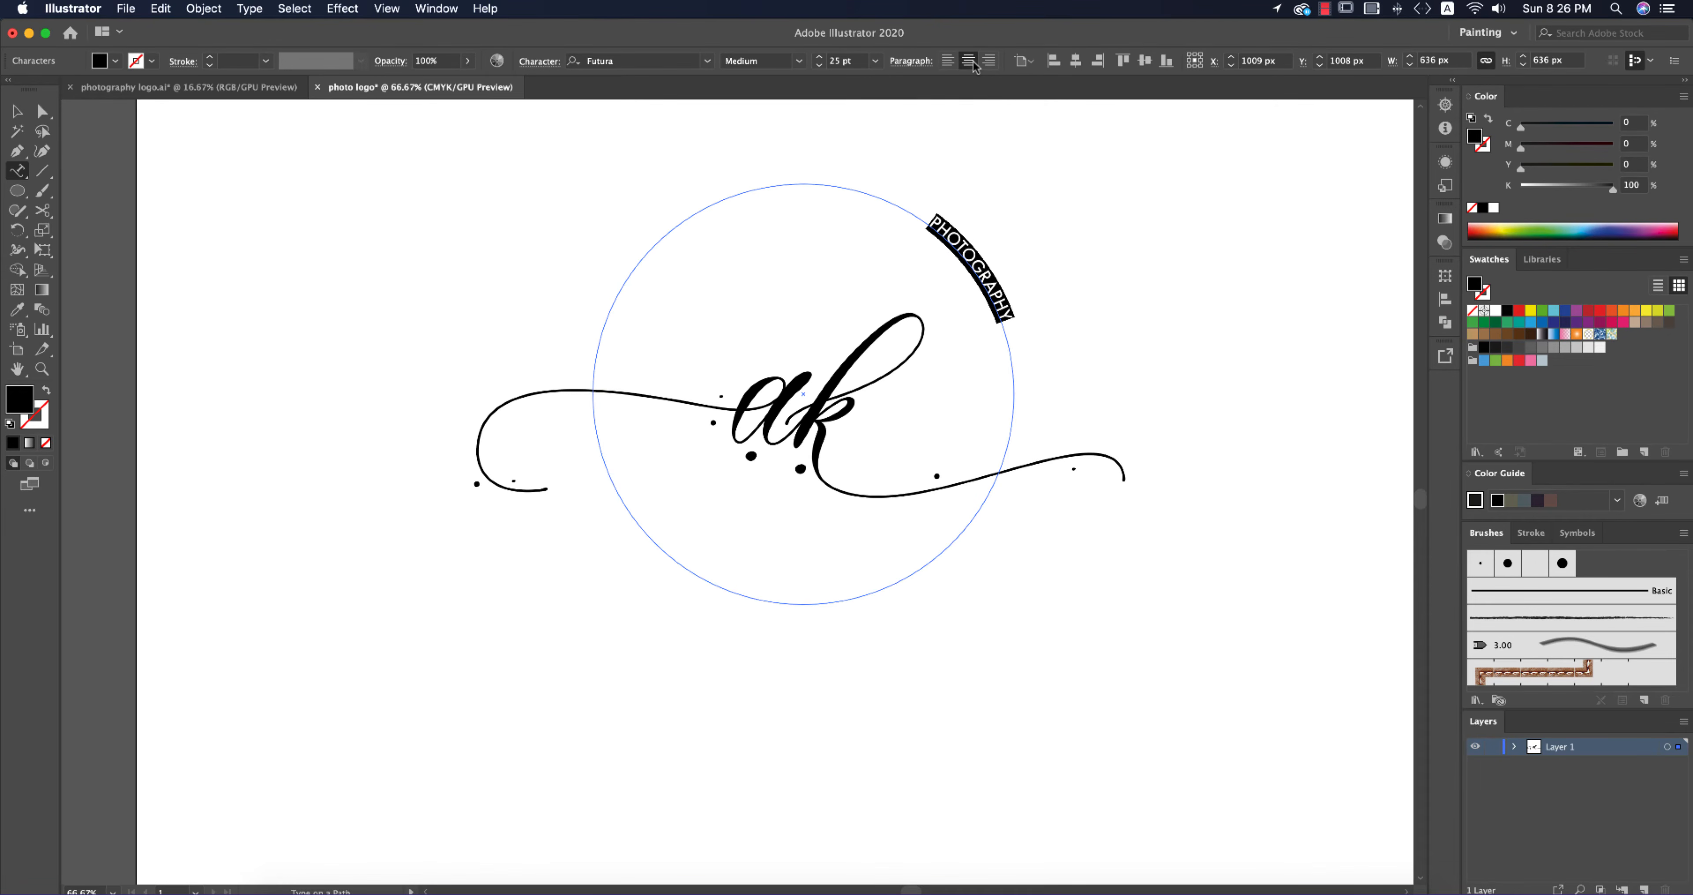
pyautogui.click(948, 60)
pyautogui.press('Escape')
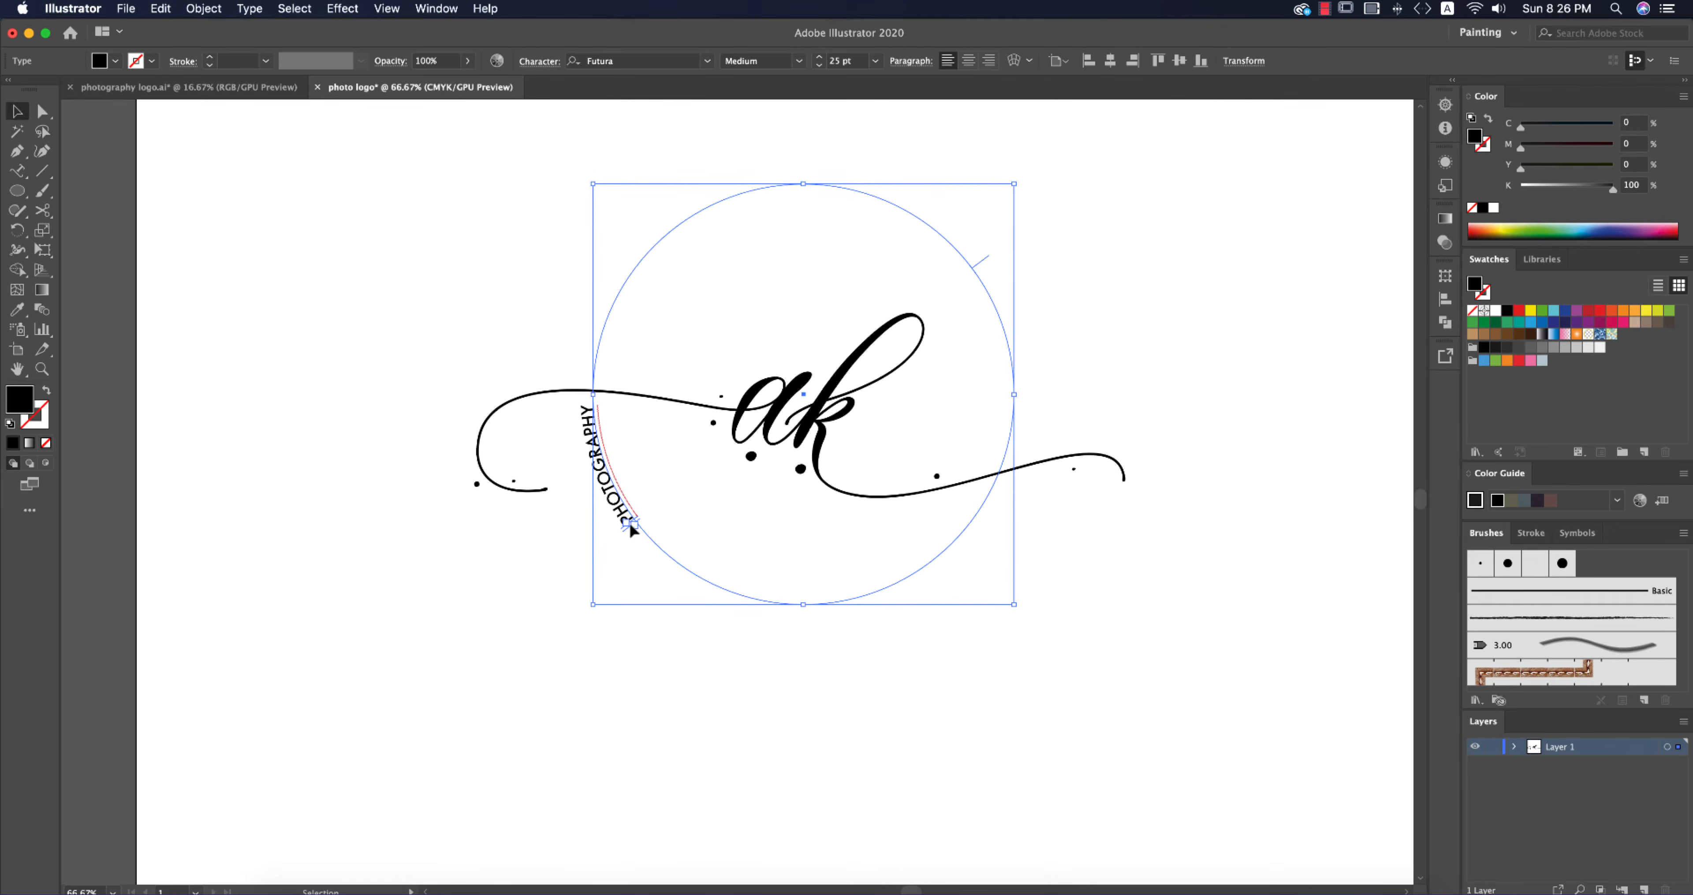
# Step: Move the photography text along the path so it reads upright inside the circle, centered at its lowest point
pyautogui.moveTo(635, 517); pyautogui.dragTo(867, 603)
pyautogui.moveTo(632, 276); pyautogui.dragTo(757, 430)
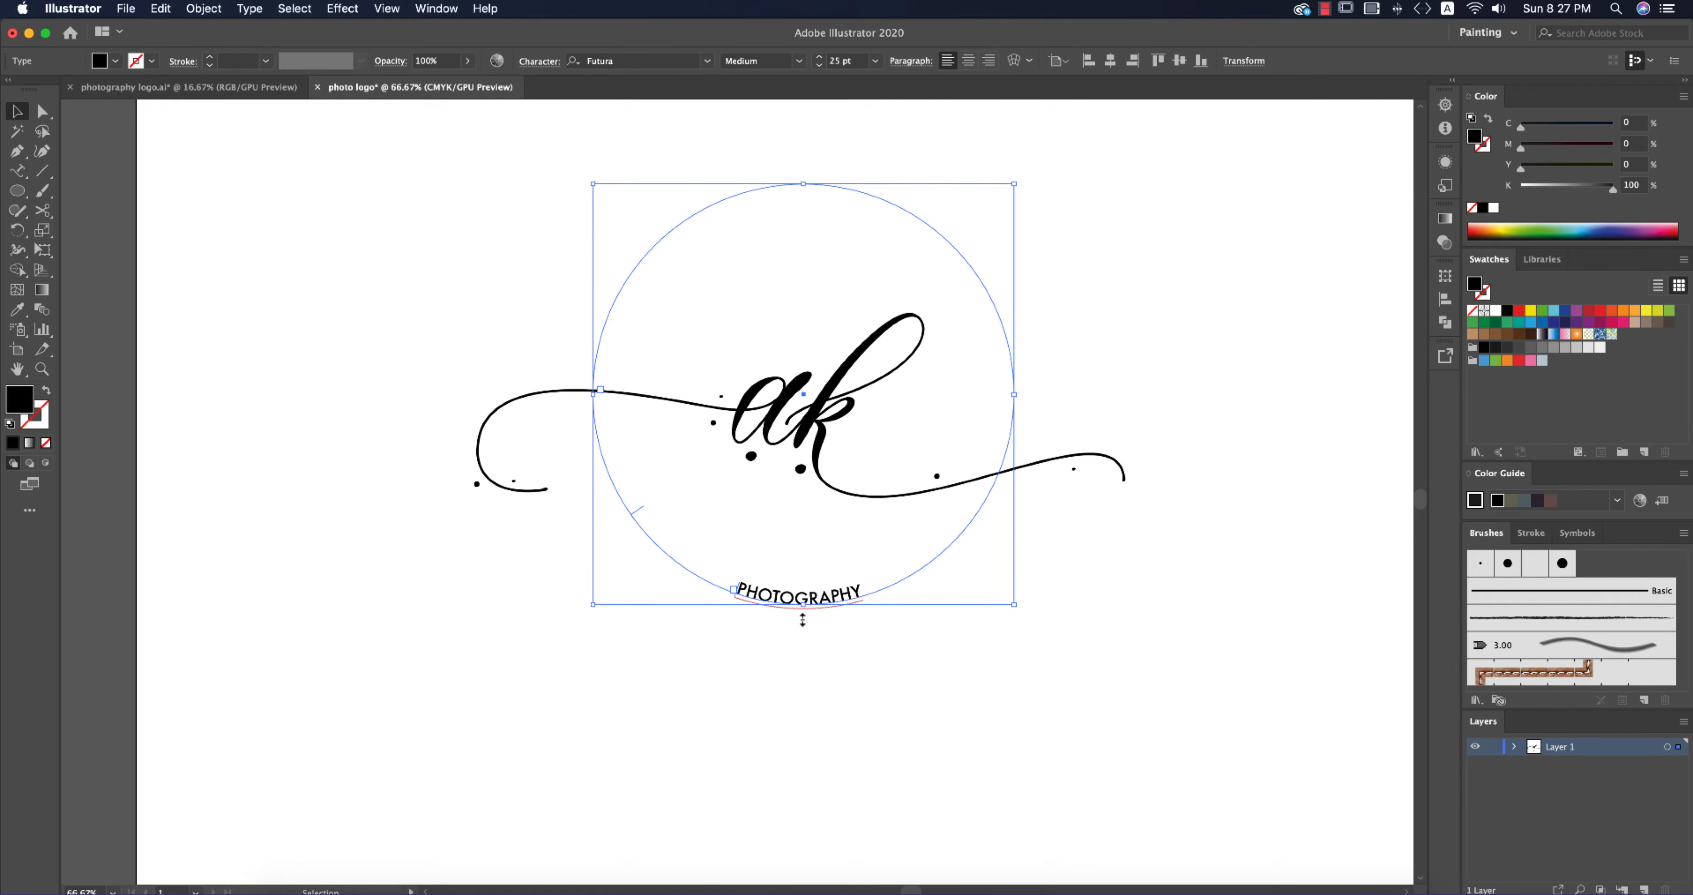
pyautogui.click(859, 700)
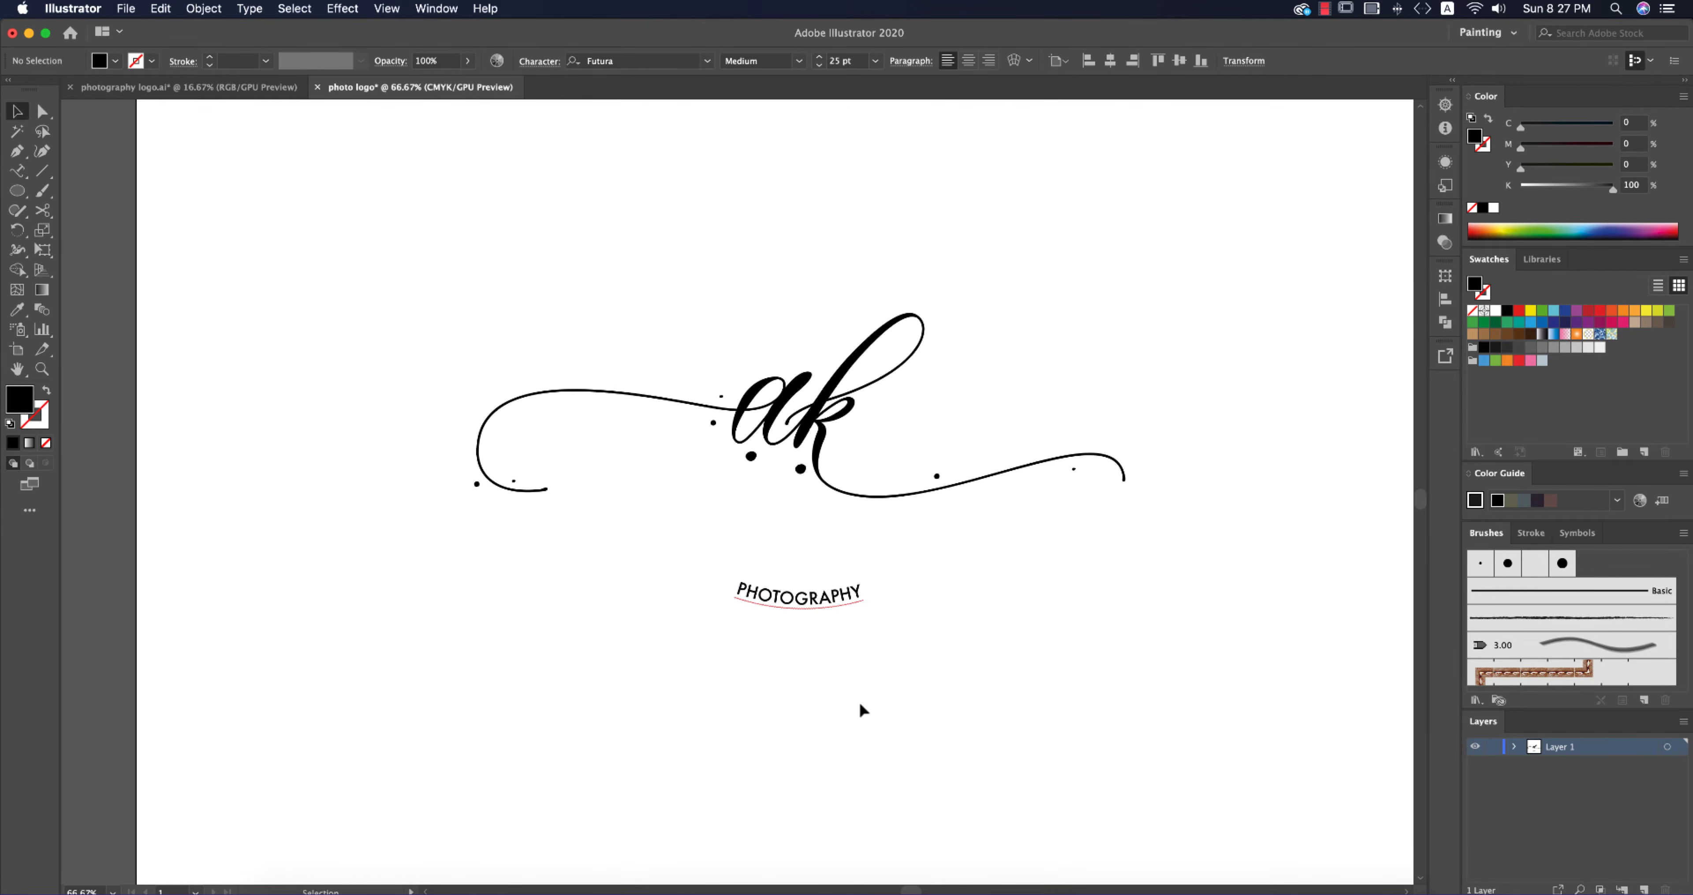
# Step: Set the photography text's tracking to 600 and recenter it along the lower arc of the circle
pyautogui.click(816, 599)
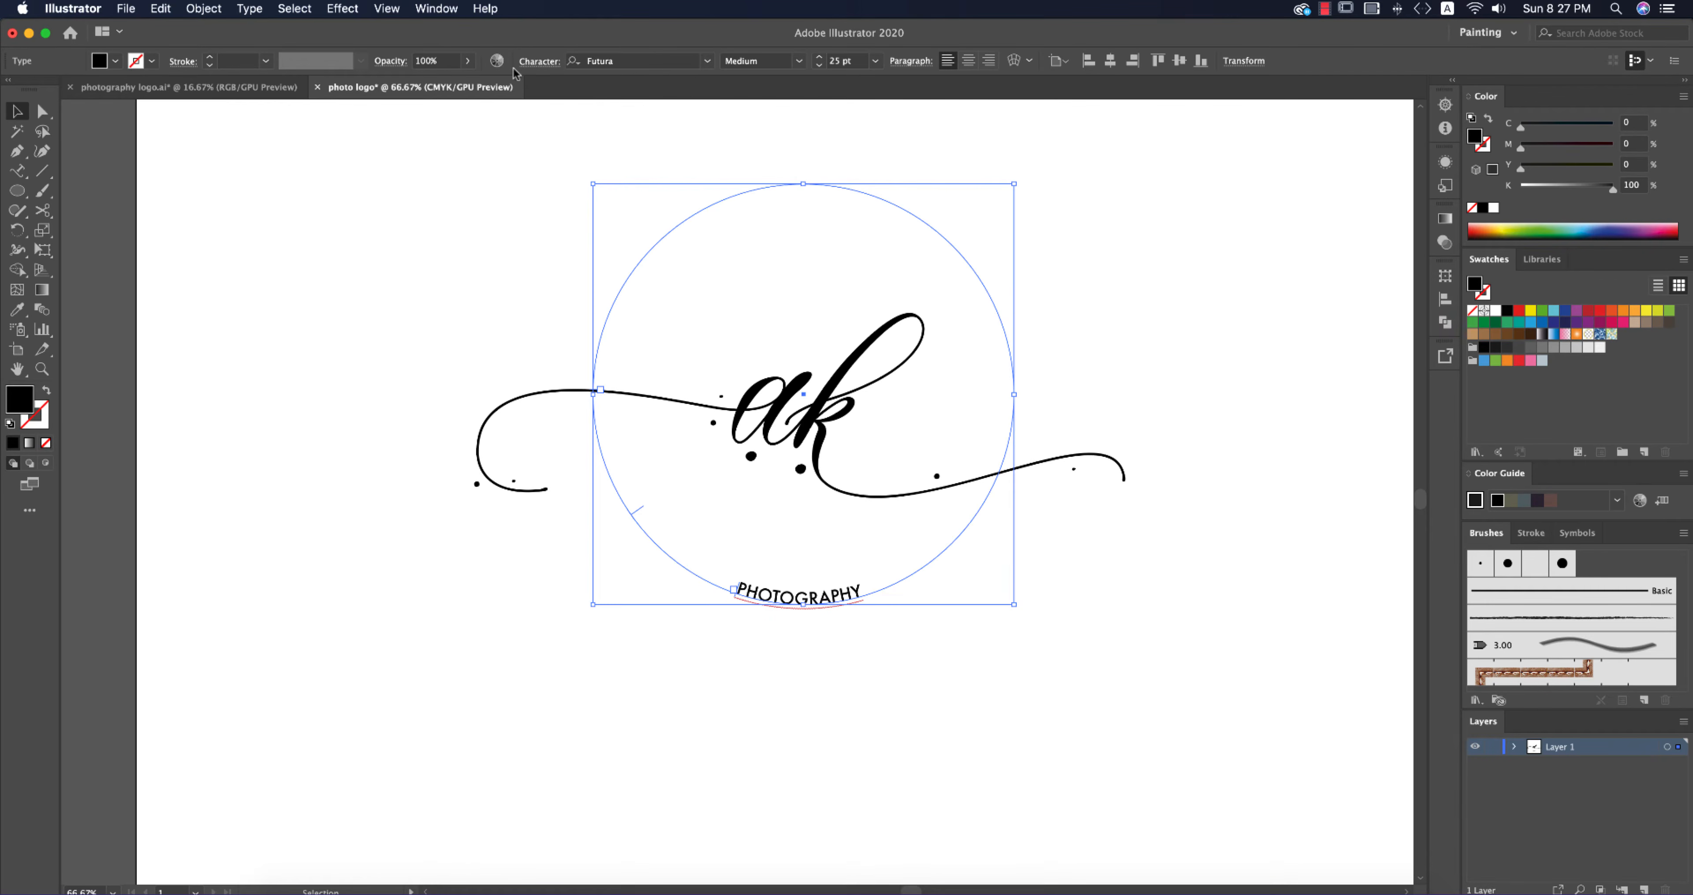
pyautogui.click(547, 71)
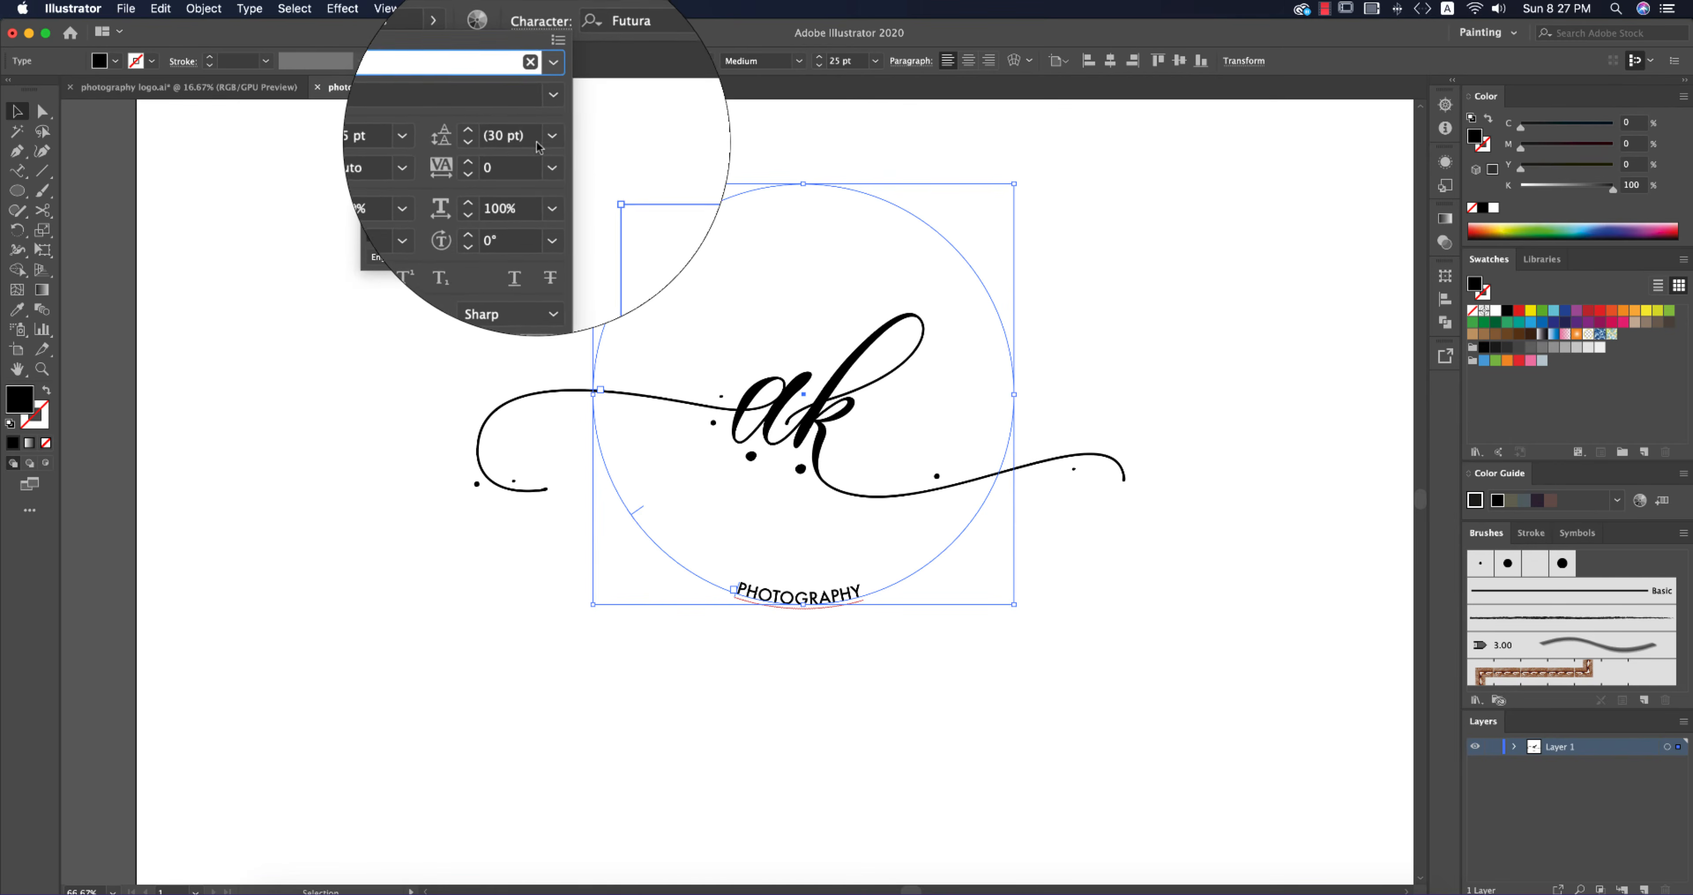
pyautogui.click(501, 161)
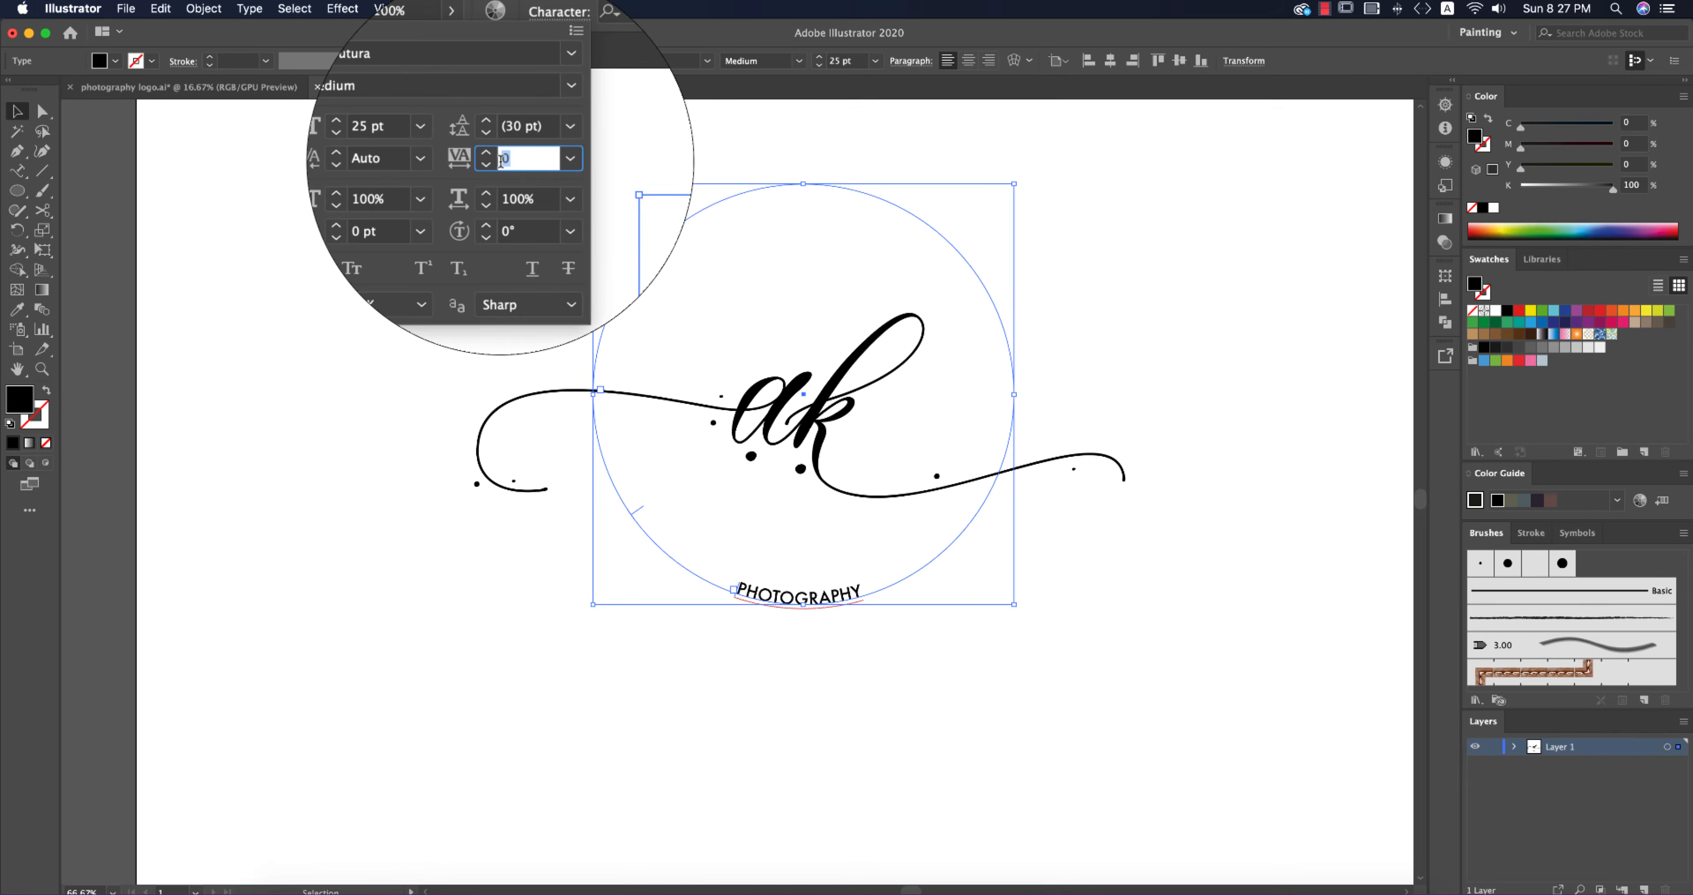
pyautogui.write('600')
pyautogui.press('Return')
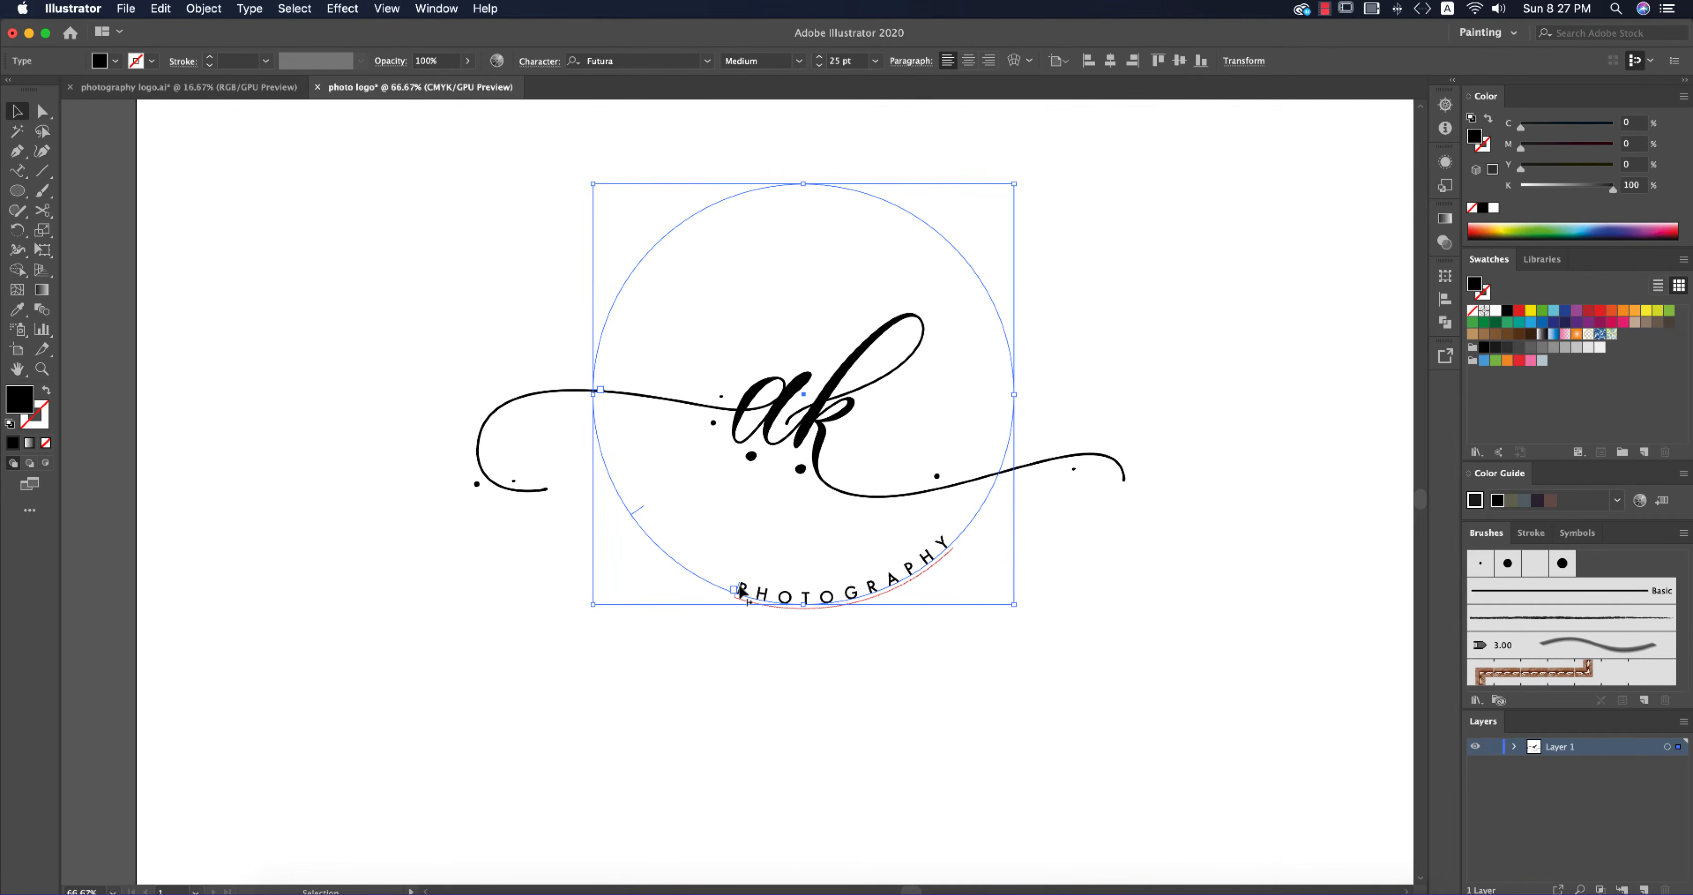
pyautogui.moveTo(639, 509); pyautogui.dragTo(612, 470)
pyautogui.click(852, 671)
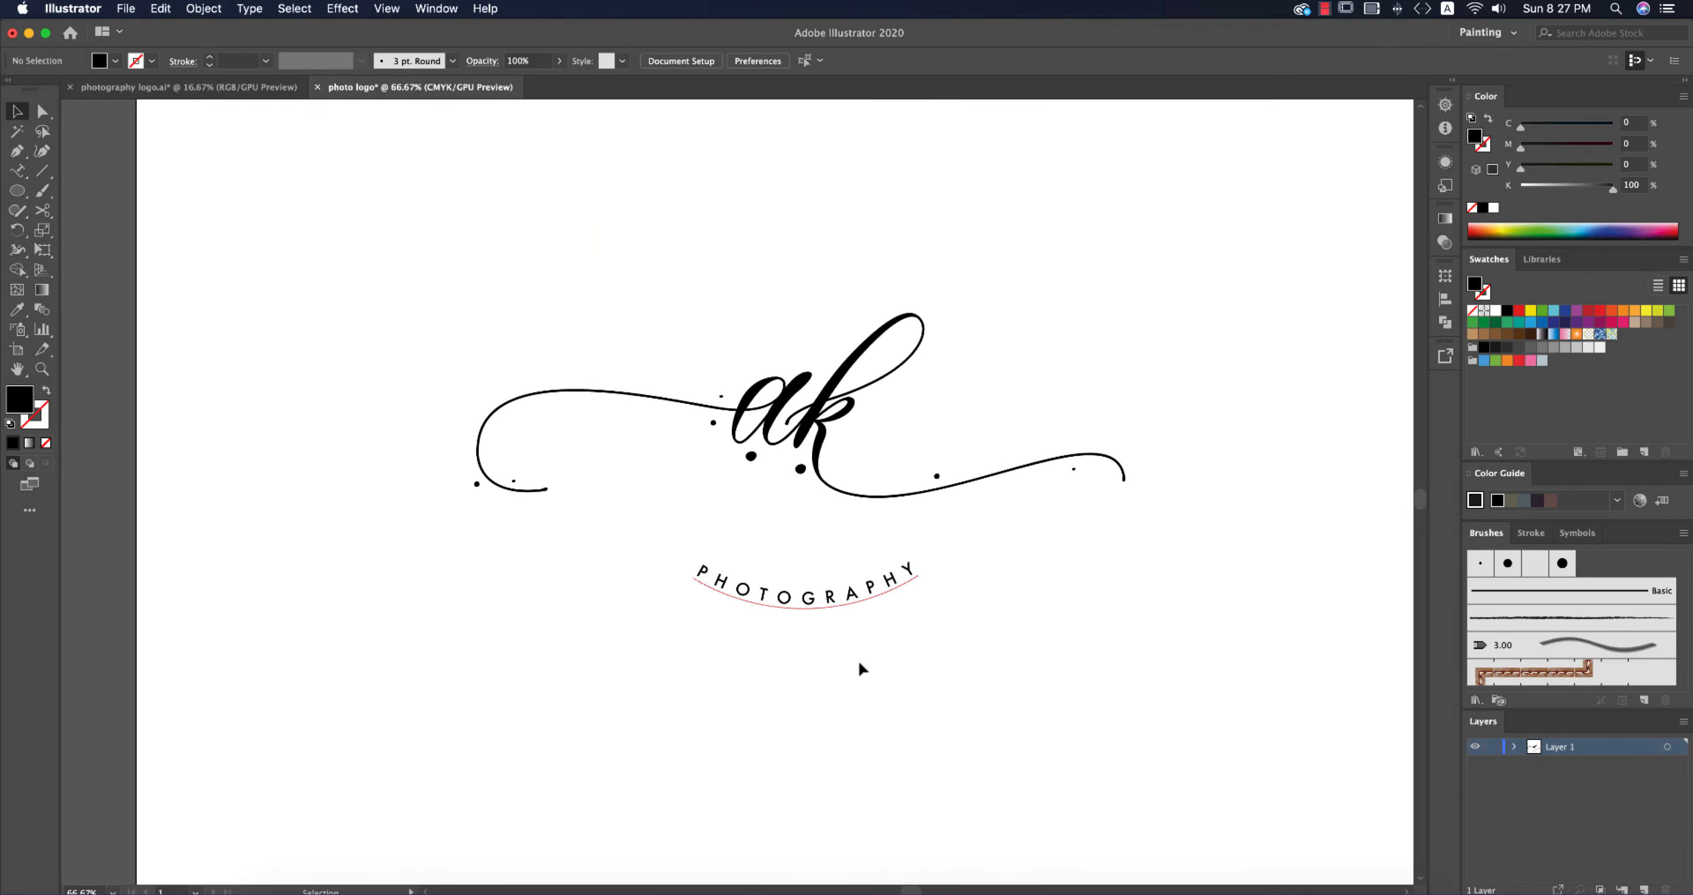
# Step: Increase the photography text to 29 pt and recenter it along the lower arc of the circle
pyautogui.click(860, 595)
pyautogui.click(847, 60)
pyautogui.press('Up')
pyautogui.press('Up')
pyautogui.press('Up')
pyautogui.press('Up')
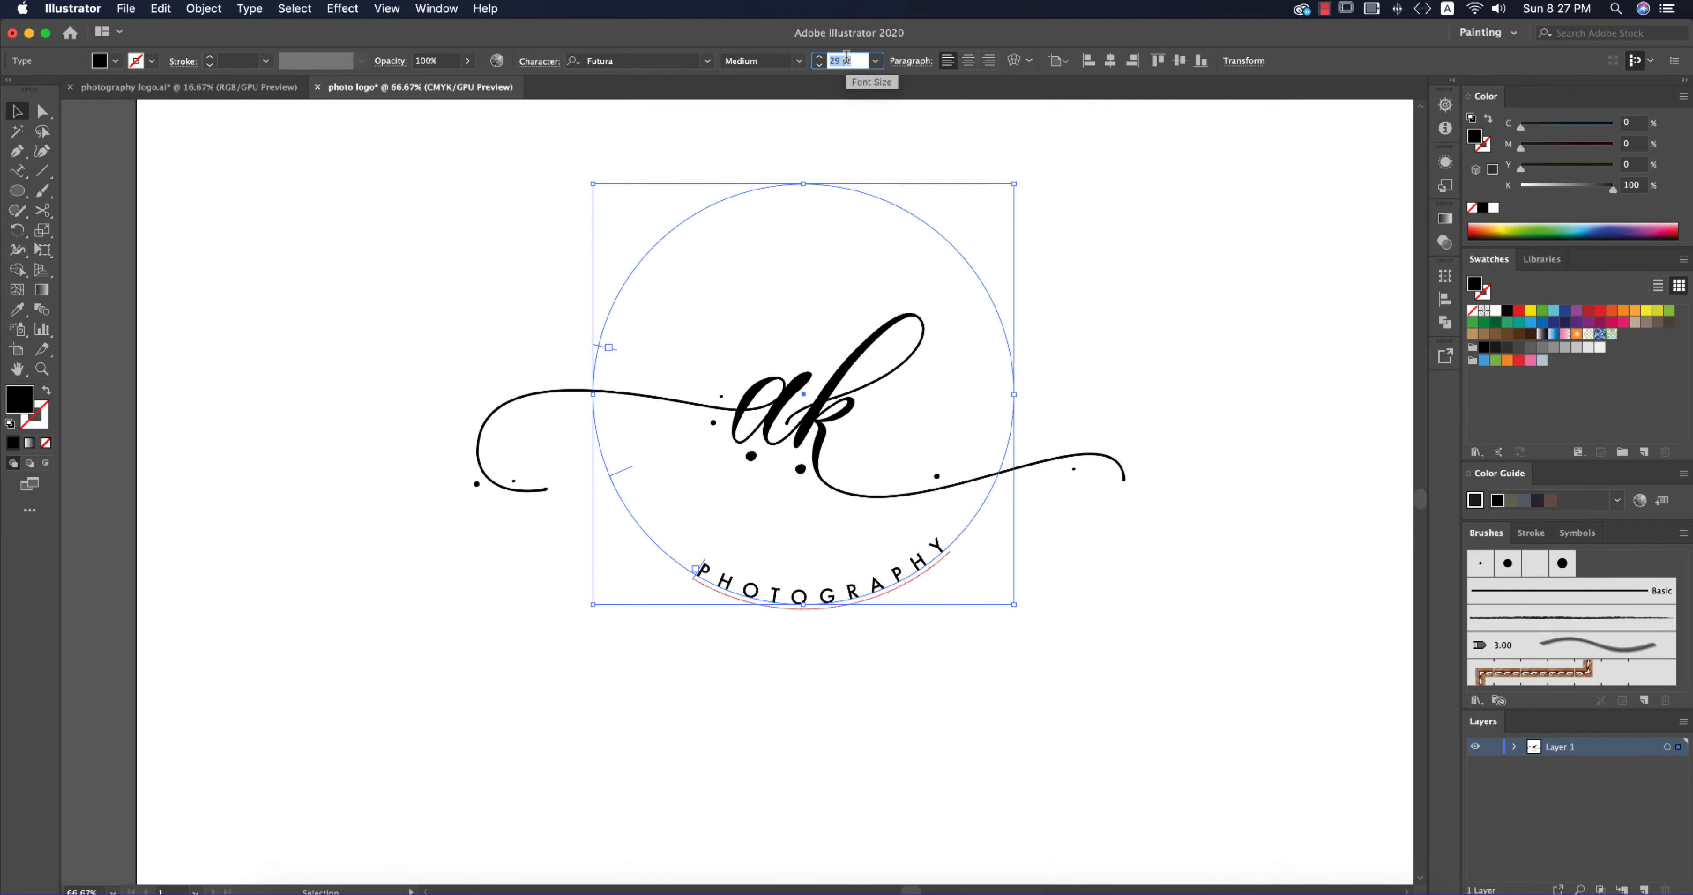
pyautogui.click(619, 470)
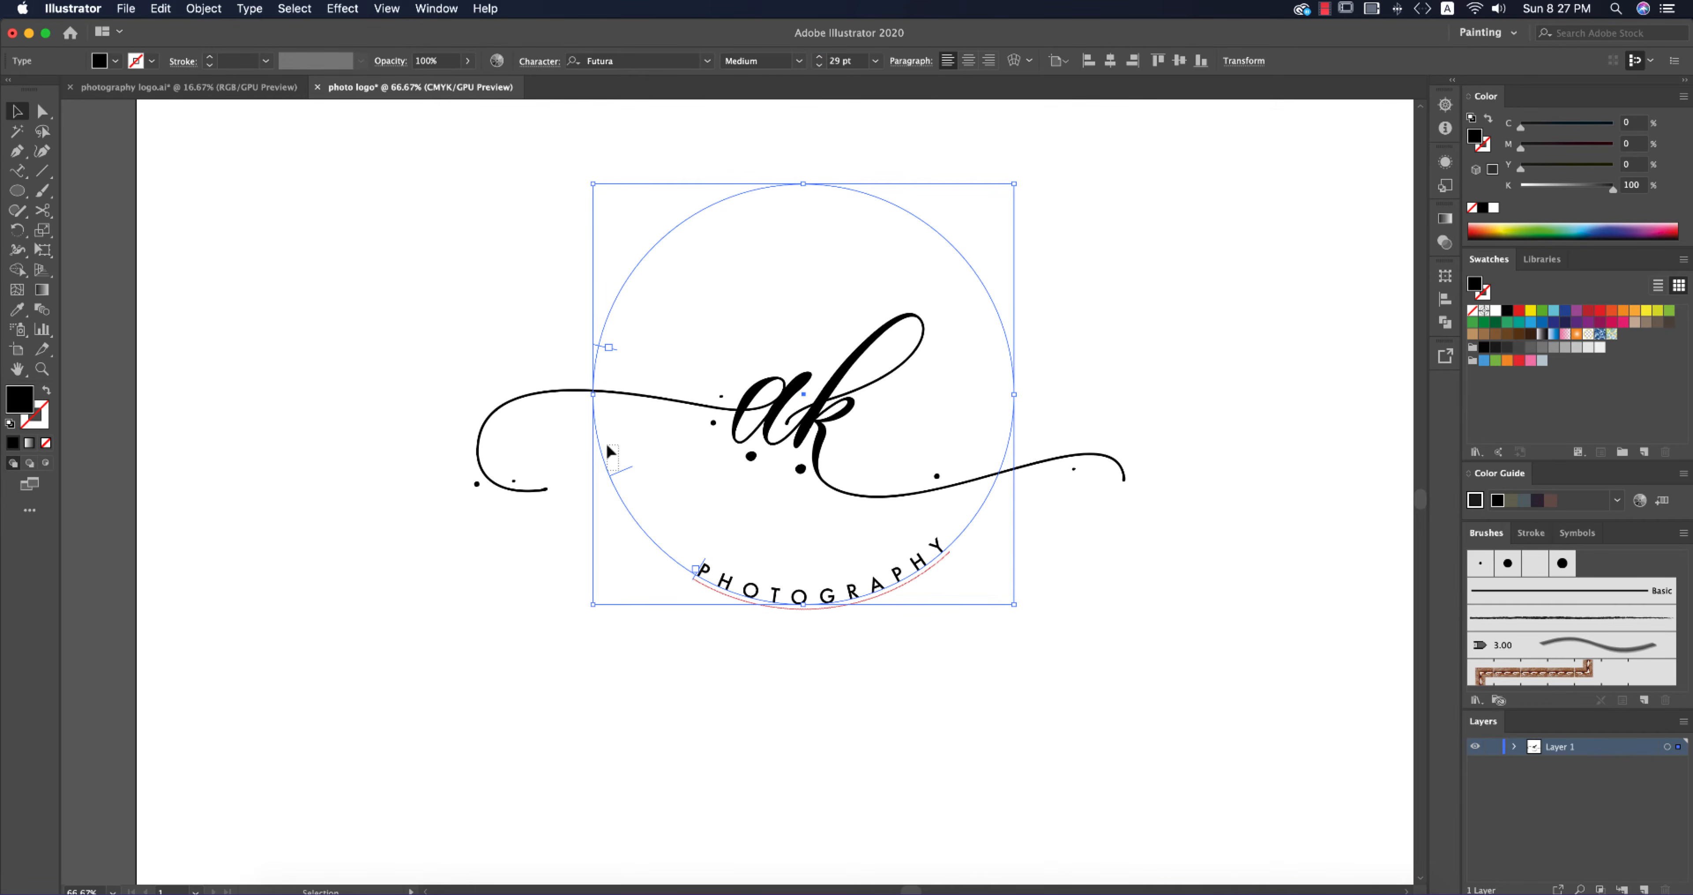
pyautogui.moveTo(620, 471); pyautogui.dragTo(603, 447)
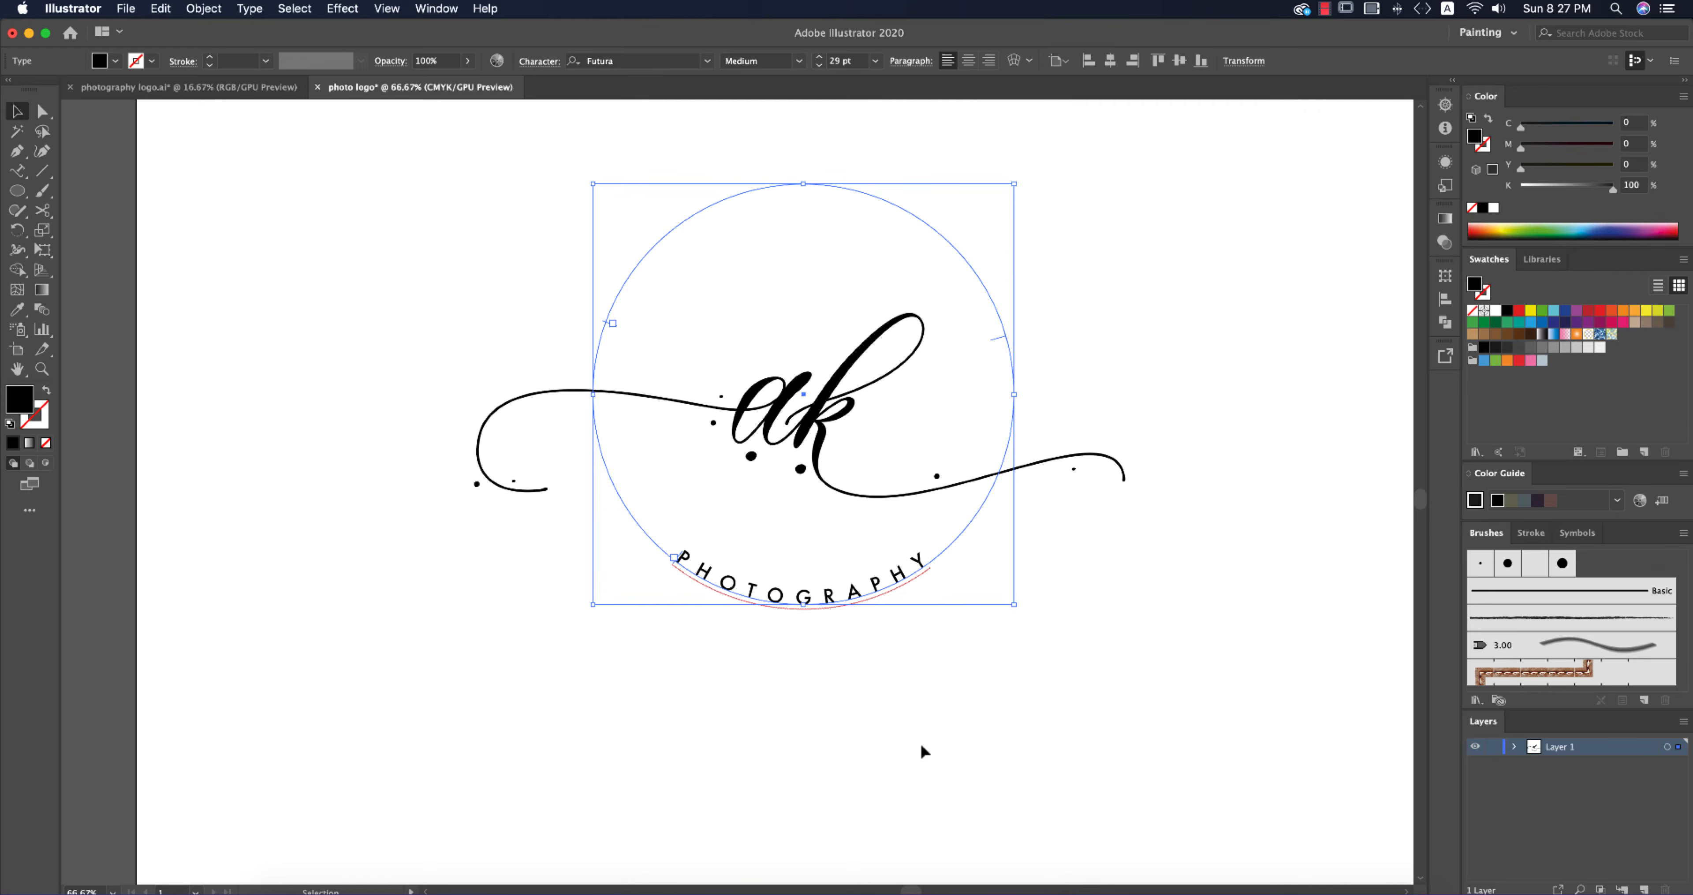
pyautogui.click(920, 740)
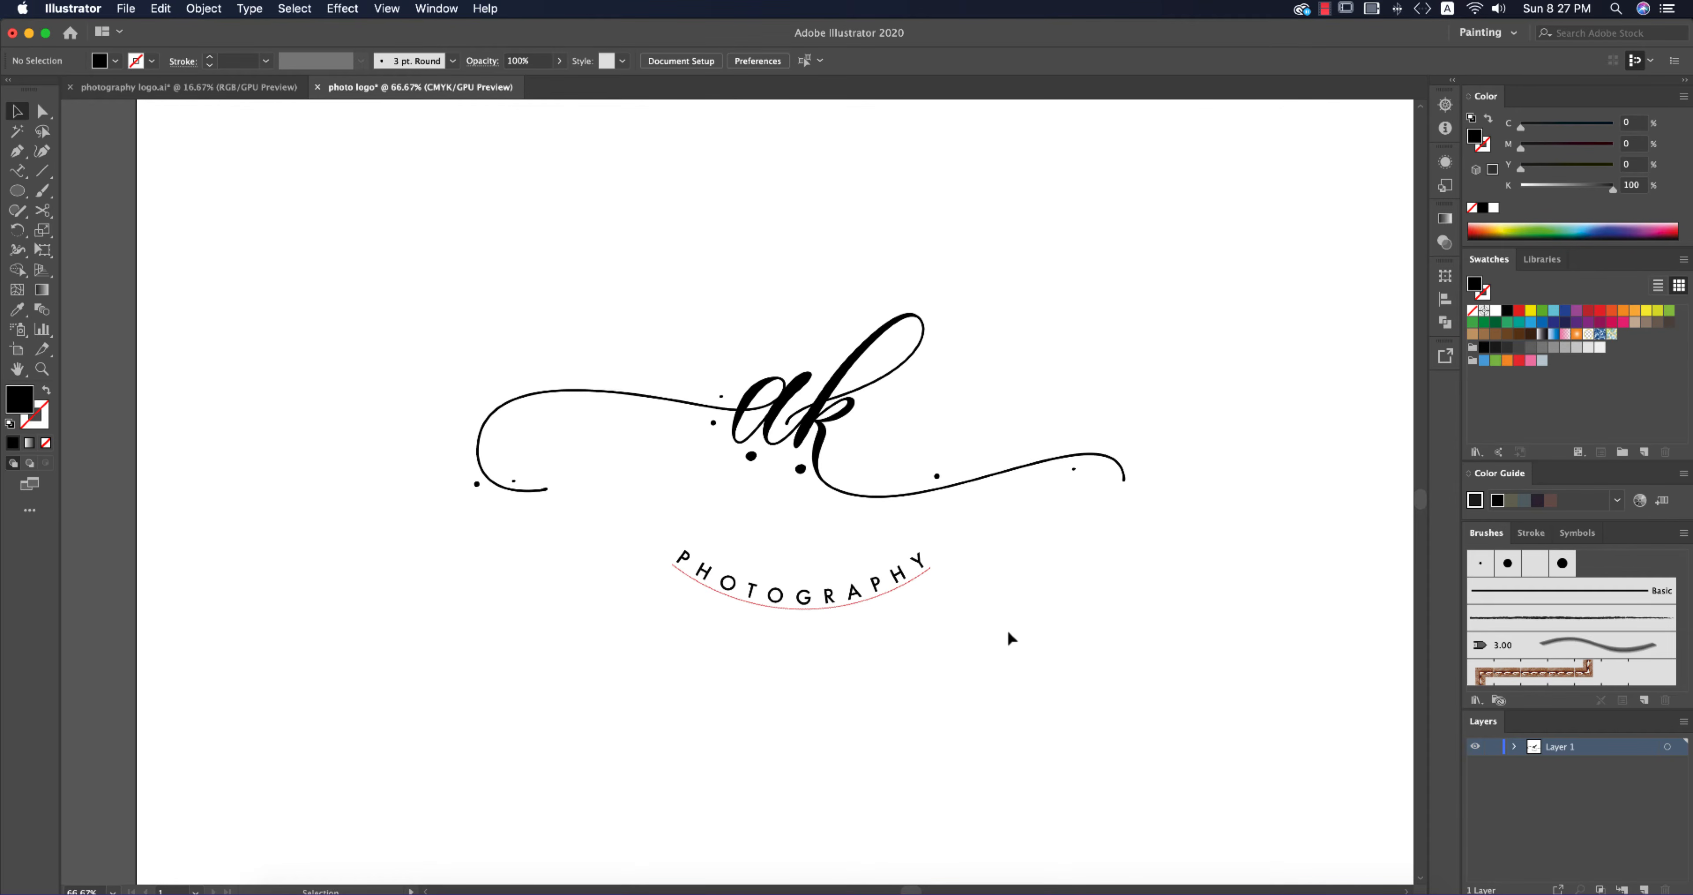
# Step: Paste the copied circle in front and shrink it around its center to 612 px
pyautogui.press('cmd+f')
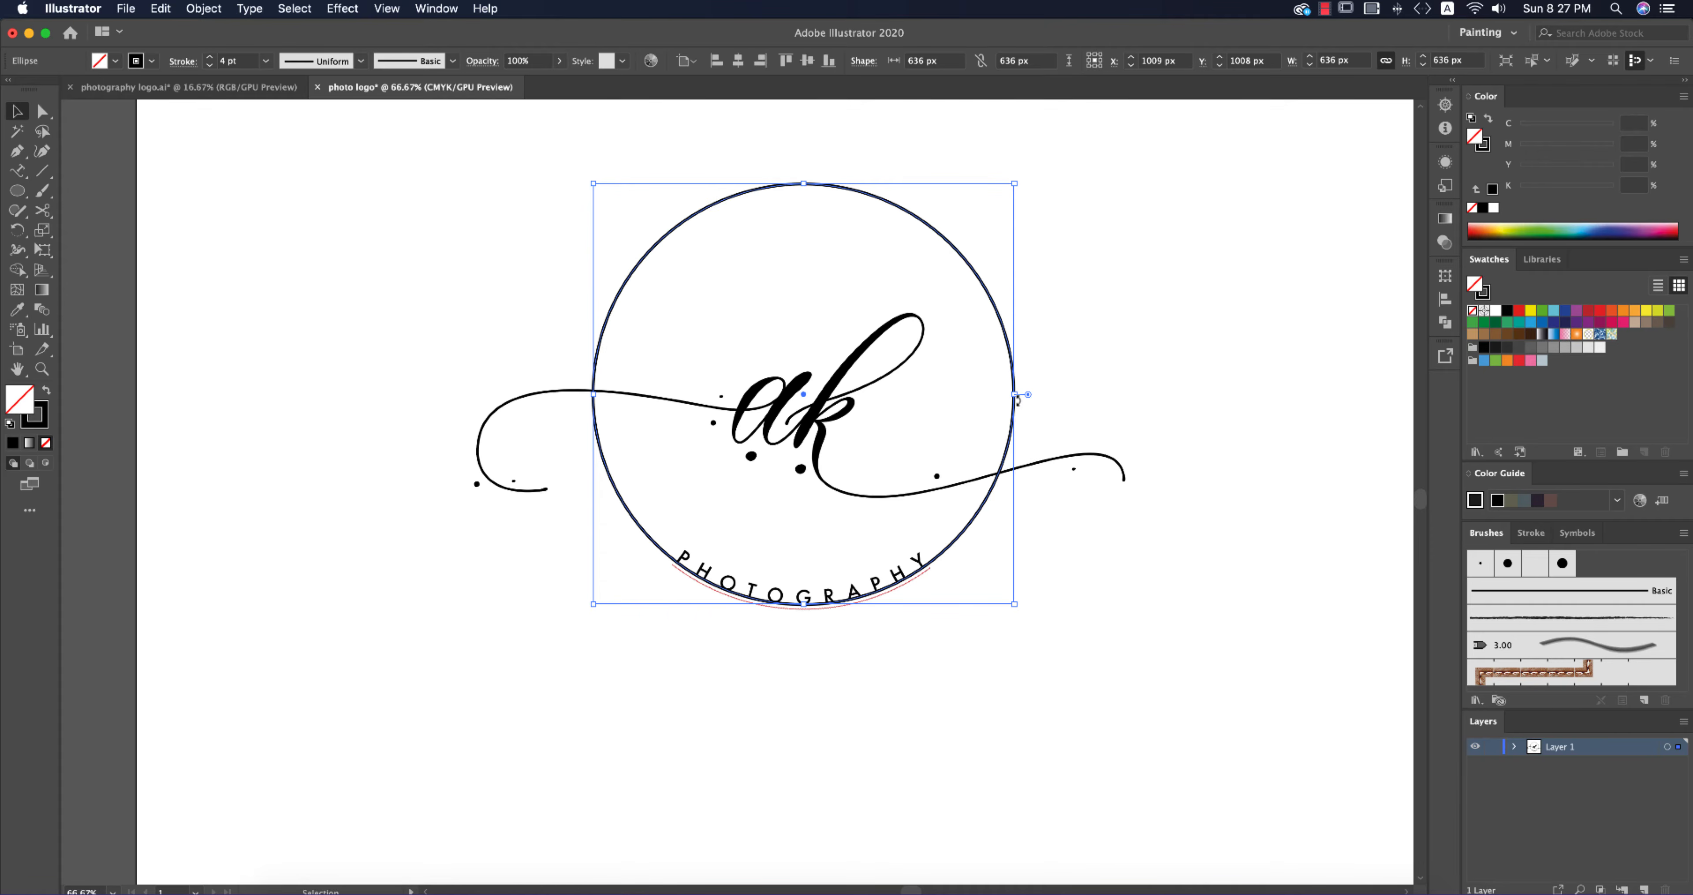
pyautogui.moveTo(1015, 394); pyautogui.dragTo(1006, 395)
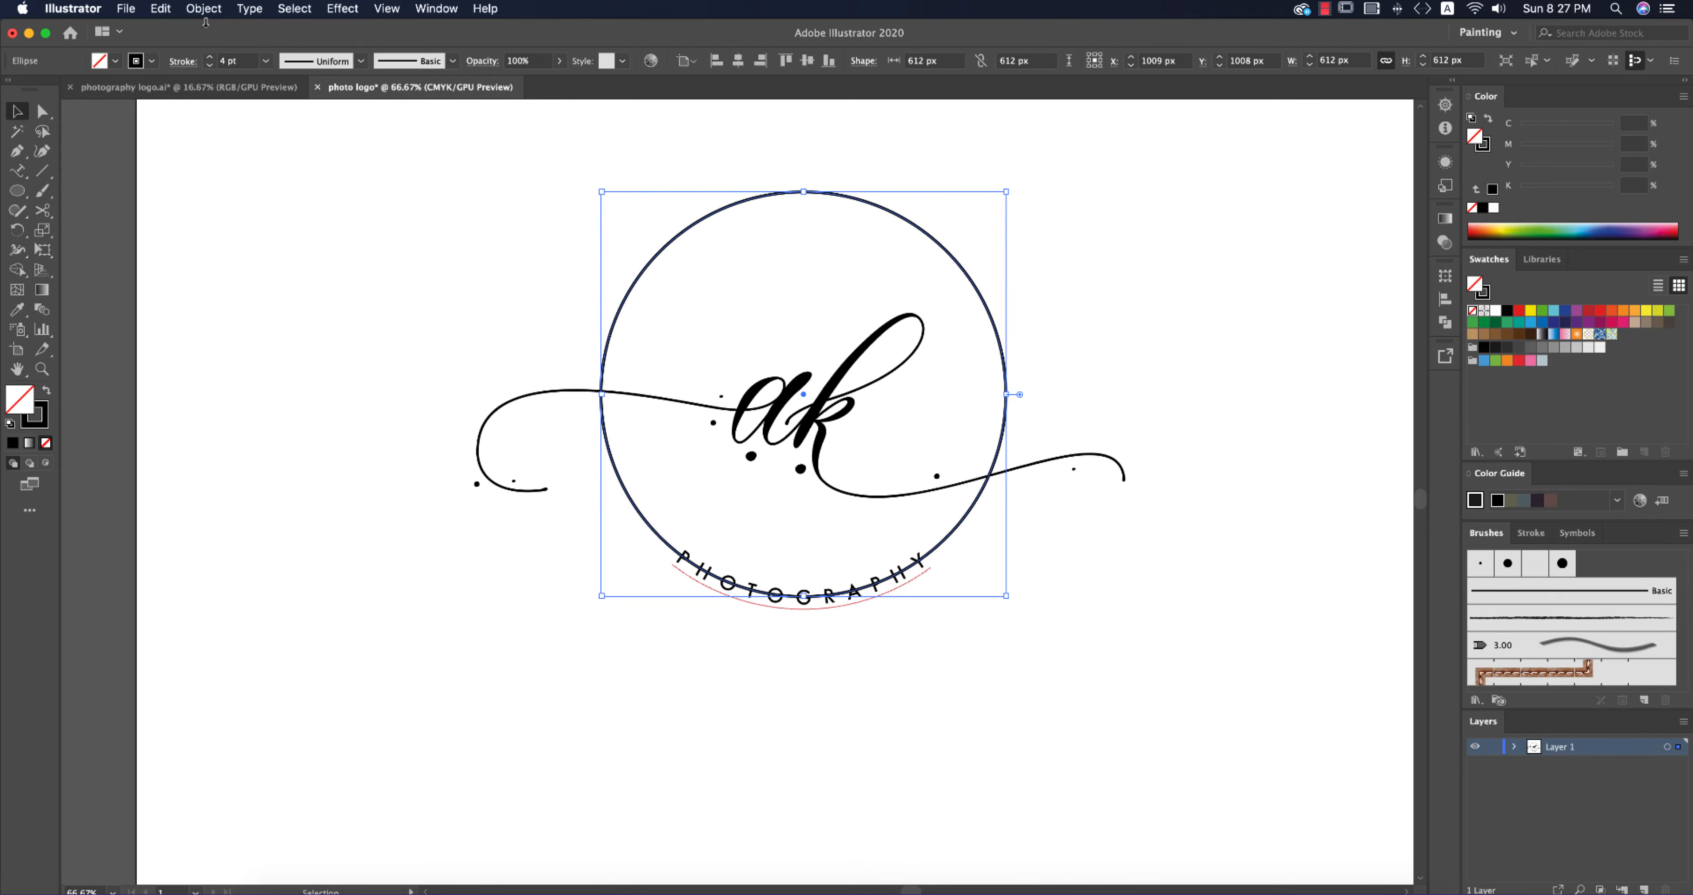
# Step: Expand the fill and stroke of the 612 px circle into shapes and leave everything deselected
pyautogui.click(203, 9)
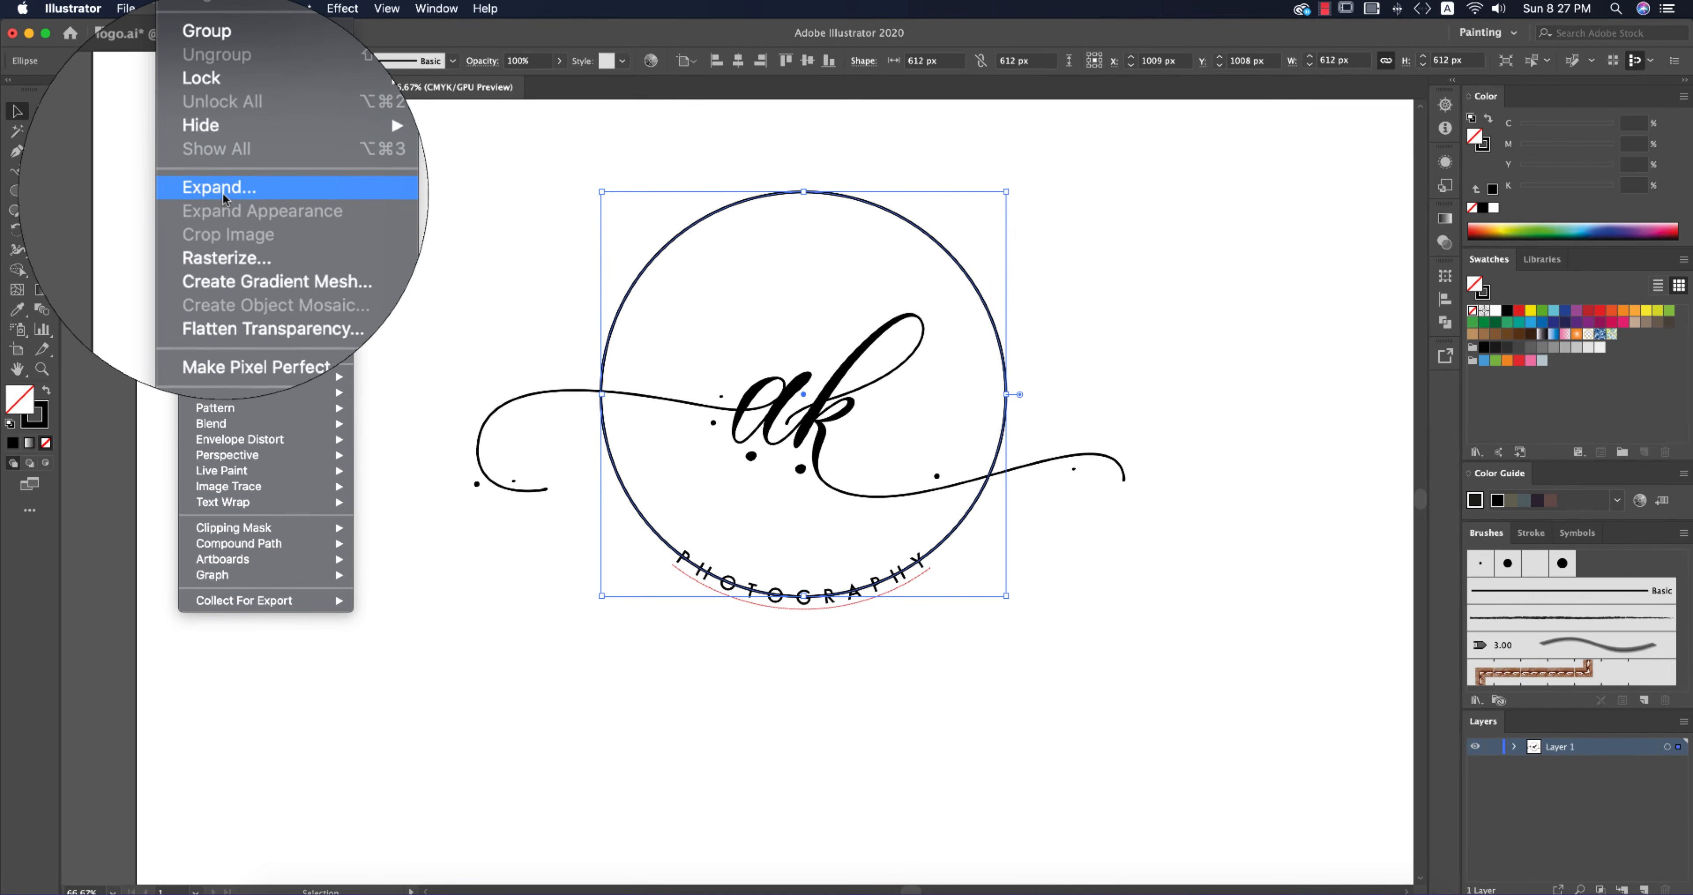
pyautogui.click(224, 194)
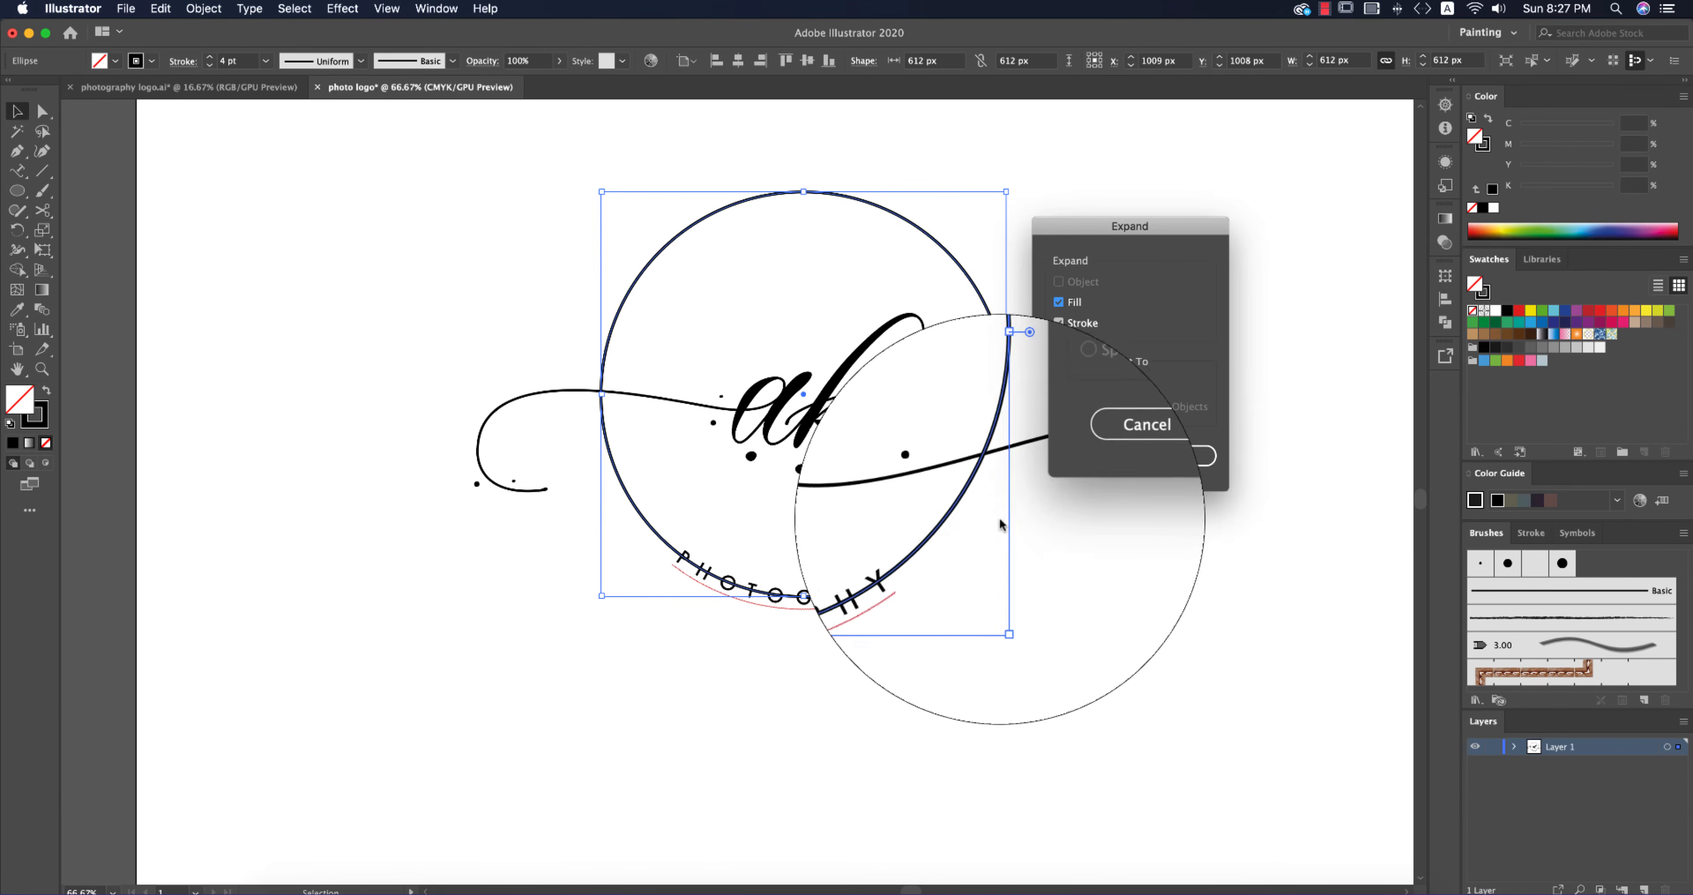
pyautogui.click(1183, 460)
pyautogui.click(812, 599)
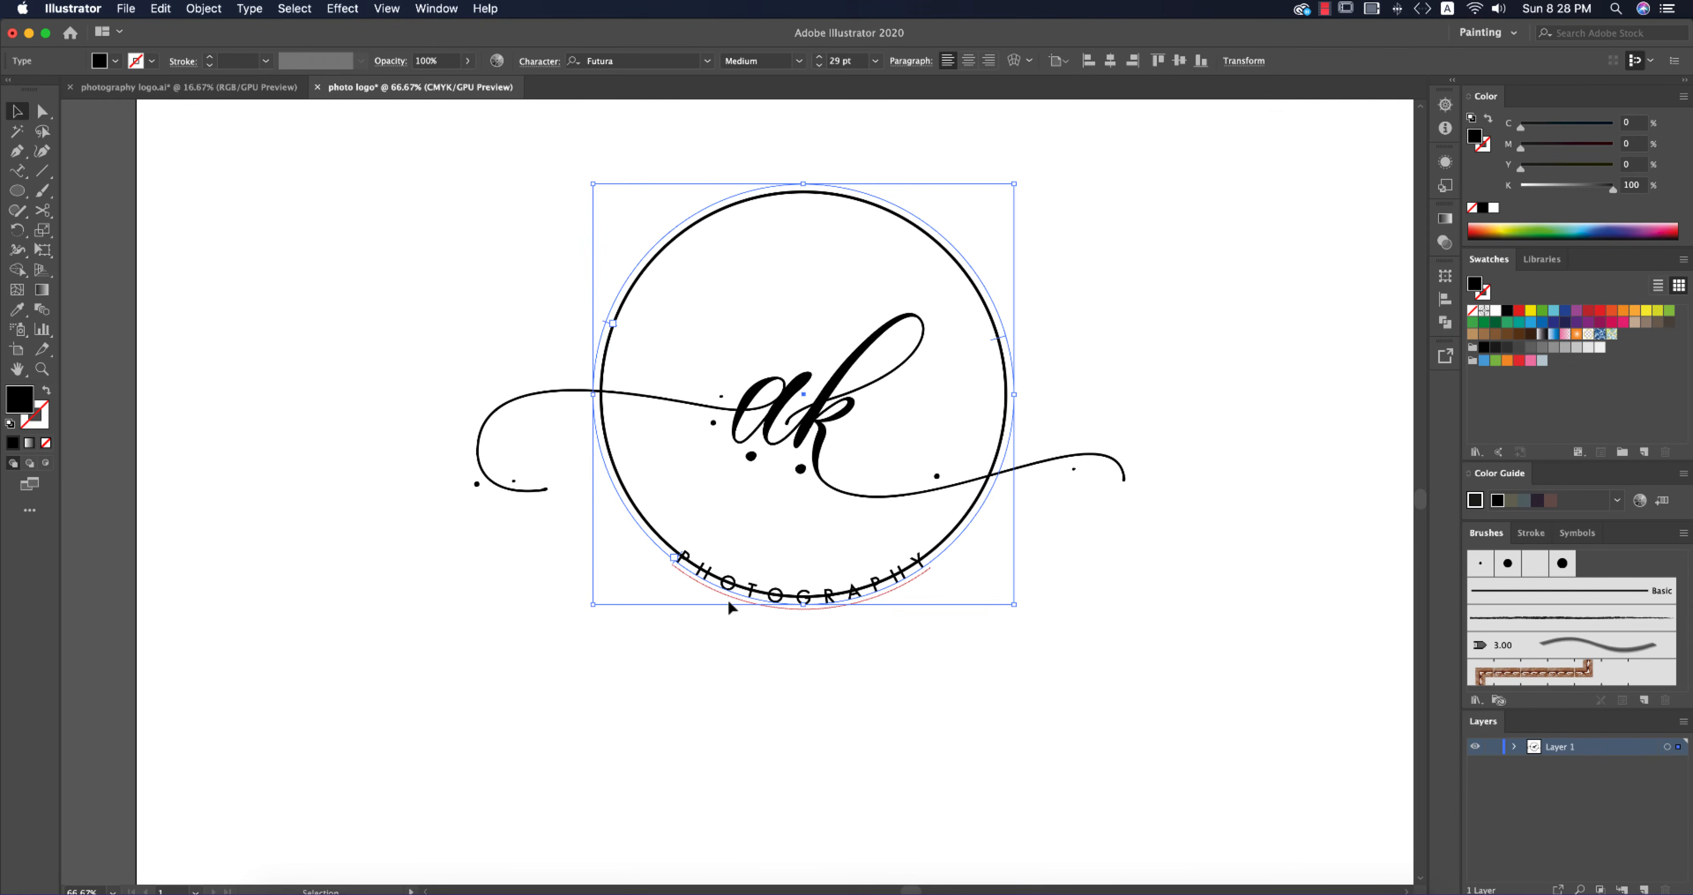
pyautogui.click(978, 681)
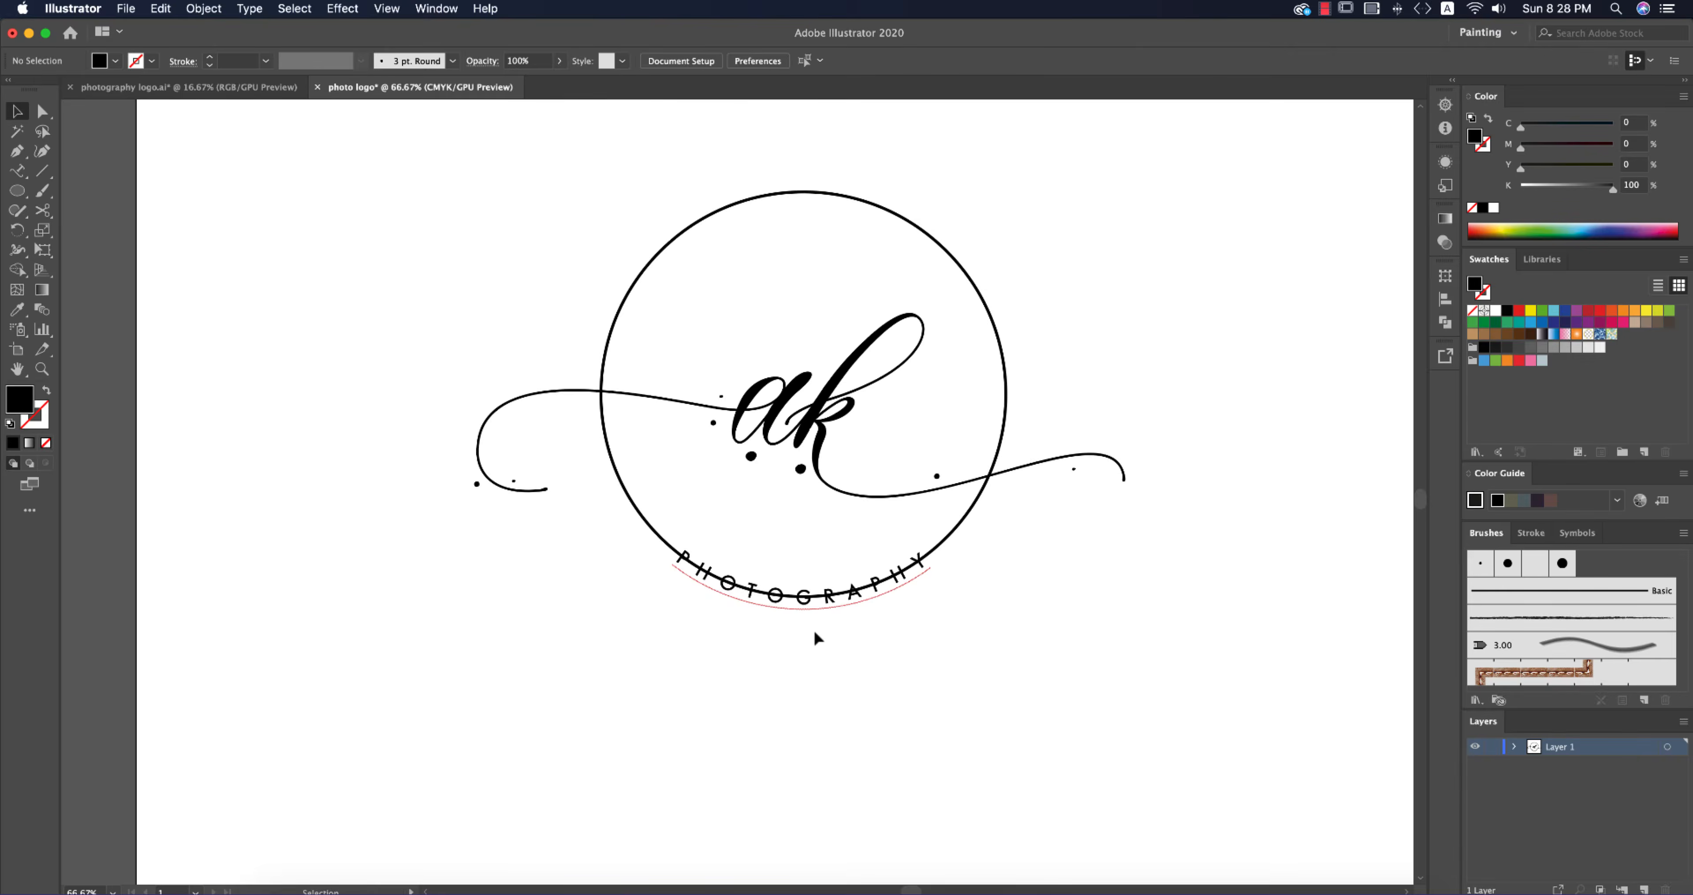
pyautogui.scroll(2, 813, 628)
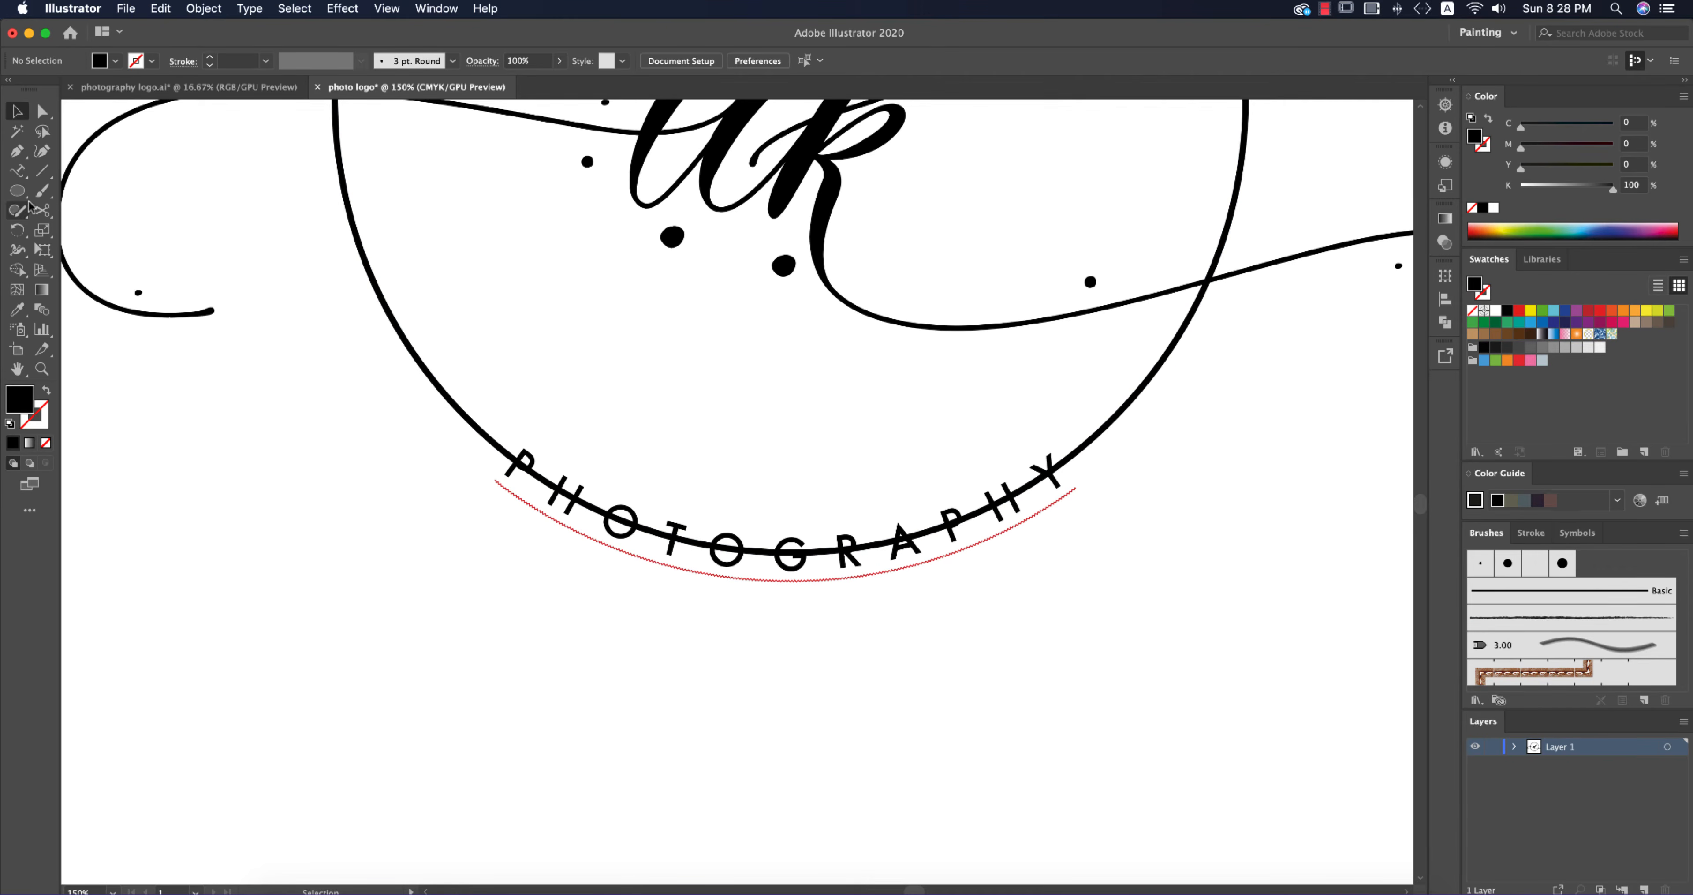
# Step: Draw a black rectangle about 429 × 108 px over the PHOTOGRAPHY text and the circle's lower arc
pyautogui.click(17, 190)
pyautogui.click(66, 183)
pyautogui.moveTo(444, 429)
pyautogui.mouseDown()
pyautogui.moveTo(1153, 556)
pyautogui.moveTo(1096, 593)
pyautogui.moveTo(1064, 590)
pyautogui.moveTo(1086, 588)
pyautogui.mouseUp()
pyautogui.press('v')
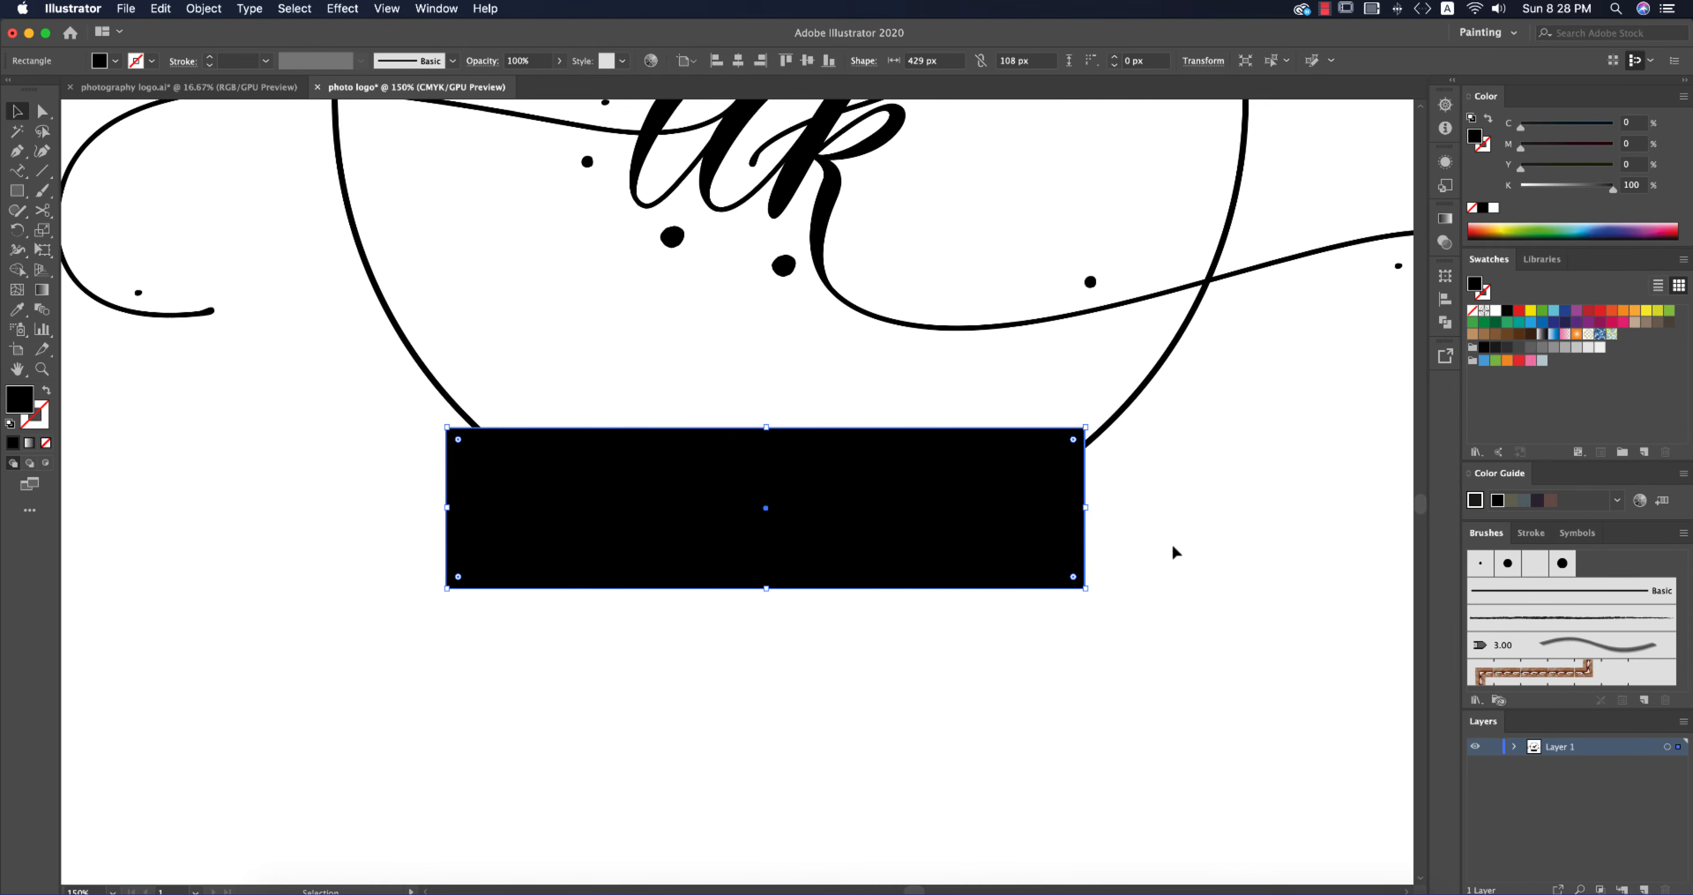
# Step: Try to center the black rectangle horizontally on the circle
pyautogui.click(1135, 411)
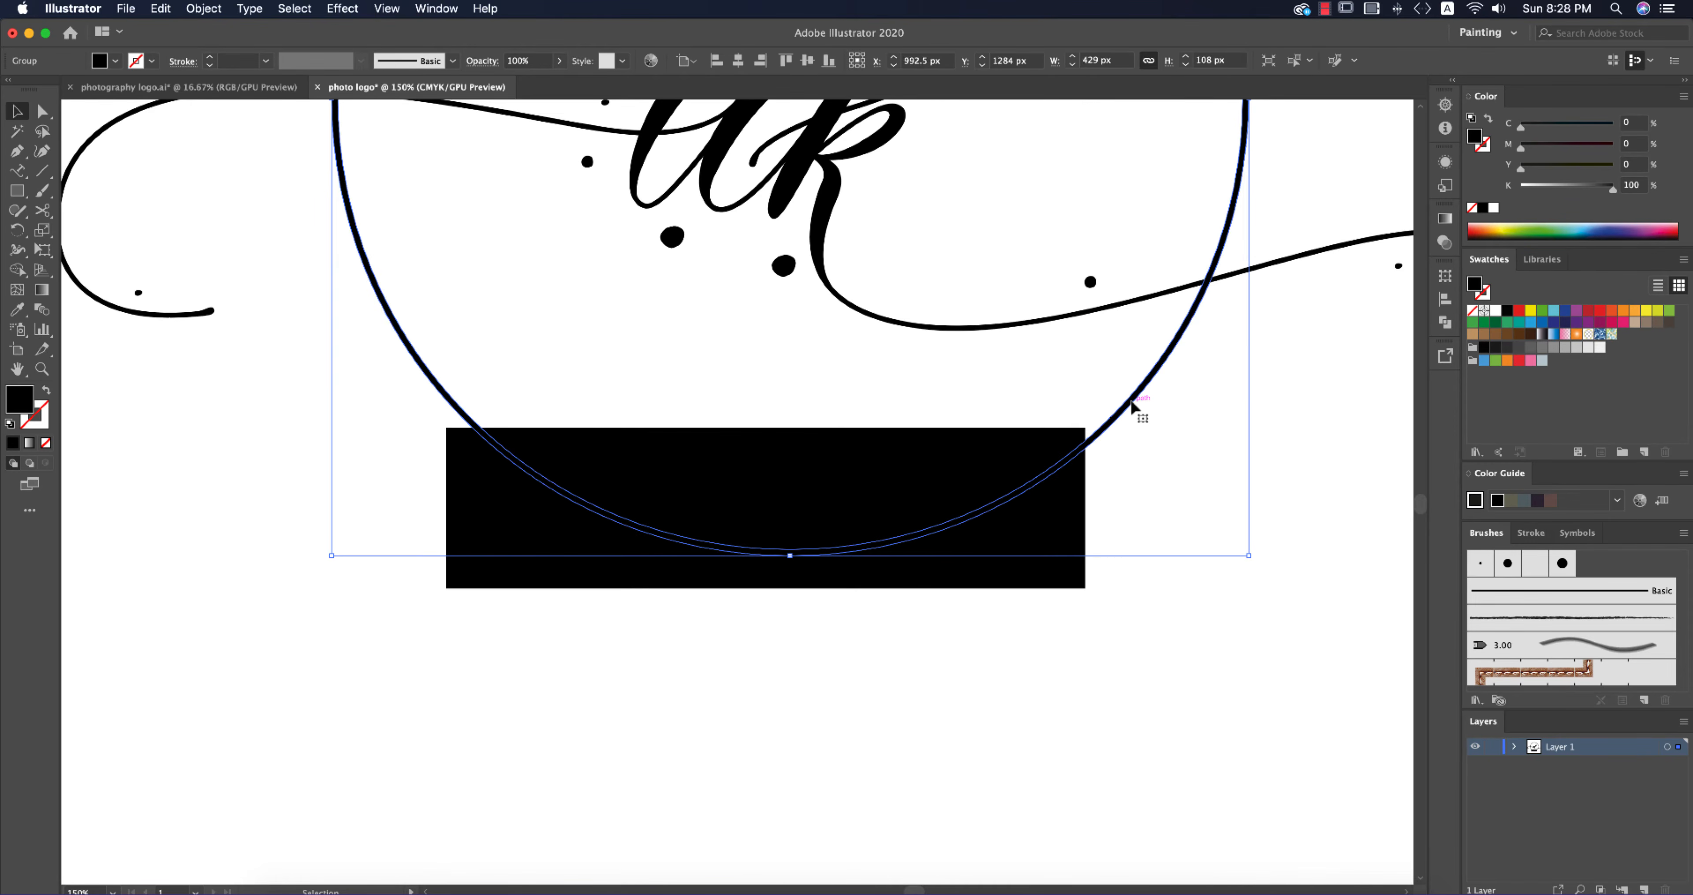
pyautogui.click(739, 61)
pyautogui.press('super+z')
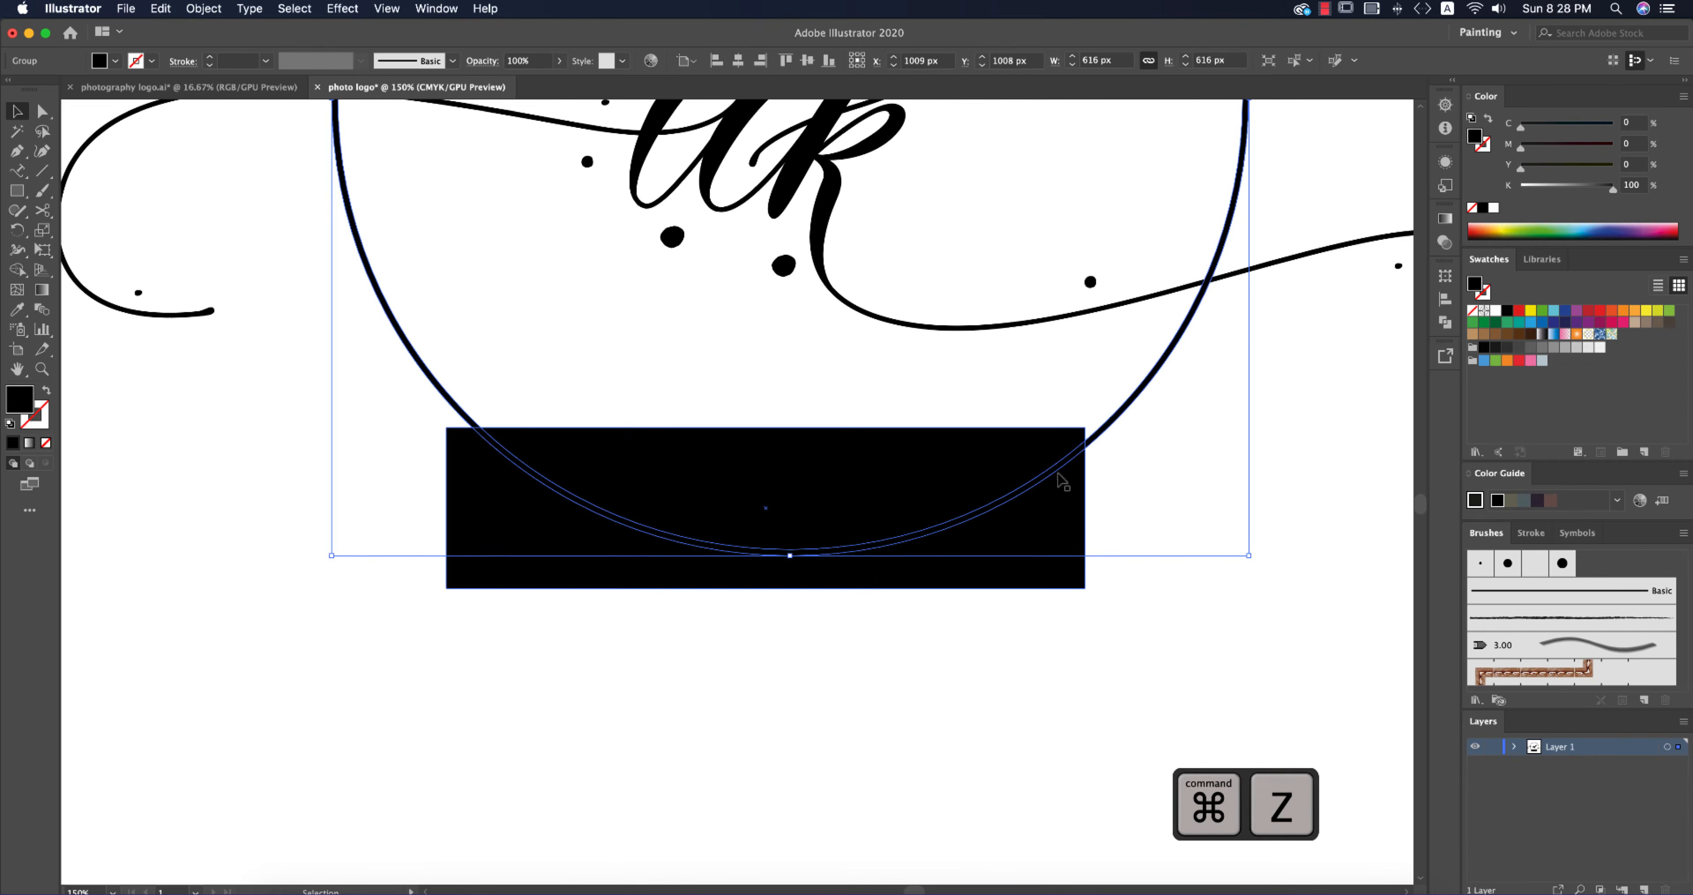
pyautogui.click(685, 60)
pyautogui.click(694, 89)
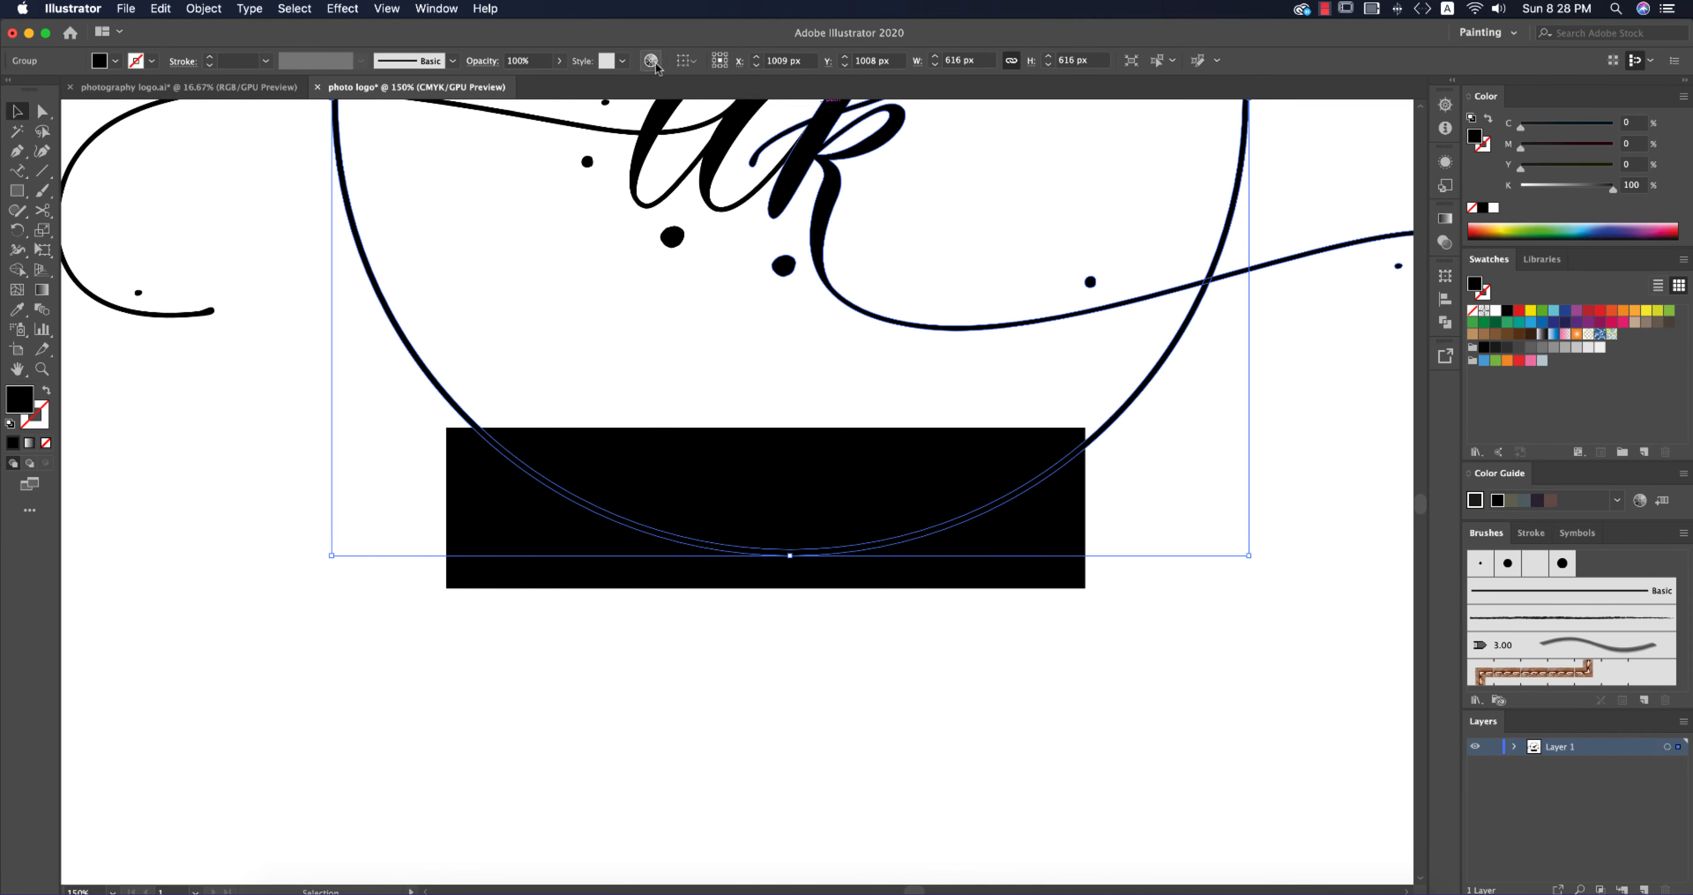
pyautogui.click(684, 64)
pyautogui.click(956, 623)
# Step: Center the black rectangle horizontally on the circle, using the circle as the key object
pyautogui.click(764, 505)
pyautogui.keyDown('shift'); pyautogui.click(1134, 408); pyautogui.keyUp('shift')
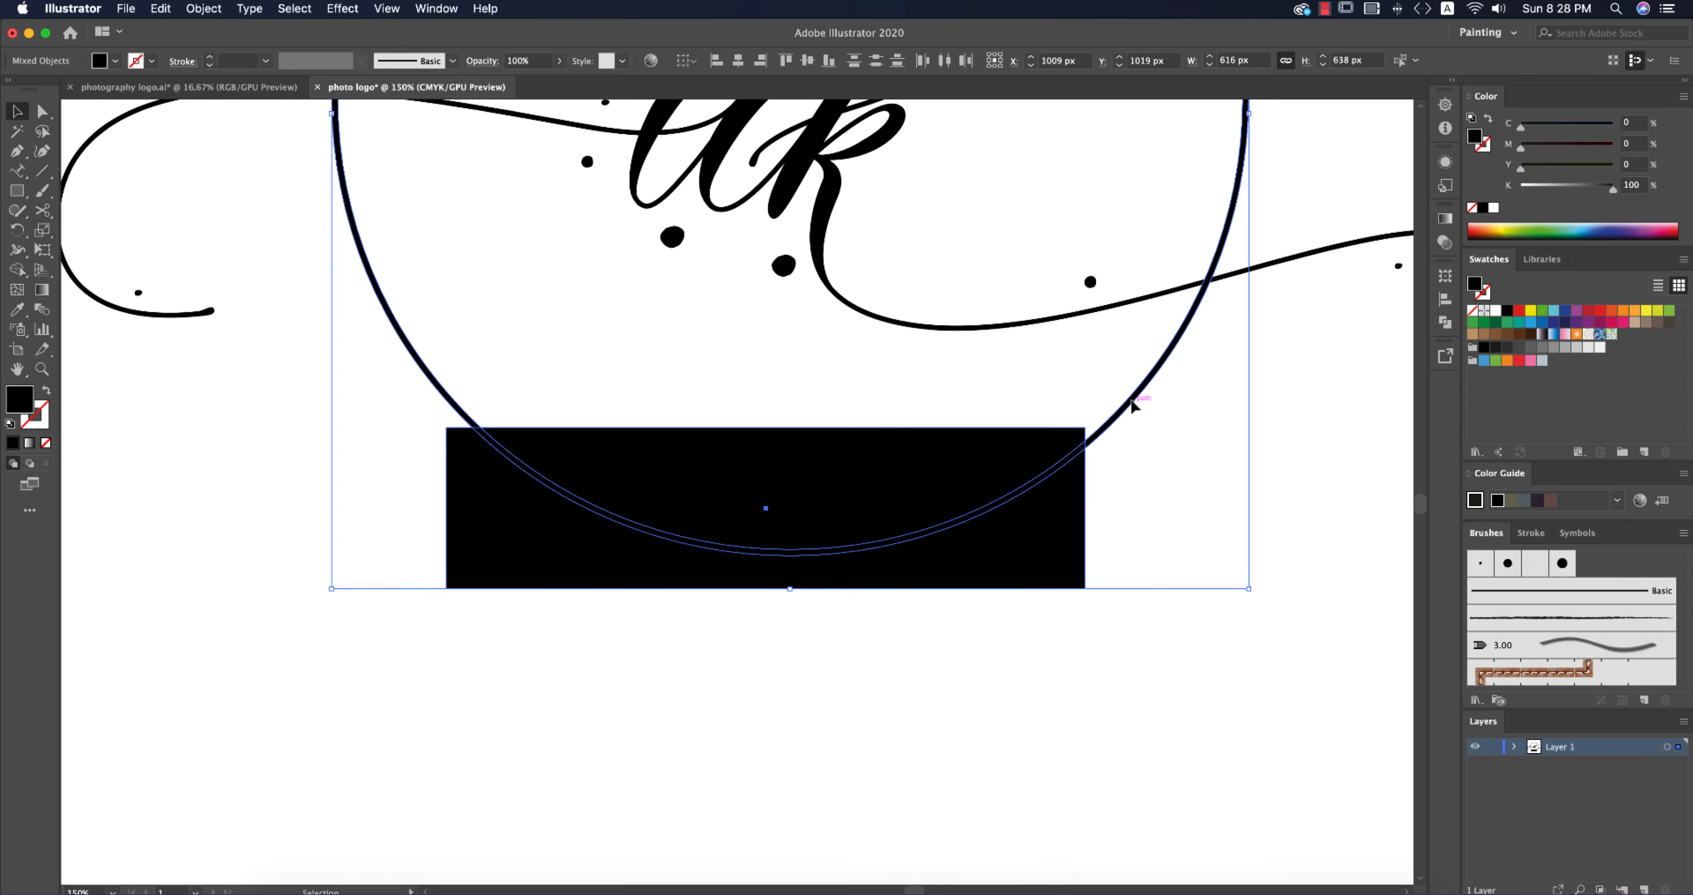
pyautogui.click(1132, 406)
pyautogui.click(739, 60)
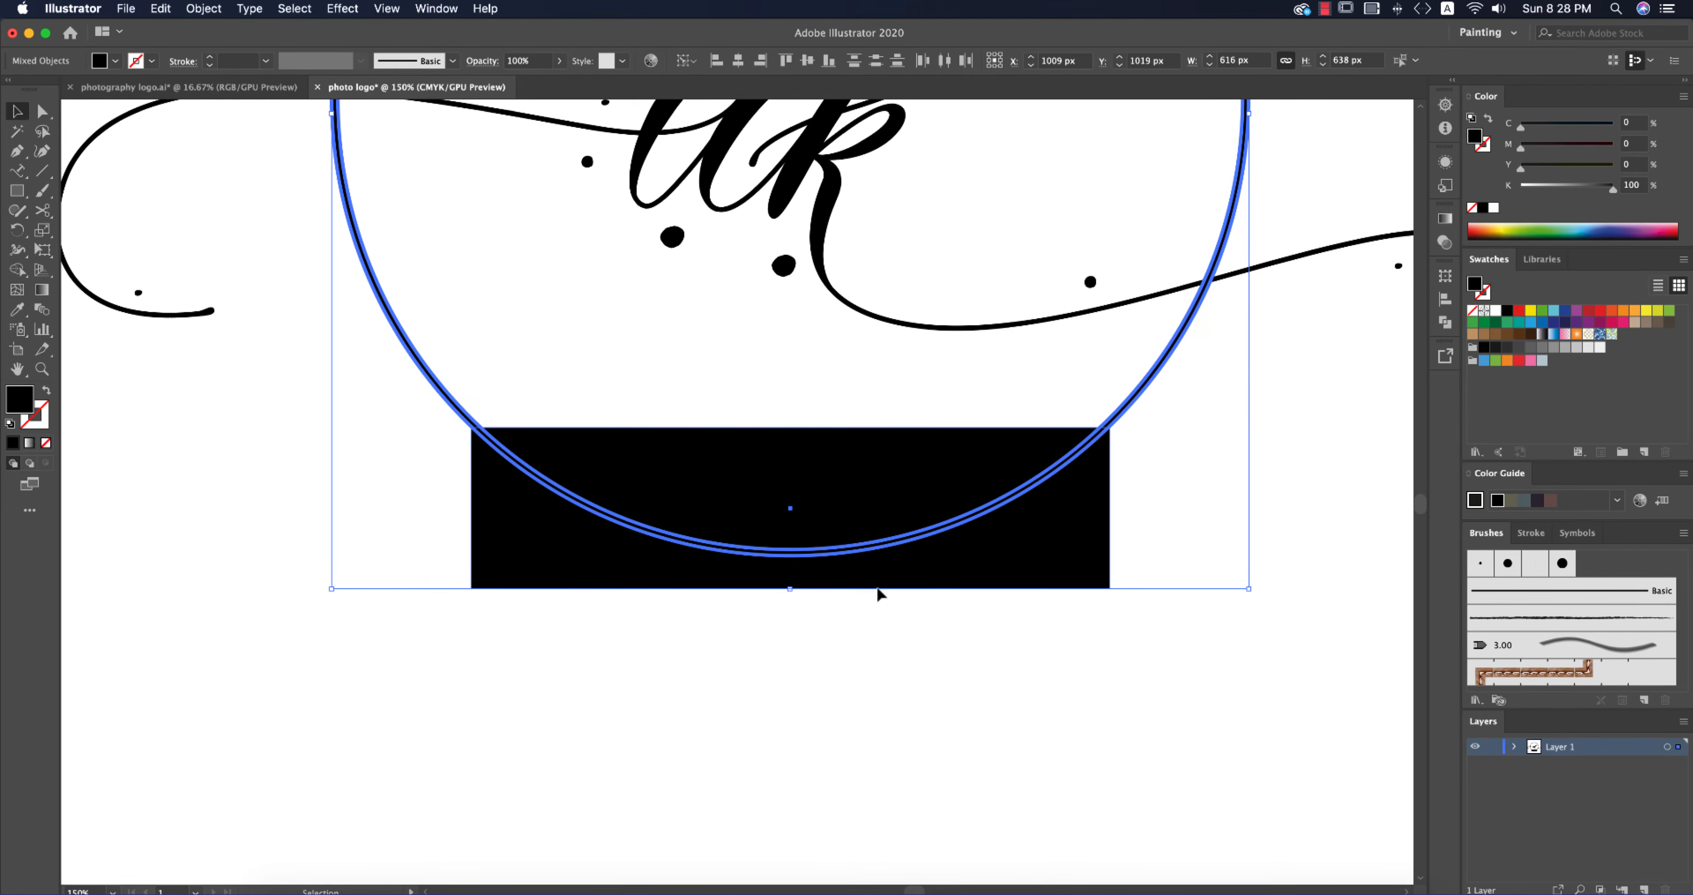
pyautogui.click(918, 663)
# Step: Remove the rectangle and the circle's arc behind the PHOTOGRAPHY text with the Shape Builder tool
pyautogui.click(1096, 459)
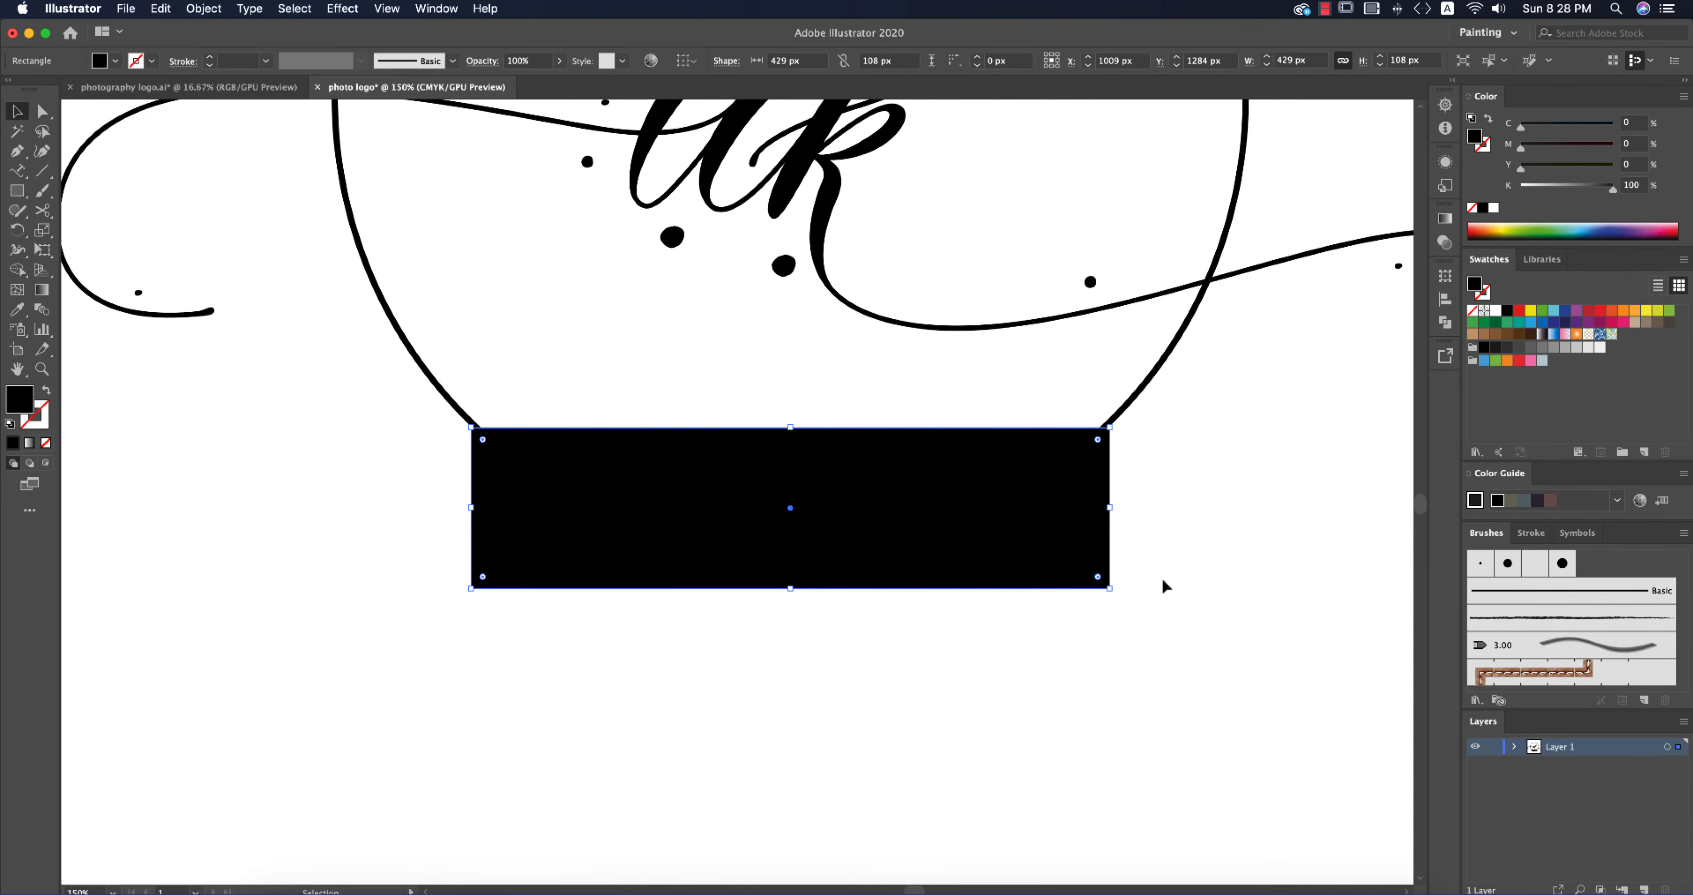
pyautogui.keyDown('shift'); pyautogui.click(1177, 355); pyautogui.keyUp('shift')
pyautogui.scroll(1, 1153, 530)
pyautogui.scroll(-1, 1153, 529)
pyautogui.scroll(-3, 1156, 531)
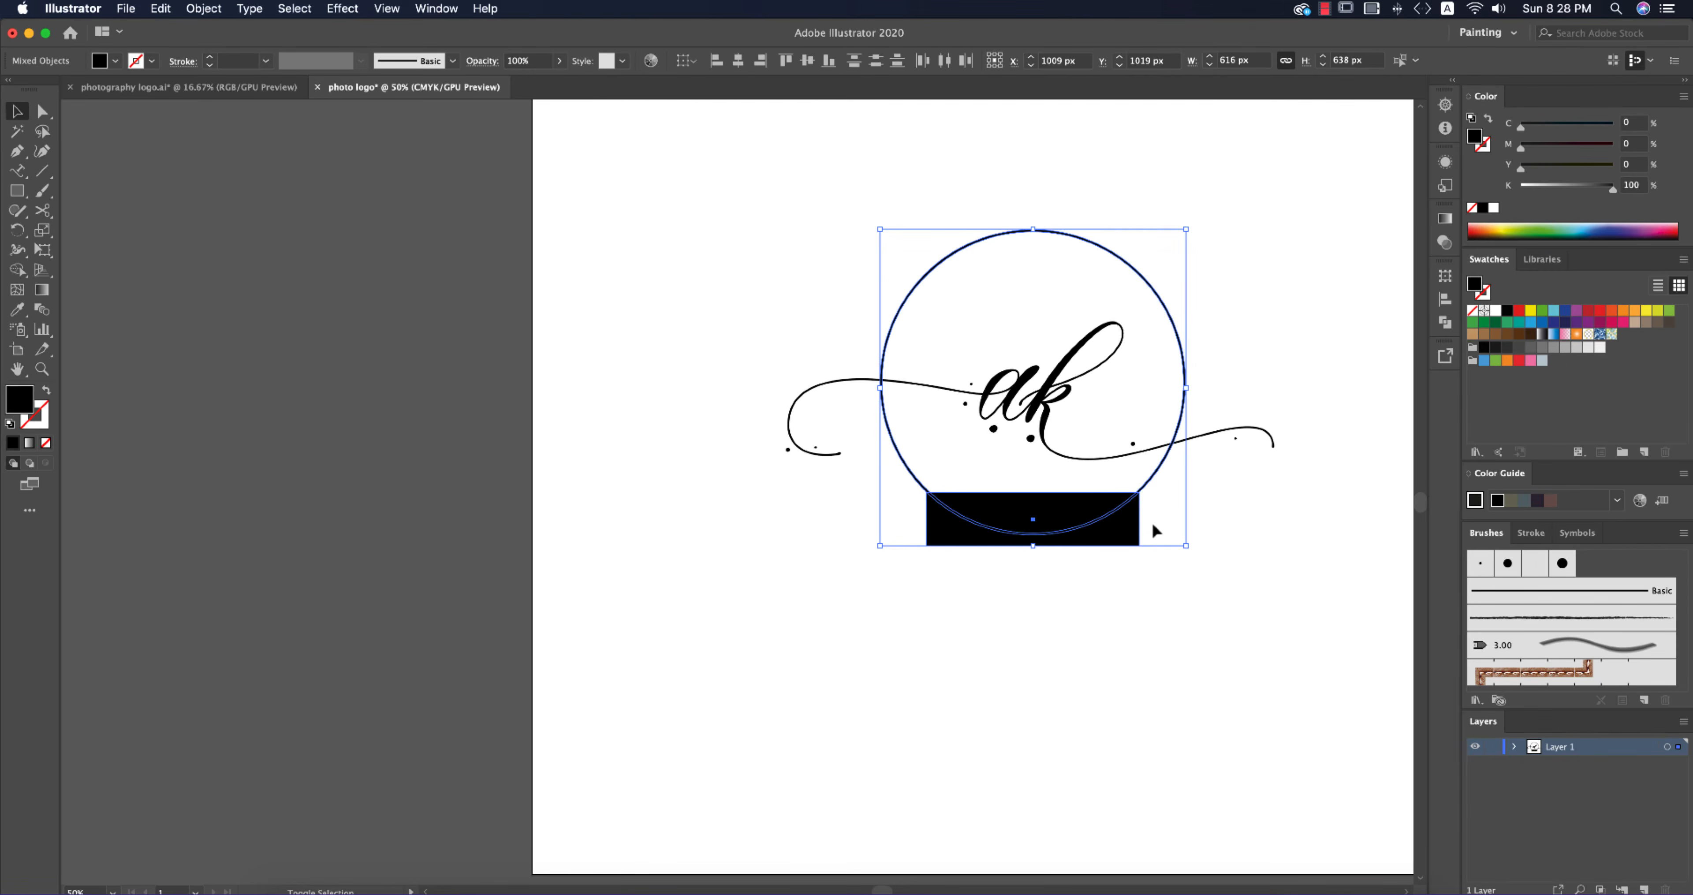
pyautogui.hotkey('shift', 'm')
pyautogui.scroll(3, 1151, 522)
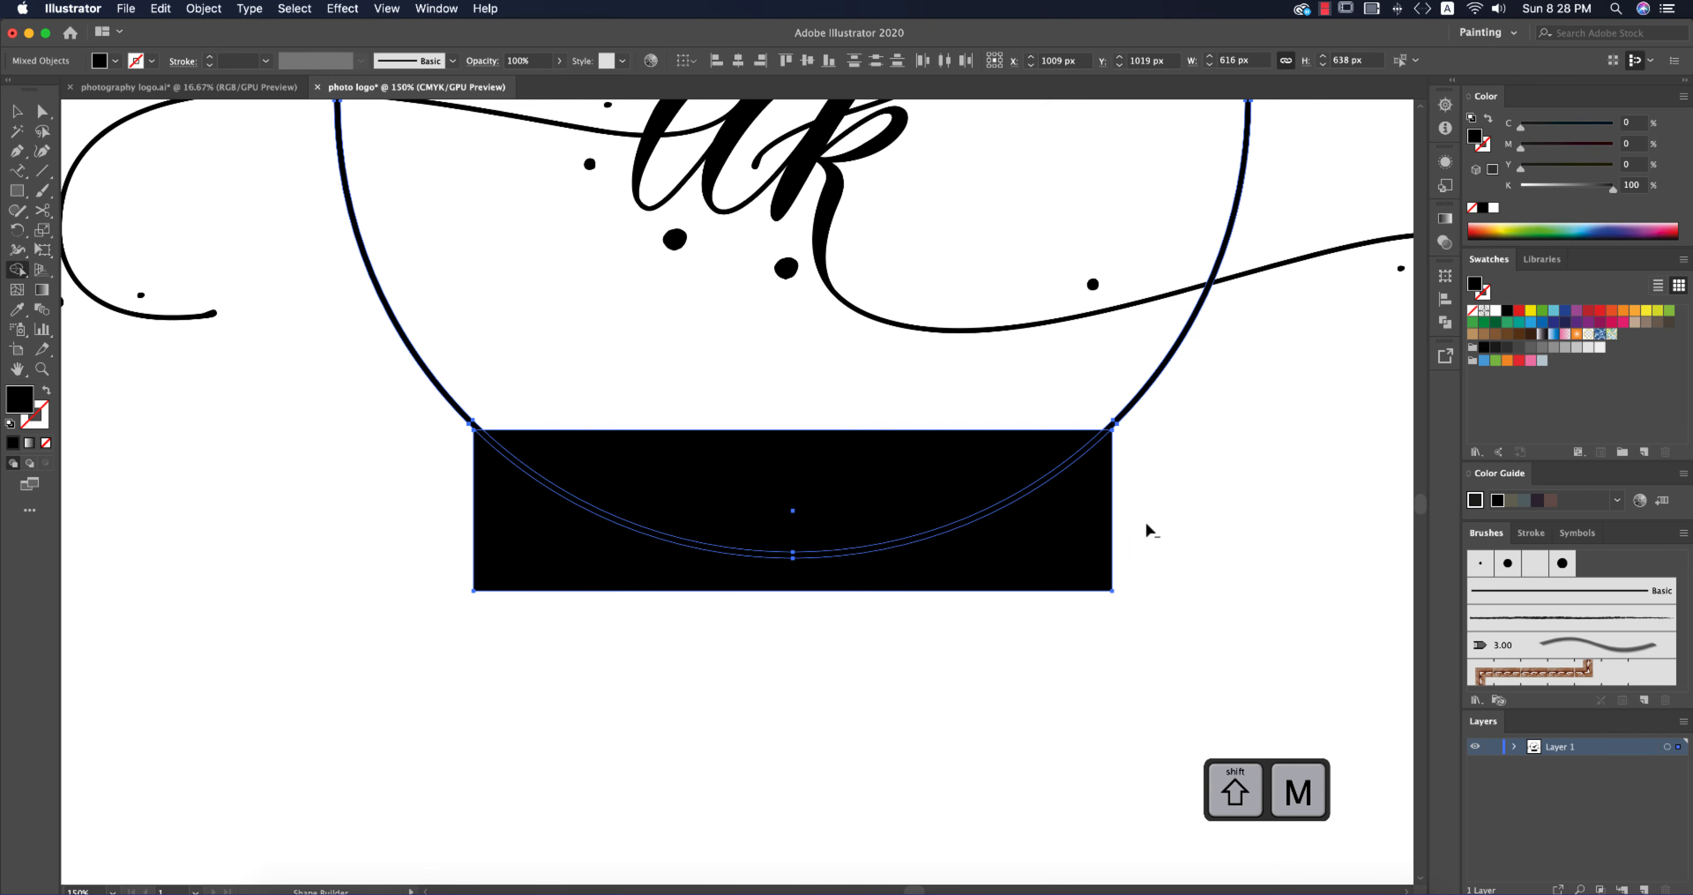
pyautogui.keyDown('alt'); pyautogui.click(1103, 532); pyautogui.keyUp('alt')
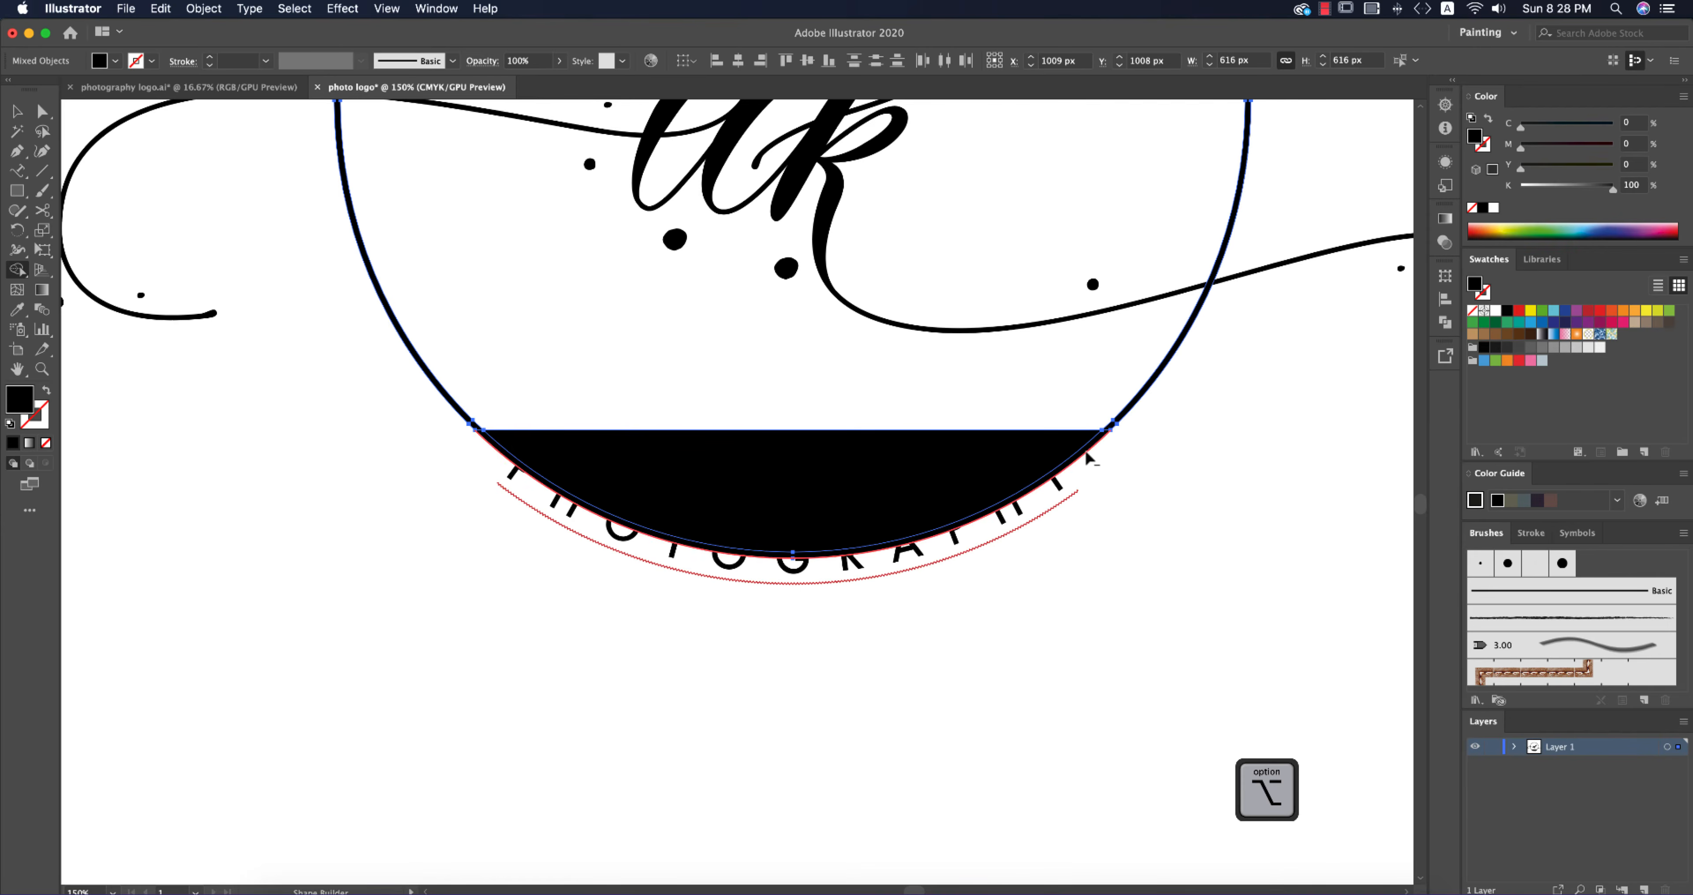
pyautogui.press('super+z')
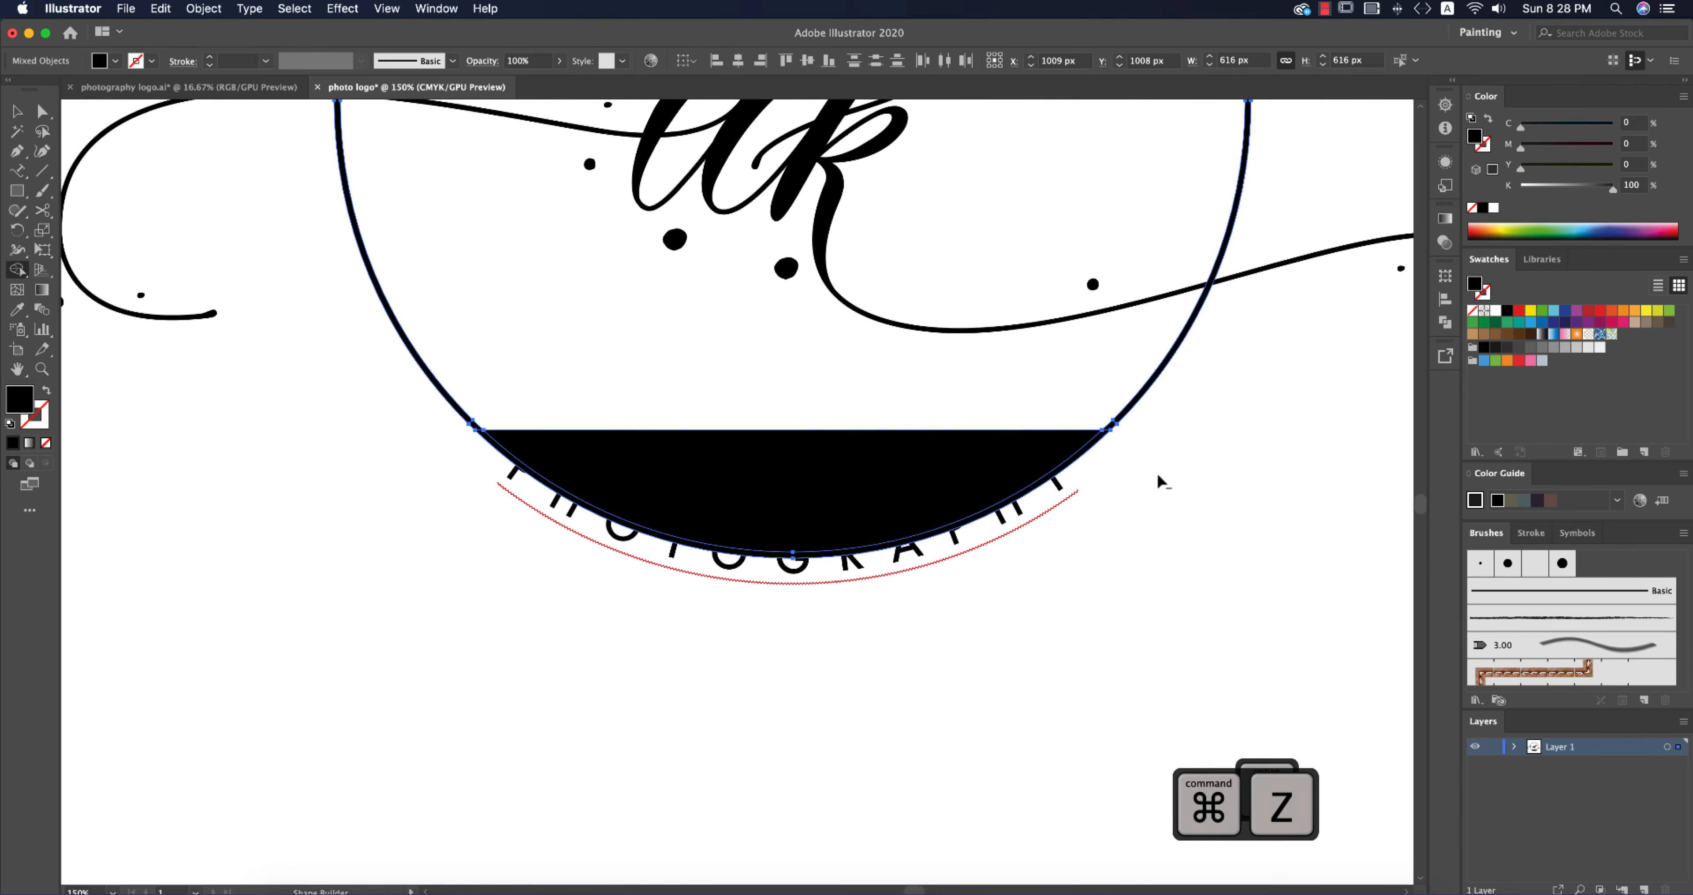
pyautogui.keyDown('alt'); pyautogui.click(1094, 460); pyautogui.keyUp('alt')
pyautogui.press('v')
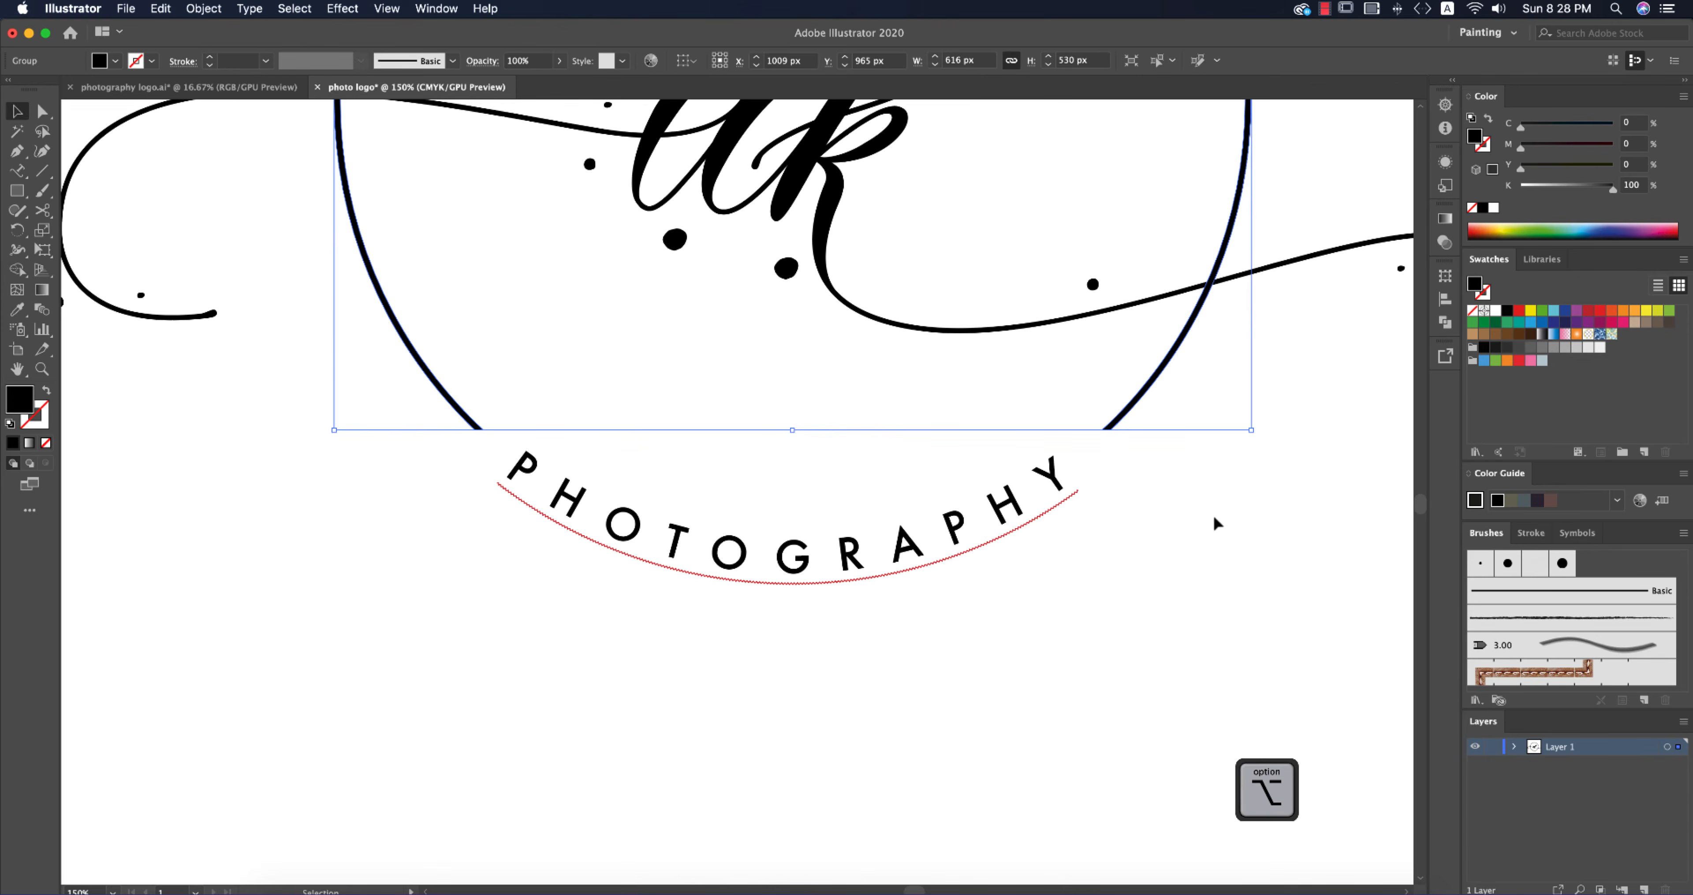
pyautogui.click(1213, 515)
# Step: Place a 34 px black square over each of the two points where the script swashes cross the circle
pyautogui.scroll(-5, 1072, 551)
pyautogui.scroll(4, 1071, 551)
pyautogui.scroll(5, 1073, 556)
pyautogui.scroll(4, 1118, 624)
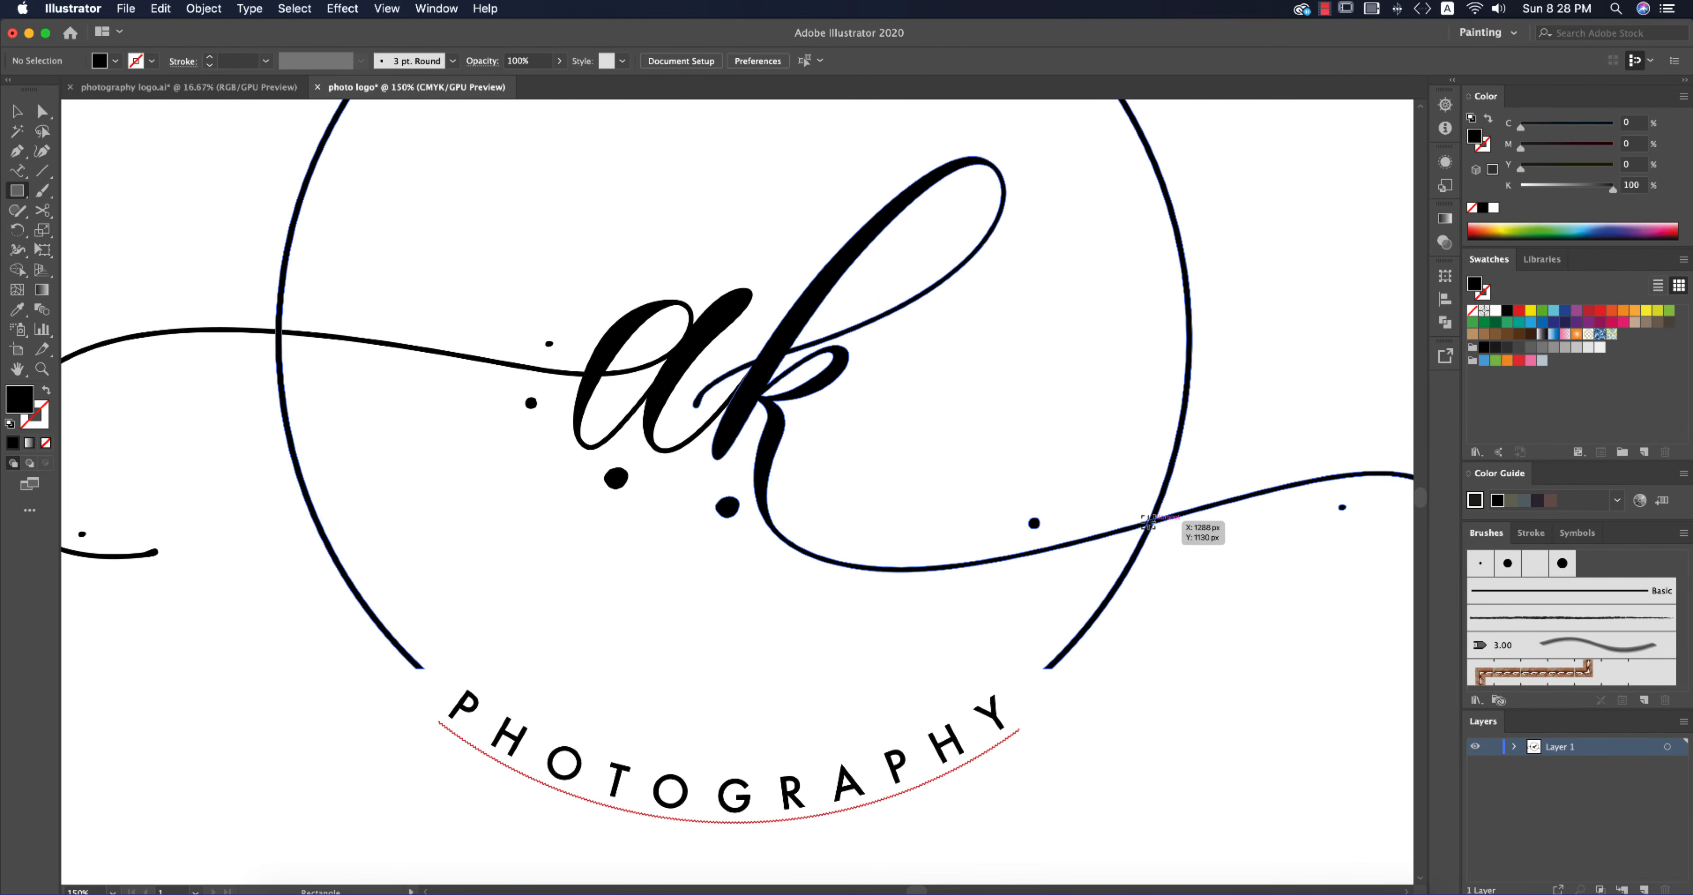
pyautogui.moveTo(1146, 516)
pyautogui.mouseDown()
pyautogui.moveTo(1172, 540)
pyautogui.moveTo(420, 428)
pyautogui.moveTo(272, 332)
pyautogui.moveTo(284, 345)
pyautogui.mouseUp()
pyautogui.press('v')
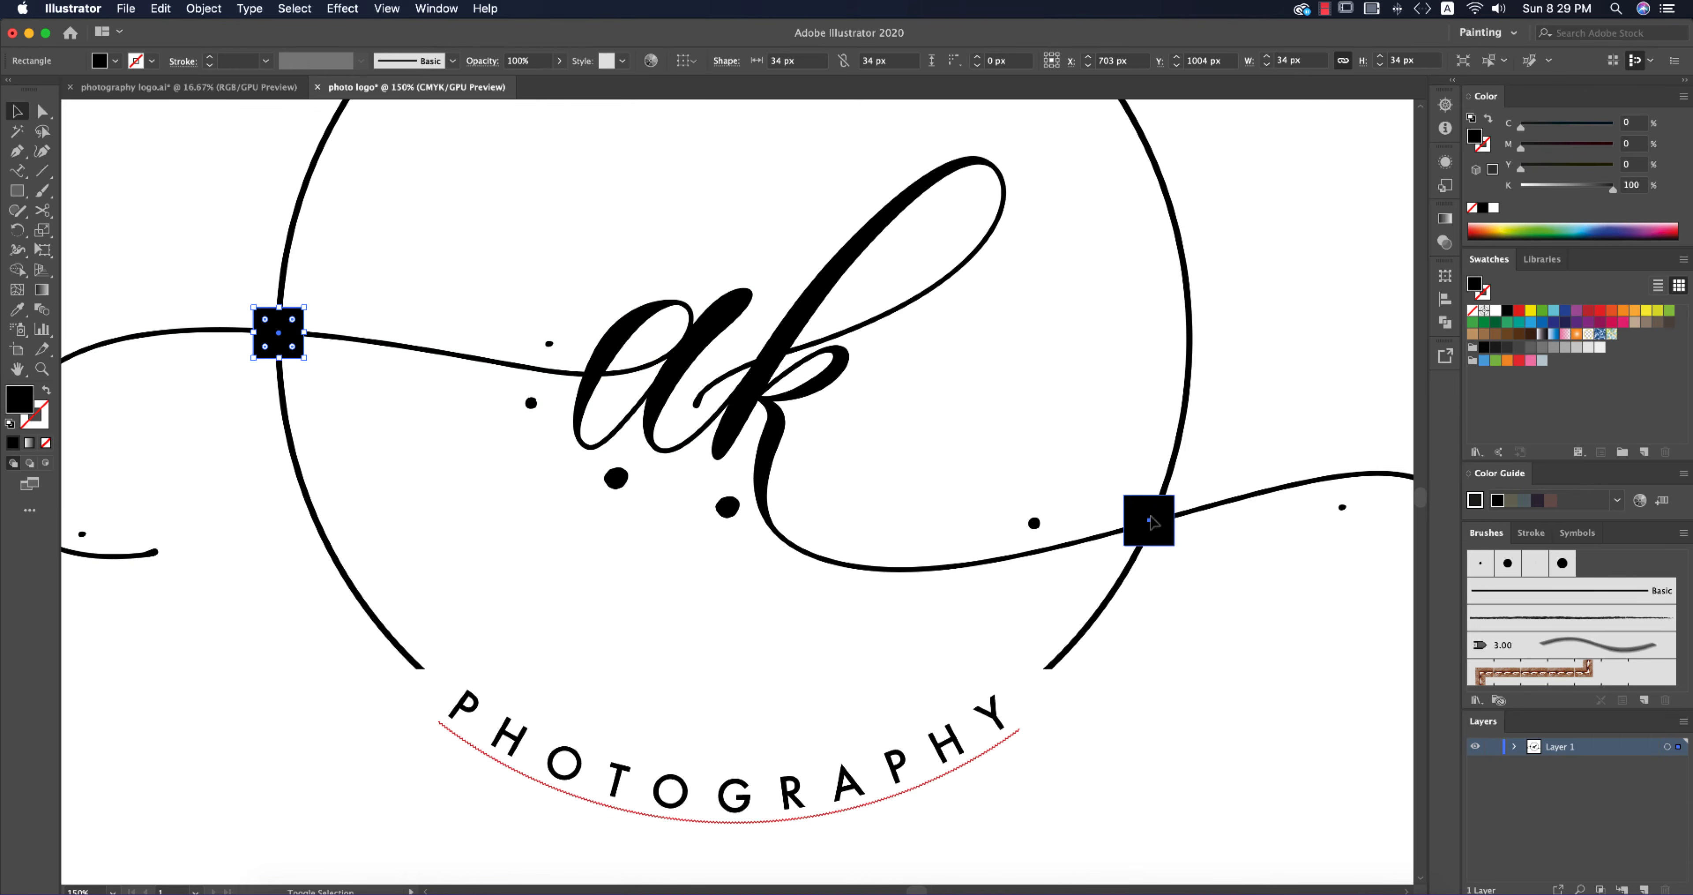
# Step: Cut gaps in the circle at both swash crossings by removing the small squares and covered arcs with Shape Builder
pyautogui.keyDown('shift'); pyautogui.click(1151, 523); pyautogui.keyUp('shift')
pyautogui.keyDown('shift'); pyautogui.click(1191, 396); pyautogui.keyUp('shift')
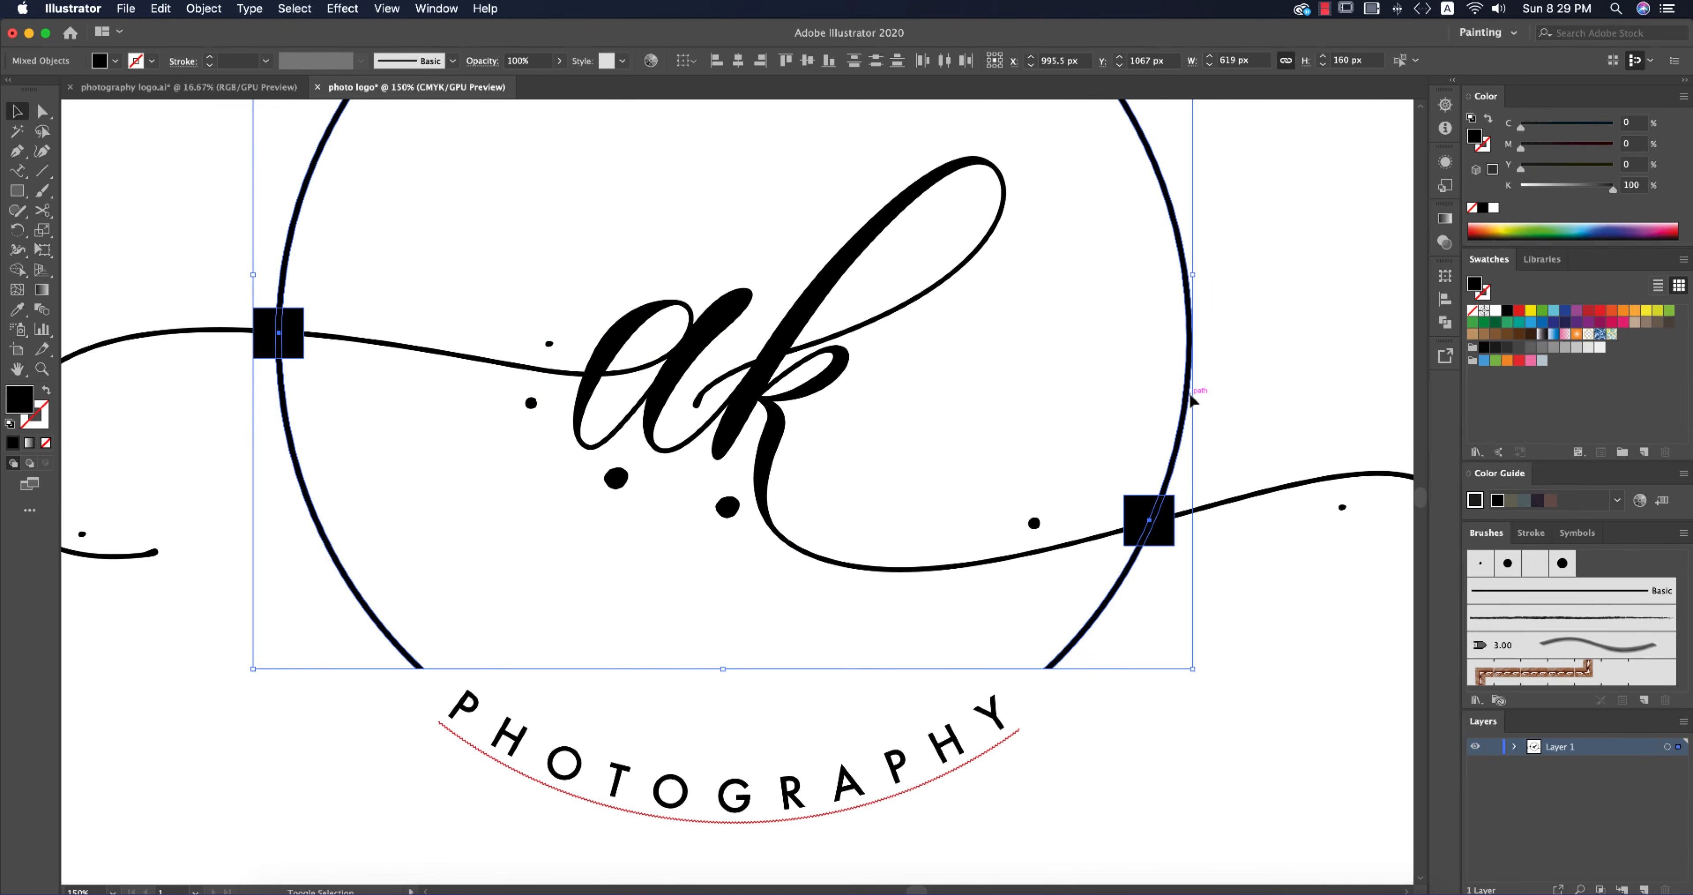
pyautogui.hotkey('shift', 'm')
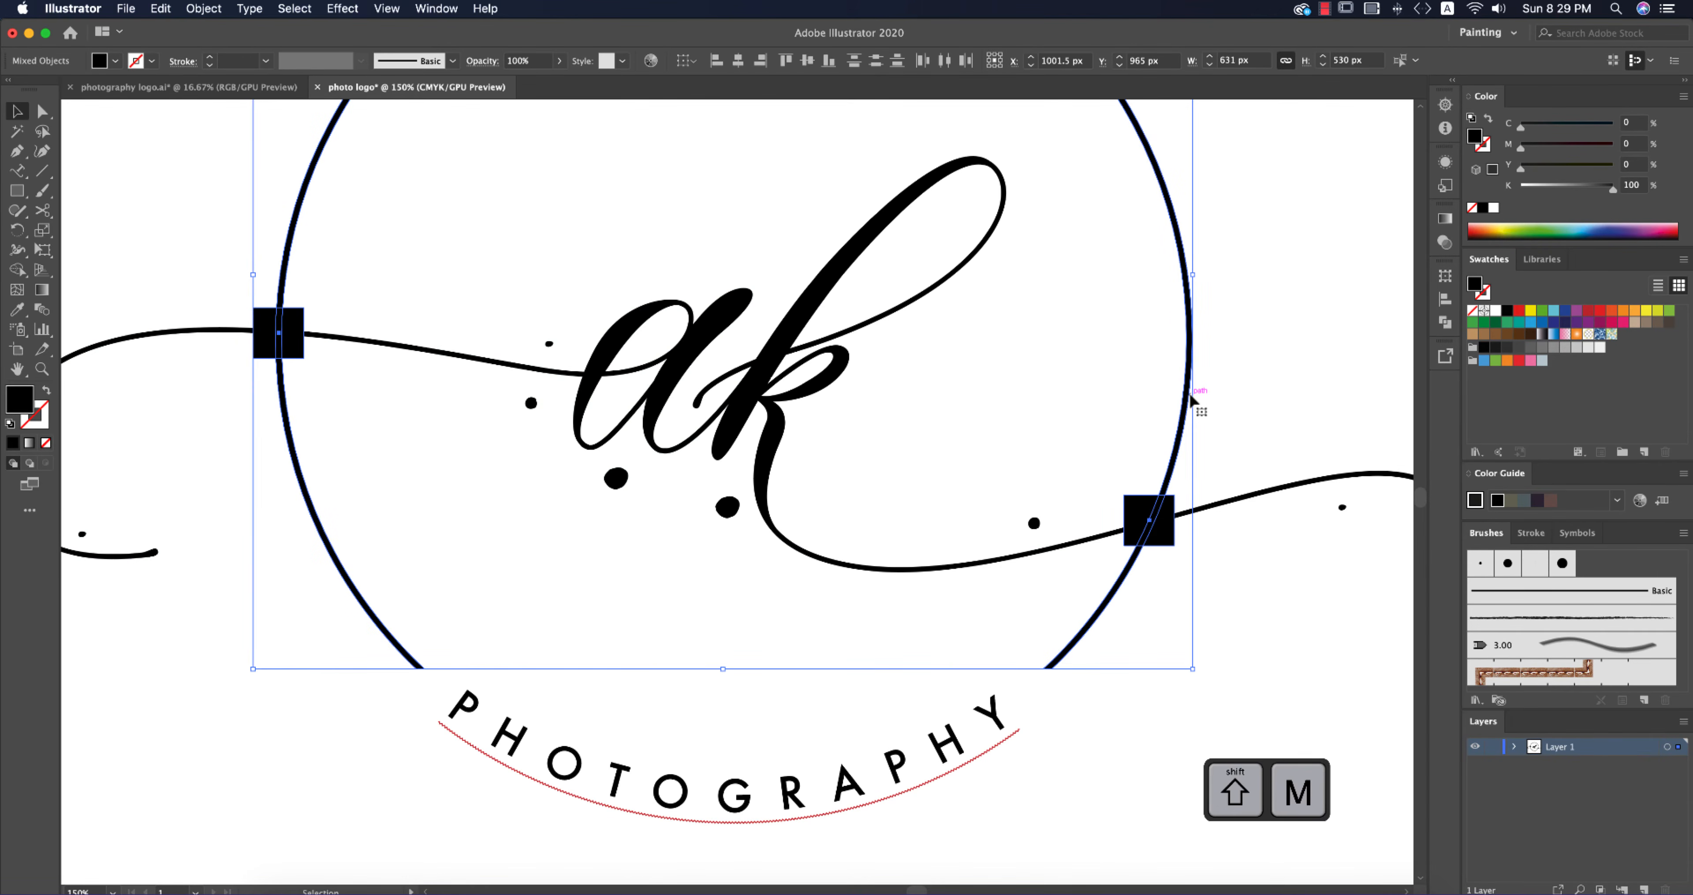
pyautogui.press('alt')
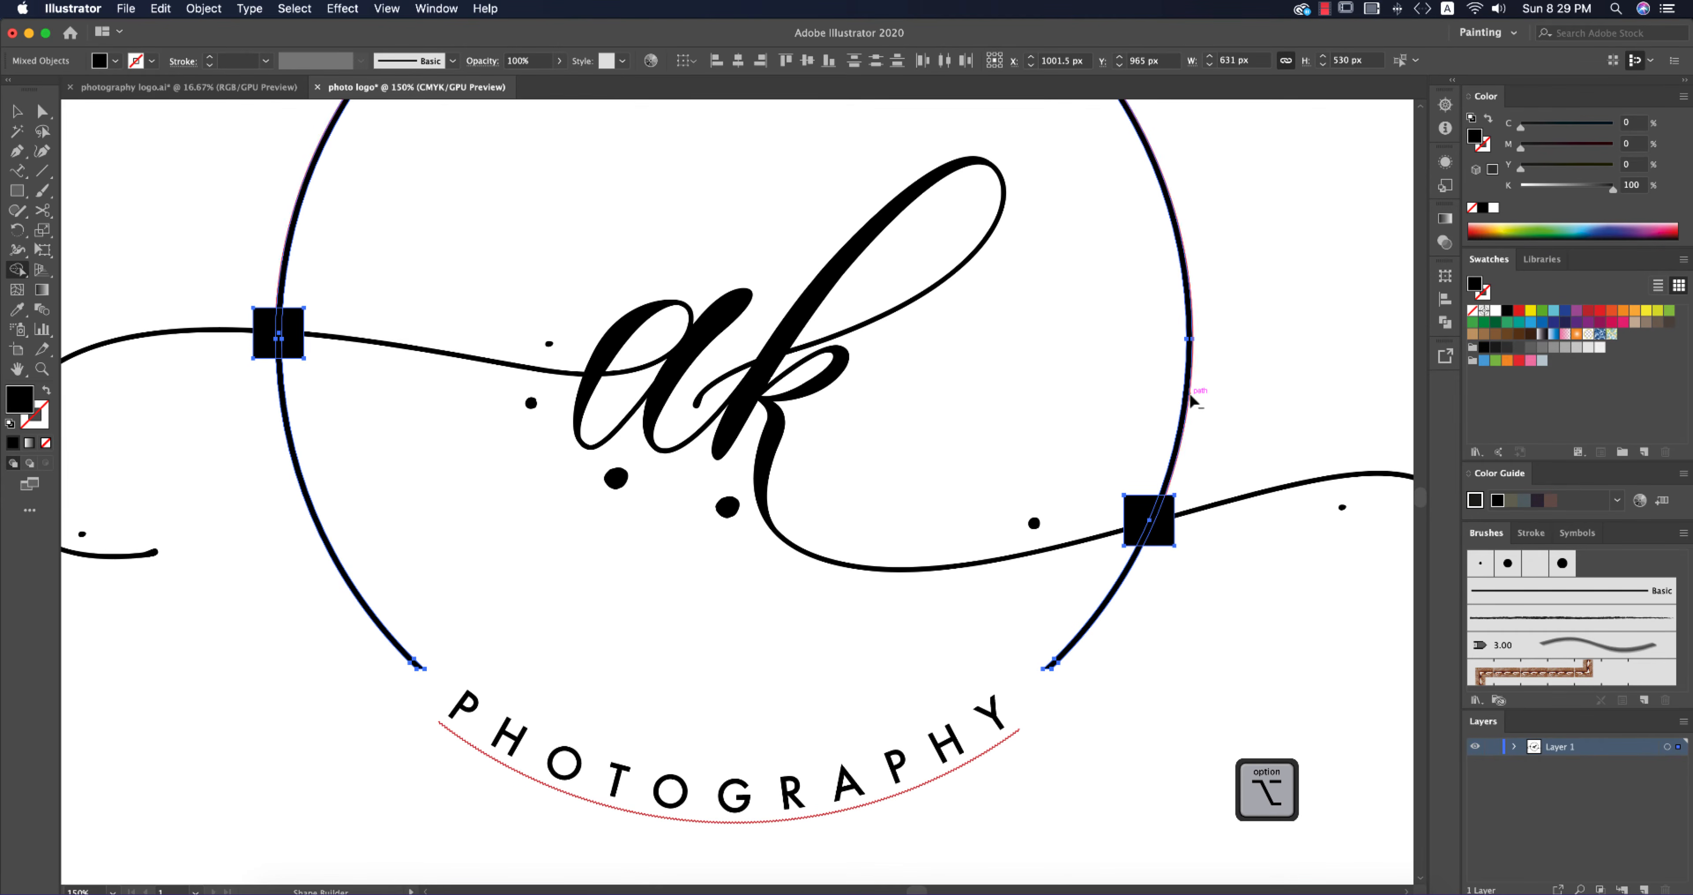
pyautogui.moveTo(1158, 531); pyautogui.dragTo(1068, 487)
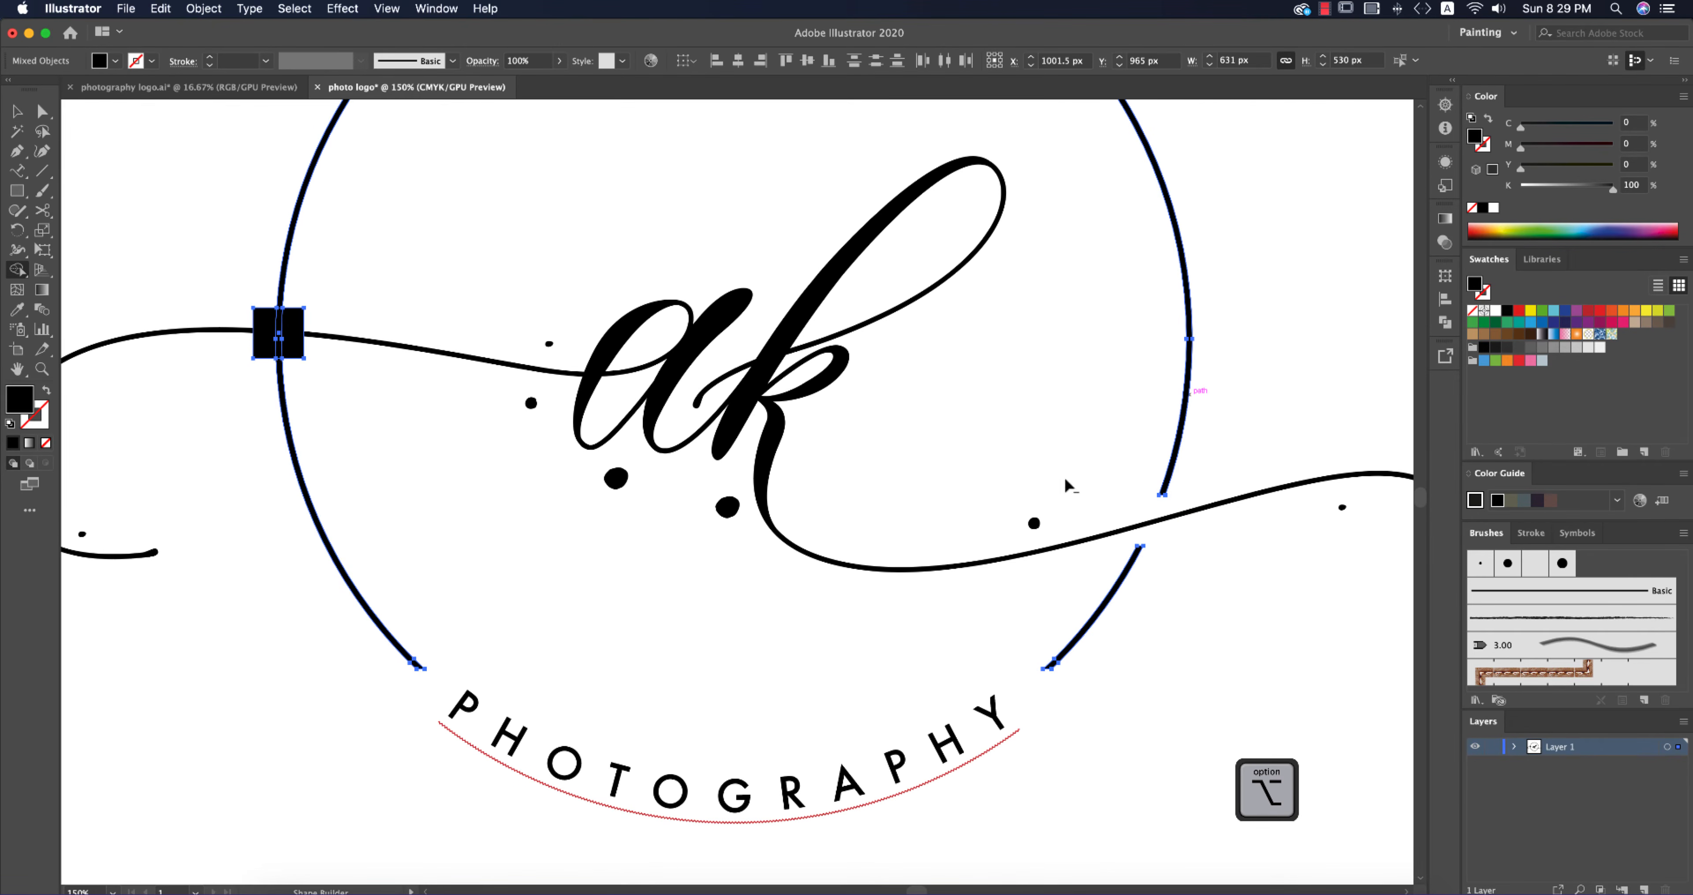
pyautogui.keyDown('alt'); pyautogui.click(270, 335); pyautogui.keyUp('alt')
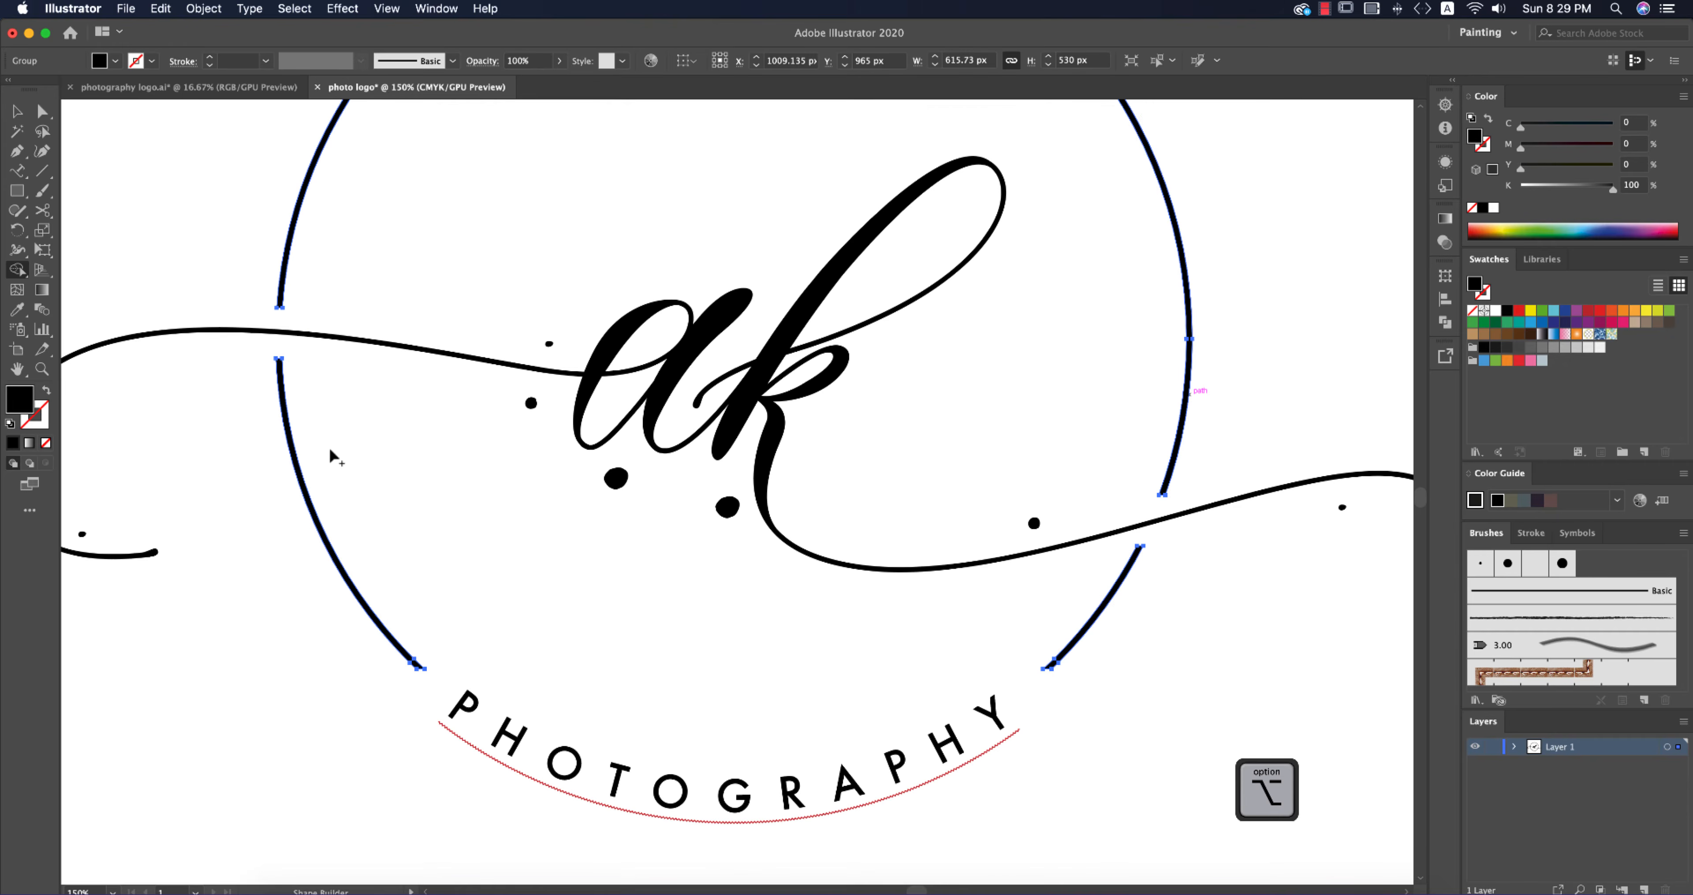
pyautogui.press('v')
pyautogui.click(545, 507)
# Step: Convert the PHOTOGRAPHY text to outlines and undo the conversion
pyautogui.scroll(-3, 1007, 714)
pyautogui.scroll(1, 1008, 714)
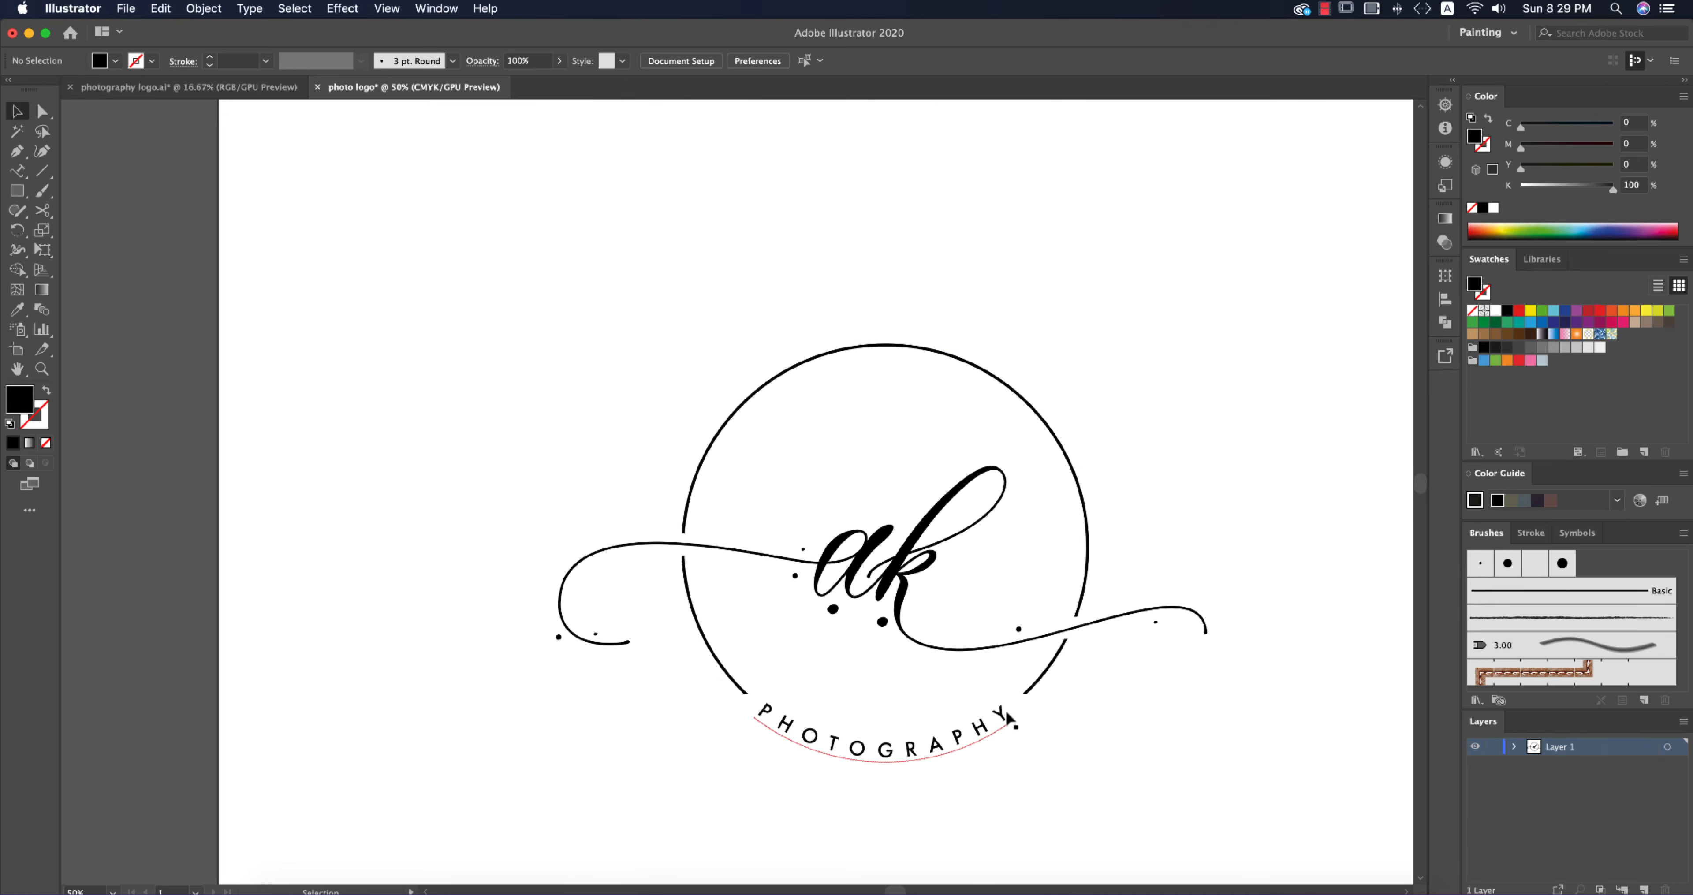
pyautogui.click(980, 728)
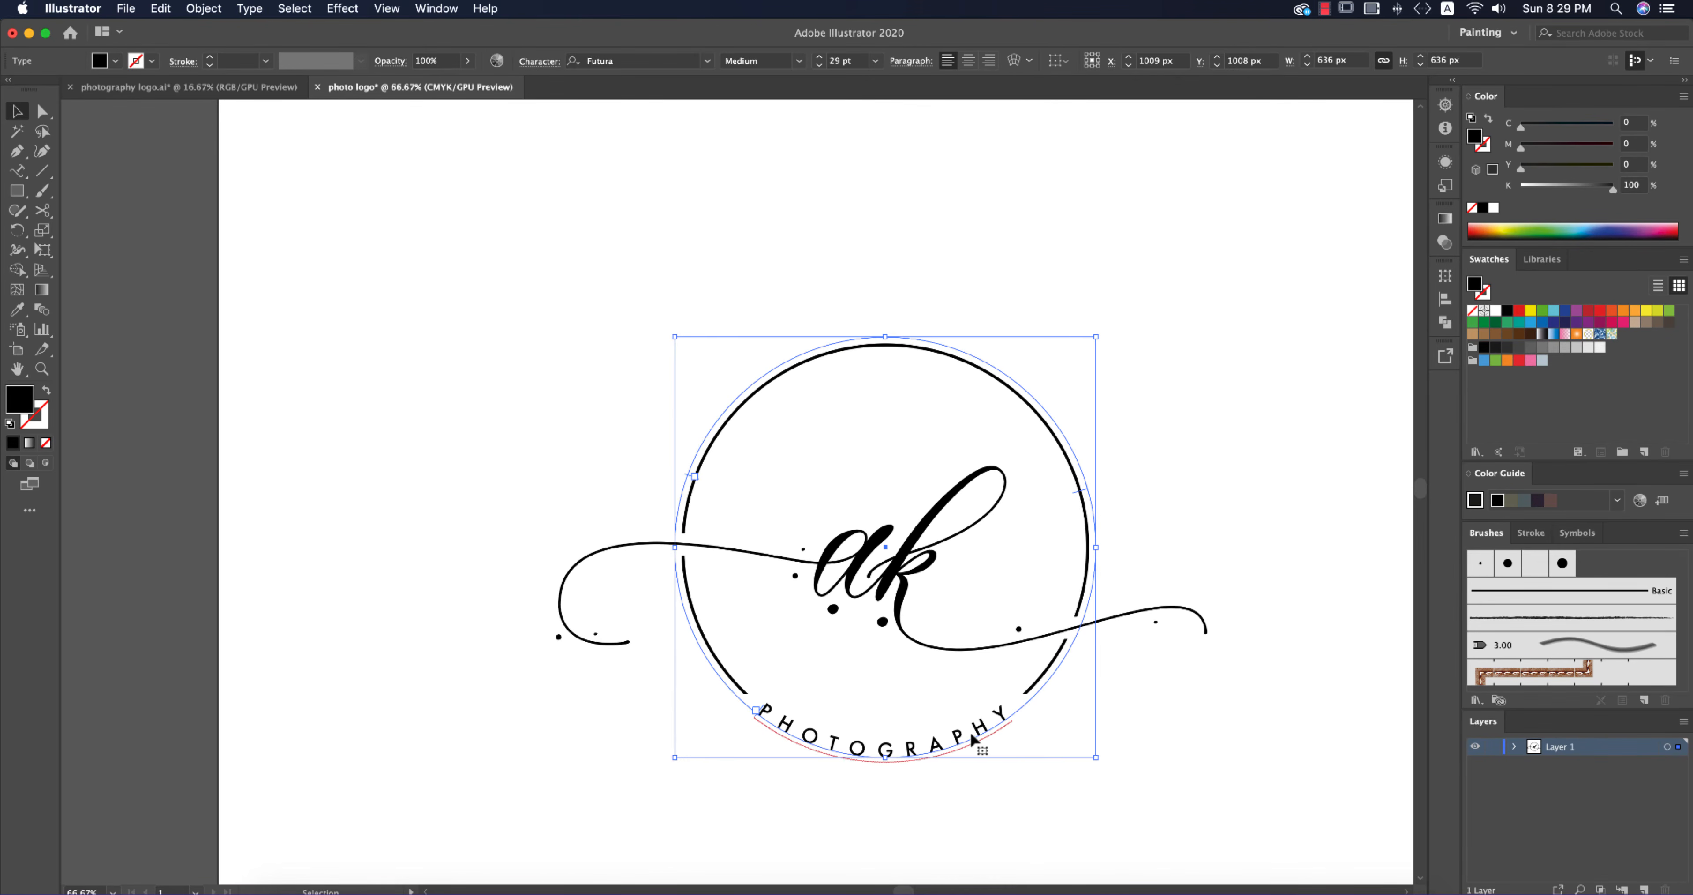
pyautogui.rightClick(975, 730)
pyautogui.click(1021, 687)
pyautogui.click(1160, 729)
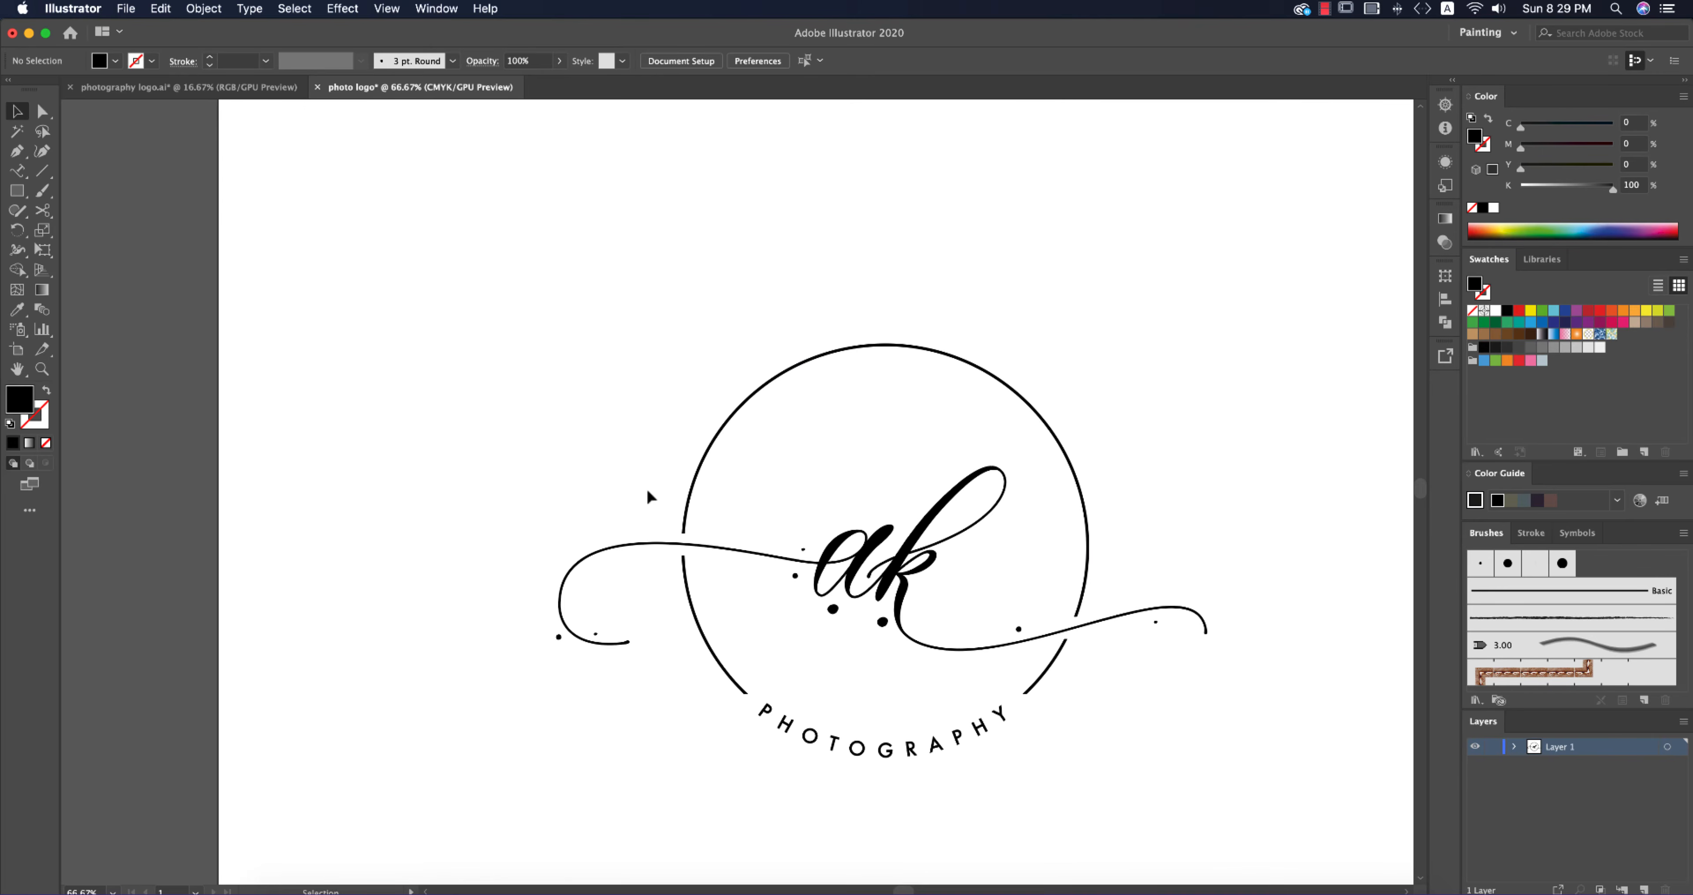
pyautogui.click(1013, 723)
pyautogui.click(1163, 753)
pyautogui.press('super+minus')
pyautogui.press('super+minus')
pyautogui.press('super+z')
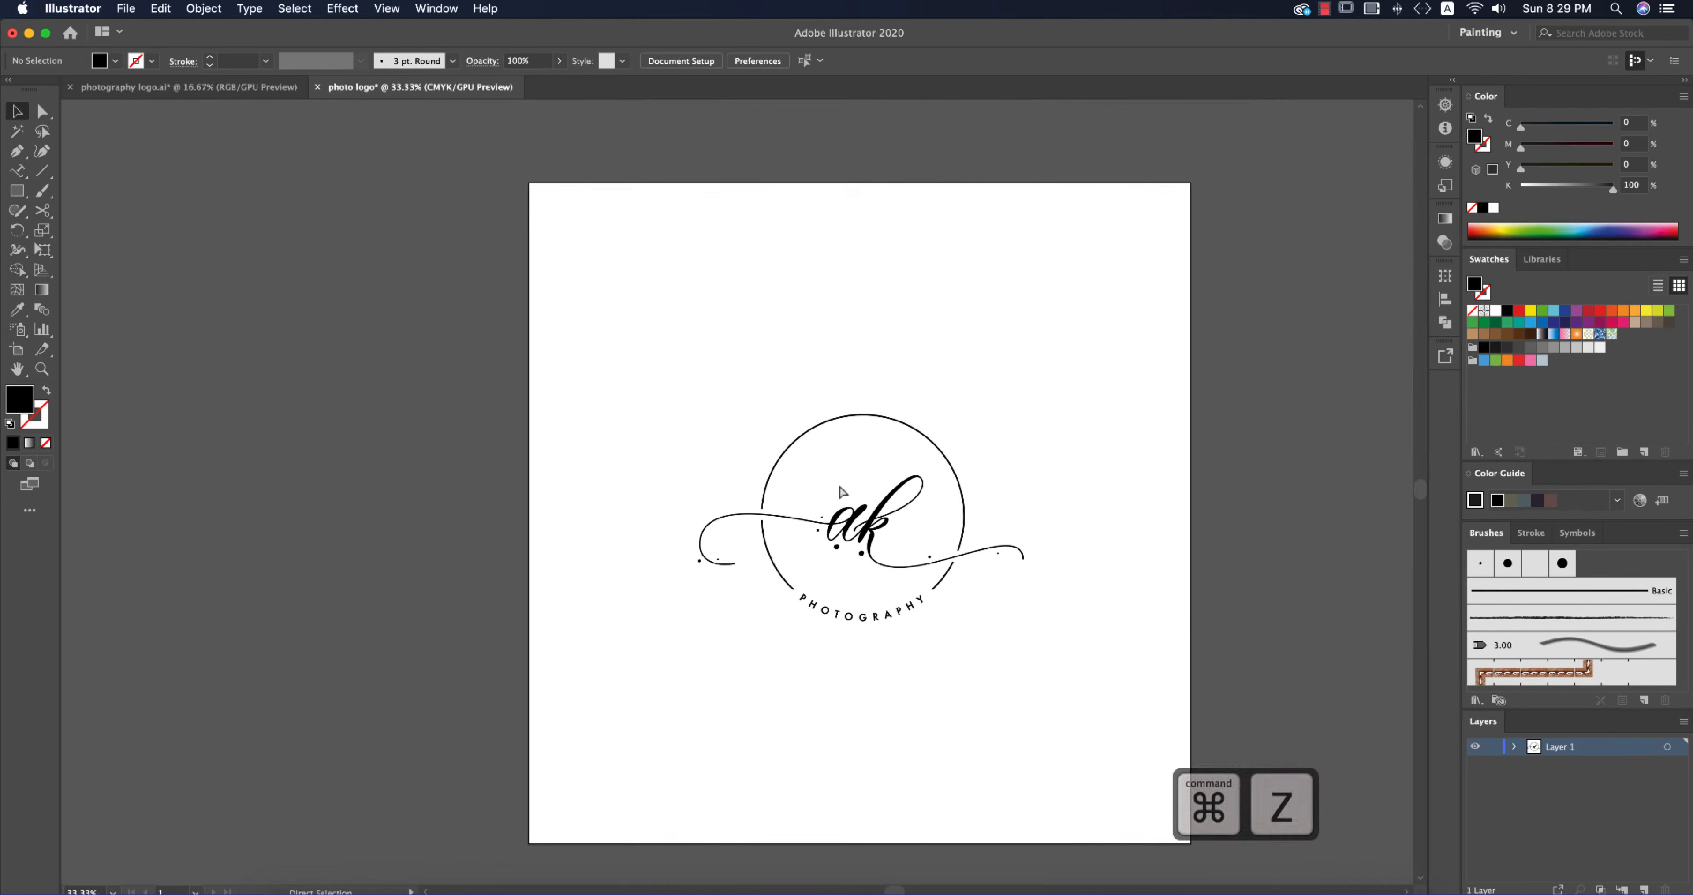
# Step: Duplicate the complete logo with its editable text onto the empty canvas to the left of the artboard
pyautogui.moveTo(956, 571); pyautogui.dragTo(335, 570)
pyautogui.click(536, 640)
pyautogui.moveTo(703, 423); pyautogui.dragTo(1078, 653)
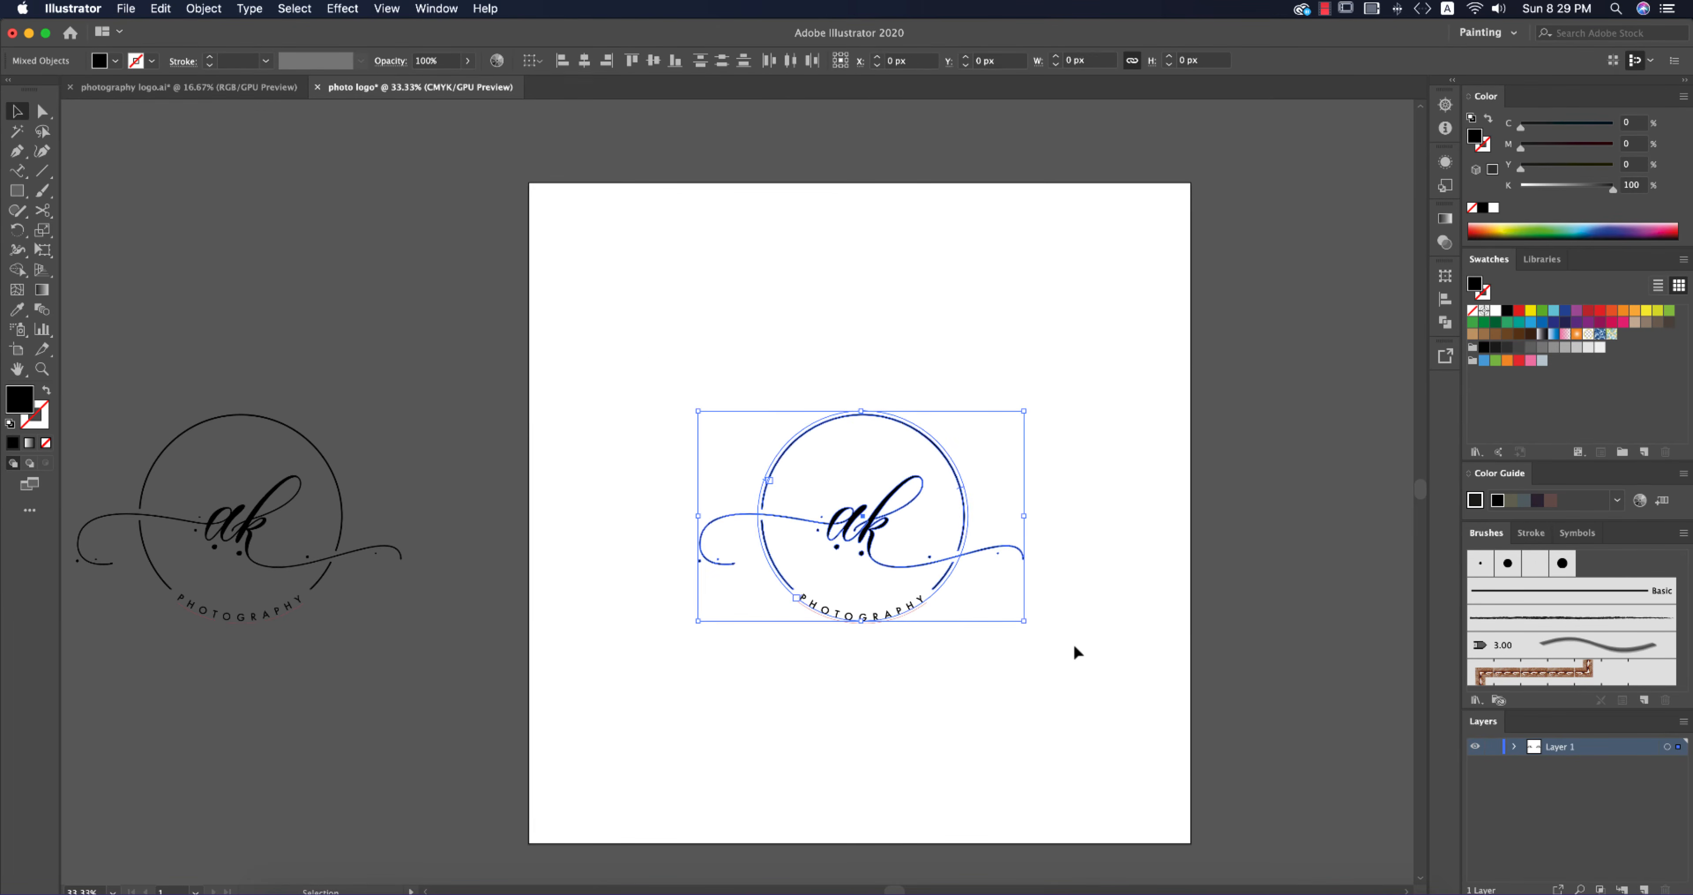
pyautogui.click(989, 694)
# Step: Convert the PHOTOGRAPHY text of the logo on the artboard to outlines
pyautogui.click(868, 633)
pyautogui.rightClick(873, 637)
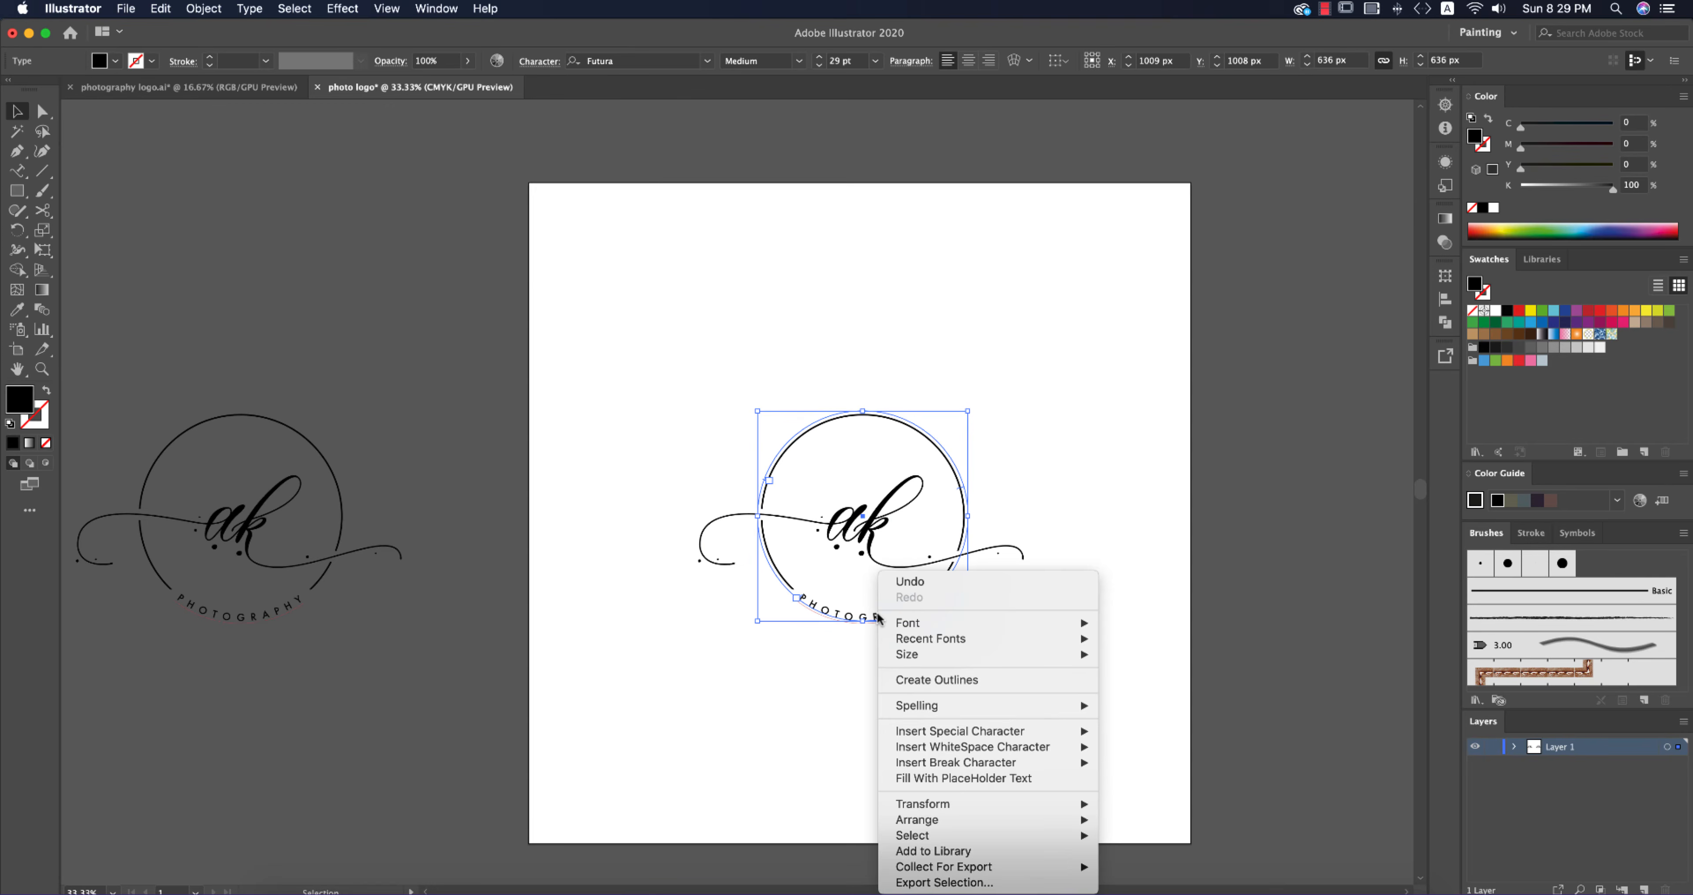
pyautogui.click(946, 680)
pyautogui.click(909, 684)
# Step: Group all parts of the logo on the artboard and enlarge the group around its center to about 1261 px wide
pyautogui.scroll(2, 935, 604)
pyautogui.click(815, 480)
pyautogui.click(1049, 616)
pyautogui.scroll(-2, 1047, 612)
pyautogui.moveTo(1089, 650); pyautogui.dragTo(1038, 622)
pyautogui.moveTo(603, 339); pyautogui.dragTo(1131, 684)
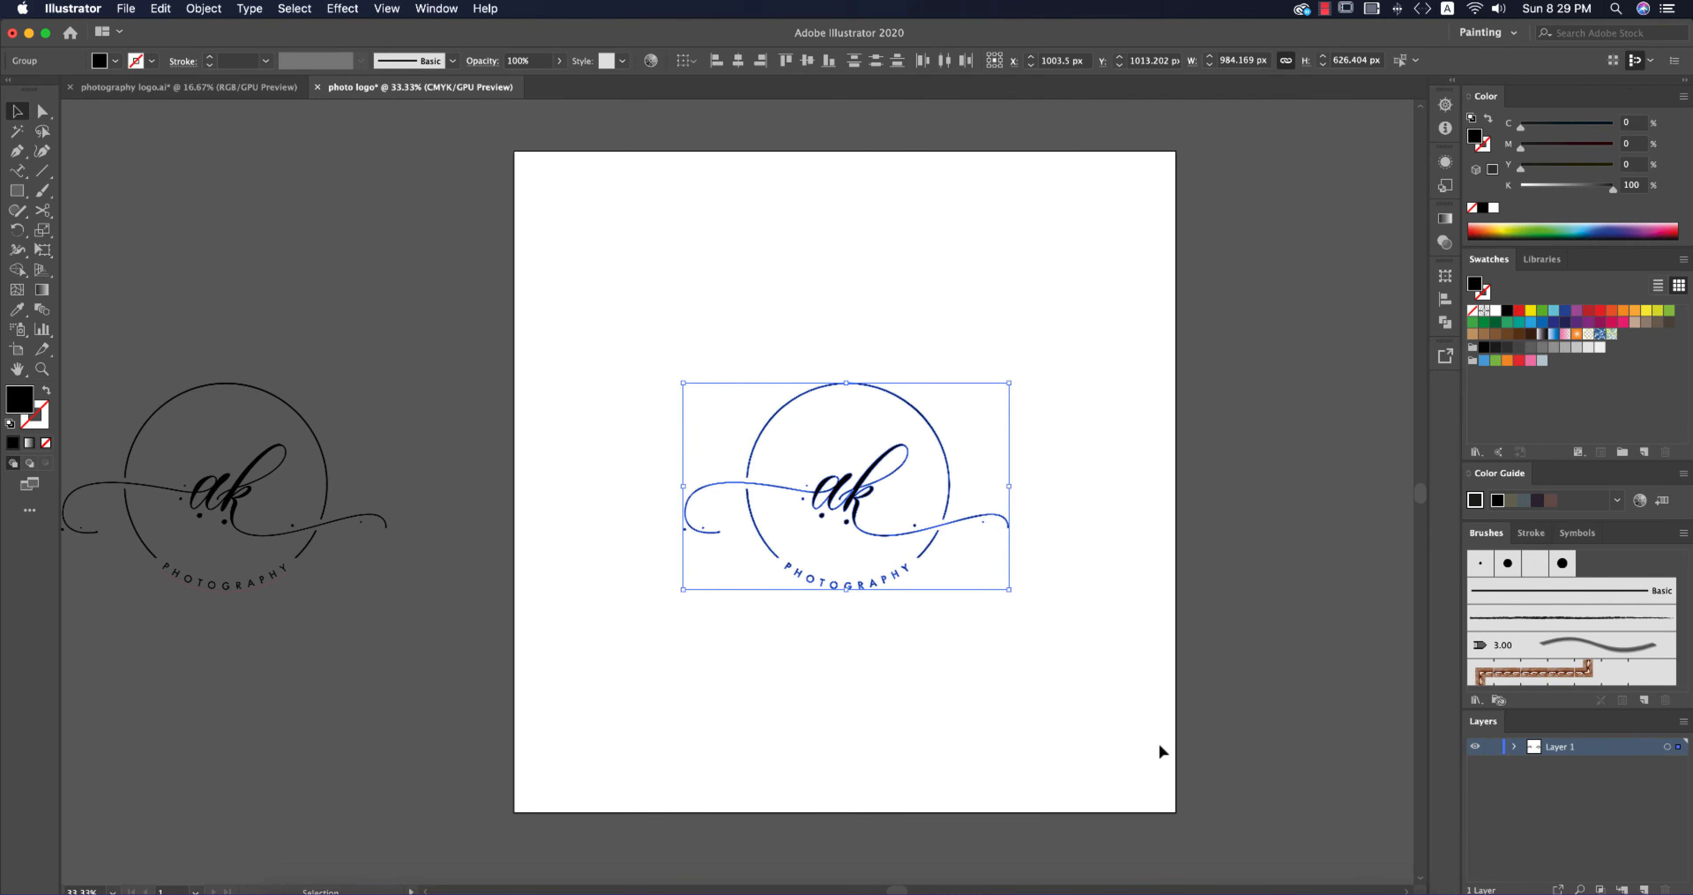
pyautogui.press('super+g')
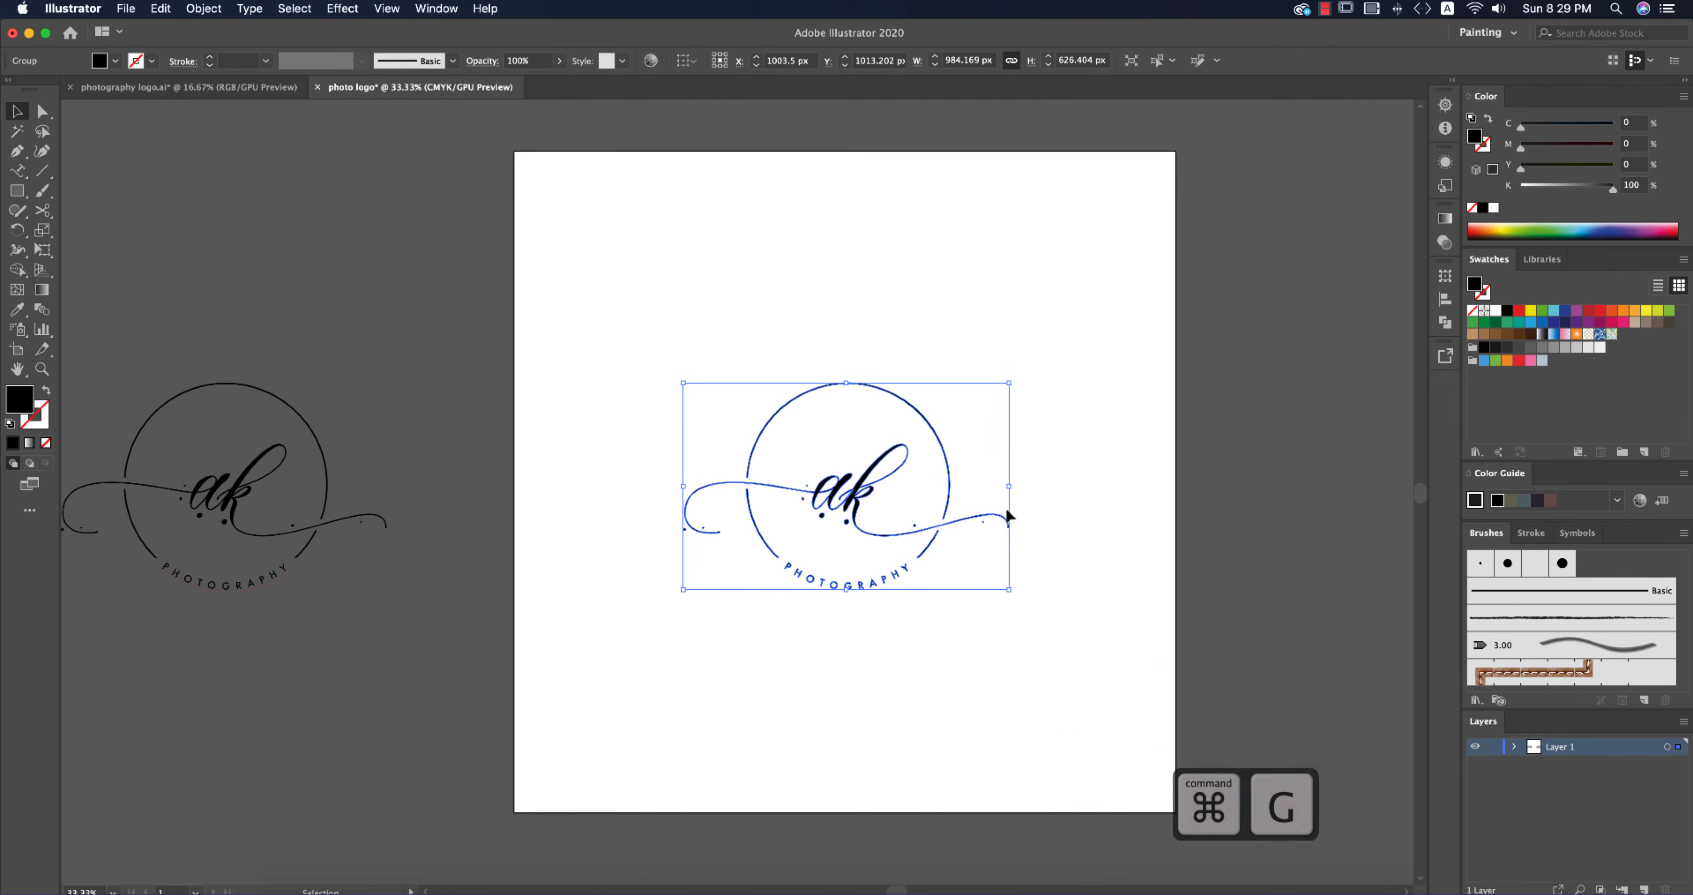
pyautogui.moveTo(1009, 493); pyautogui.dragTo(1055, 489)
pyautogui.click(1131, 539)
# Step: Duplicate the artboard together with its logo to the right of the original artboard
pyautogui.scroll(-3, 951, 449)
pyautogui.moveTo(1173, 459); pyautogui.dragTo(848, 402)
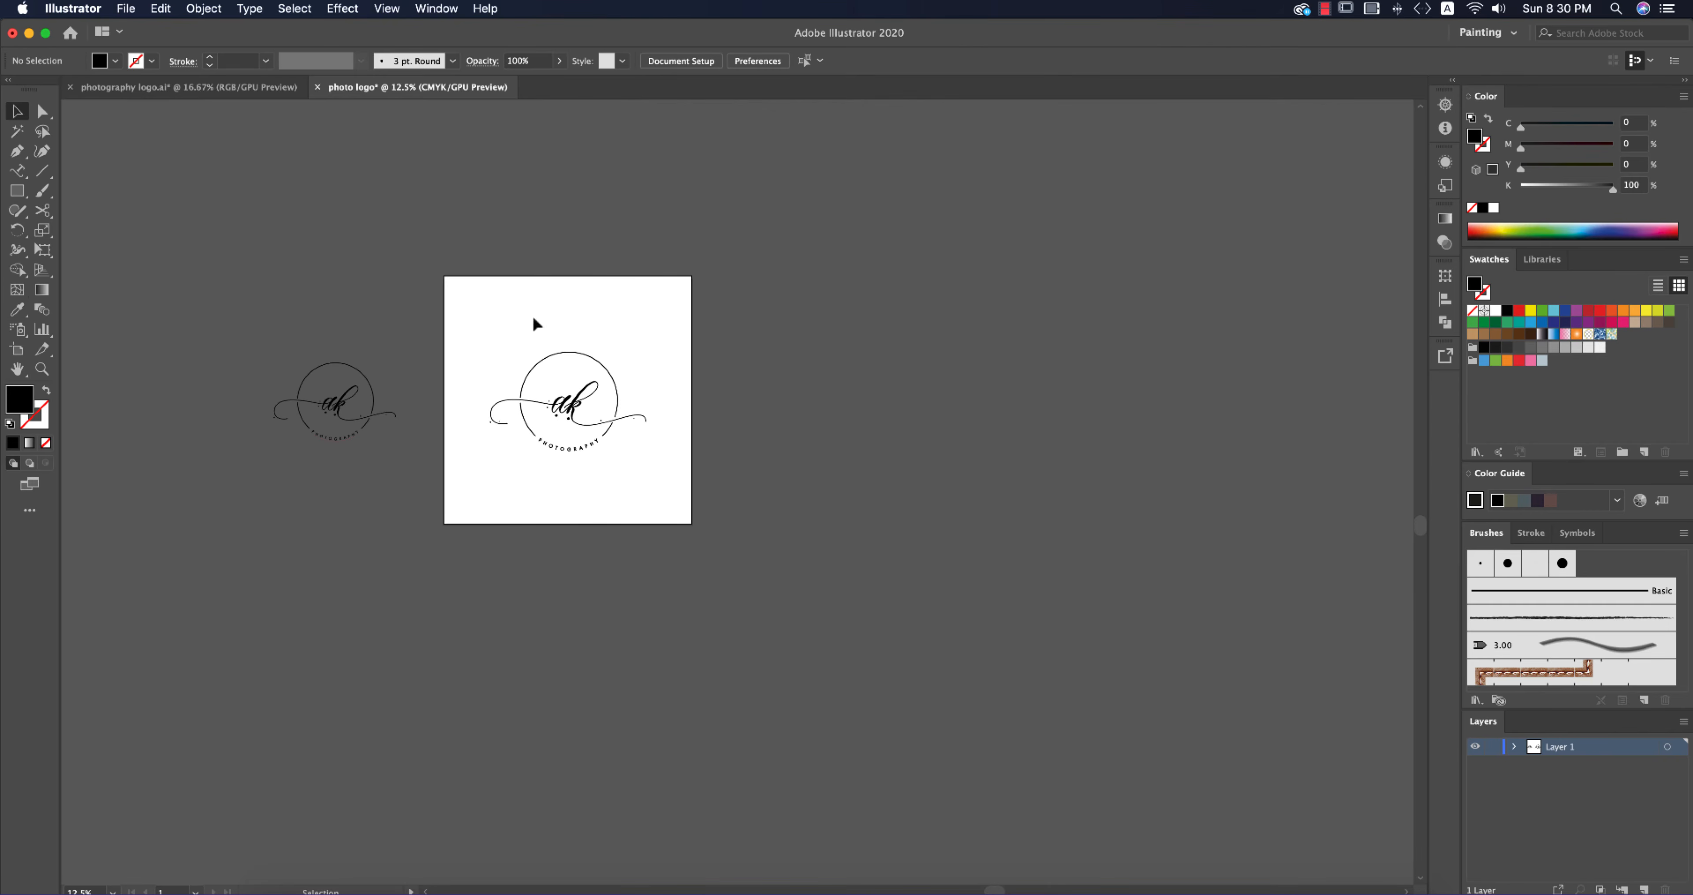
pyautogui.click(23, 352)
pyautogui.moveTo(540, 322); pyautogui.dragTo(839, 318)
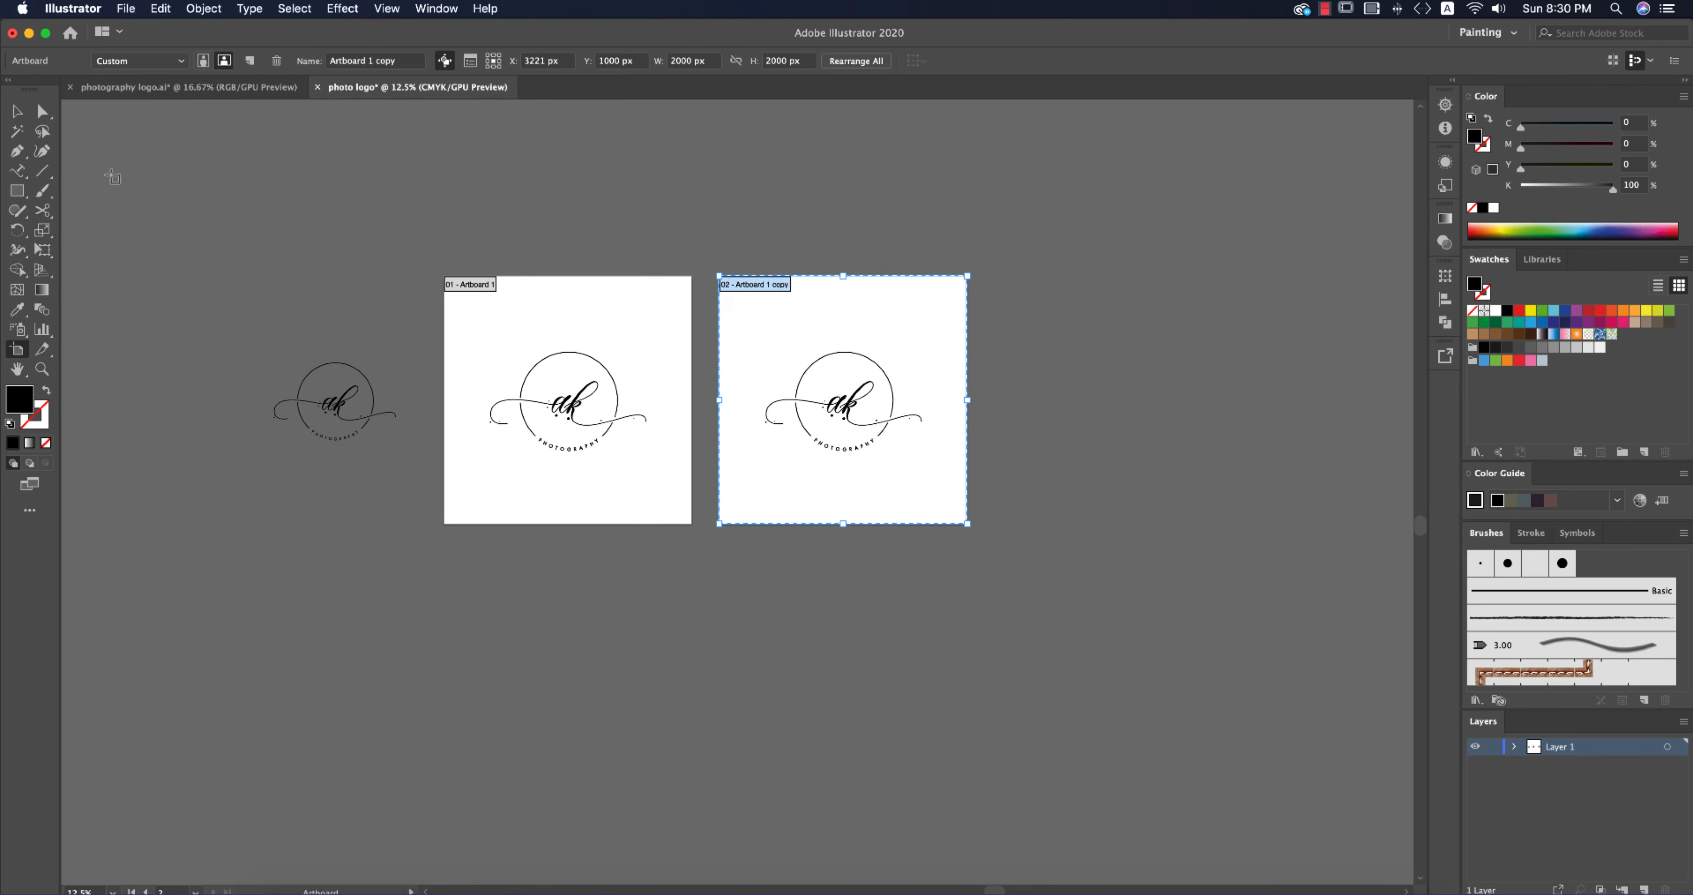
# Step: Draw a 2000 × 2000 px black rectangle that exactly covers the second artboard
pyautogui.click(19, 117)
pyautogui.moveTo(15, 197); pyautogui.dragTo(68, 194)
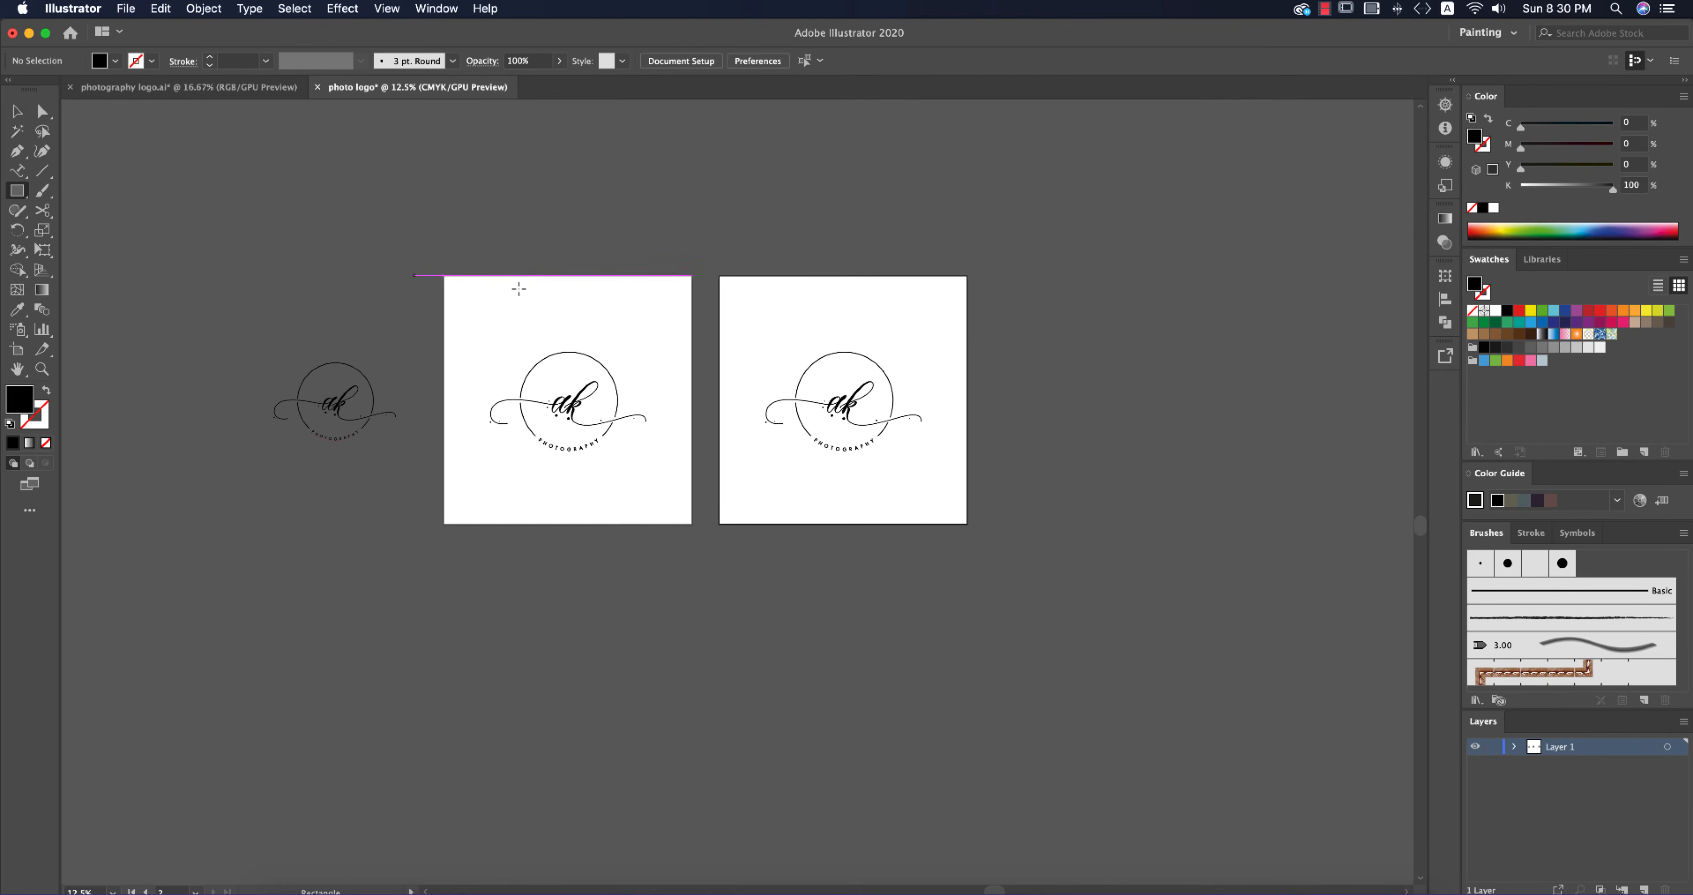
pyautogui.moveTo(716, 275); pyautogui.dragTo(971, 525)
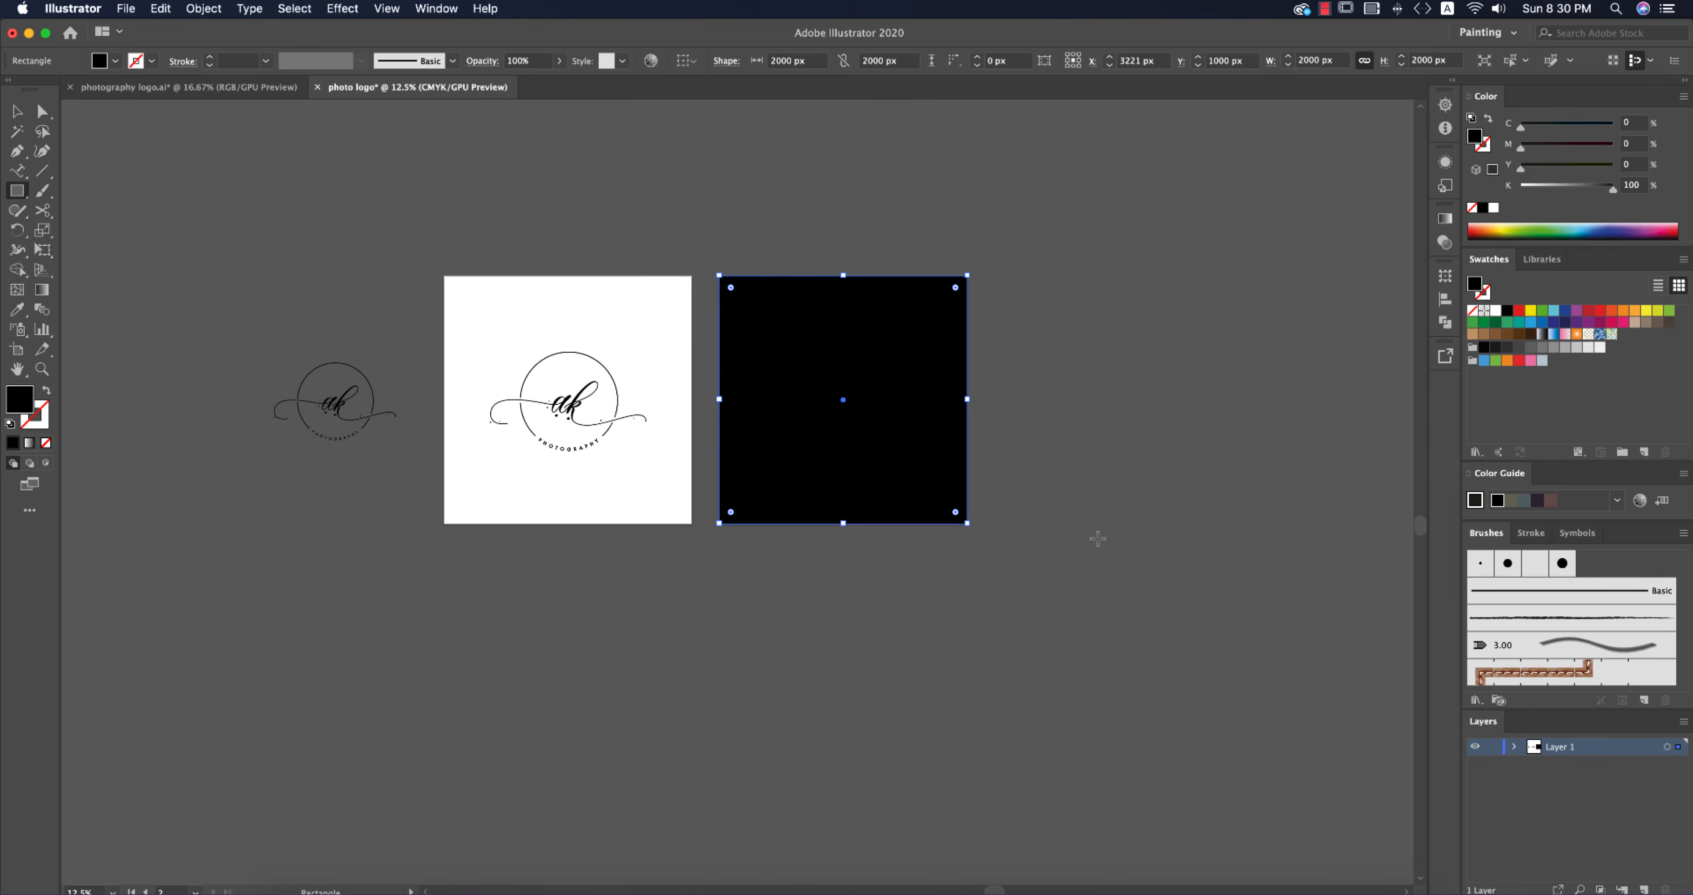
# Step: Remove the logo copy hidden behind the black square using Outline view, and select the square in Preview
pyautogui.hotkey('ctrl', 'y')
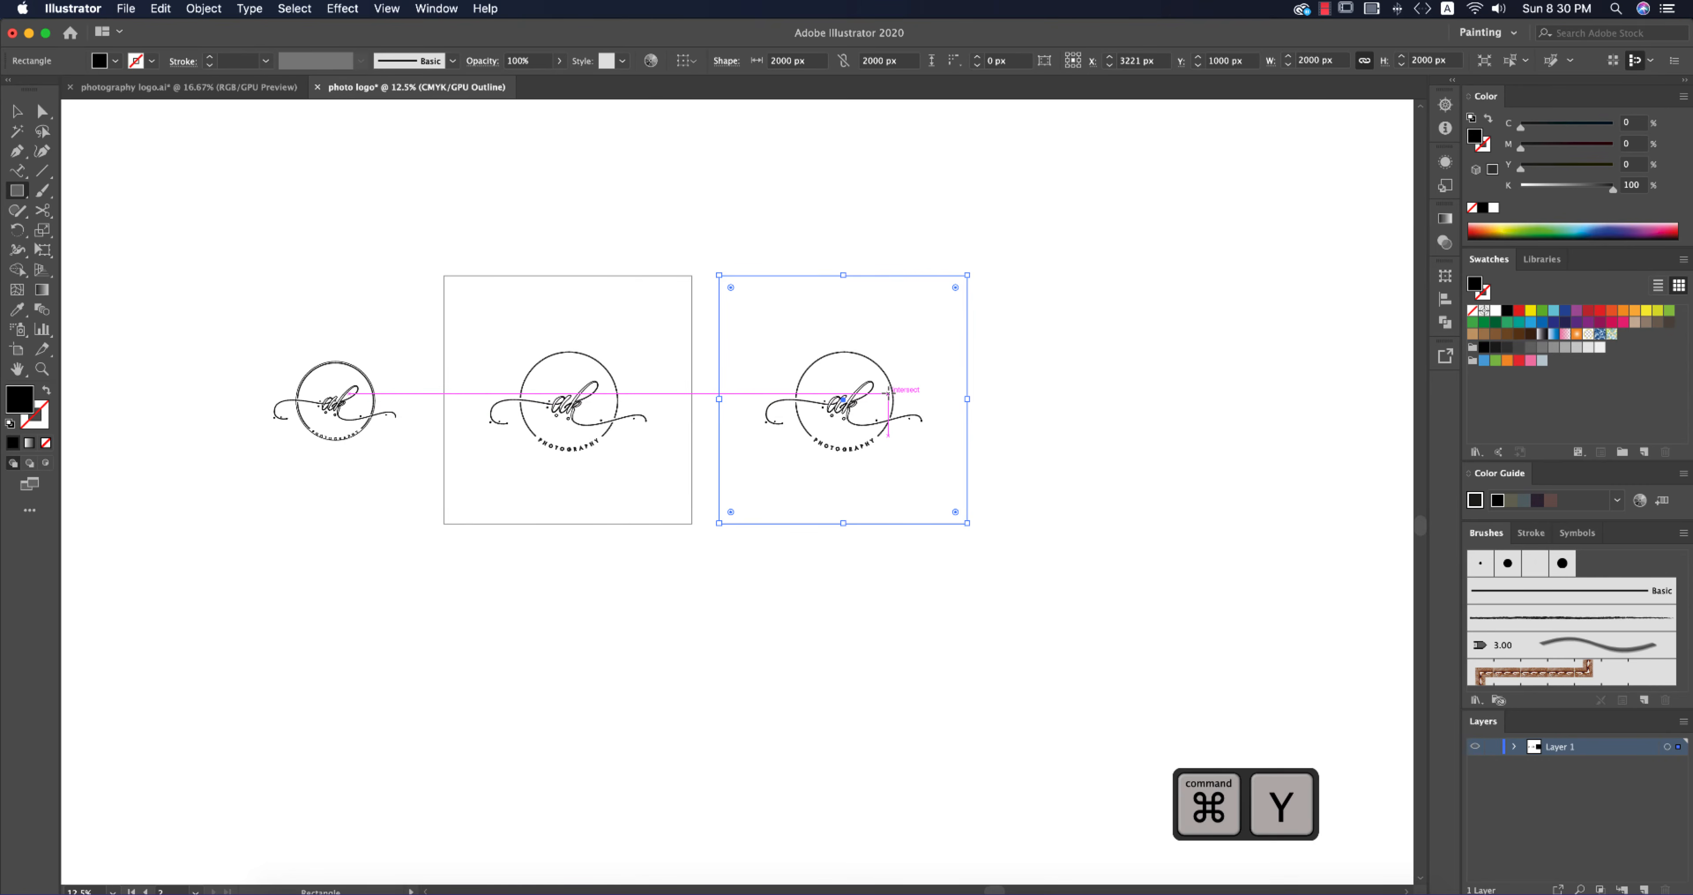
pyautogui.press('v')
pyautogui.click(893, 393)
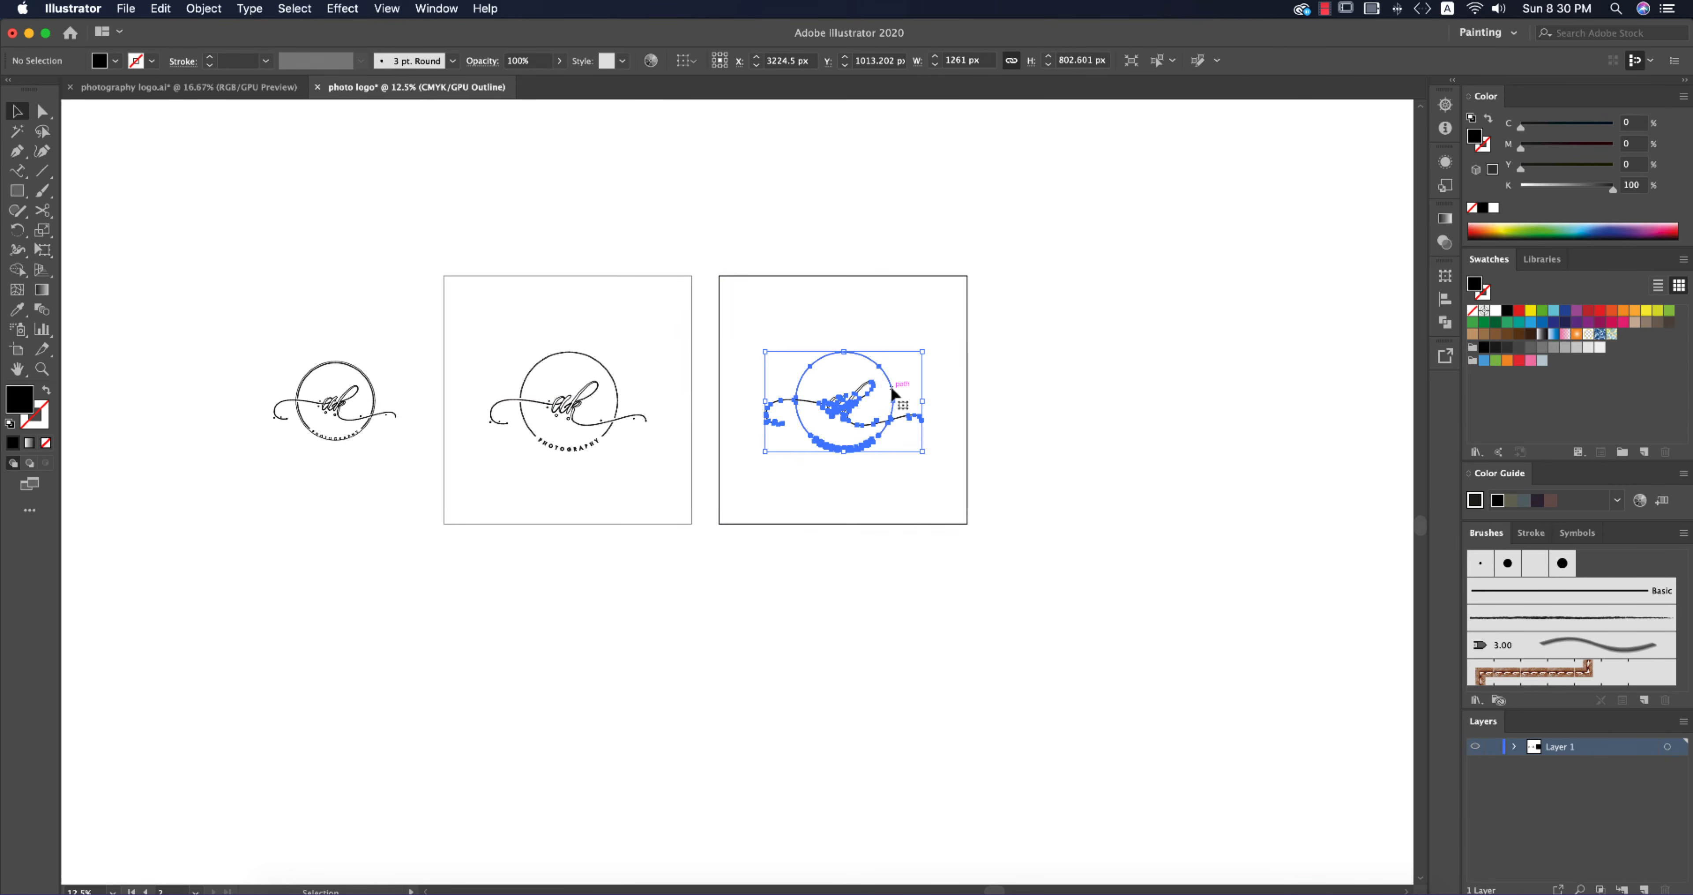
pyautogui.press('Delete')
pyautogui.press('super+y')
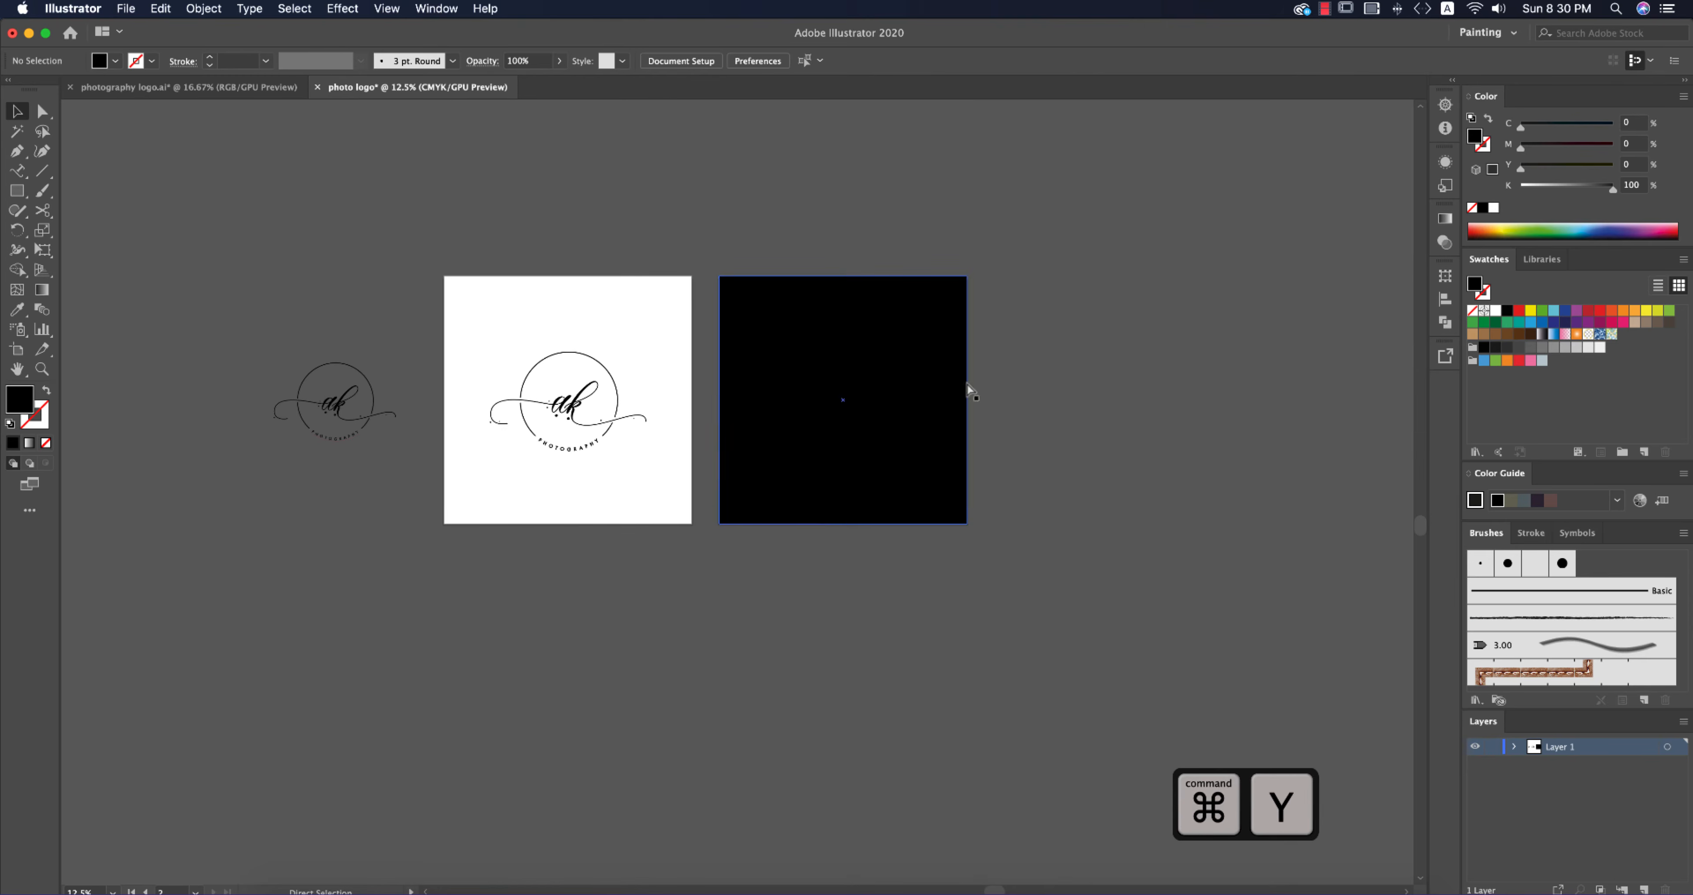
pyautogui.click(851, 372)
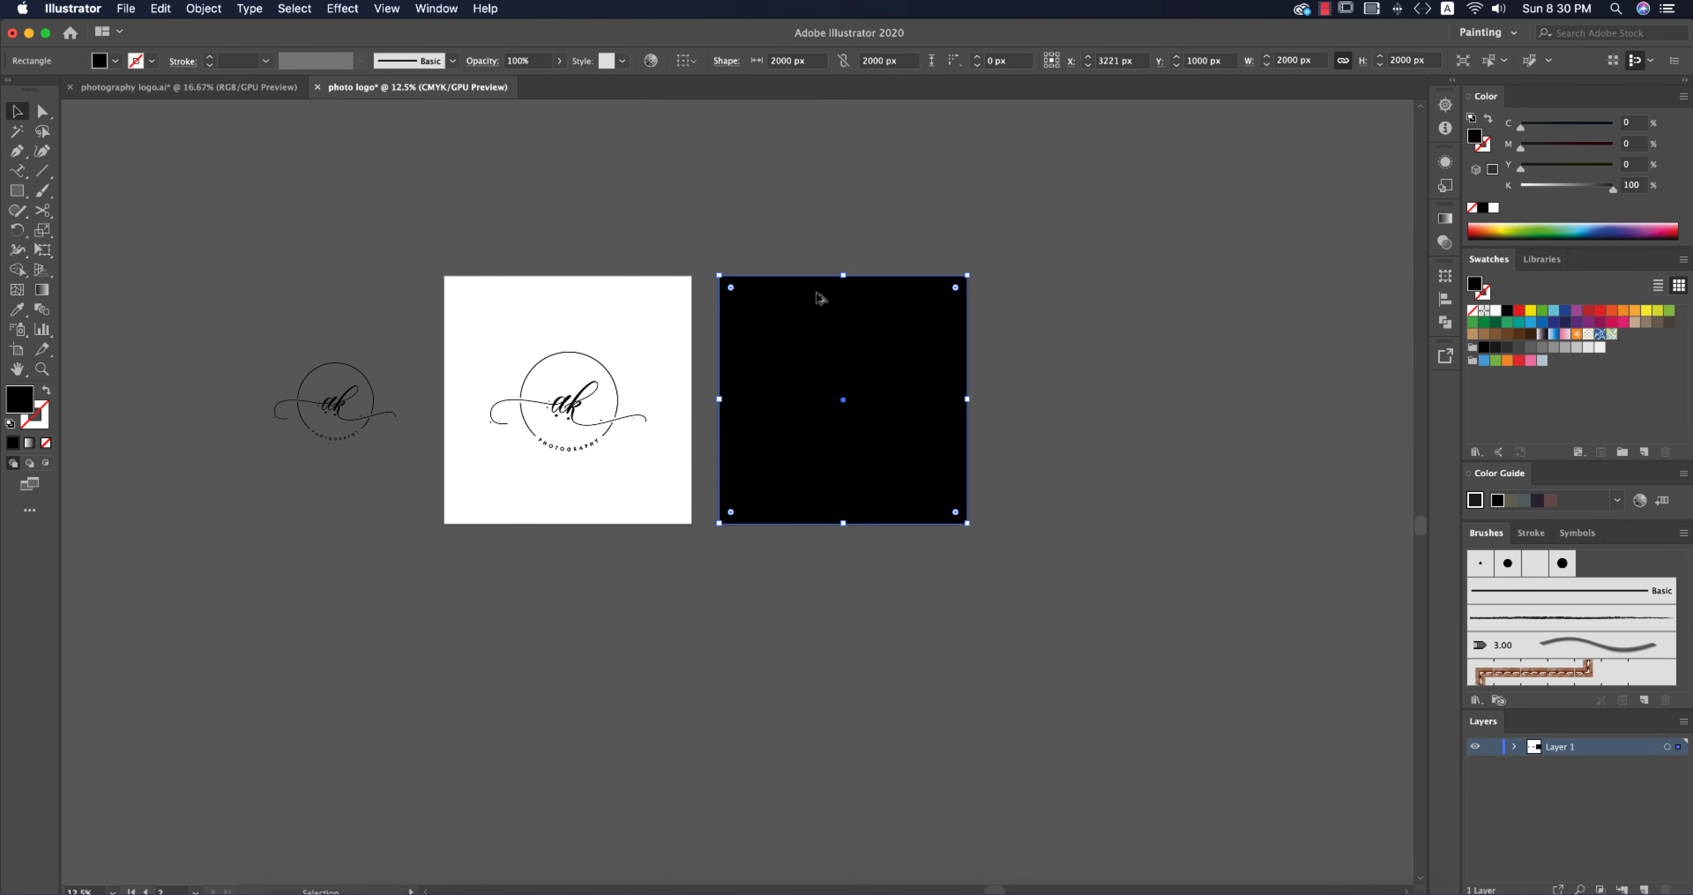
# Step: Draw a vertical line about 2661 px long and a horizontal line about 2327 px long across the black square, both centered on it
pyautogui.scroll(2, 821, 299)
pyautogui.click(848, 218)
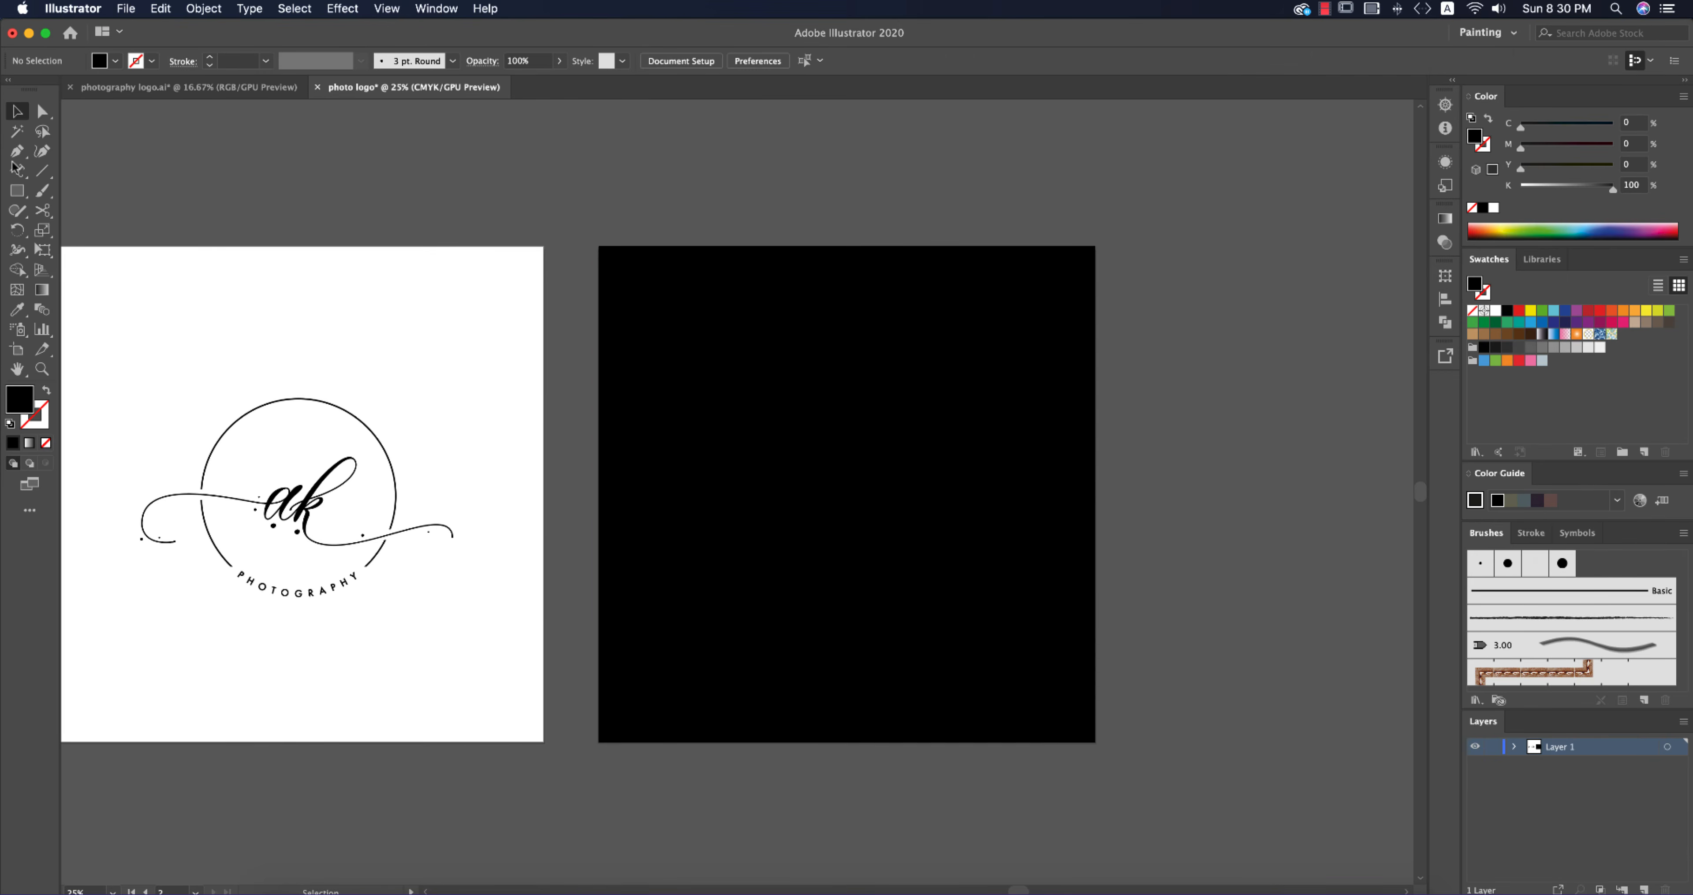
pyautogui.moveTo(847, 194); pyautogui.dragTo(881, 852)
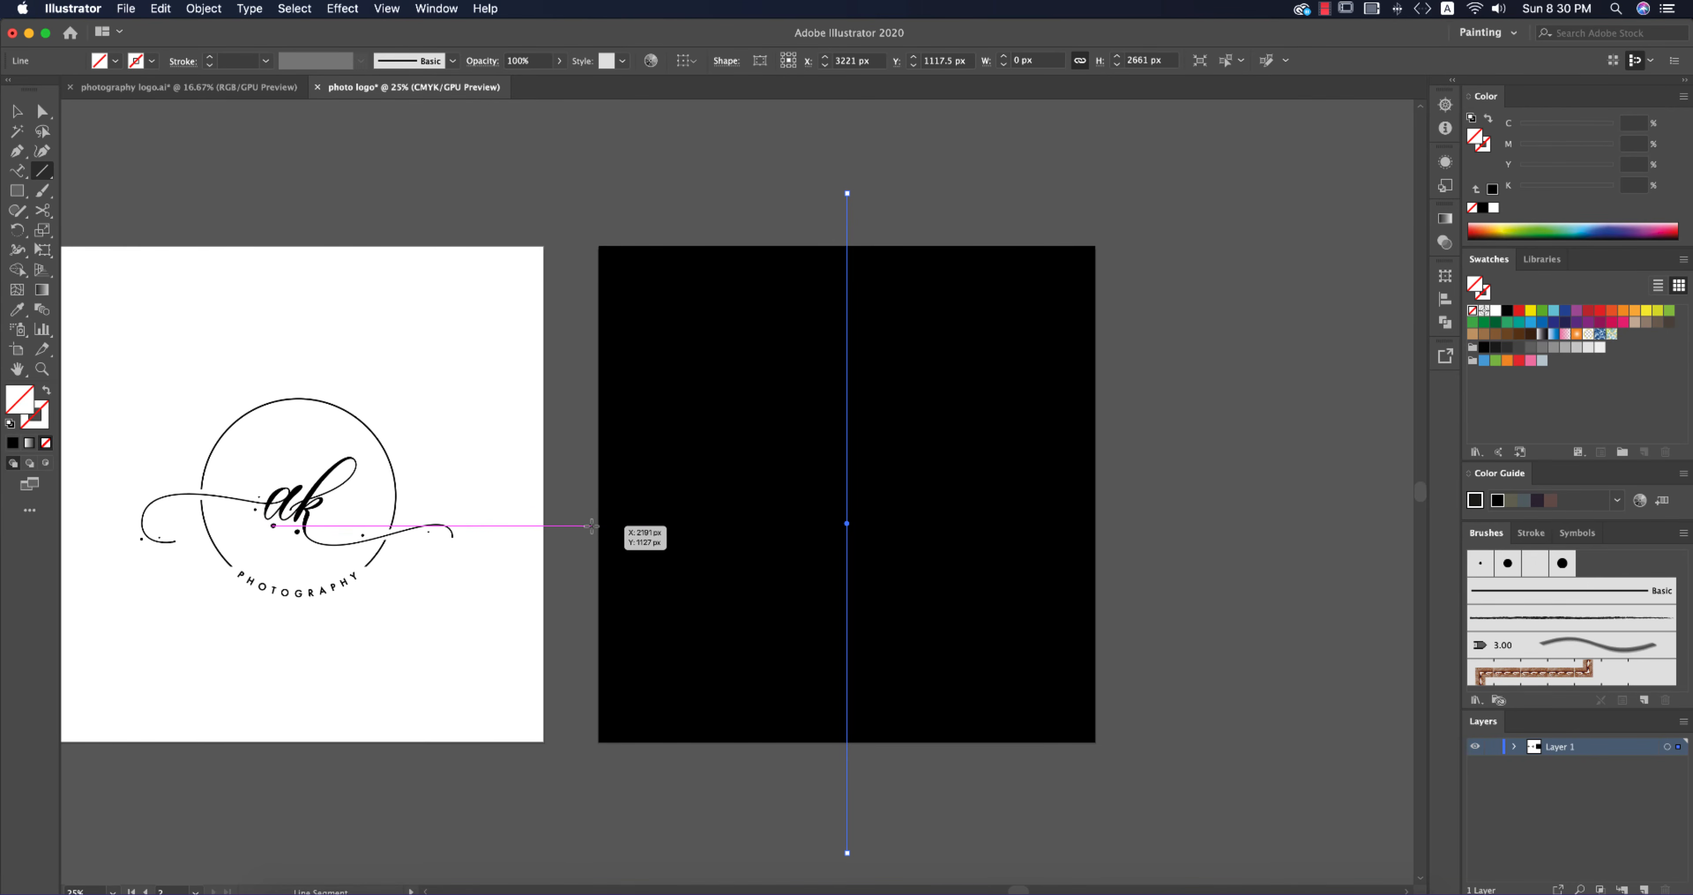
pyautogui.click(386, 8)
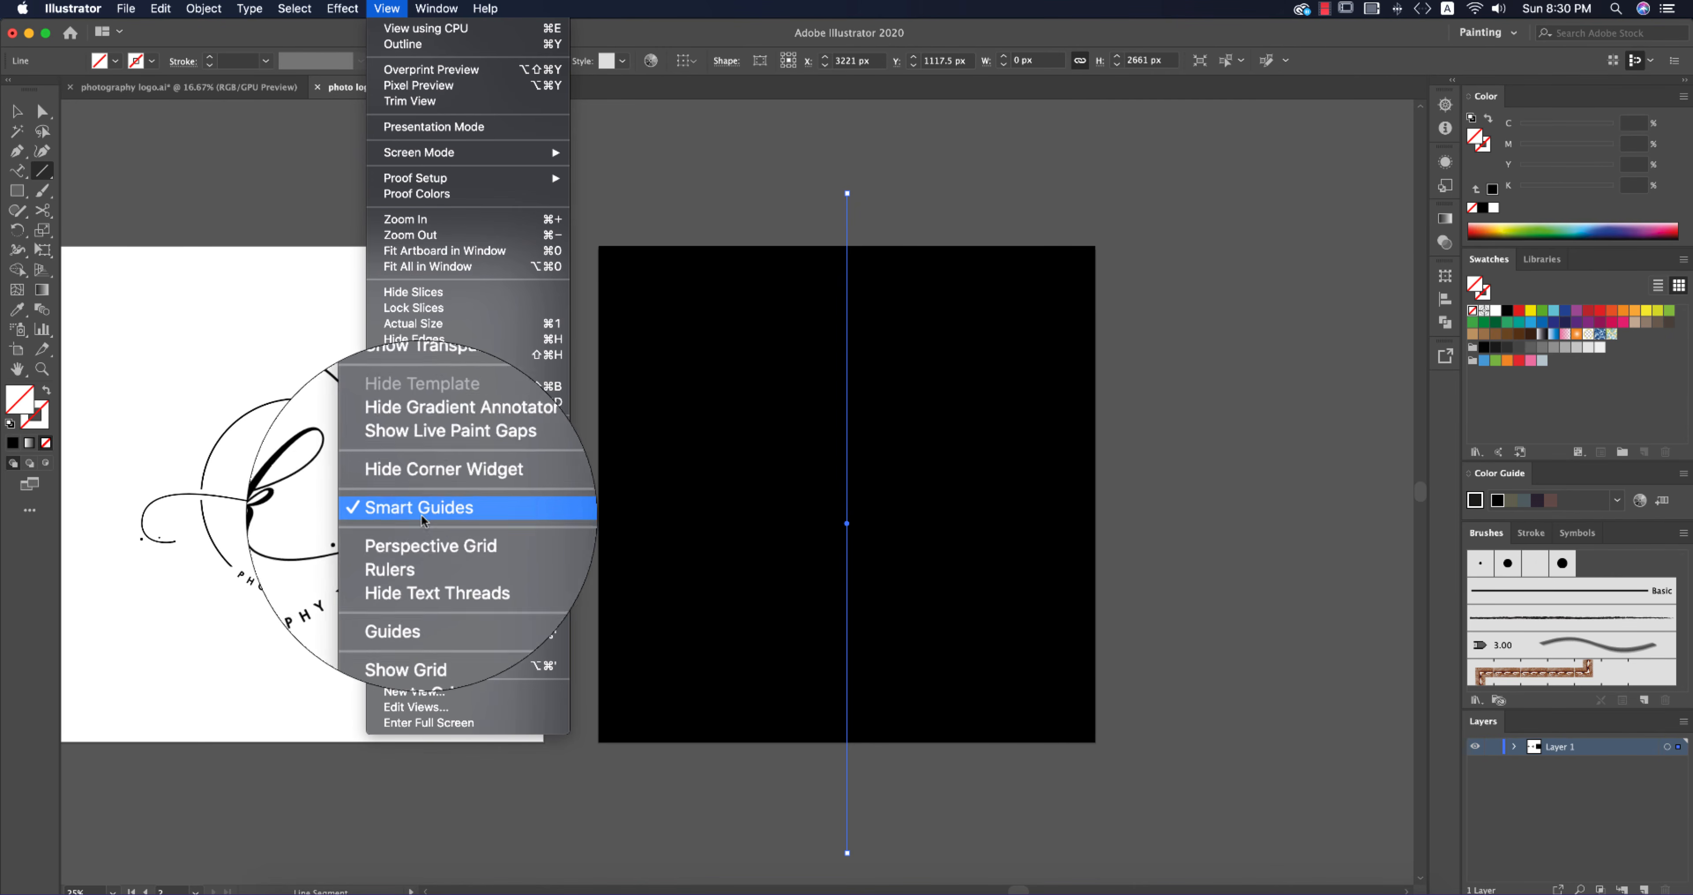
pyautogui.click(1118, 522)
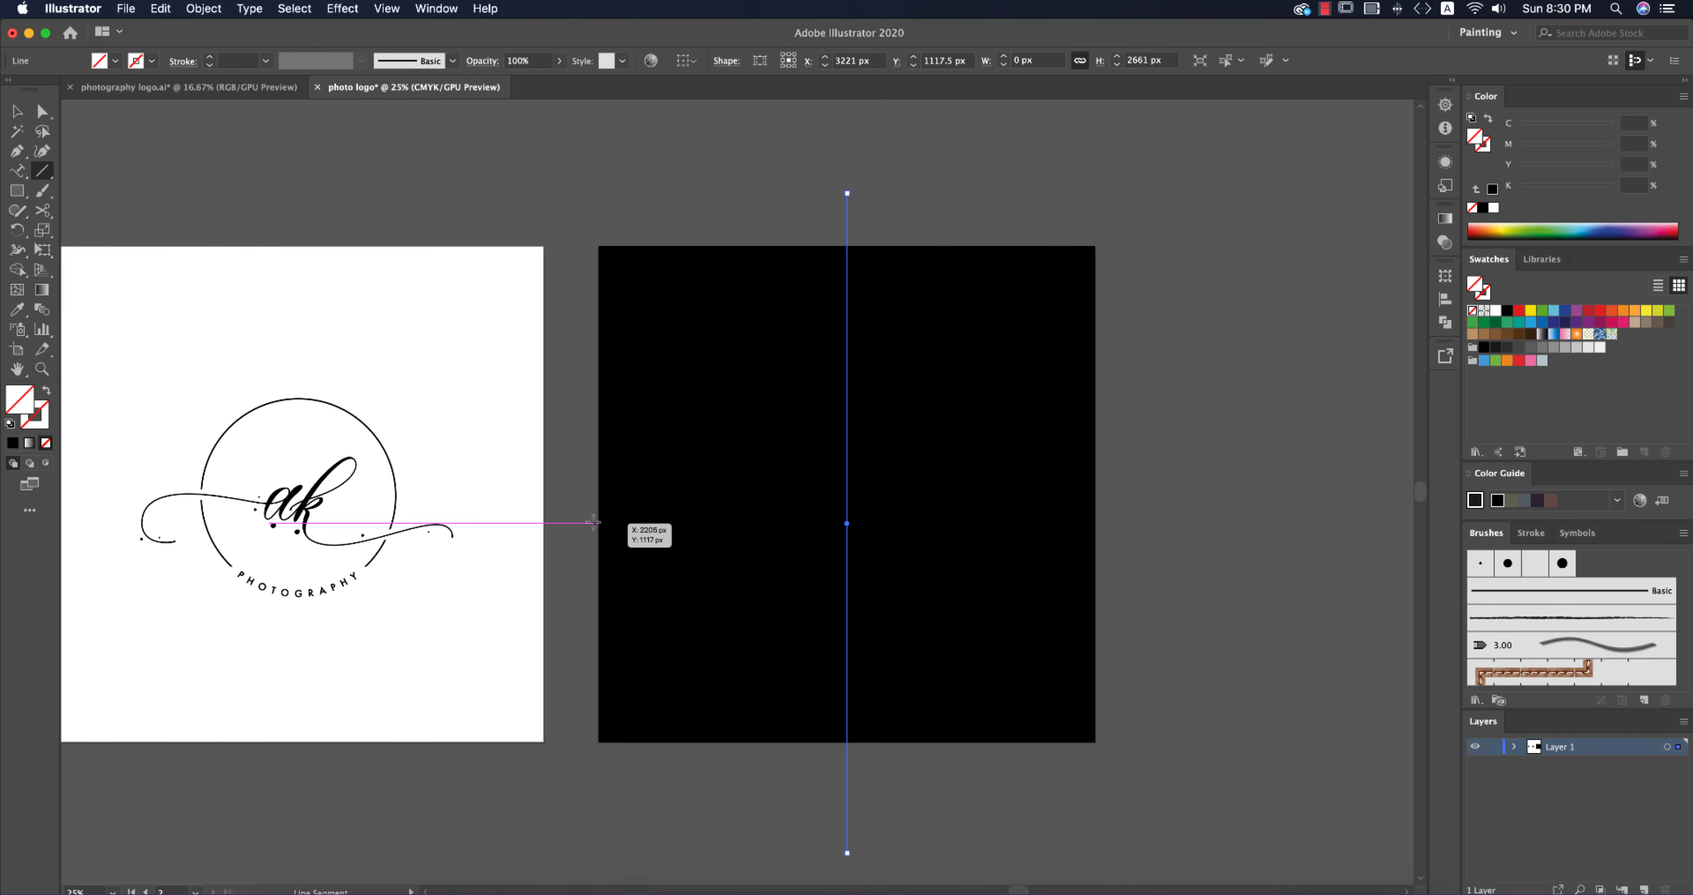
pyautogui.moveTo(596, 523); pyautogui.dragTo(784, 377)
pyautogui.press('v')
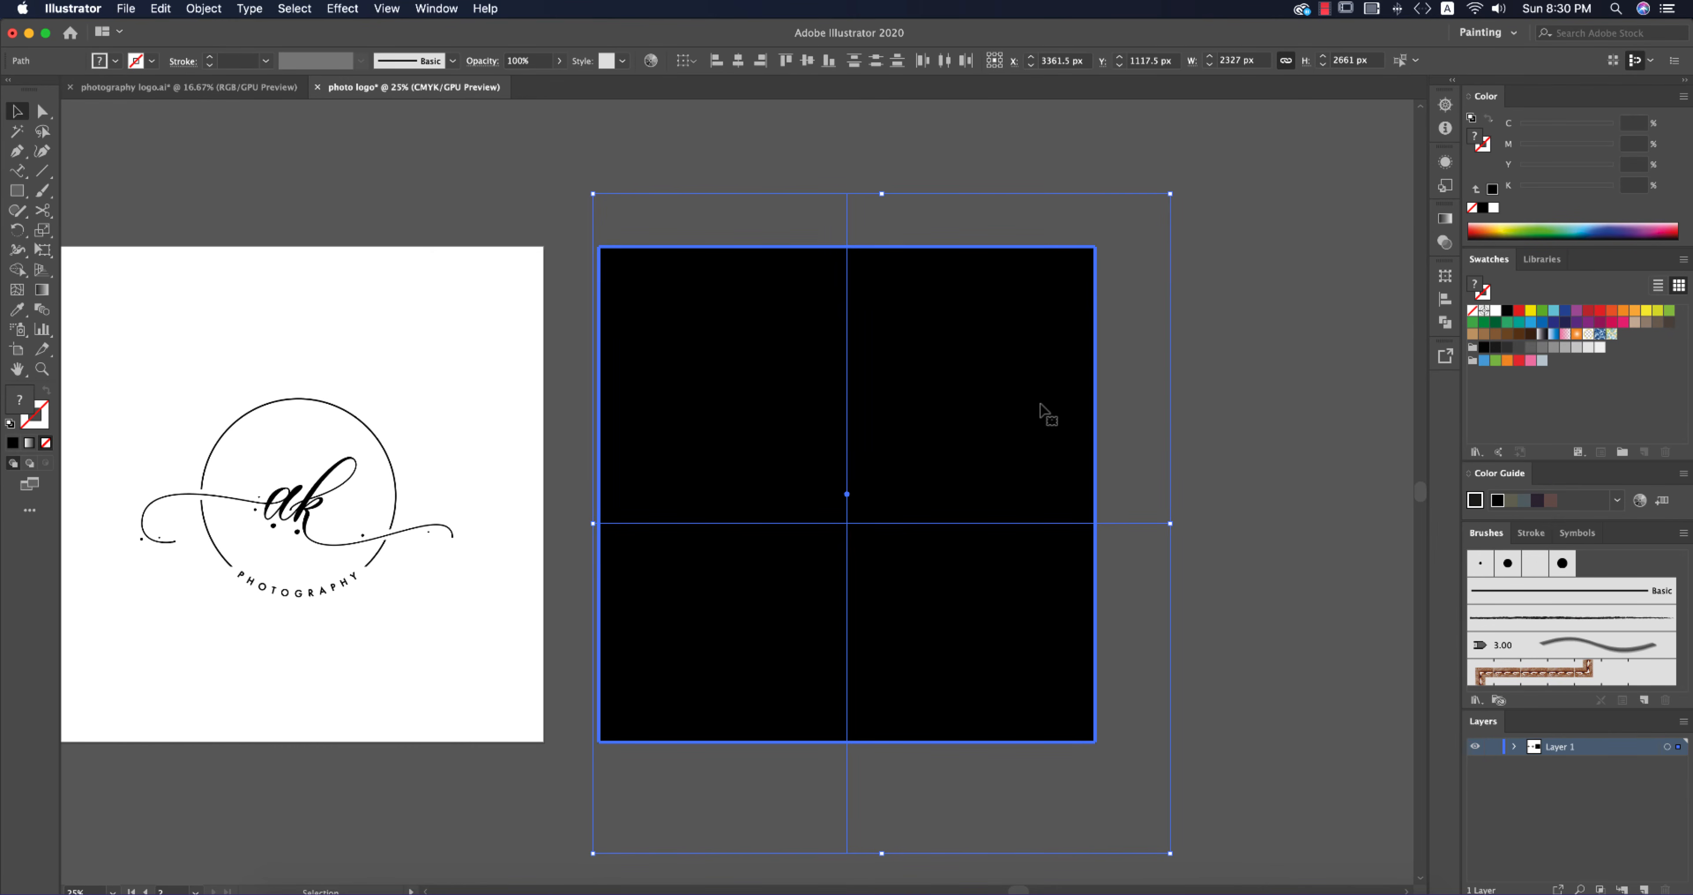
pyautogui.click(808, 60)
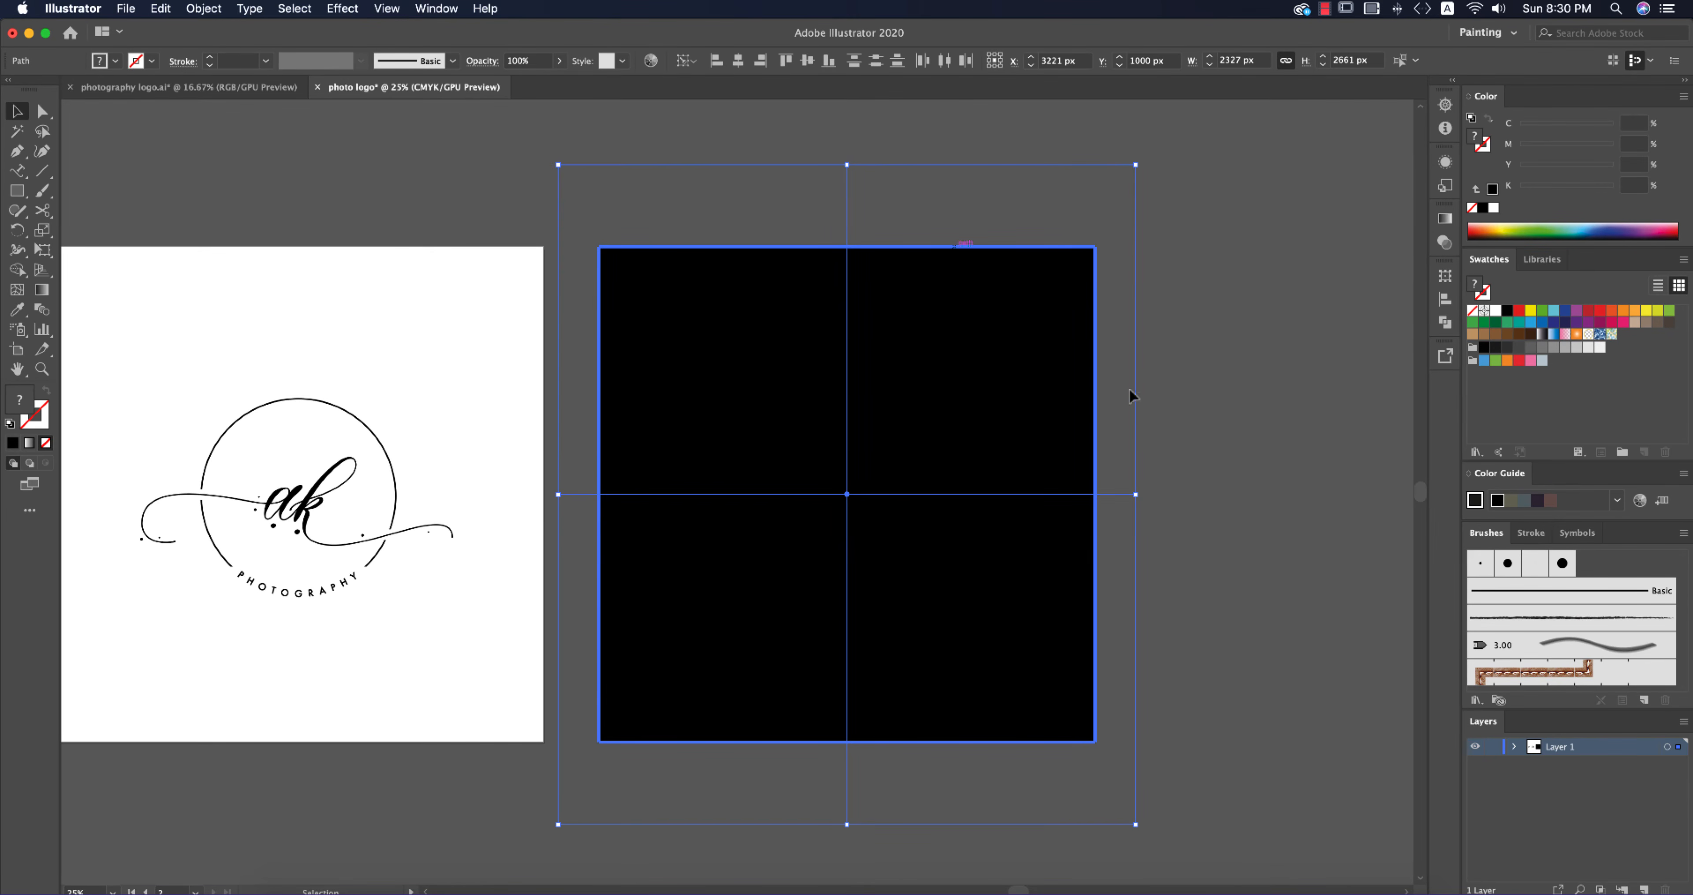
# Step: Divide the black square along both lines into four quadrants with Pathfinder Divide and ungroup the pieces
pyautogui.click(1446, 323)
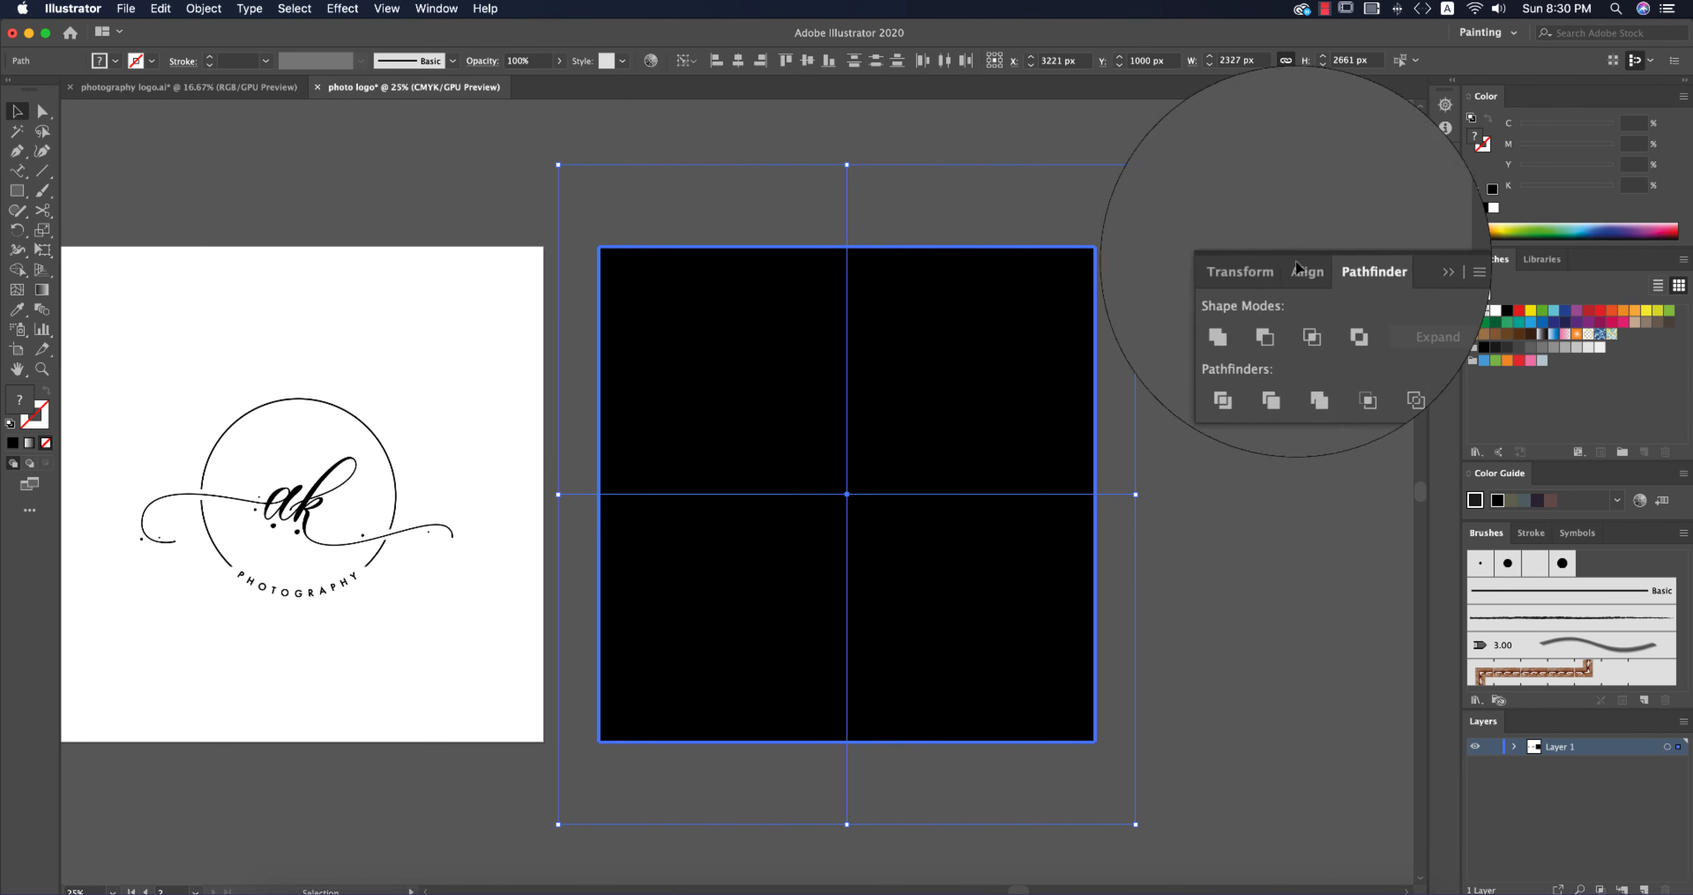
pyautogui.click(434, 8)
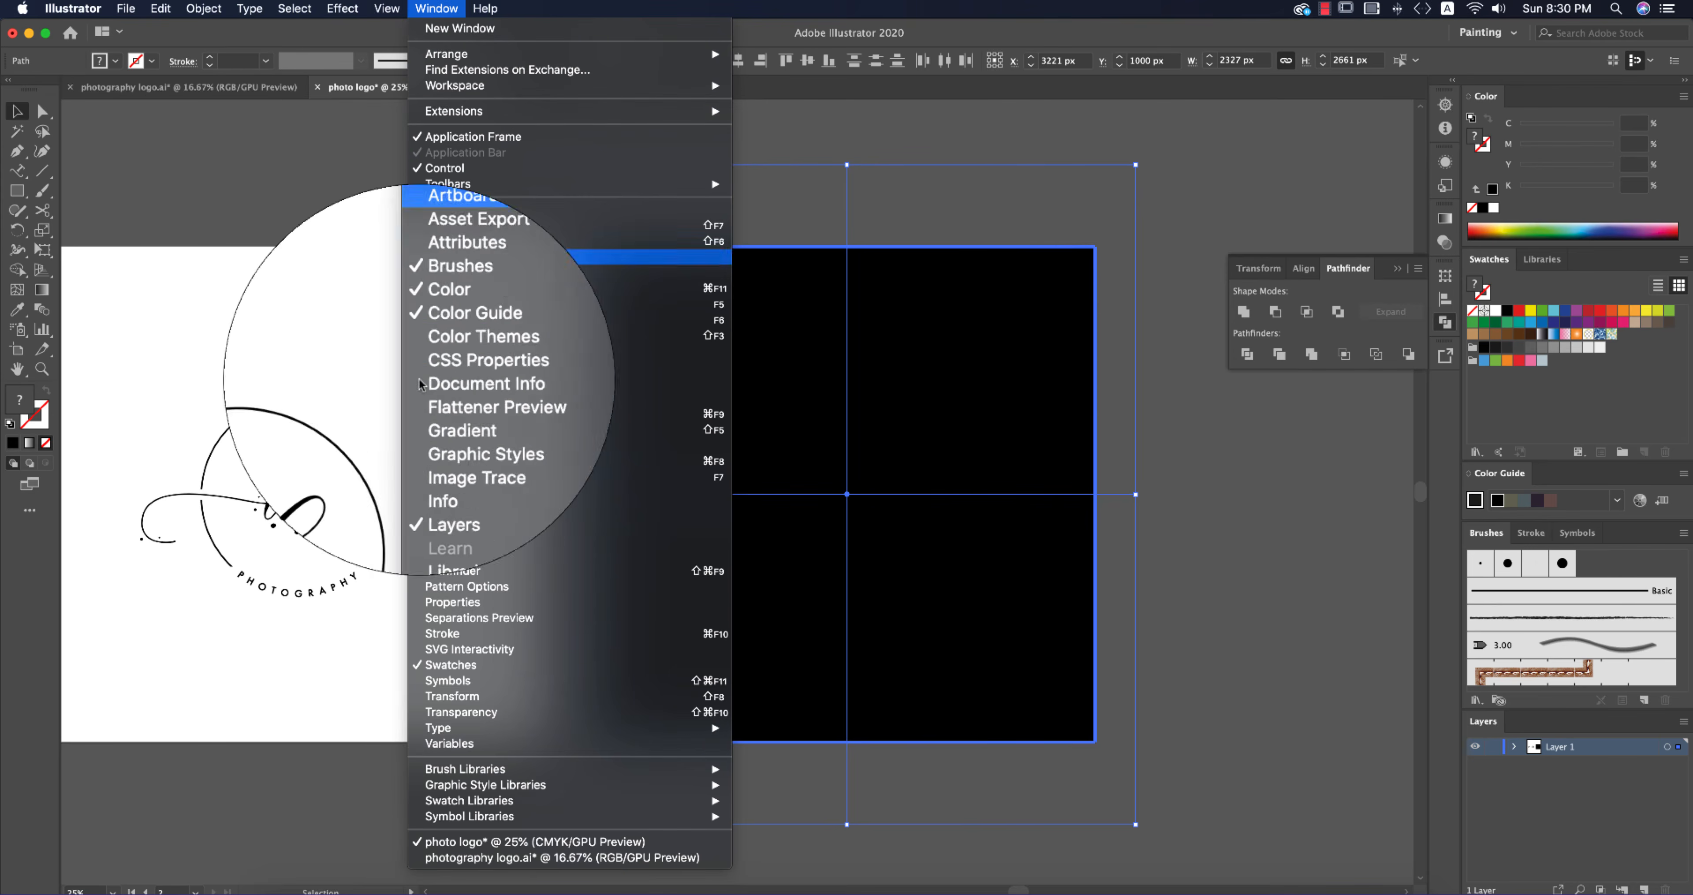
pyautogui.click(1248, 355)
pyautogui.click(1247, 354)
pyautogui.rightClick(1025, 344)
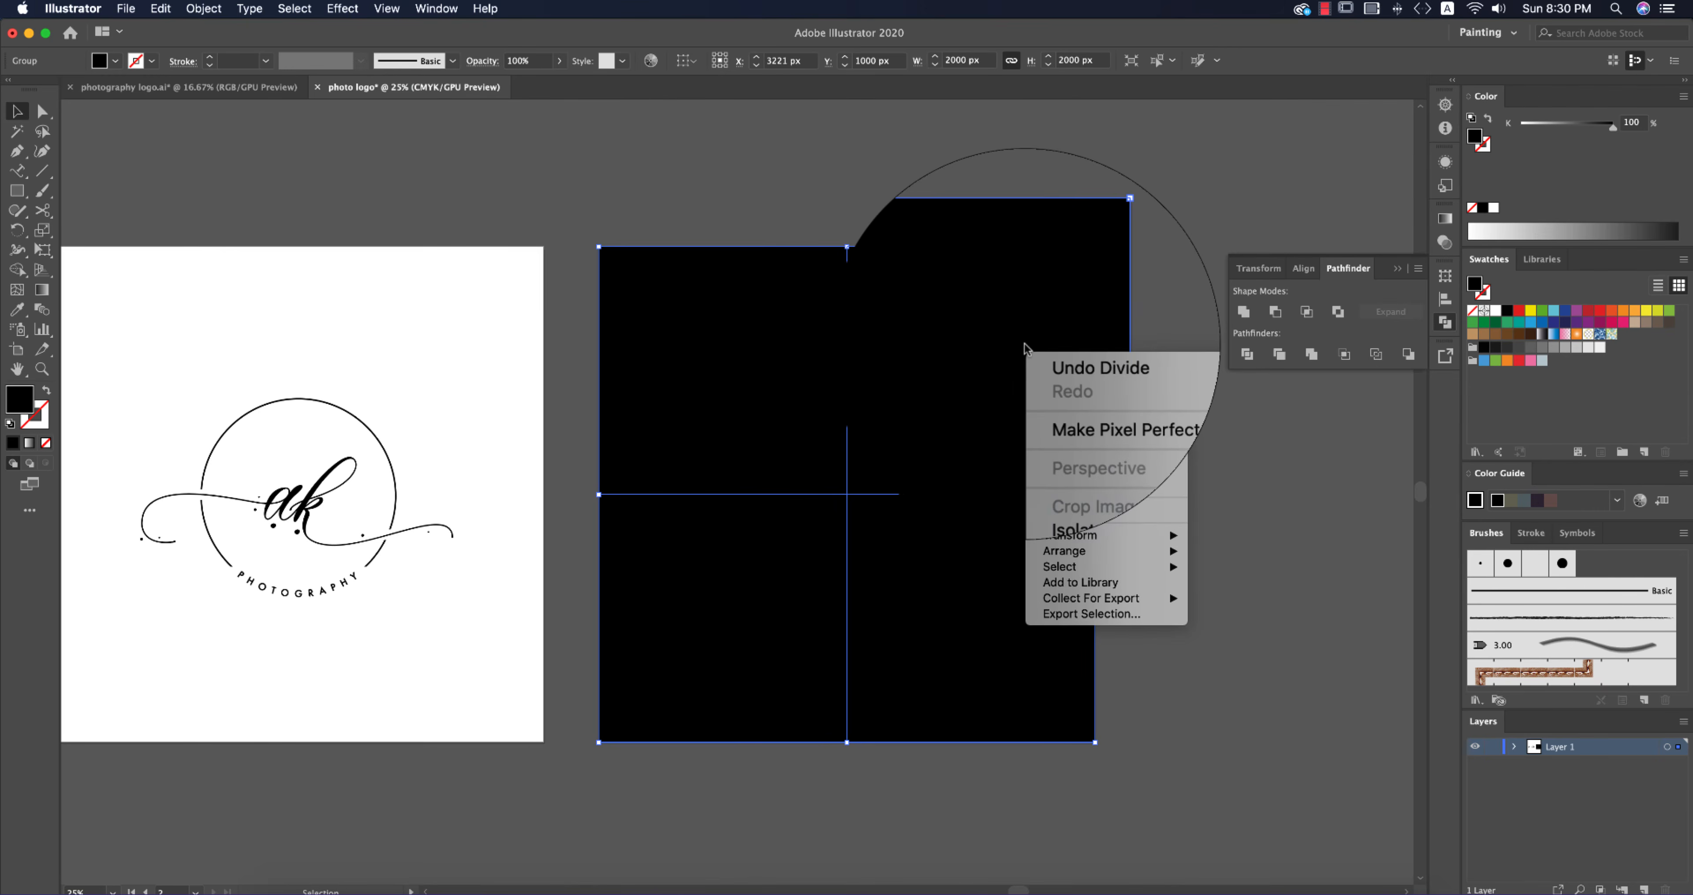
pyautogui.click(1085, 501)
pyautogui.click(1170, 496)
# Step: Fill the upper-right quadrant with light gray and the lower-left quadrant with orange
pyautogui.click(964, 426)
pyautogui.click(116, 60)
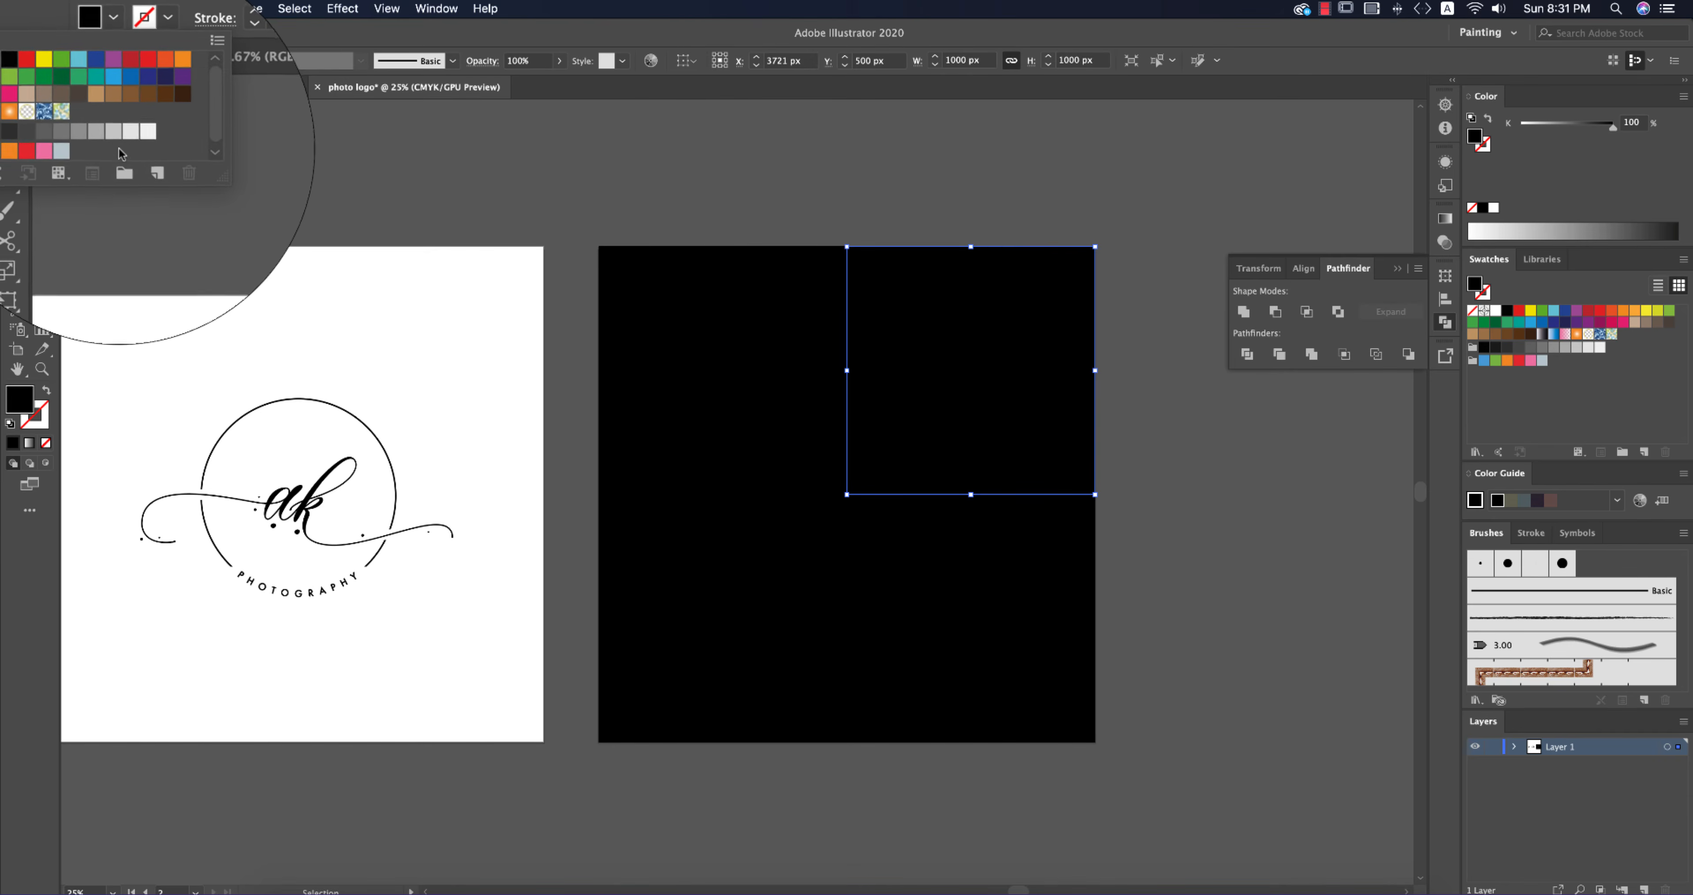
pyautogui.click(115, 133)
pyautogui.click(756, 585)
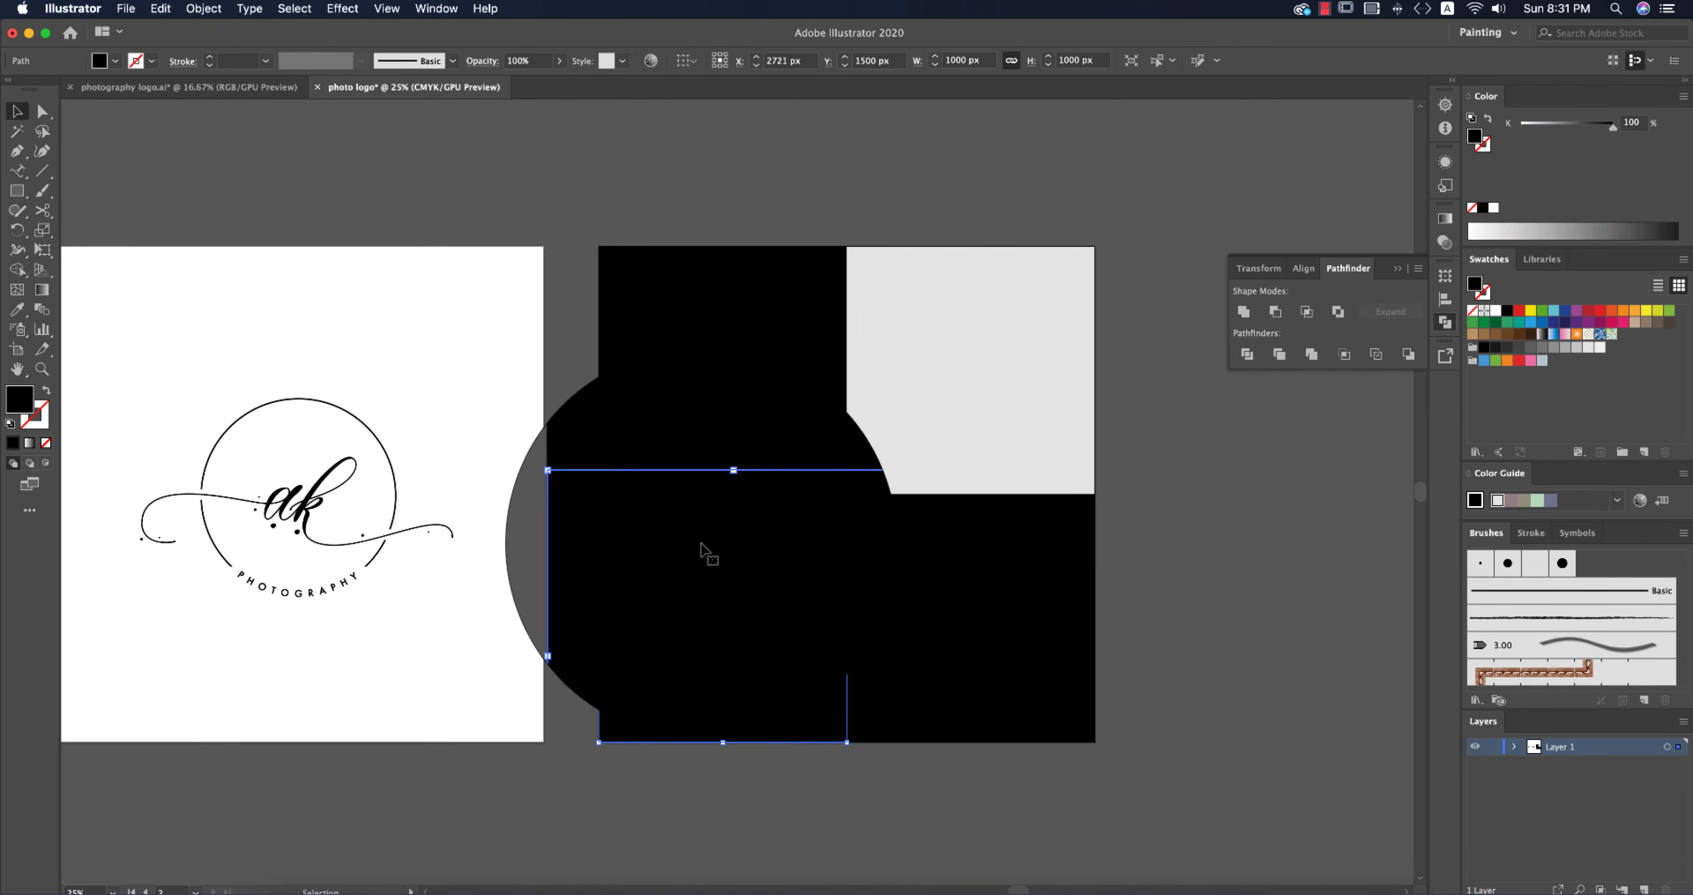
pyautogui.click(115, 61)
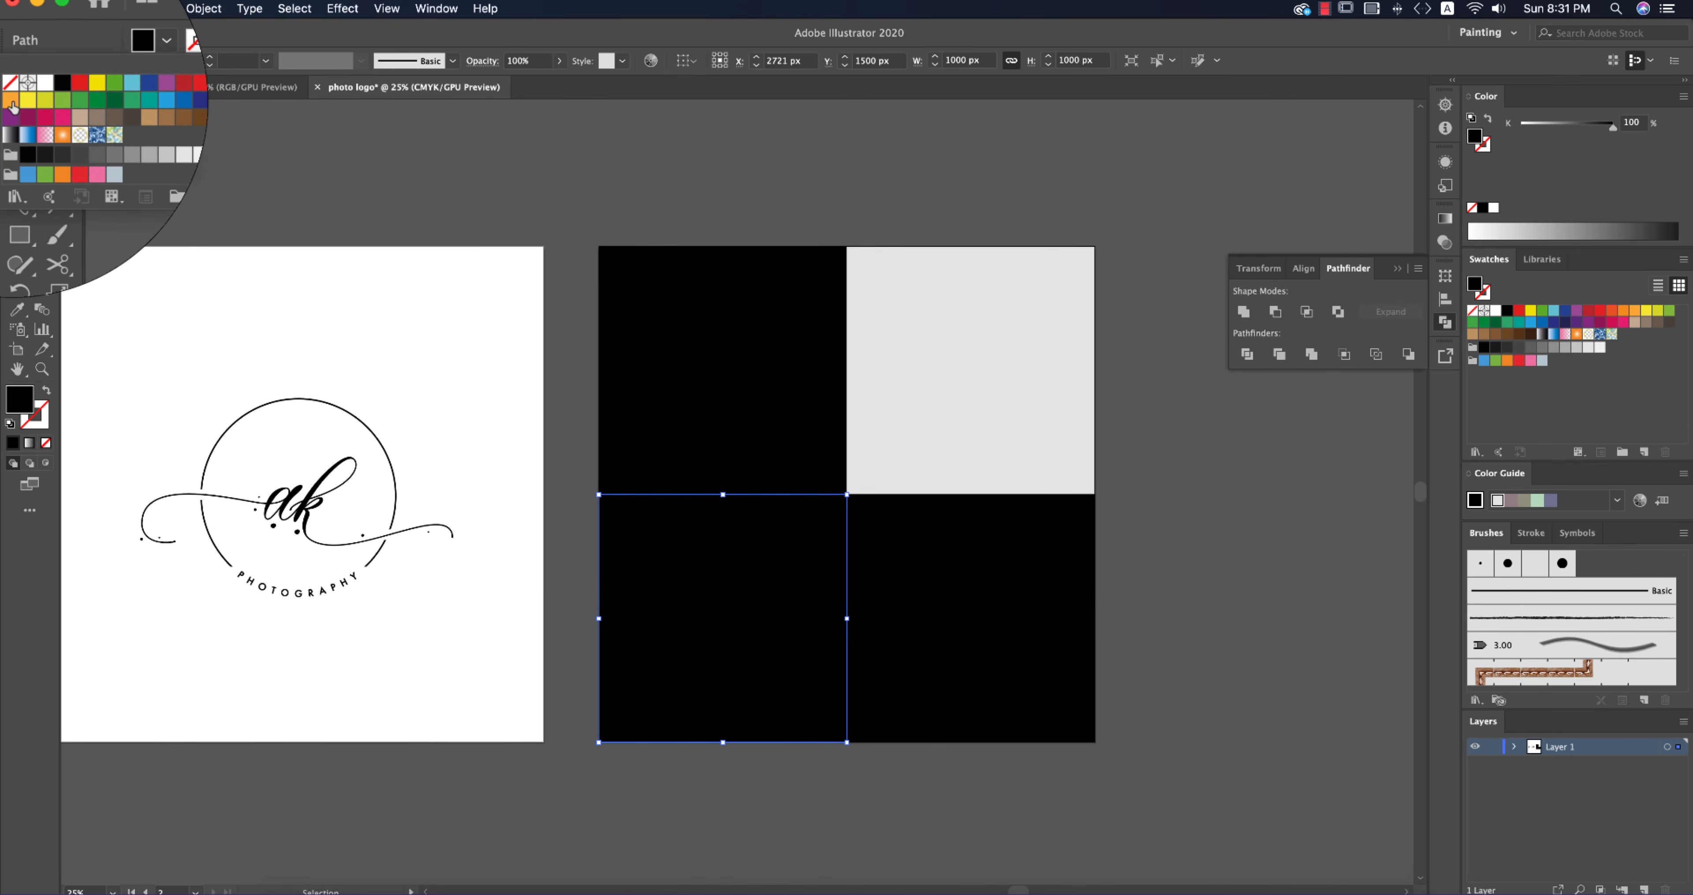
pyautogui.click(40, 107)
# Step: Fill the lower-right quadrant with the medium-dark blue swatch (C 86.67, M 49.26, Y 0, K 0)
pyautogui.click(1008, 643)
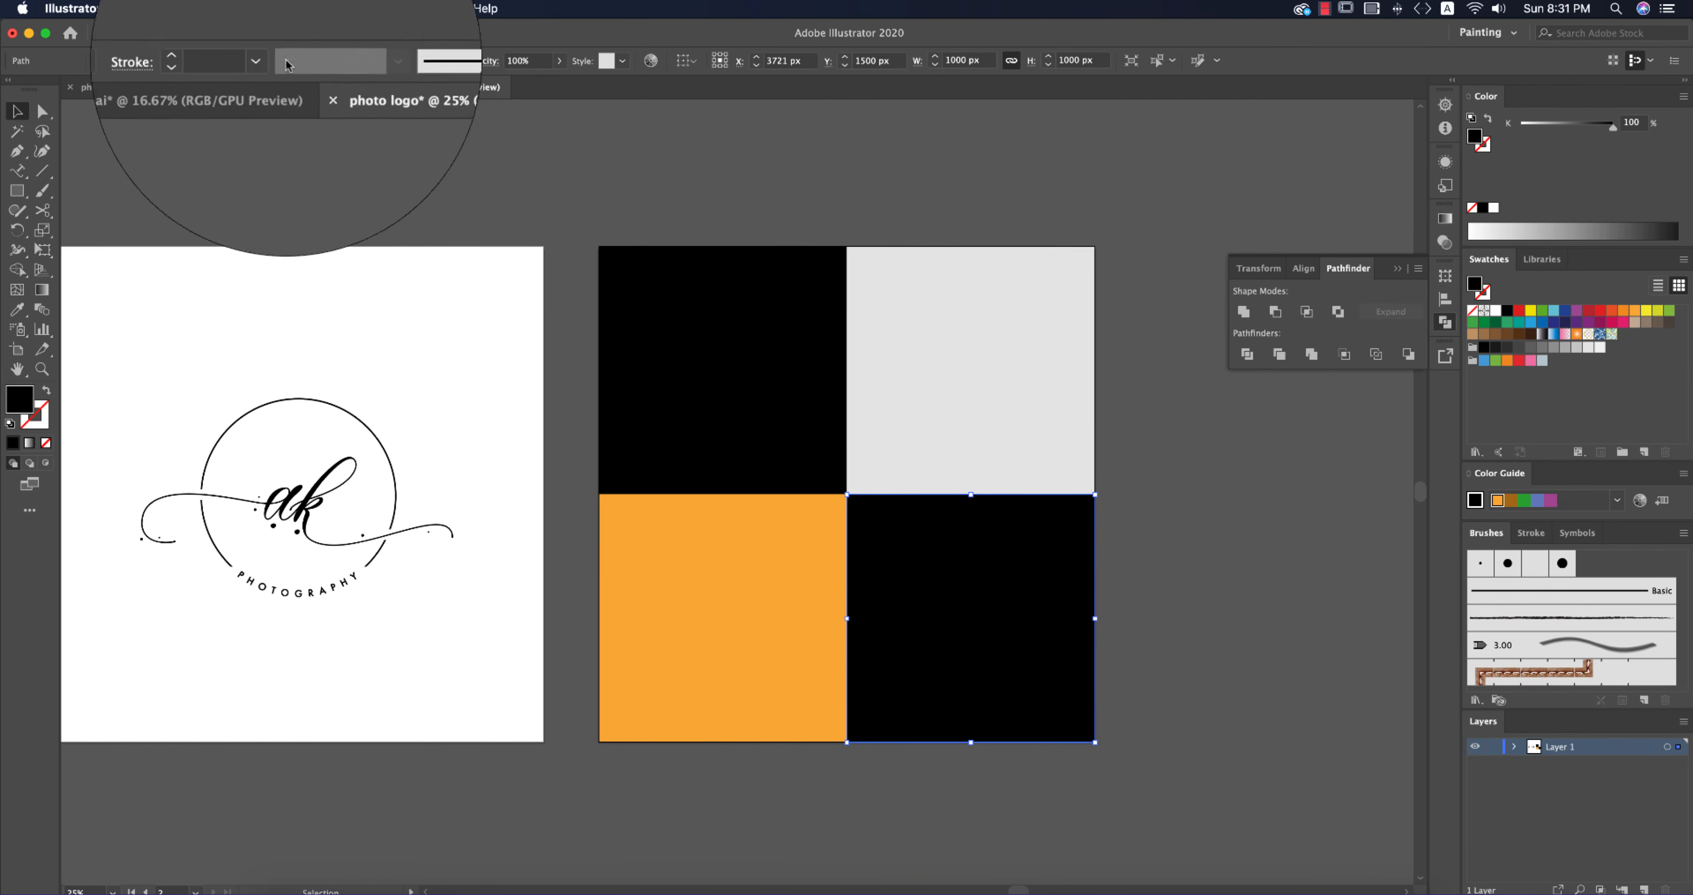
pyautogui.click(115, 60)
pyautogui.click(115, 100)
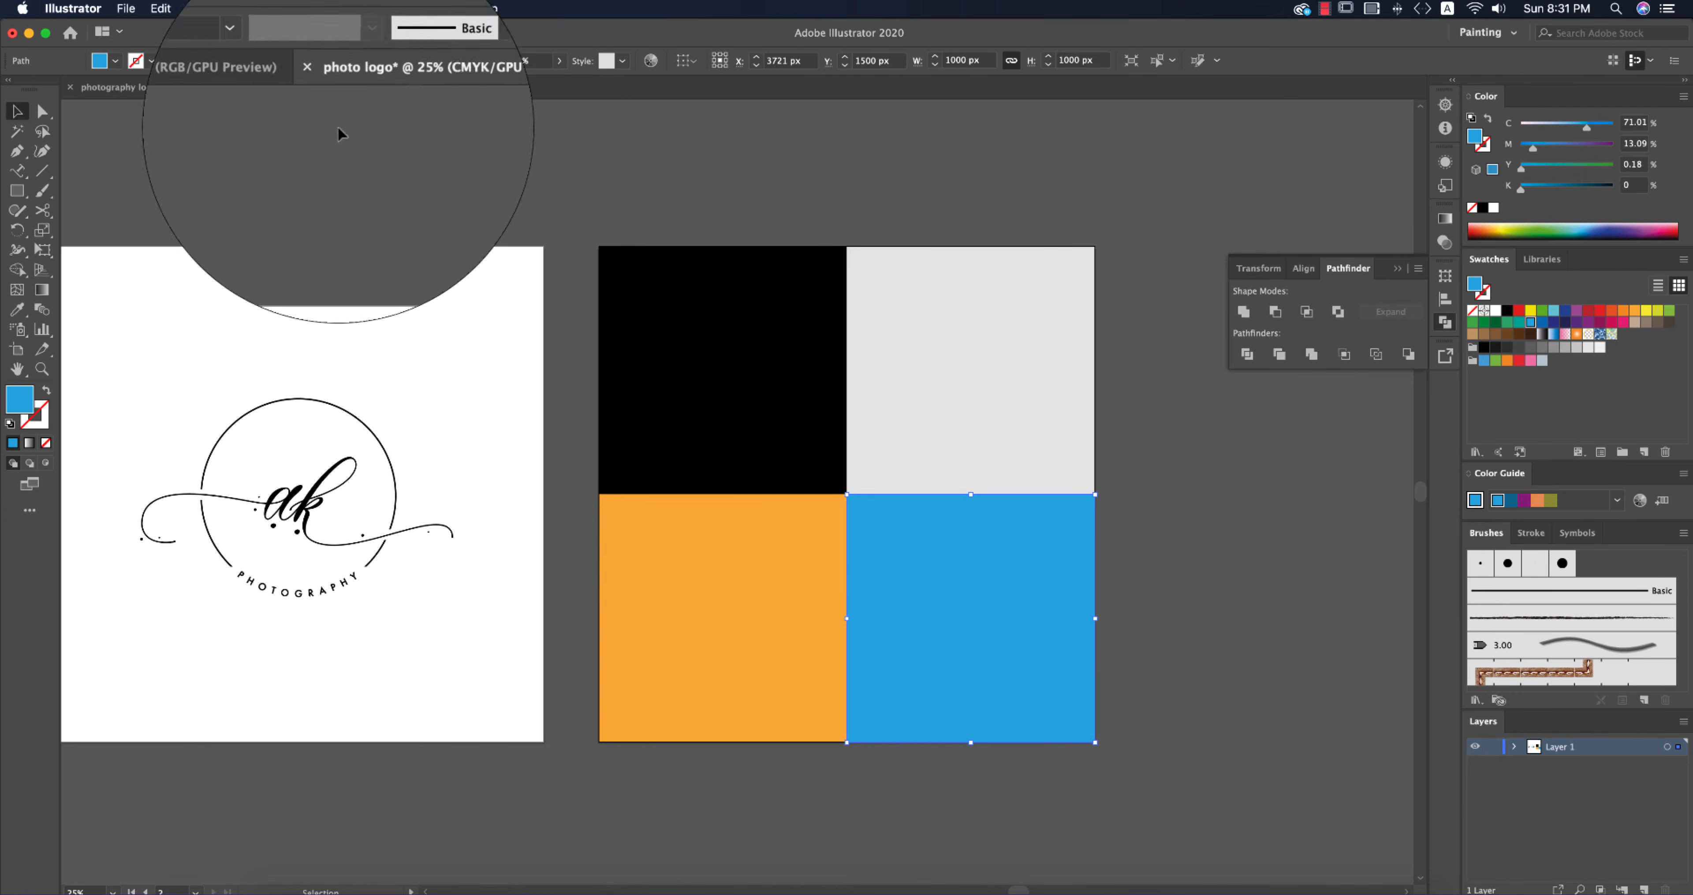
pyautogui.click(115, 60)
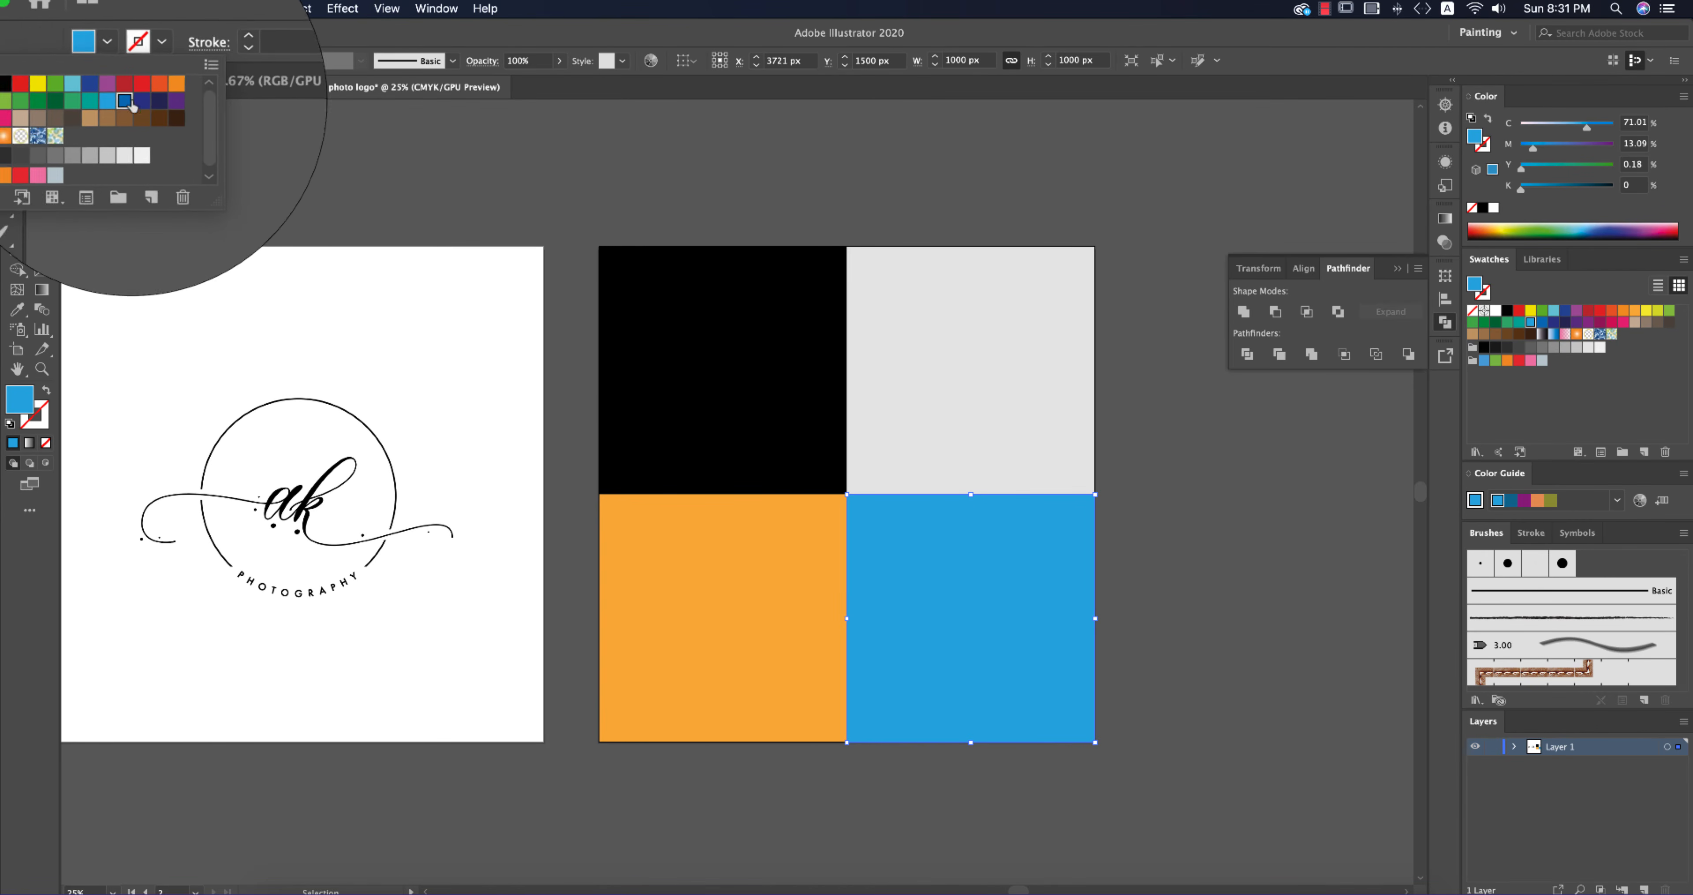
pyautogui.click(132, 104)
pyautogui.click(1197, 480)
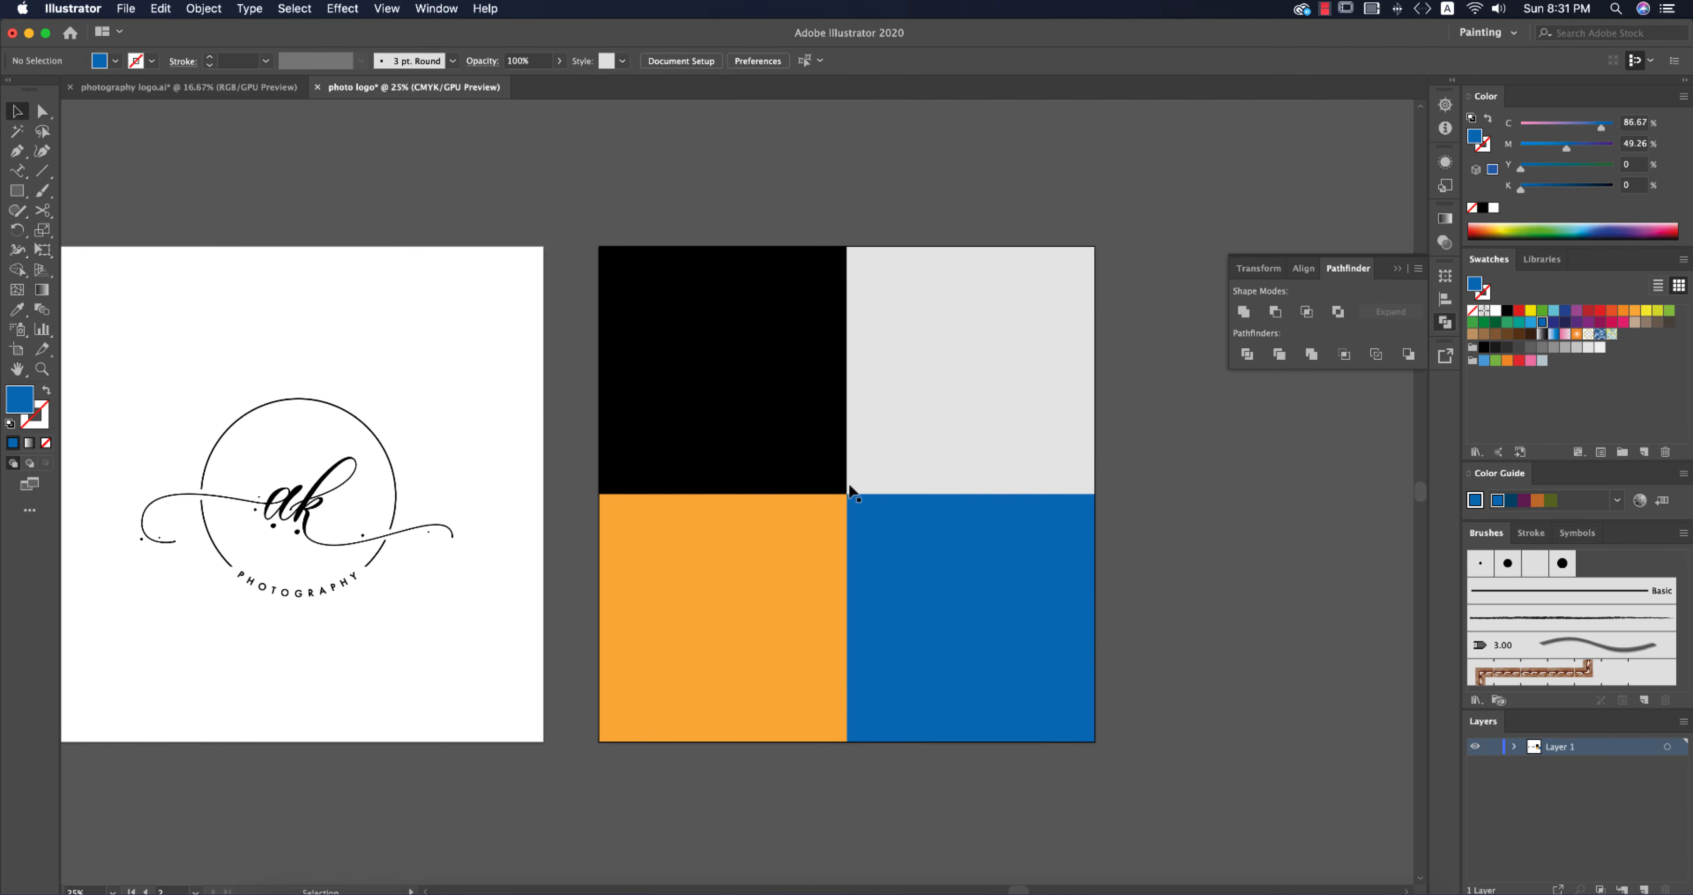
# Step: Copy the logo onto the black quadrant, scale it to about 603 px wide, and bring it to the front
pyautogui.moveTo(381, 545); pyautogui.dragTo(821, 378)
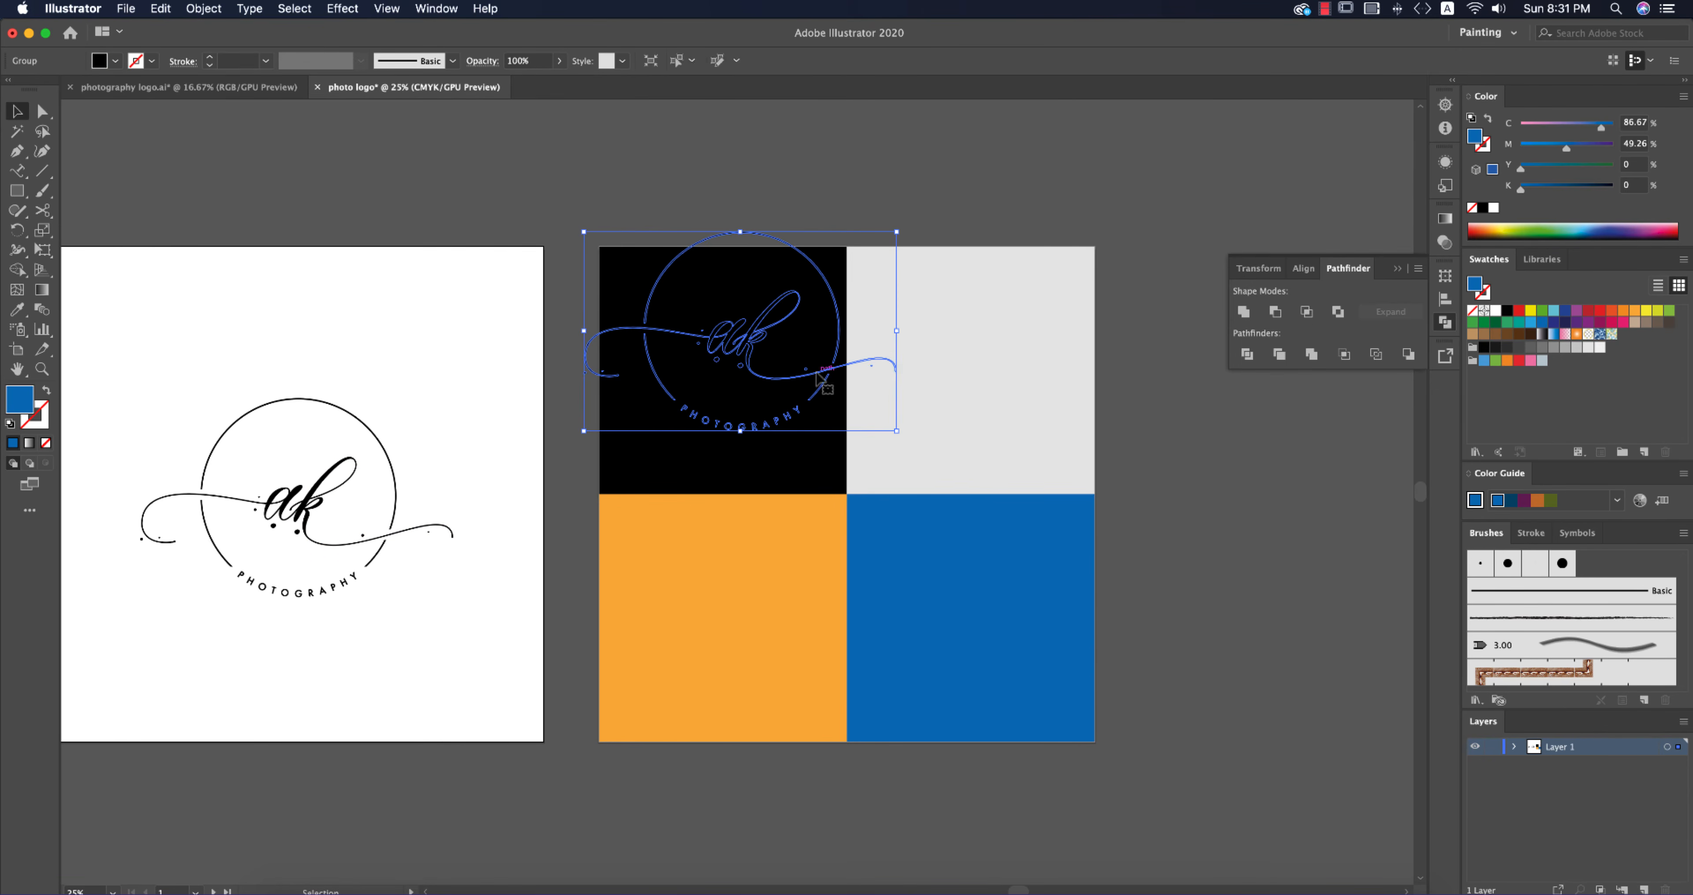
pyautogui.moveTo(899, 339); pyautogui.dragTo(818, 346)
pyautogui.press('super+shift+bracketright')
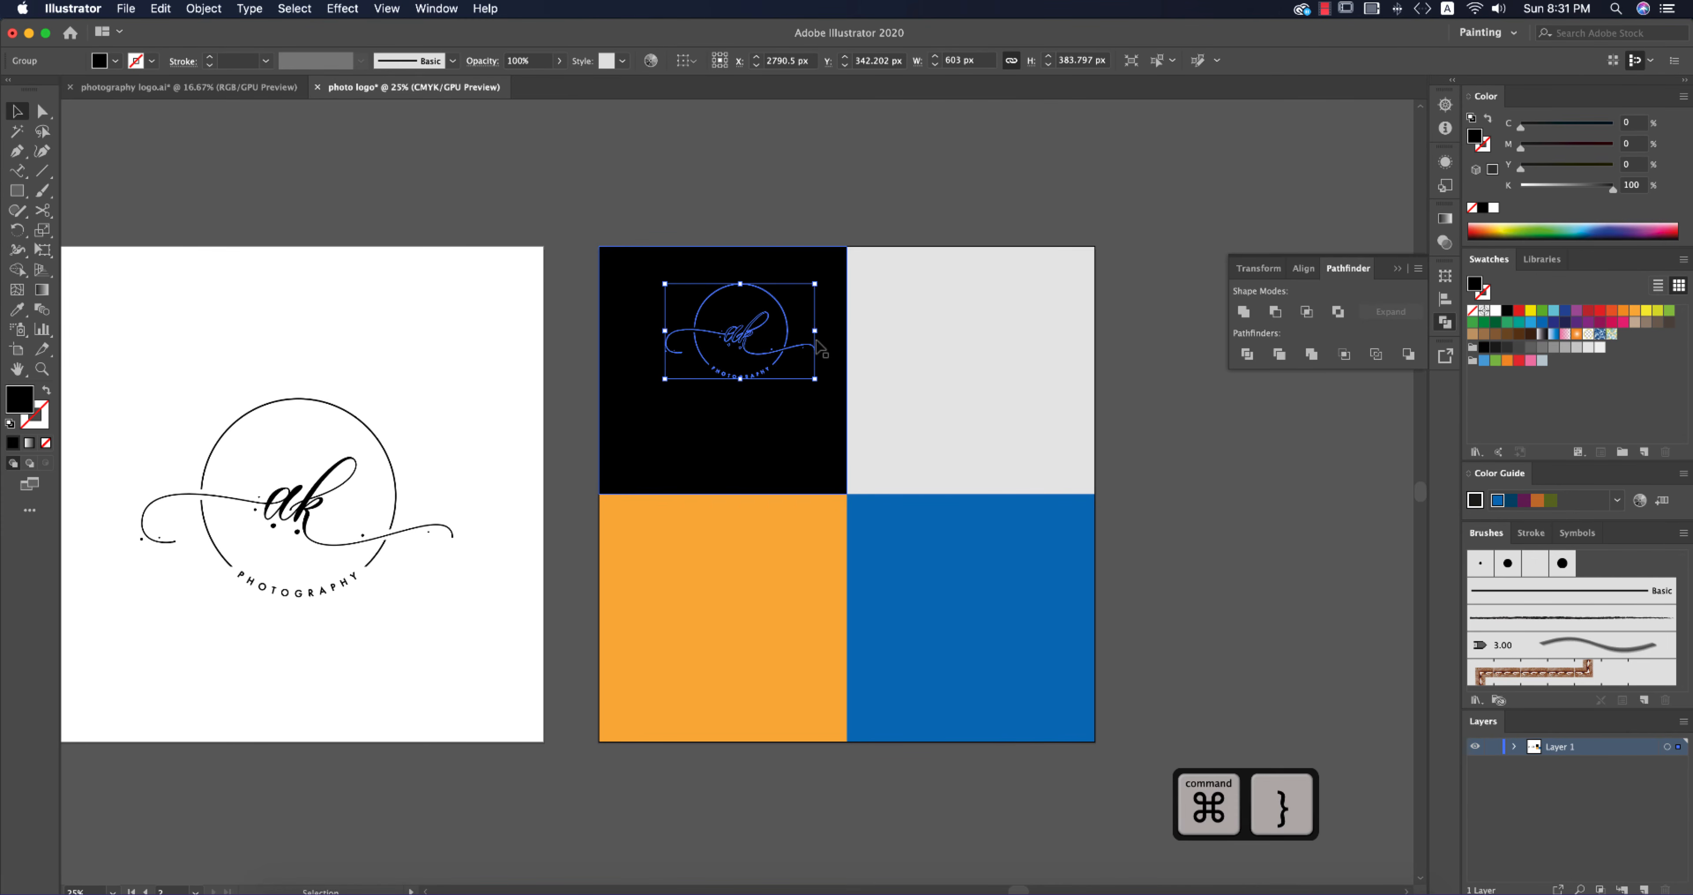
# Step: Color the small logo with the light gray sampled from the neighboring quadrant and center it in the black quadrant
pyautogui.press('i')
pyautogui.click(926, 352)
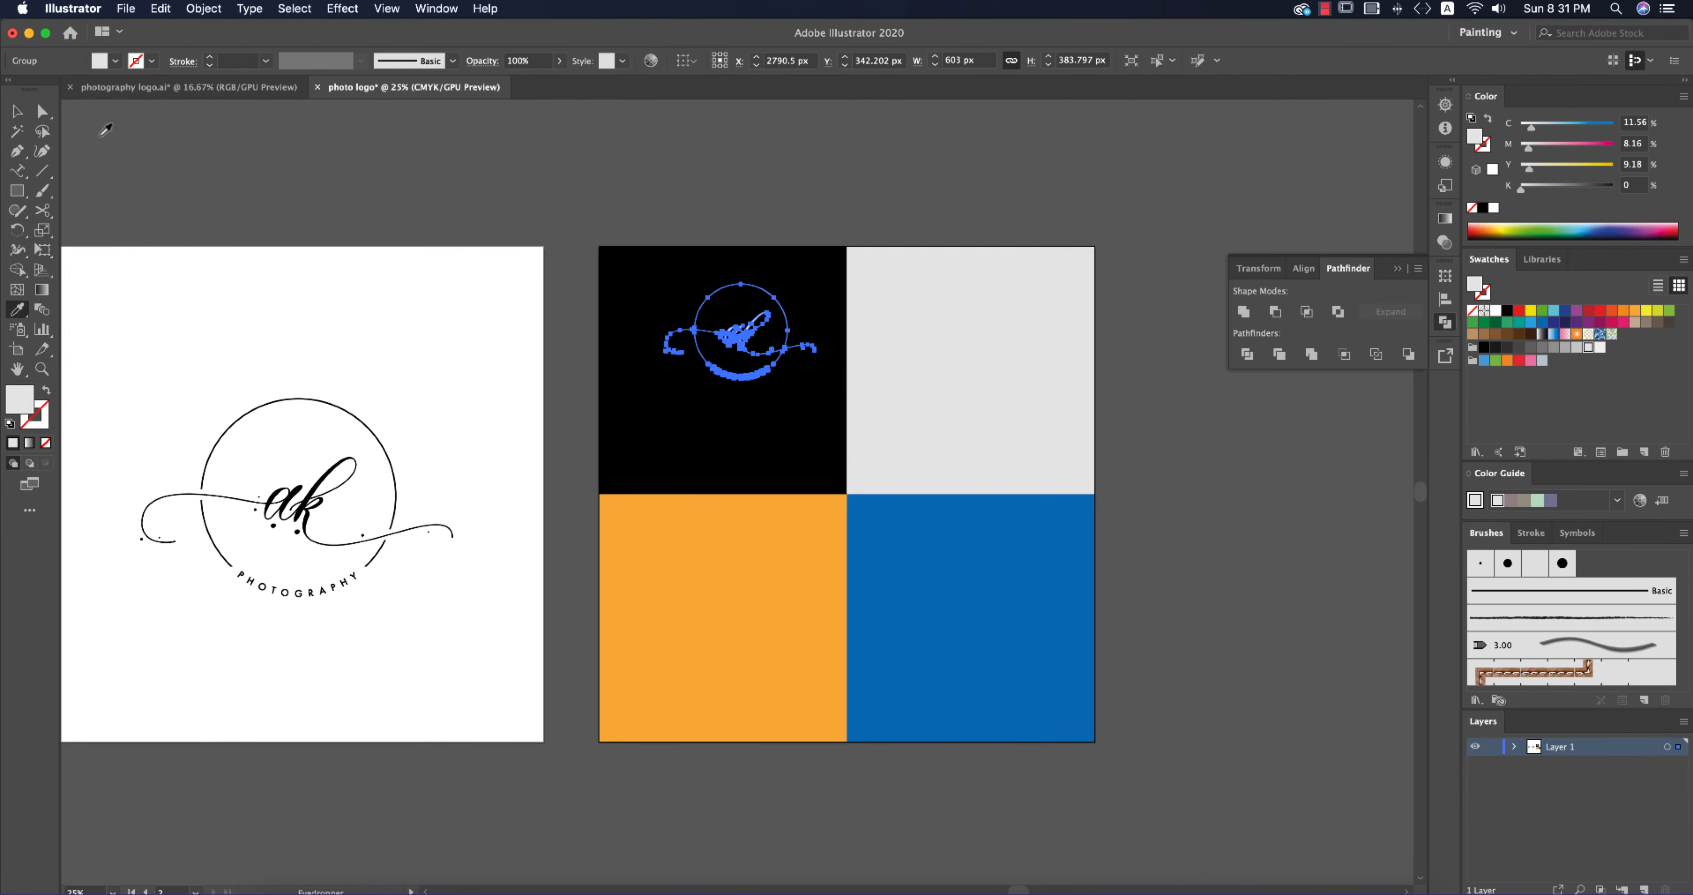
pyautogui.click(15, 118)
pyautogui.keyDown('shift'); pyautogui.click(635, 367); pyautogui.keyUp('shift')
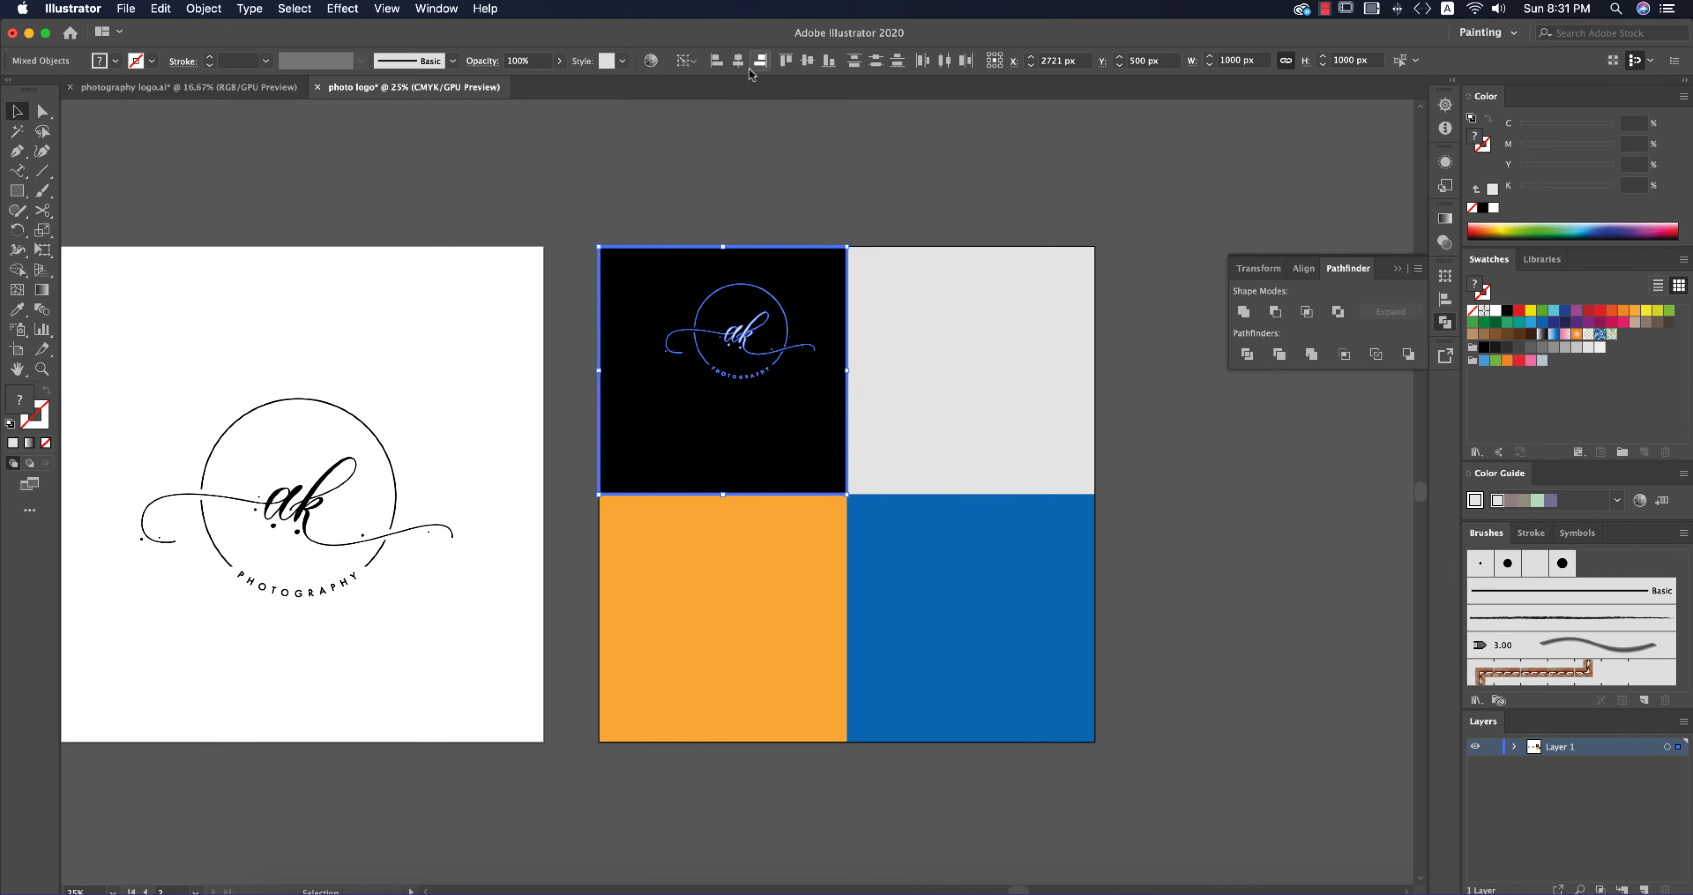
pyautogui.click(762, 62)
pyautogui.click(808, 60)
pyautogui.click(803, 184)
# Step: Duplicate the small logo from the black quadrant to the center of the light gray quadrant
pyautogui.moveTo(768, 383); pyautogui.dragTo(1016, 382)
pyautogui.keyDown('shift'); pyautogui.click(1057, 347); pyautogui.keyUp('shift')
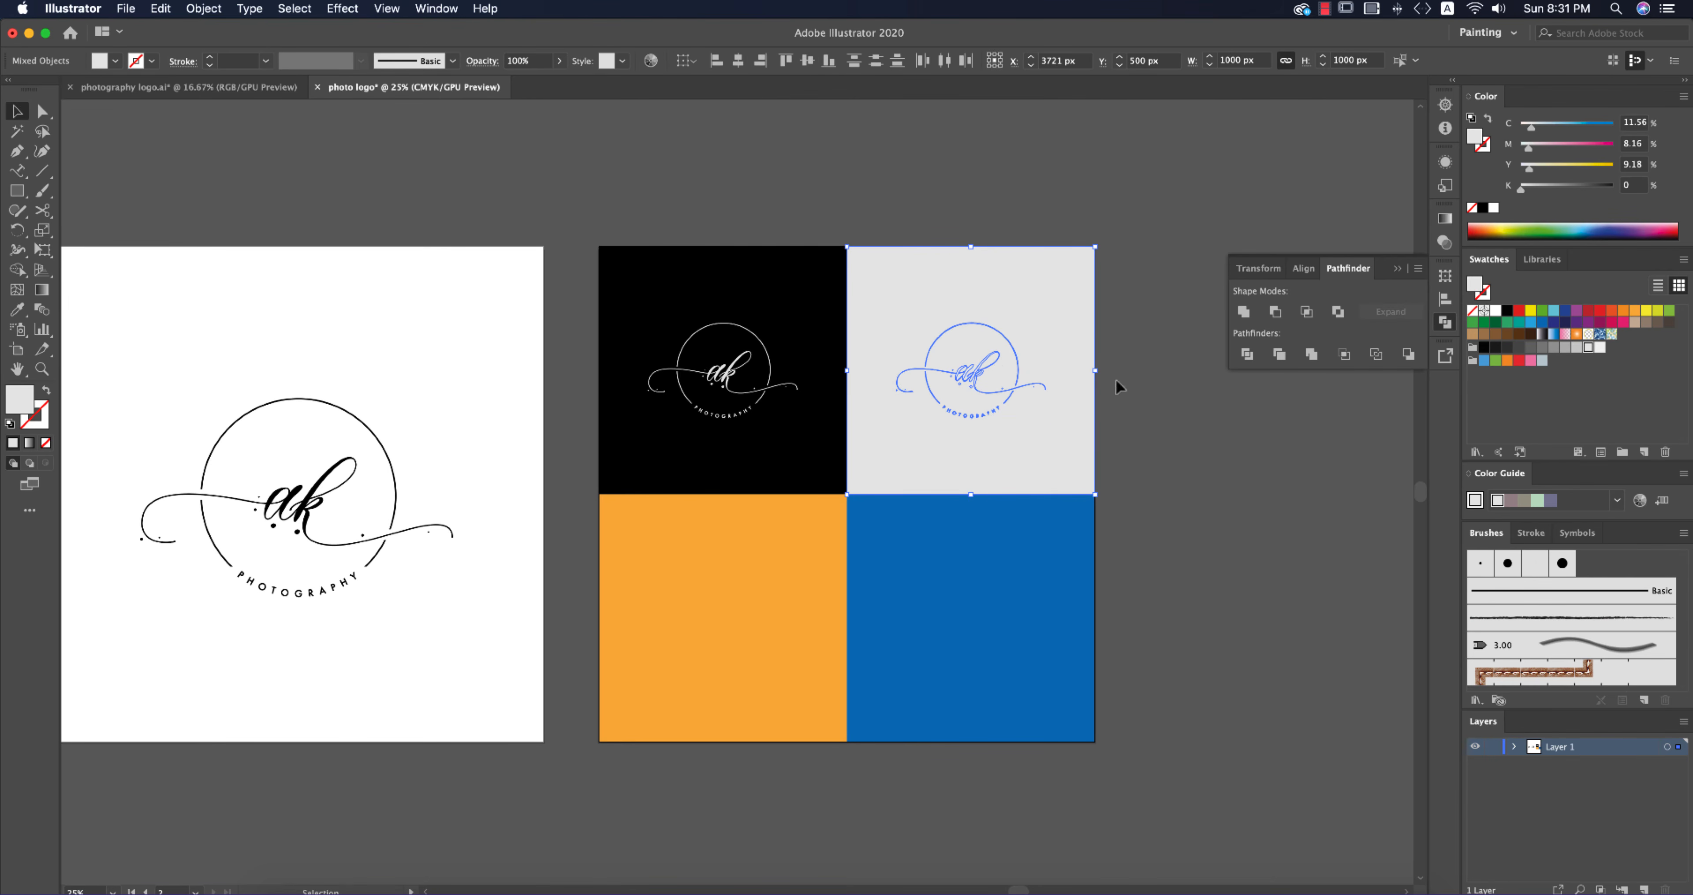
pyautogui.click(1216, 435)
# Step: Recolor the logo on the light gray quadrant with the black sampled from the black quadrant
pyautogui.click(1019, 375)
pyautogui.press('i')
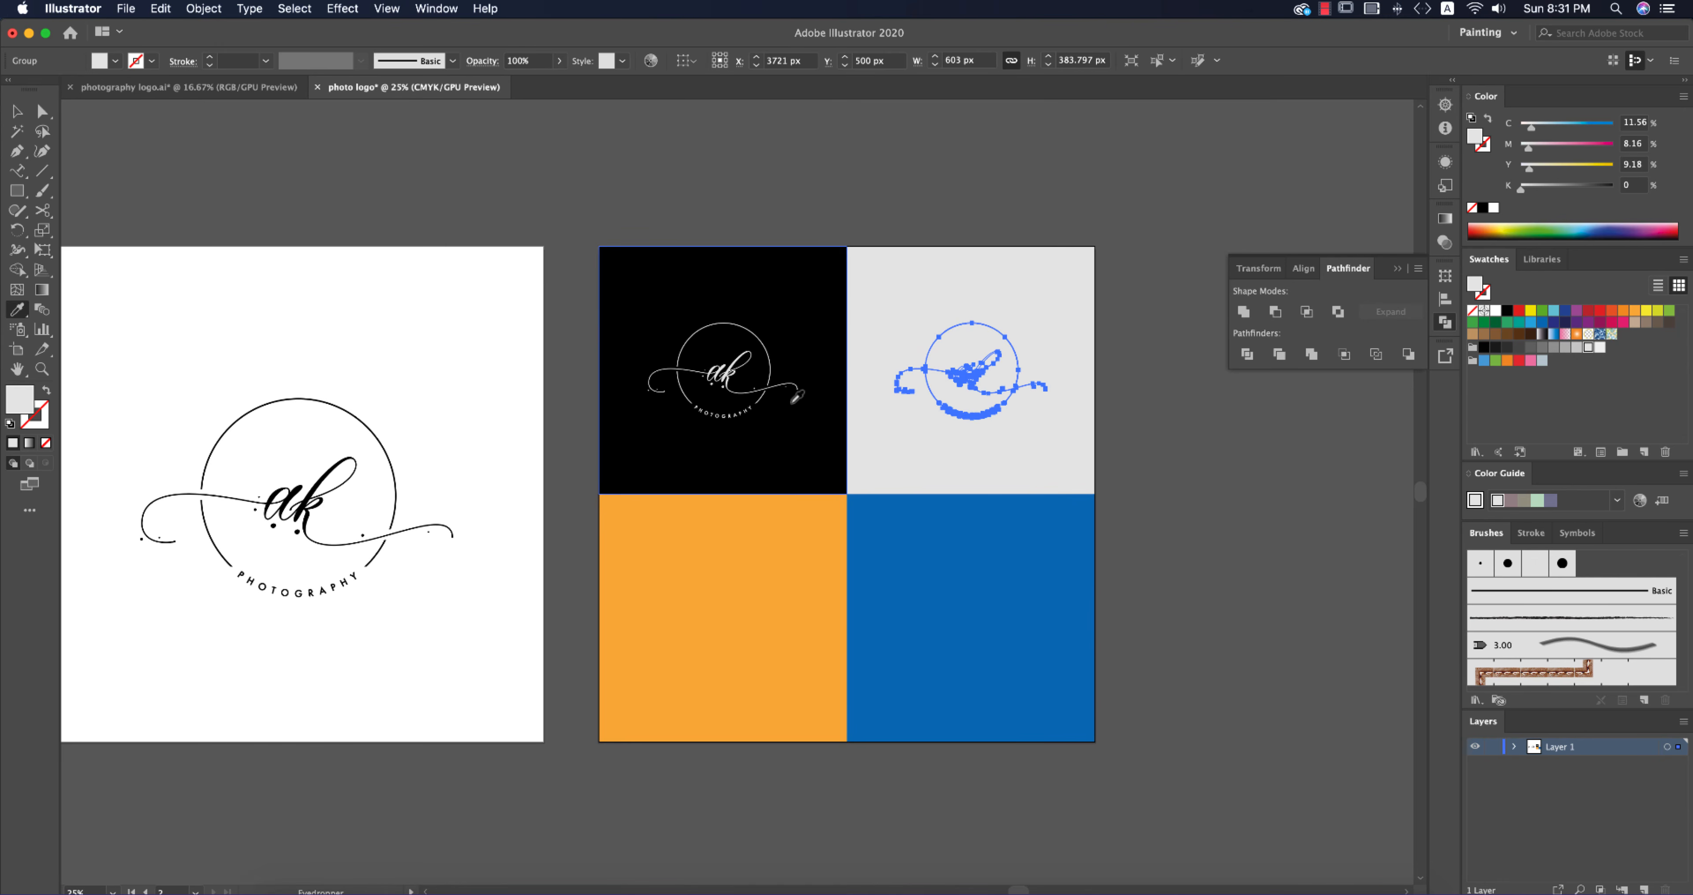
pyautogui.click(794, 443)
pyautogui.click(16, 112)
pyautogui.click(616, 159)
# Step: Copy the black logo onto the orange and blue quadrants and center each copy in its quadrant
pyautogui.moveTo(961, 365); pyautogui.dragTo(683, 624)
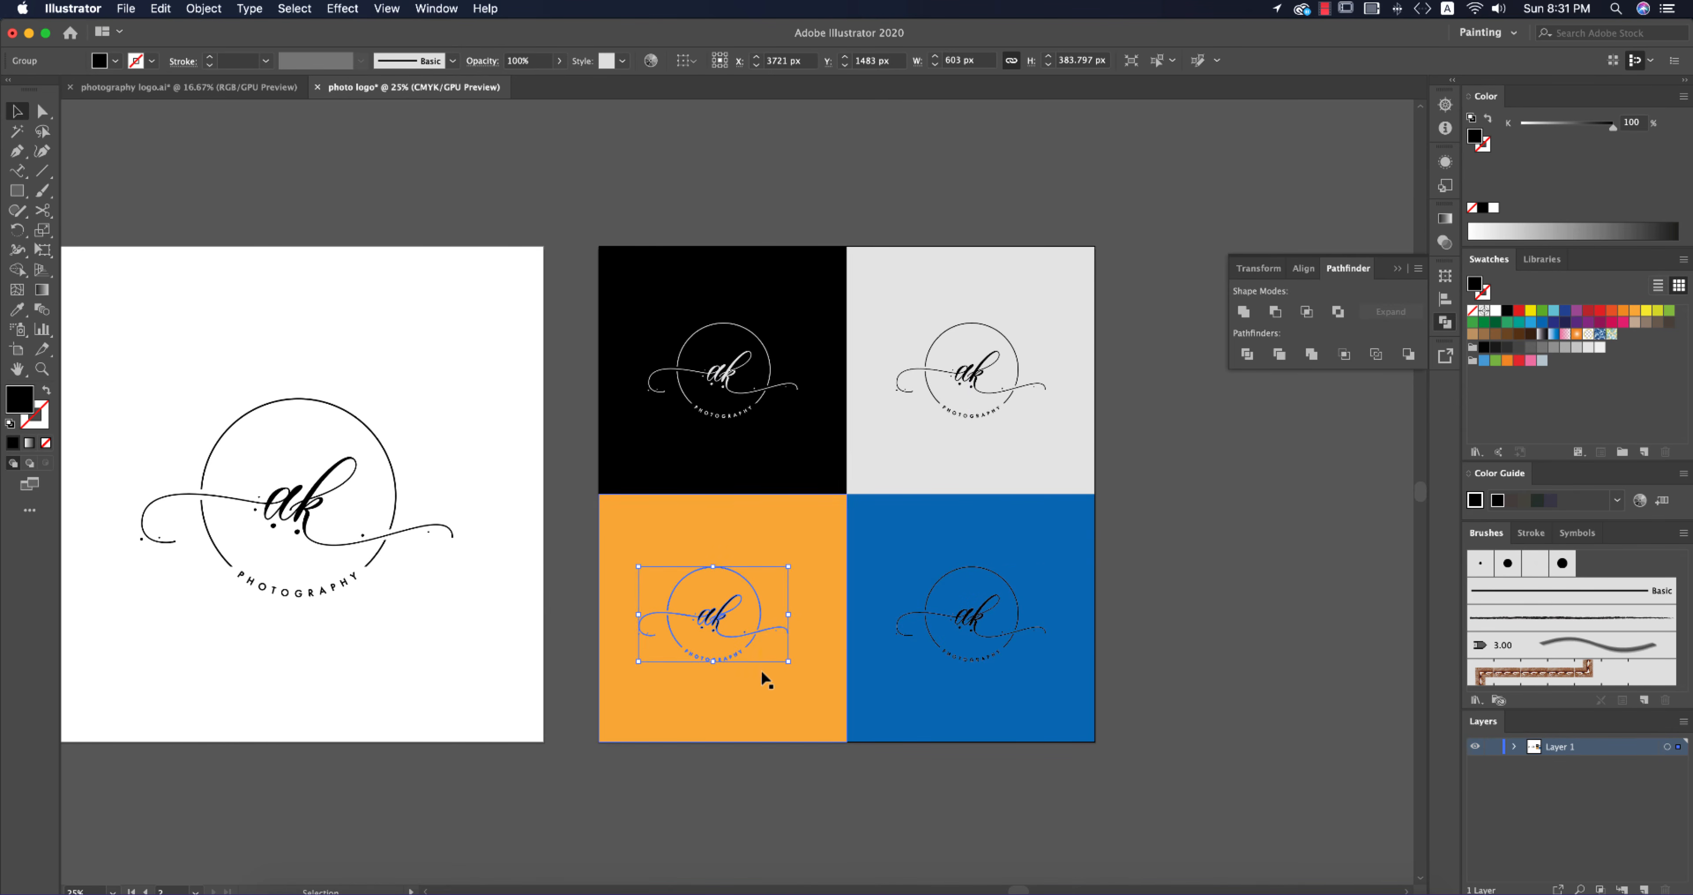
pyautogui.keyDown('shift'); pyautogui.click(816, 687); pyautogui.keyUp('shift')
pyautogui.click(738, 59)
pyautogui.click(807, 60)
pyautogui.click(1197, 530)
pyautogui.click(1005, 647)
pyautogui.keyDown('shift'); pyautogui.click(1057, 570); pyautogui.keyUp('shift')
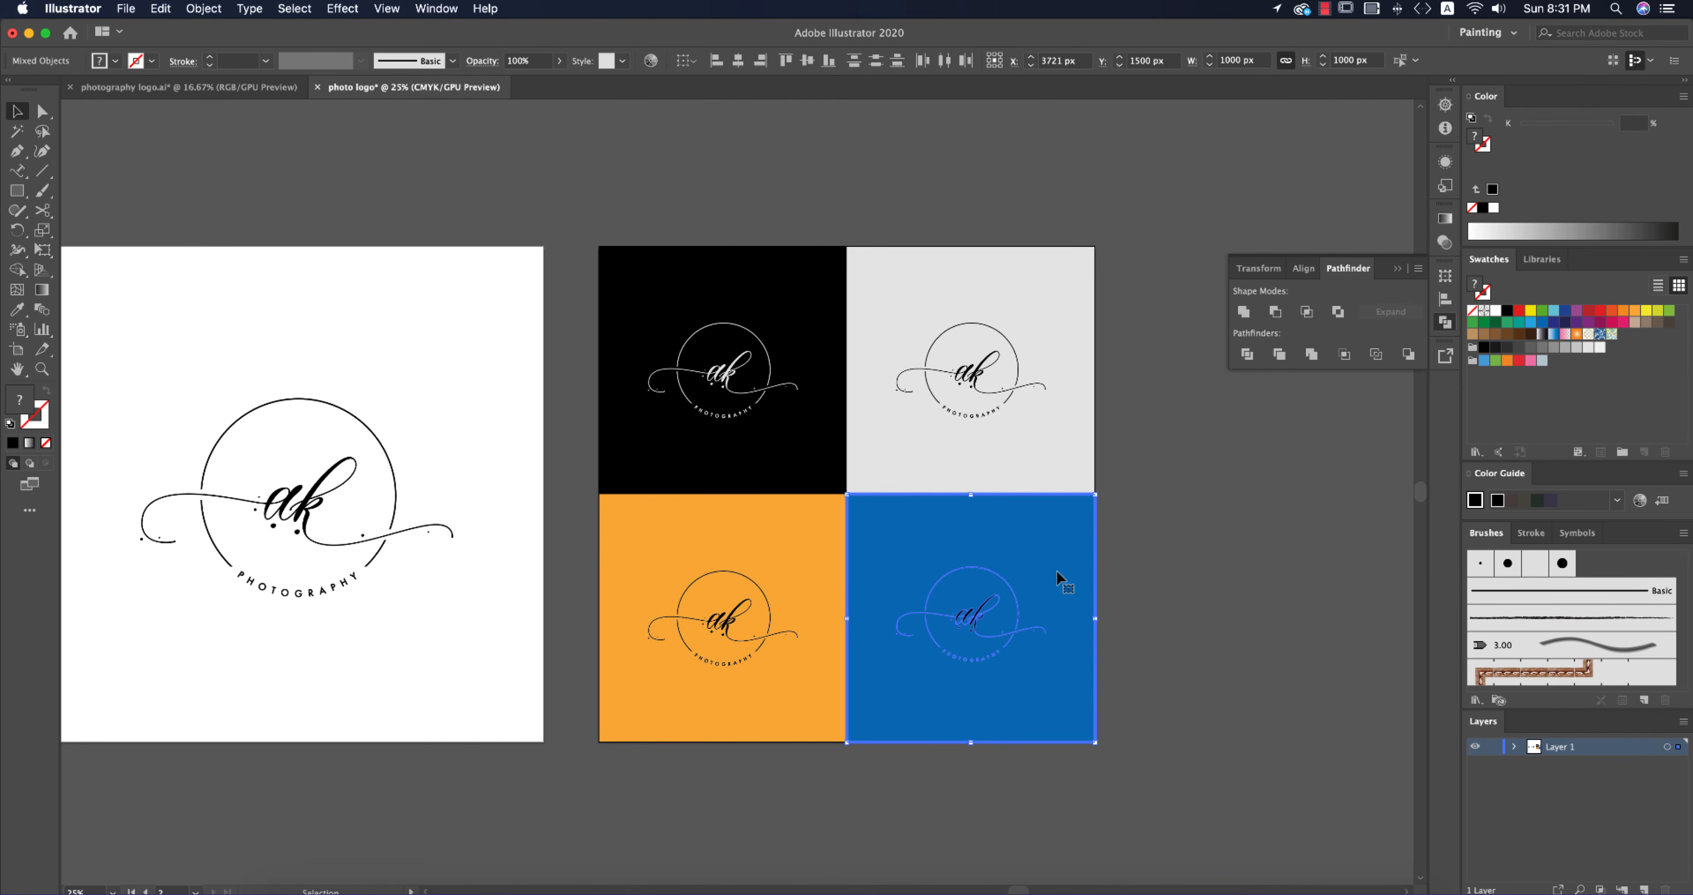
pyautogui.click(821, 60)
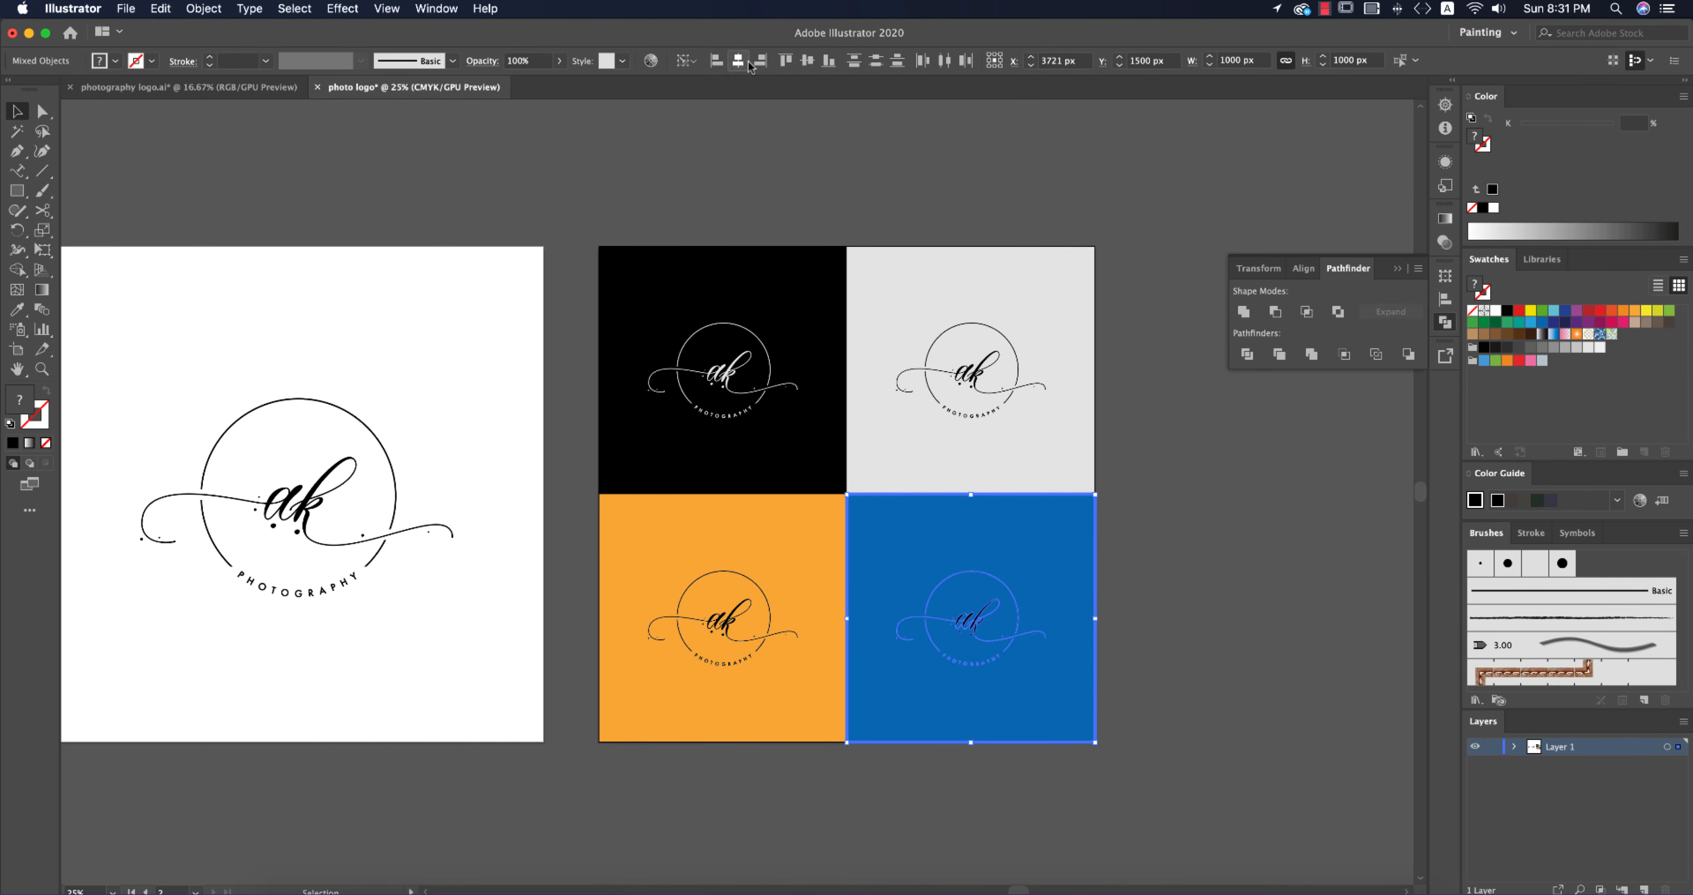
pyautogui.click(1226, 527)
# Step: Recolor the logo on the black quadrant with the orange sampled from the lower-left quadrant
pyautogui.click(756, 402)
pyautogui.press('i')
pyautogui.click(782, 533)
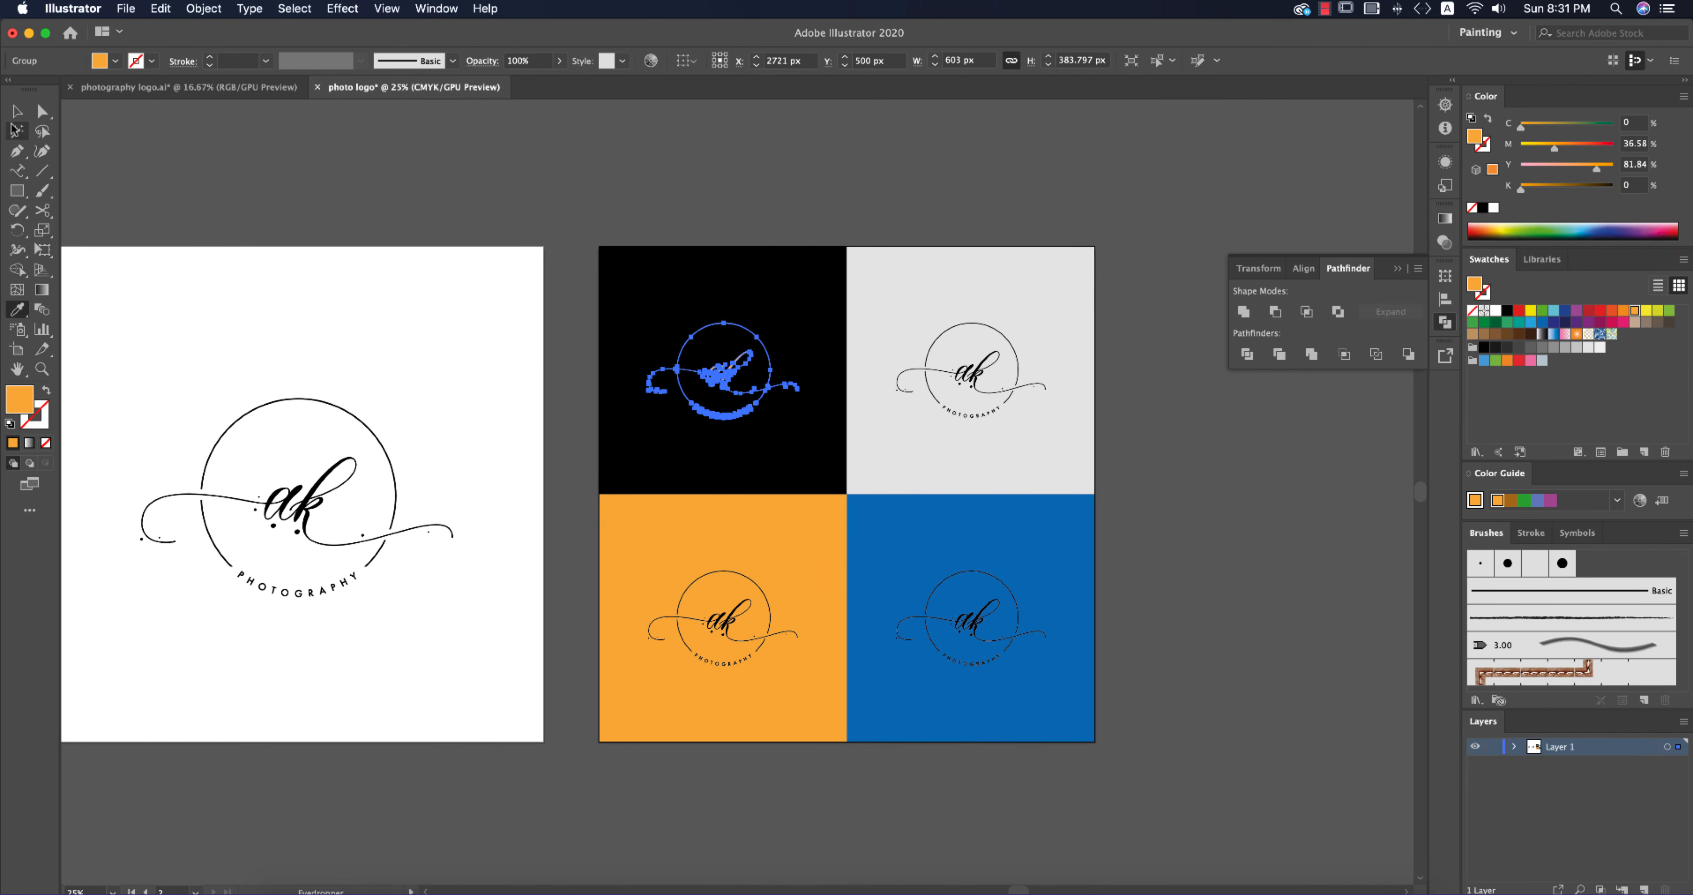
pyautogui.click(15, 111)
pyautogui.click(242, 137)
# Step: Recolor the logo on the light gray quadrant with the blue sampled from the lower-right quadrant
pyautogui.click(978, 368)
pyautogui.press('i')
pyautogui.click(1054, 556)
pyautogui.click(18, 111)
pyautogui.click(1060, 608)
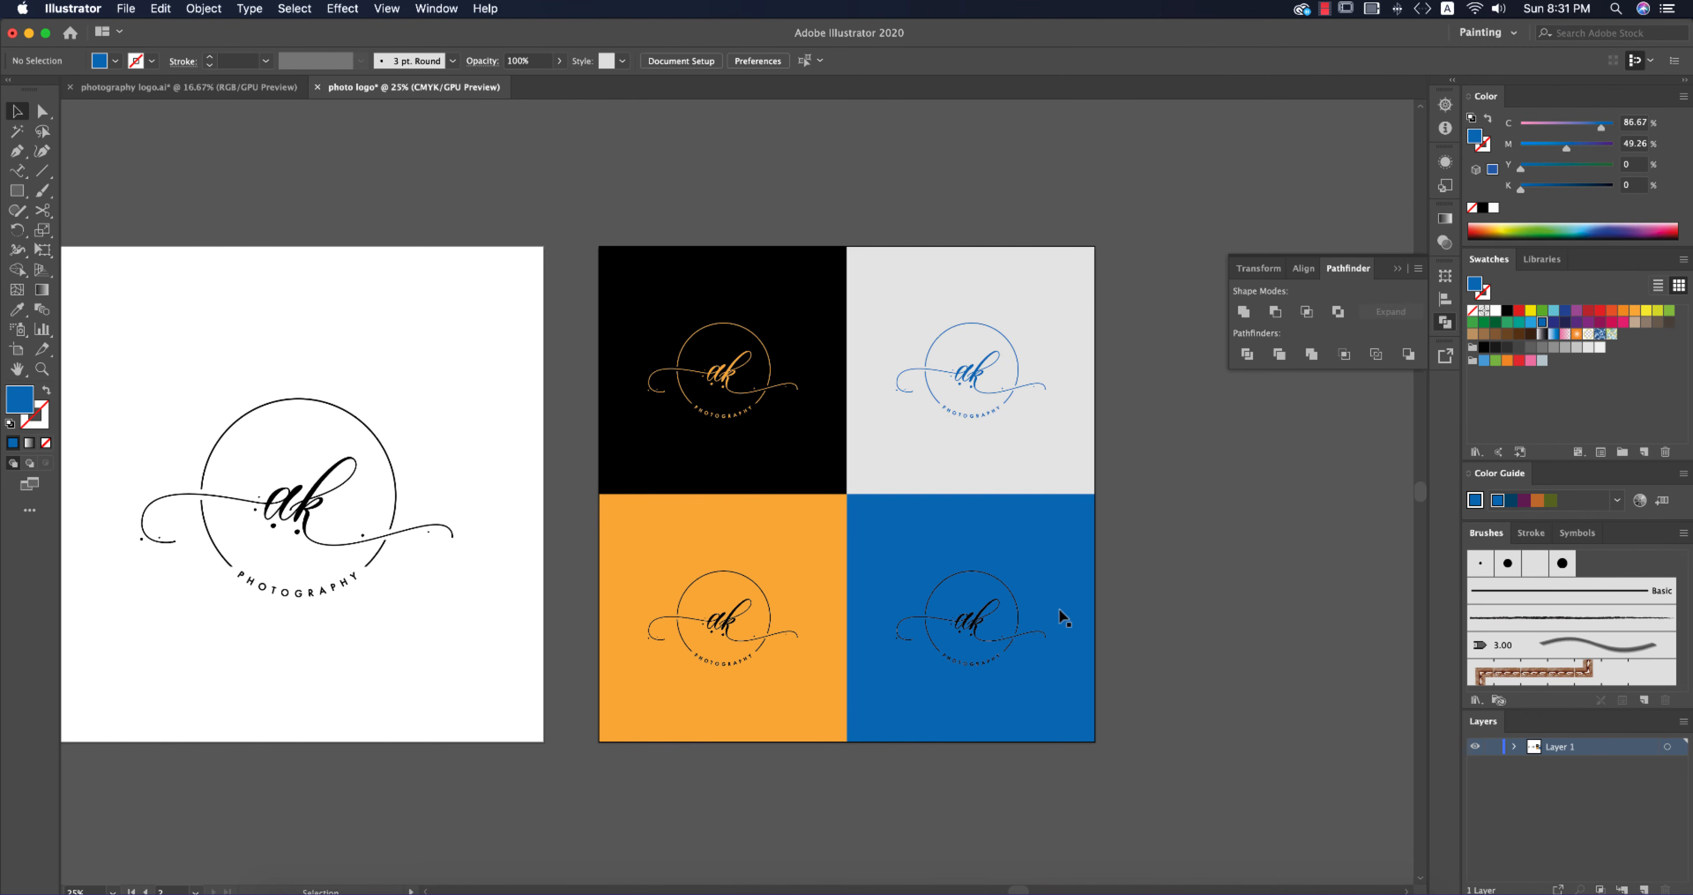
# Step: Recolor the logo on the blue quadrant with the sampled light gray and collapse the Pathfinder panel
pyautogui.click(1023, 618)
pyautogui.press('i')
pyautogui.click(1052, 480)
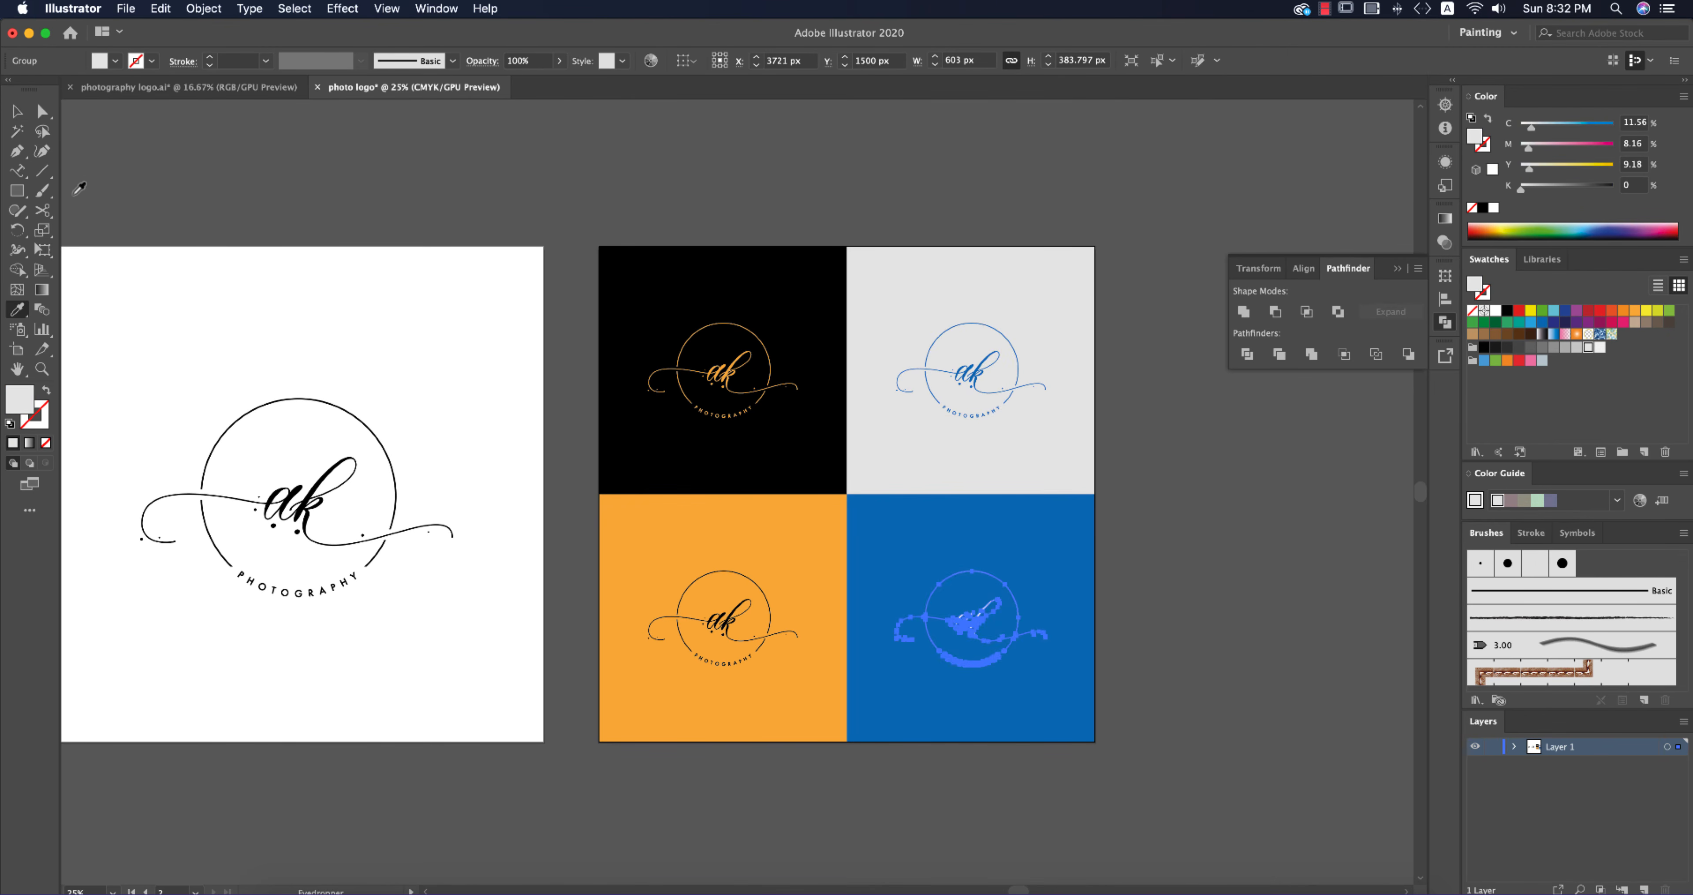
pyautogui.click(18, 112)
pyautogui.click(246, 166)
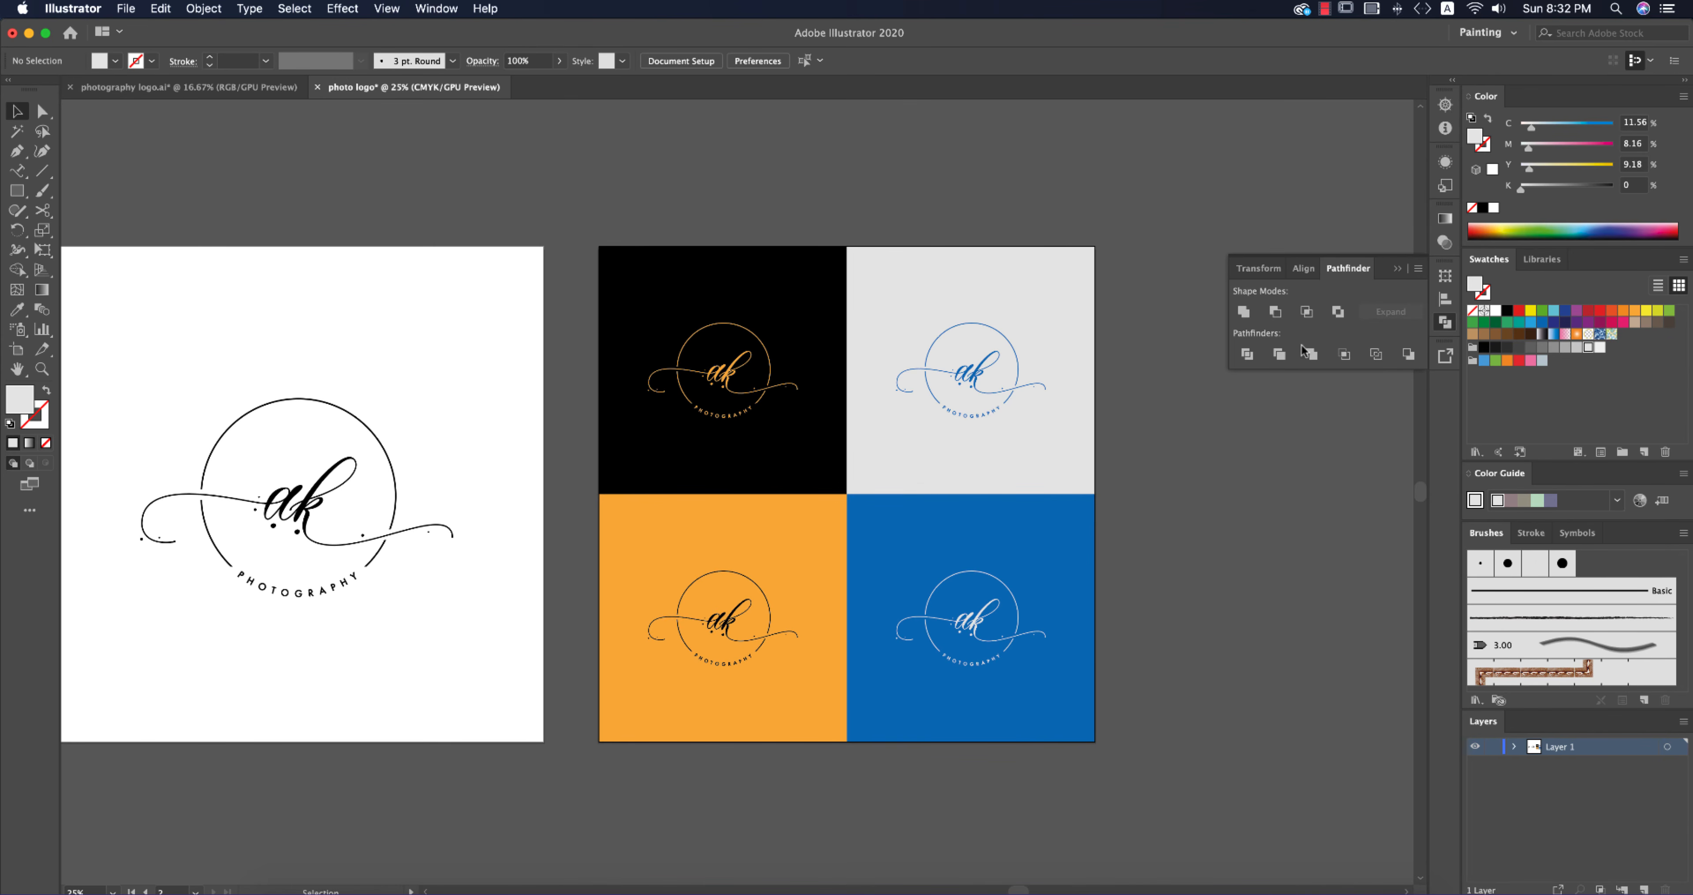
pyautogui.click(1398, 271)
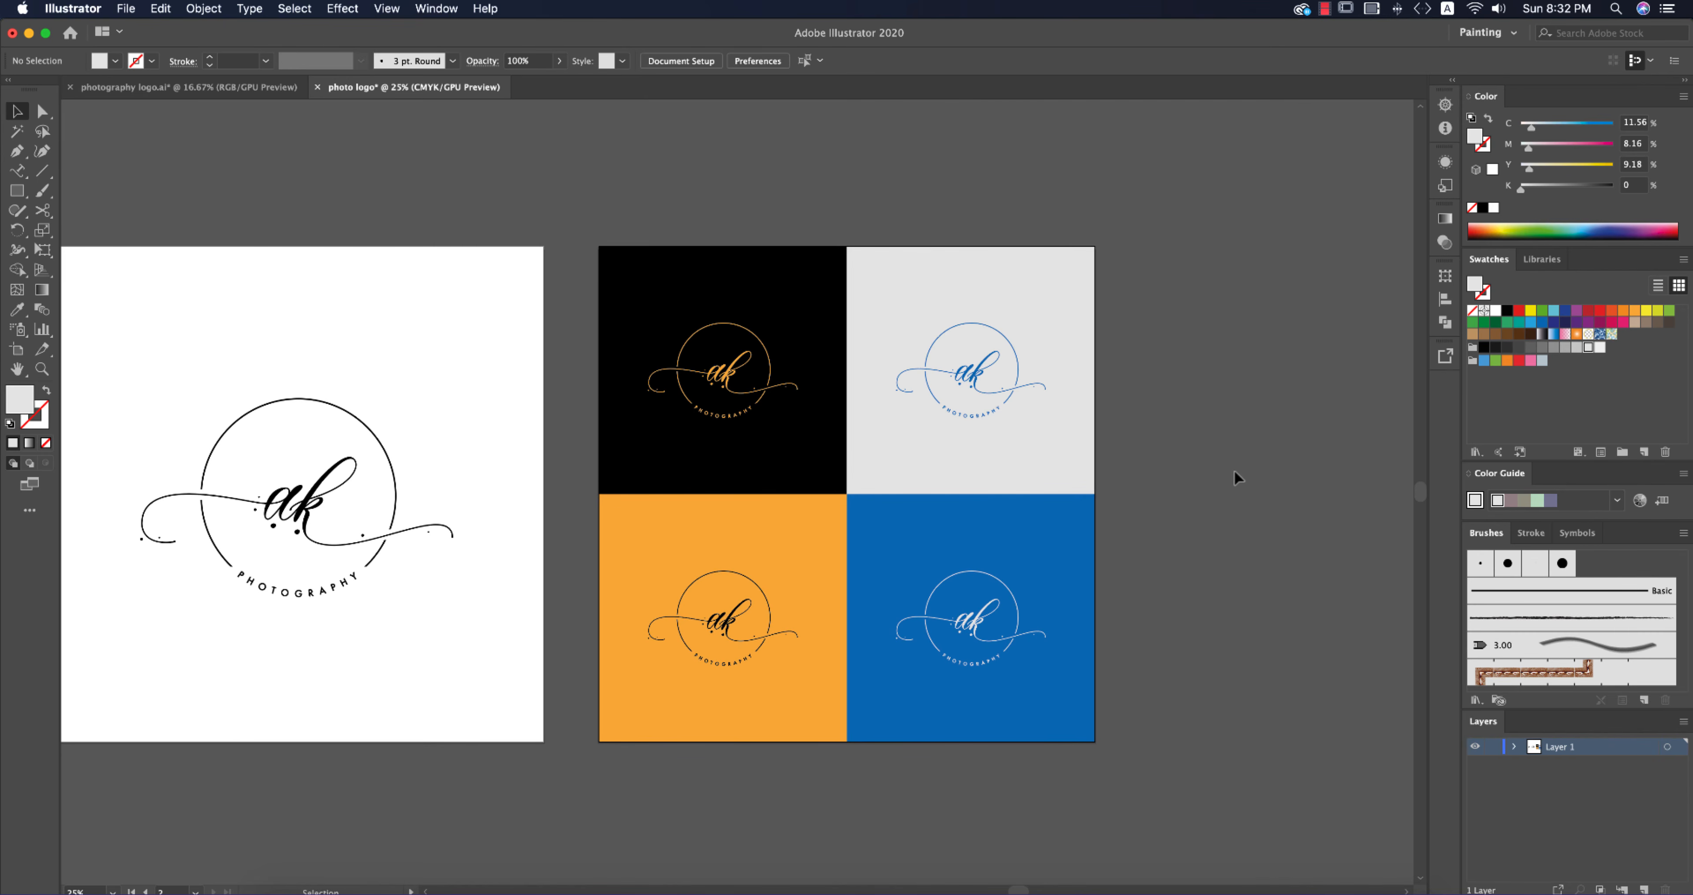
# Step: Switch to Photoshop and open the "Place your design here" smart object of cover.psd, briefly showing its Safety zone layer
pyautogui.scroll(-3, 1236, 478)
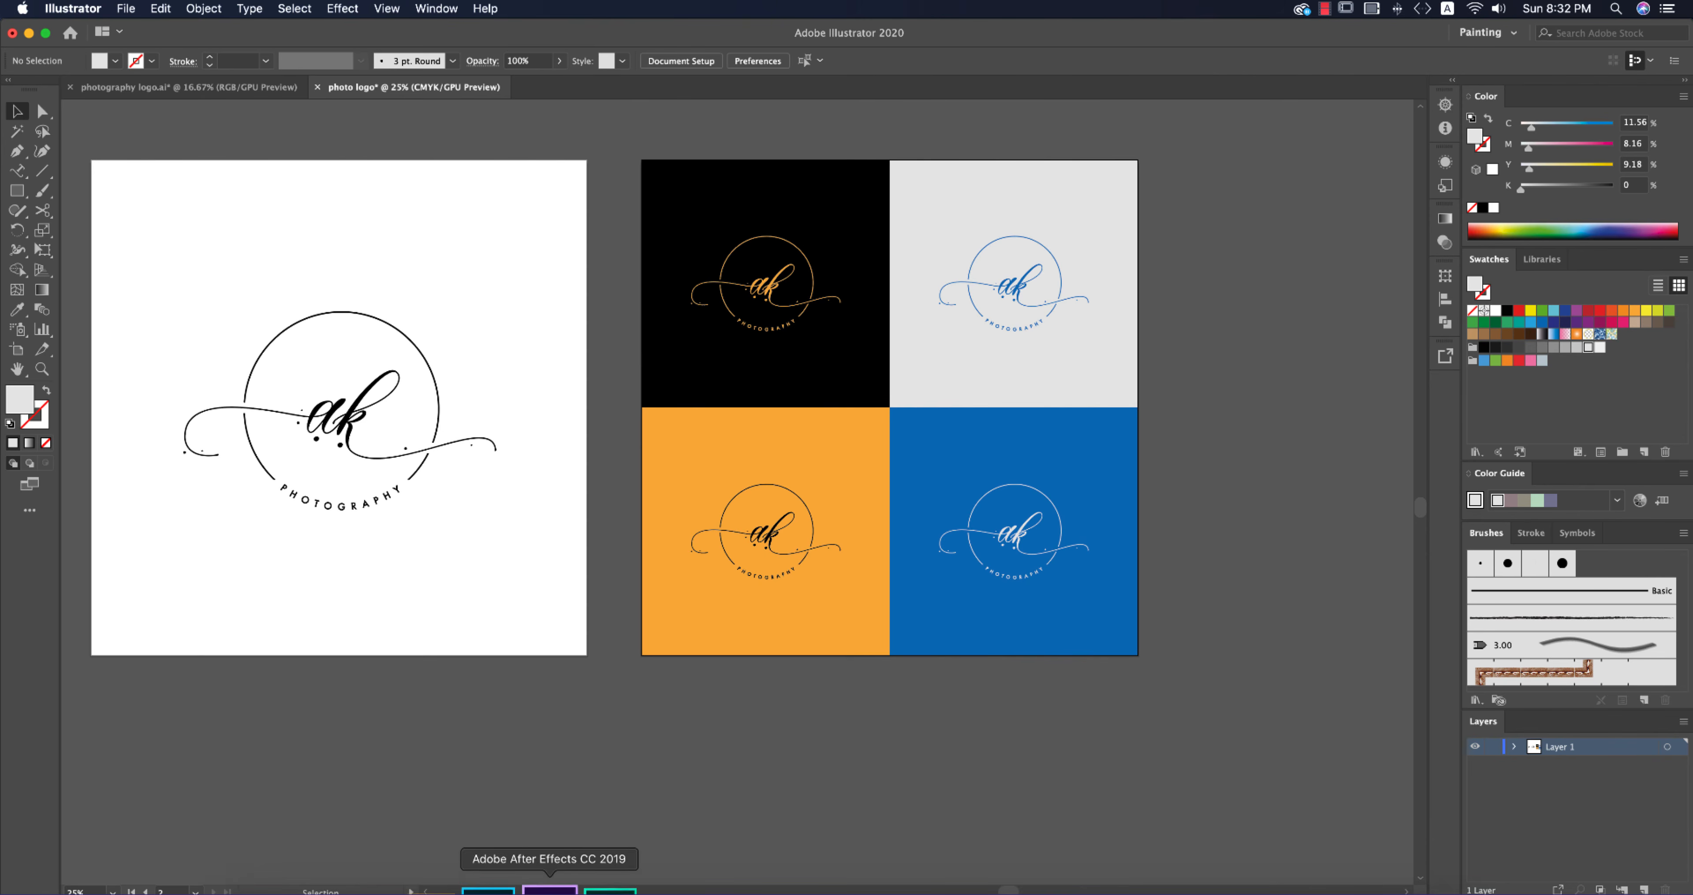
pyautogui.click(502, 888)
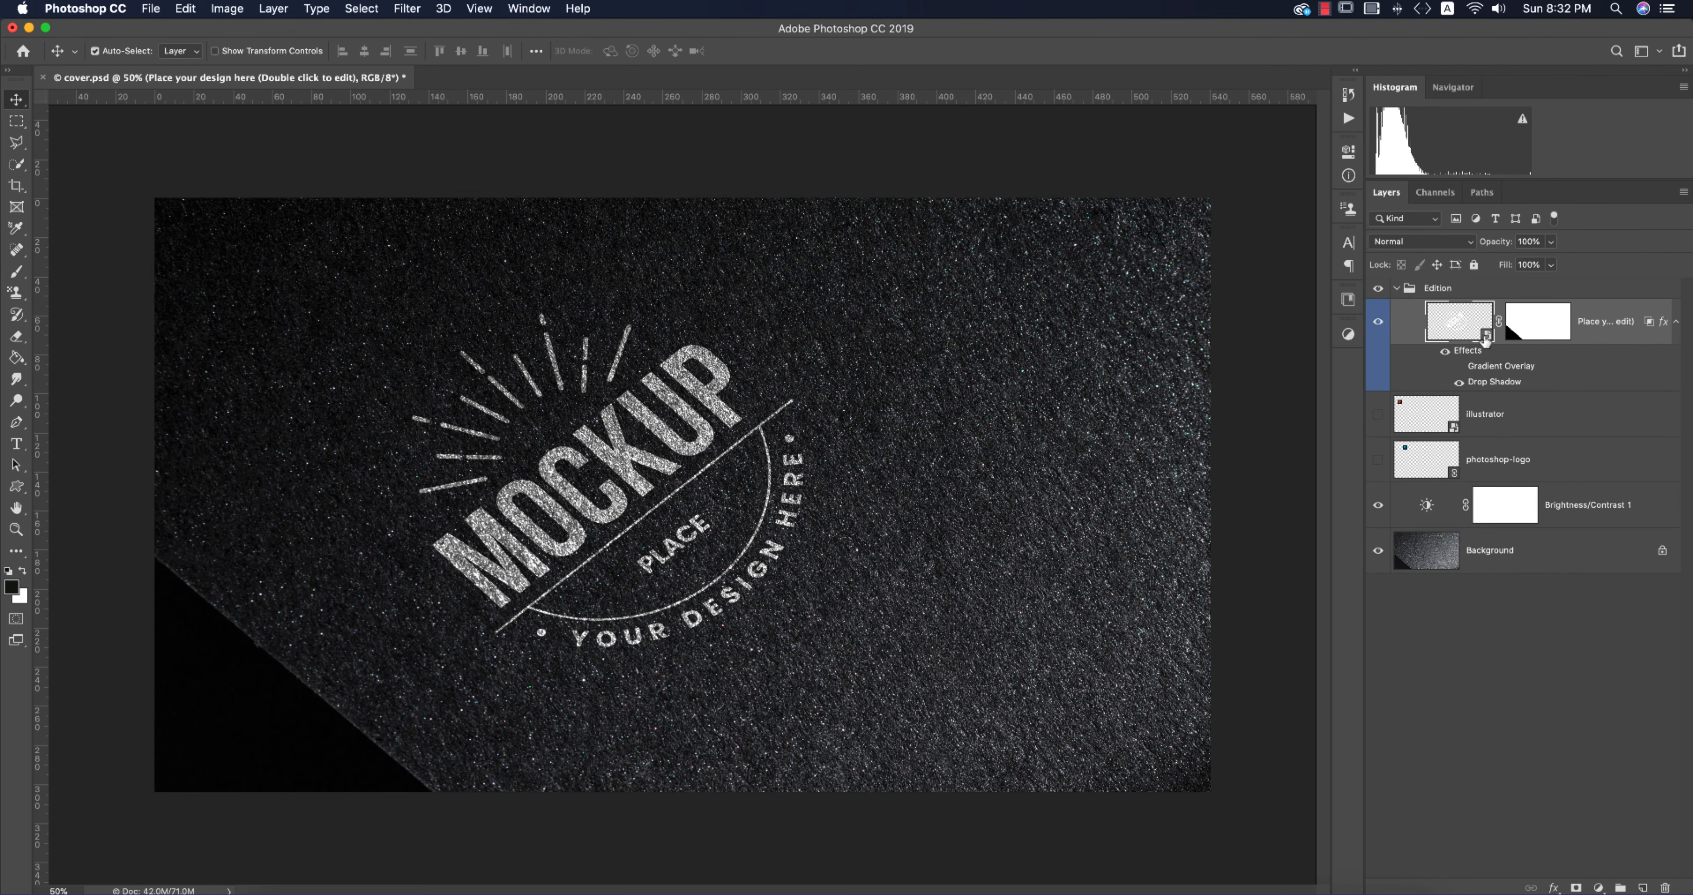
pyautogui.doubleClick(1484, 330)
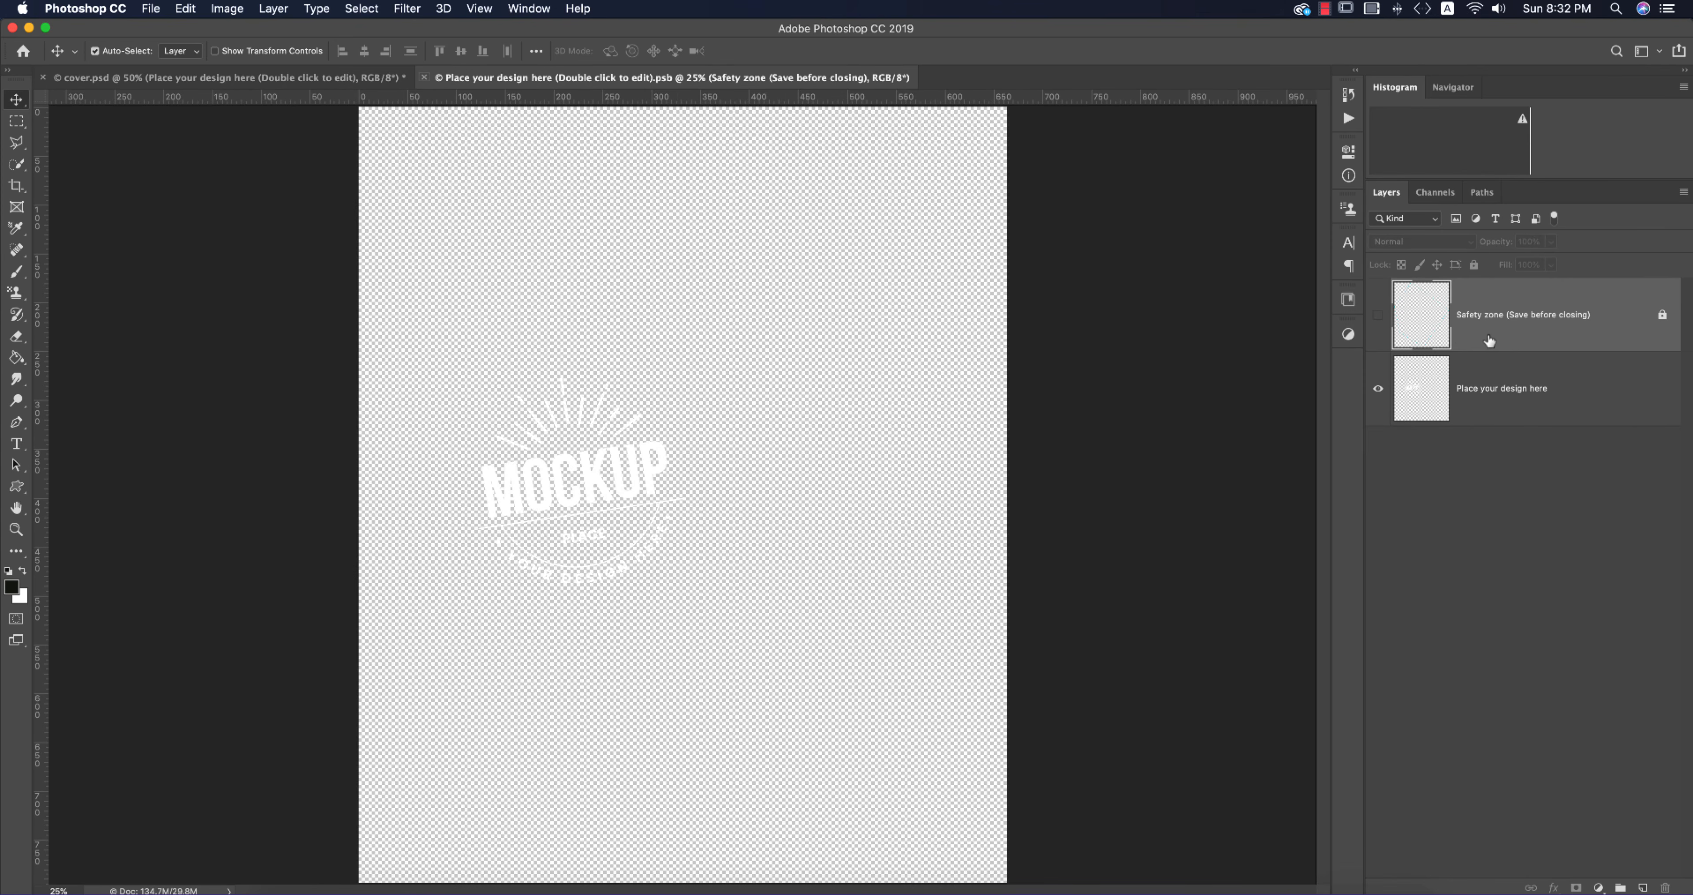
pyautogui.click(1379, 316)
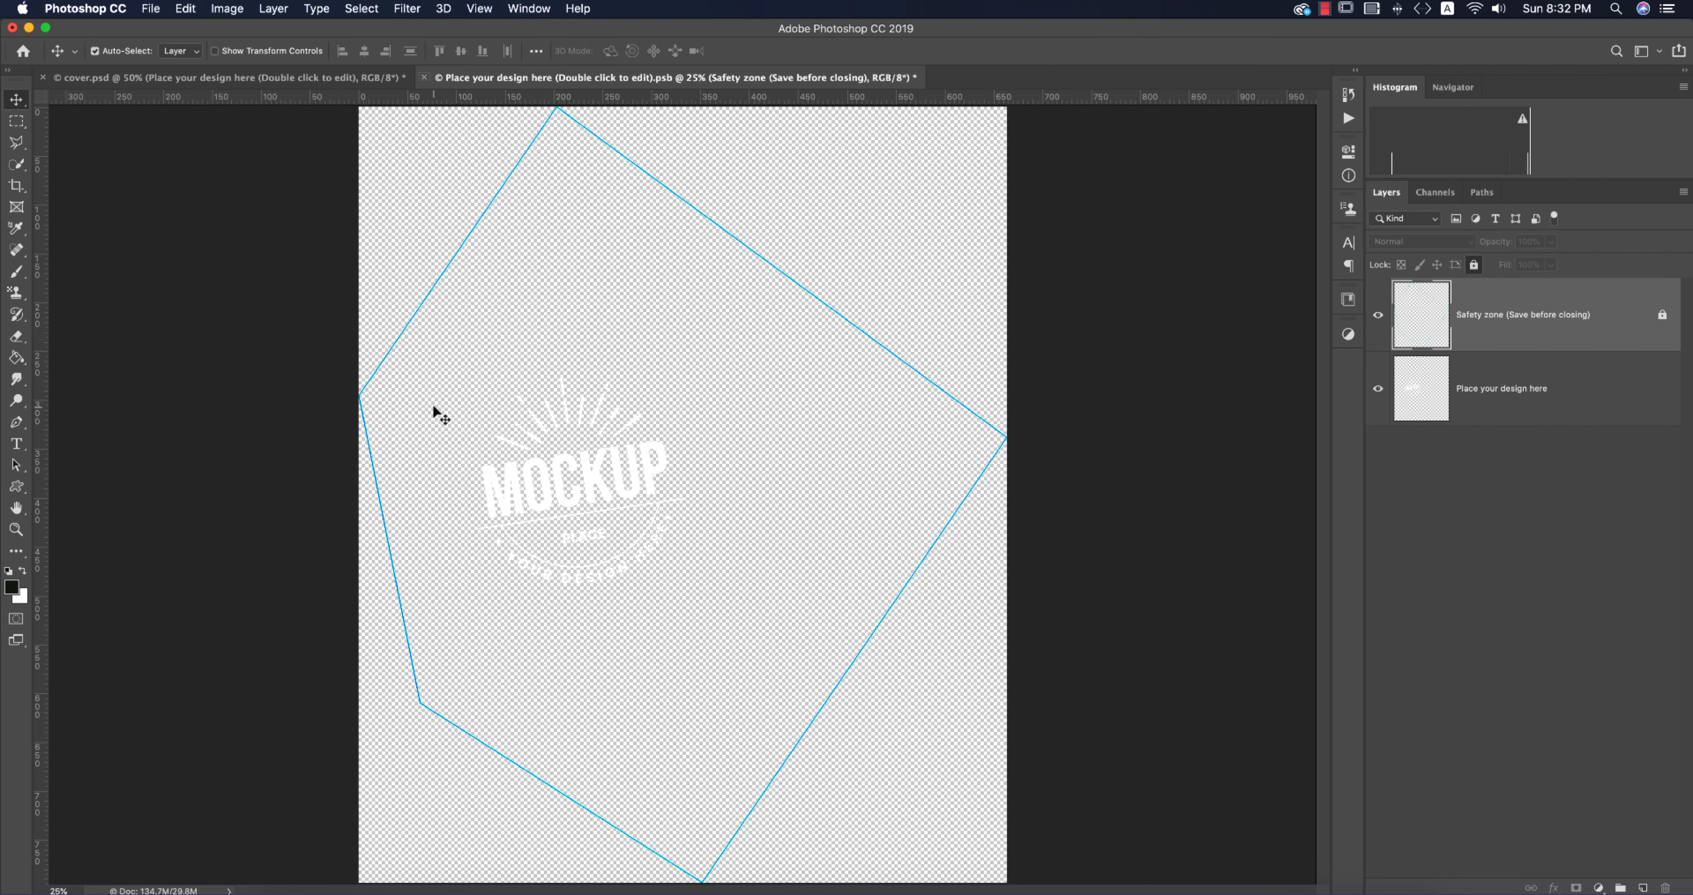
pyautogui.click(1379, 316)
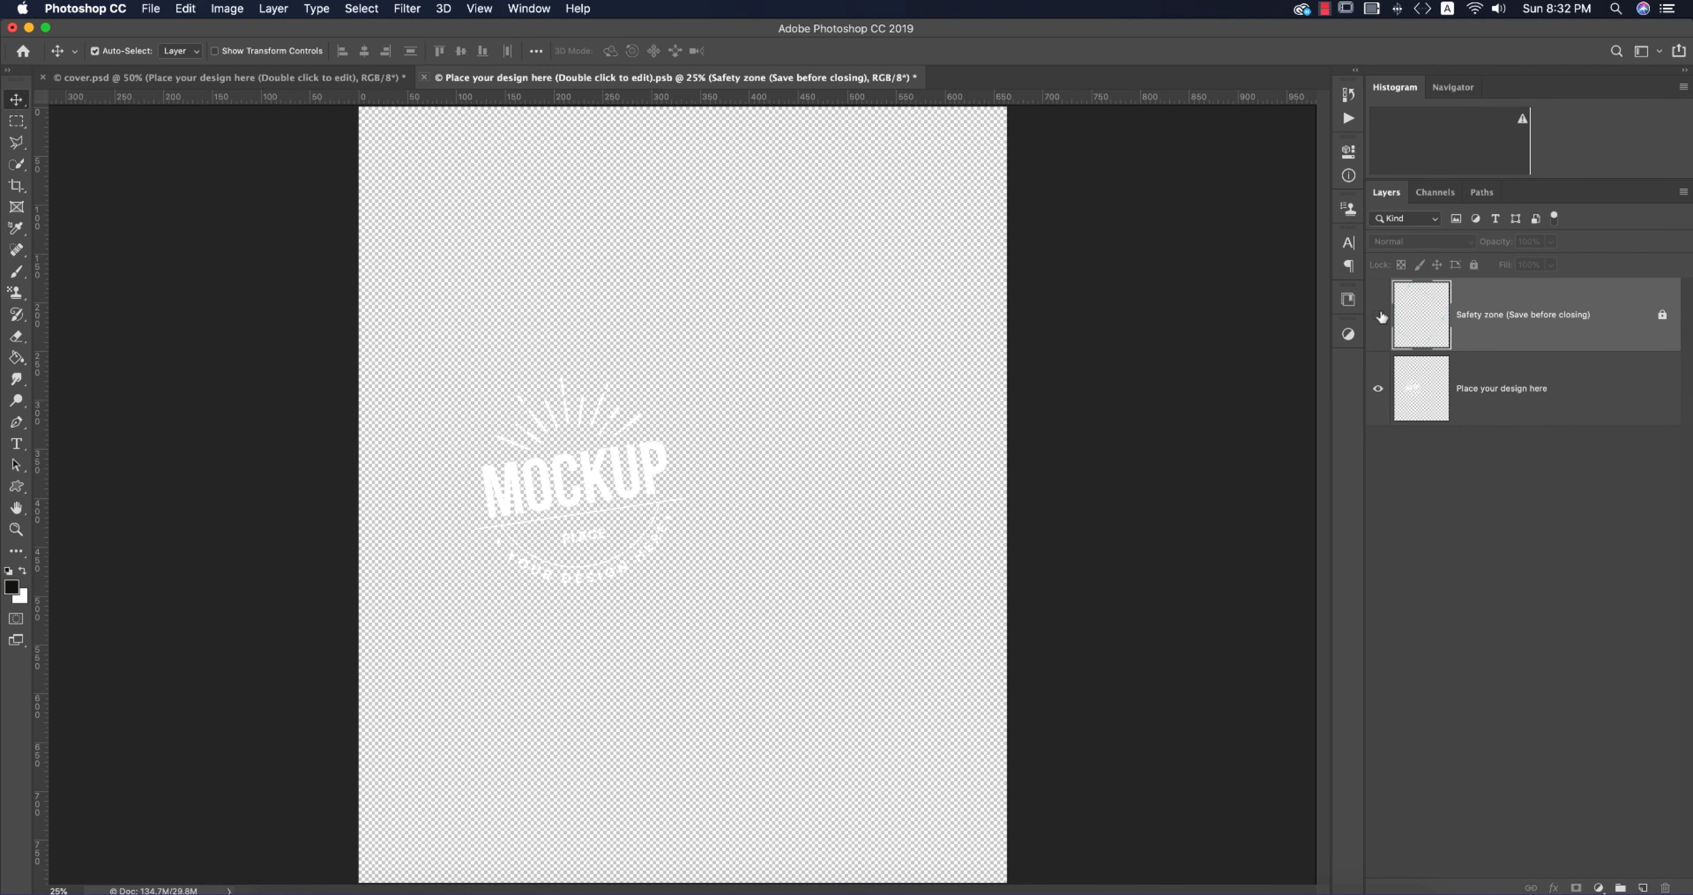
# Step: Hide the placeholder "Place your design here" layer, and copy the large black "ak" logo from the first artboard in Illustrator
pyautogui.click(1379, 389)
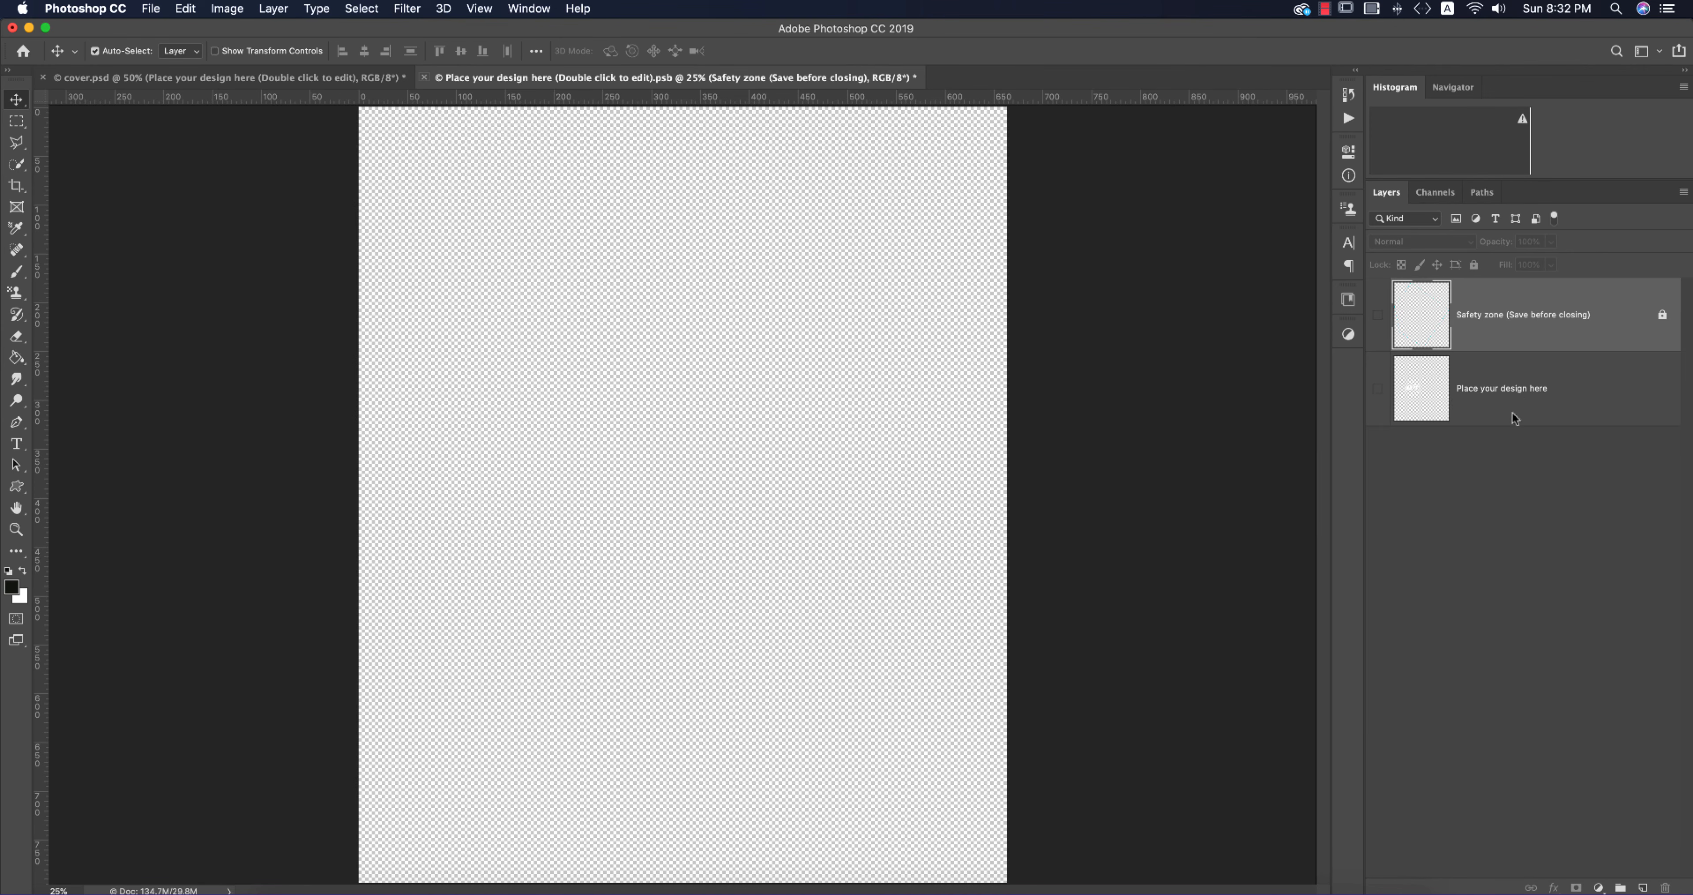
pyautogui.moveTo(420, 891)
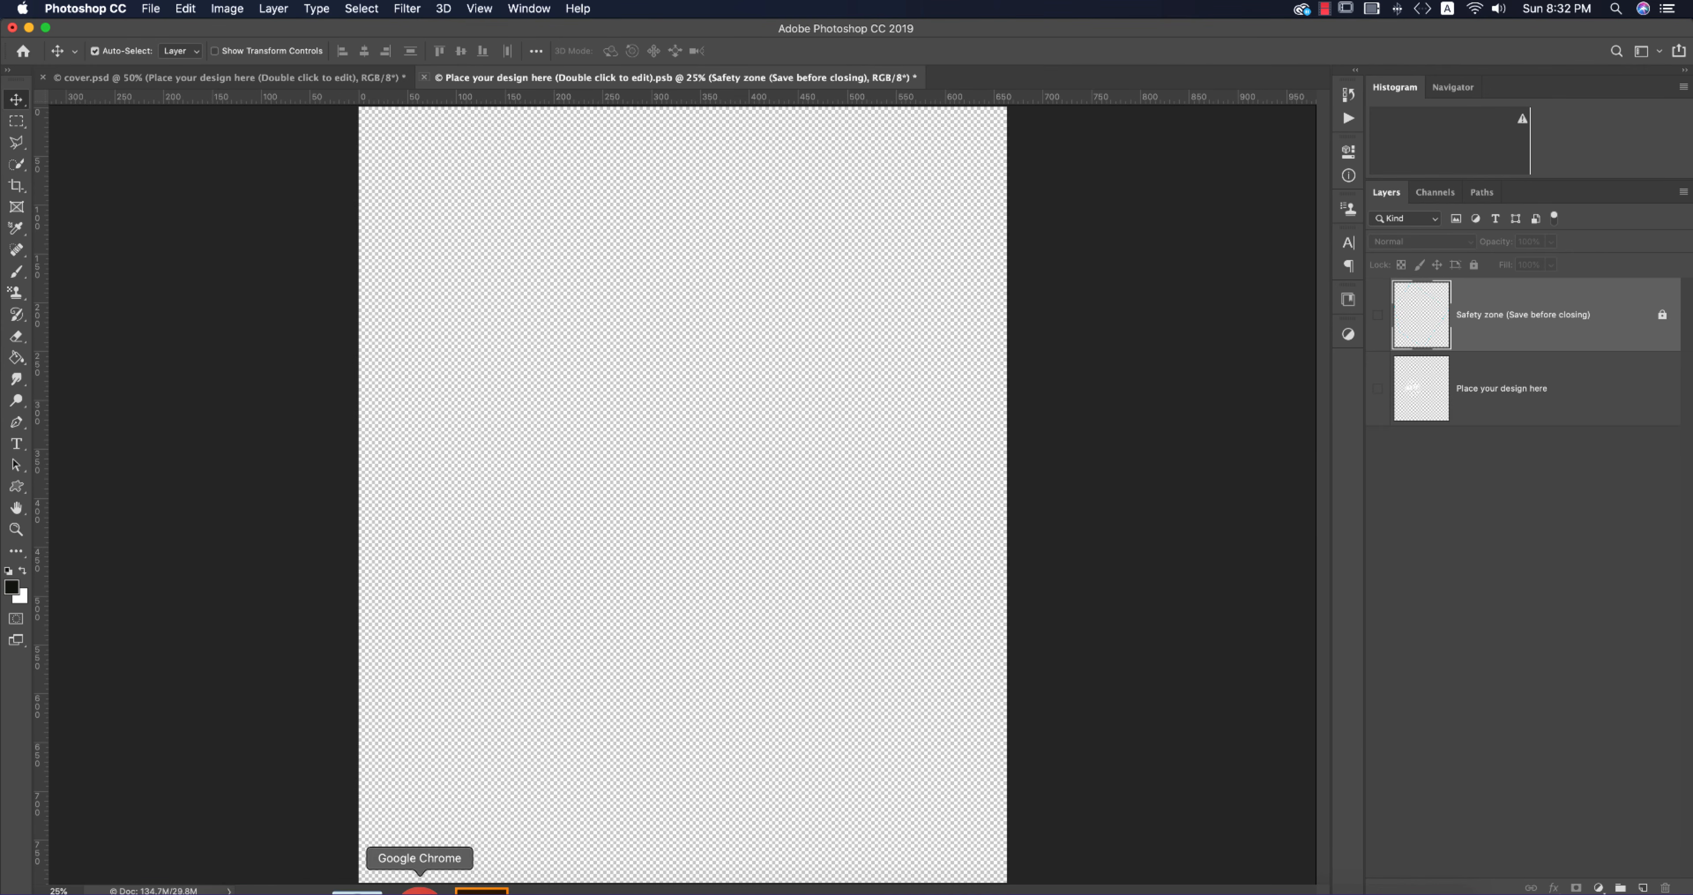
pyautogui.click(483, 891)
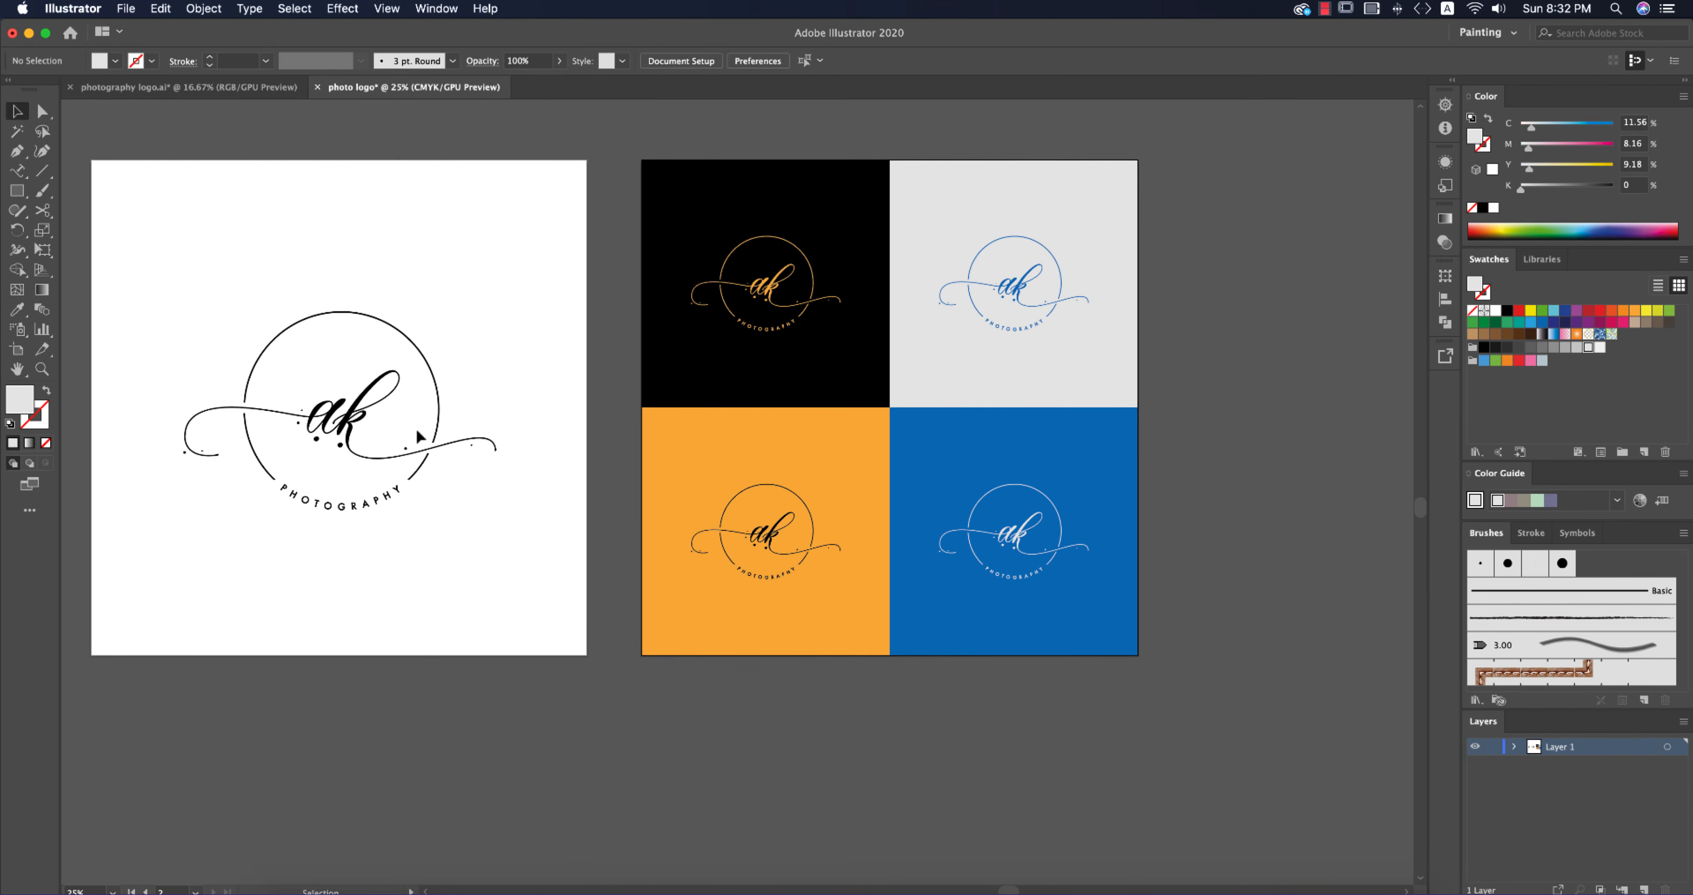
pyautogui.click(439, 434)
pyautogui.press('super+c')
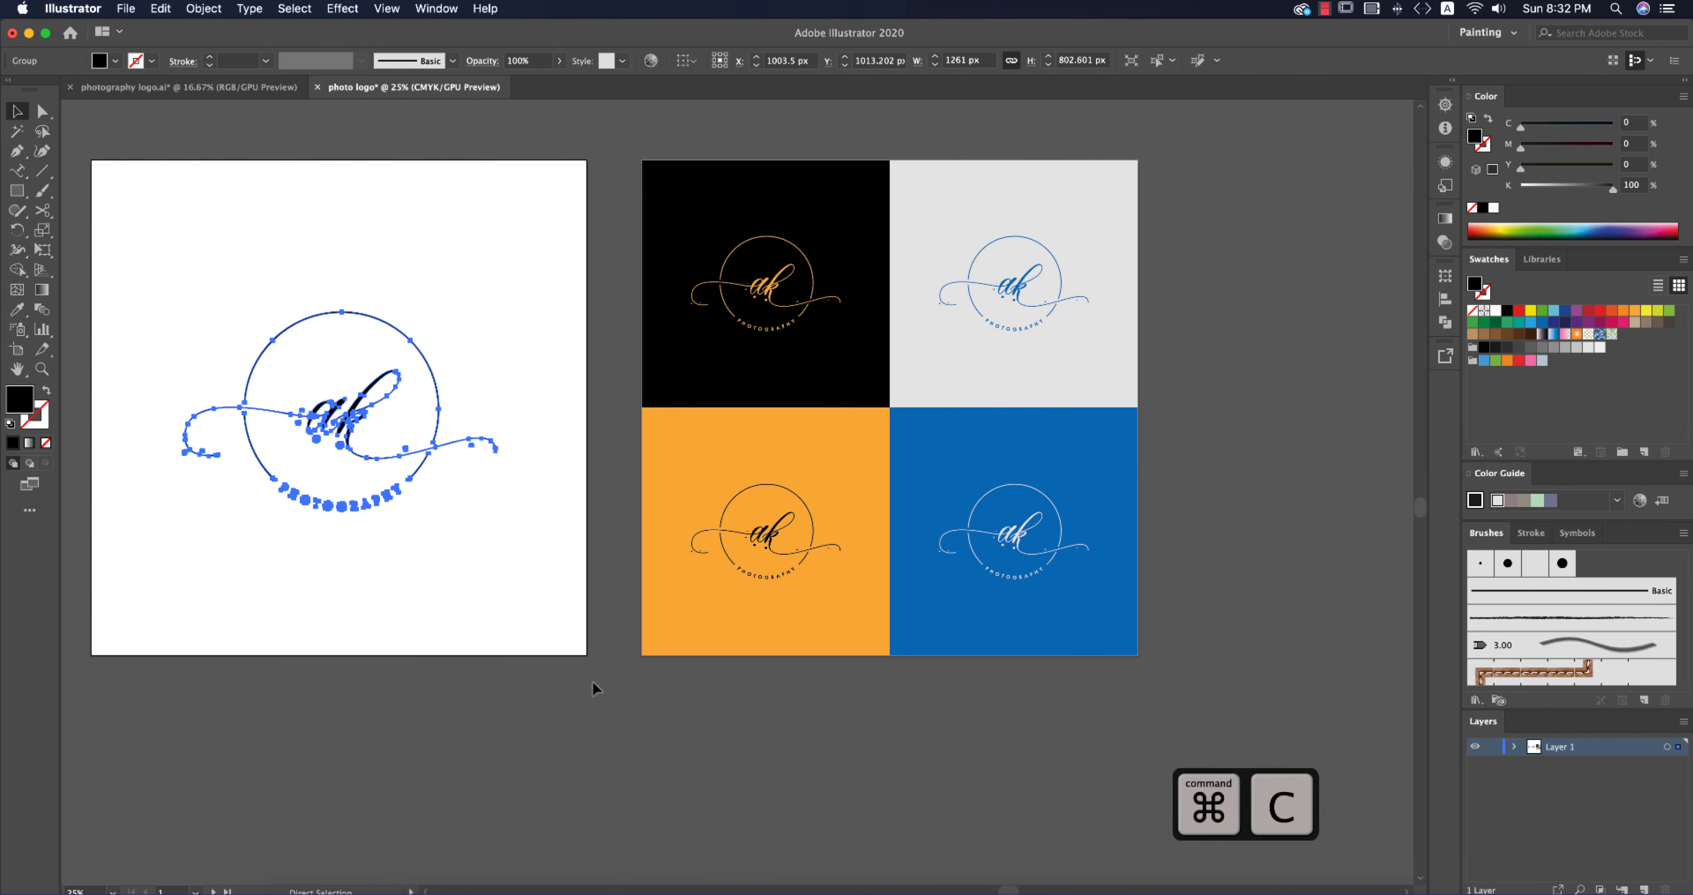
# Step: Switch to Photoshop, paste the logo into the smart object as Pixels and position it slightly left of the canvas center
pyautogui.click(505, 891)
pyautogui.press('super+v')
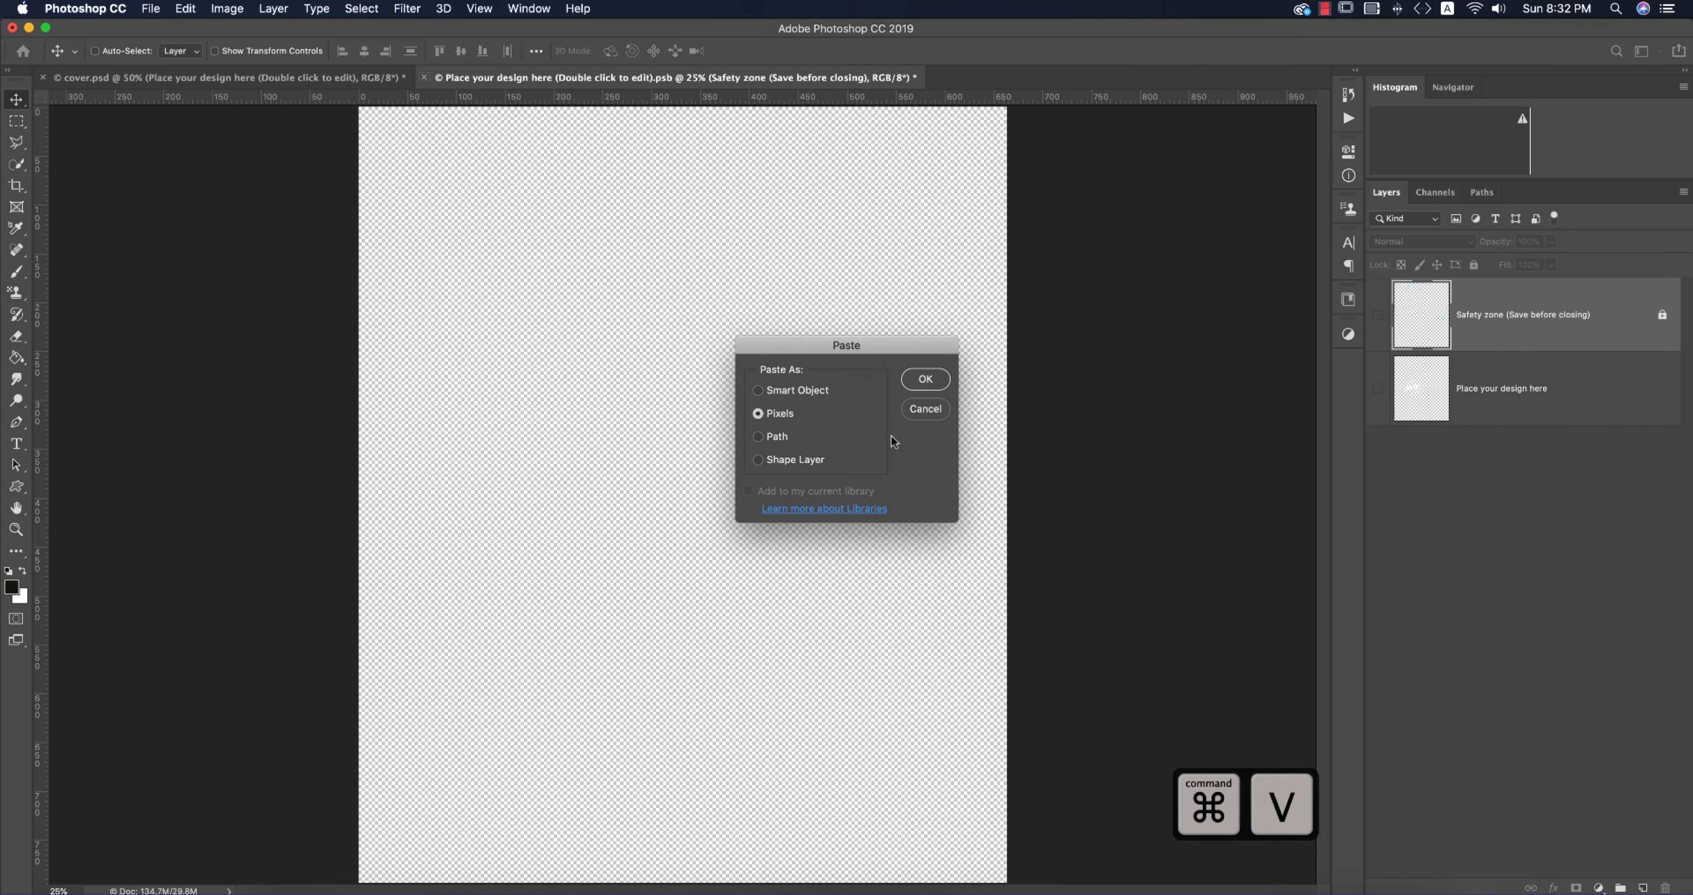
pyautogui.click(925, 380)
pyautogui.moveTo(897, 493); pyautogui.dragTo(753, 490)
pyautogui.press('Return')
# Step: Move the logo layer below the Safety zone layer, check its placement against the zone outline and hide the Safety zone layer
pyautogui.click(1379, 315)
pyautogui.click(1380, 316)
pyautogui.moveTo(1505, 322); pyautogui.dragTo(1496, 403)
pyautogui.click(1379, 316)
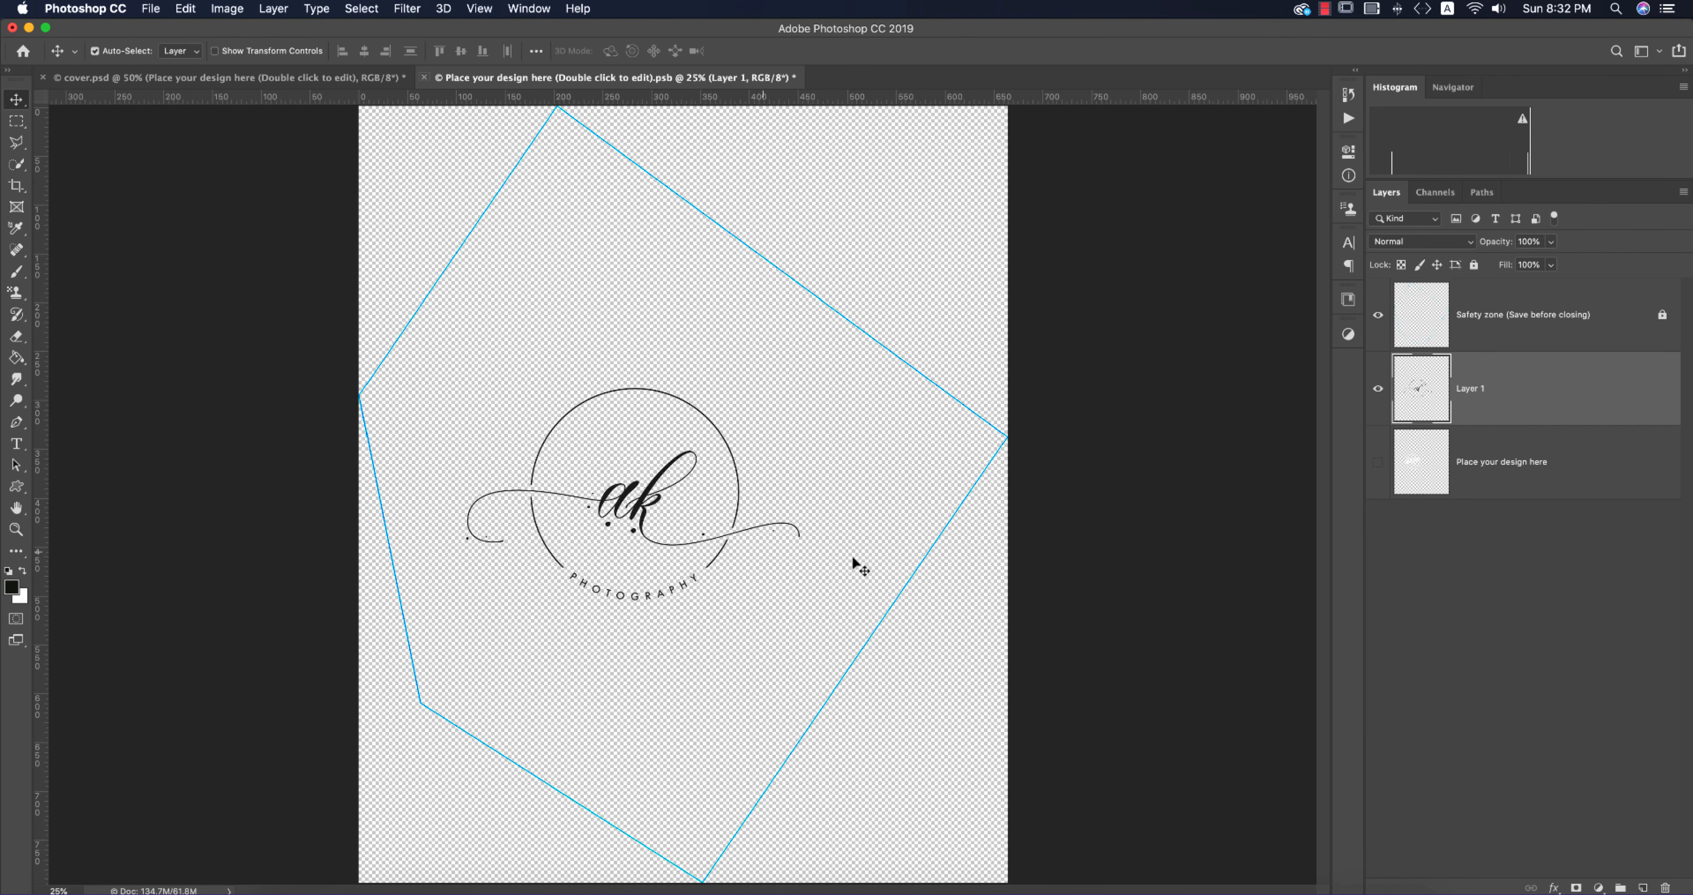
pyautogui.click(1379, 316)
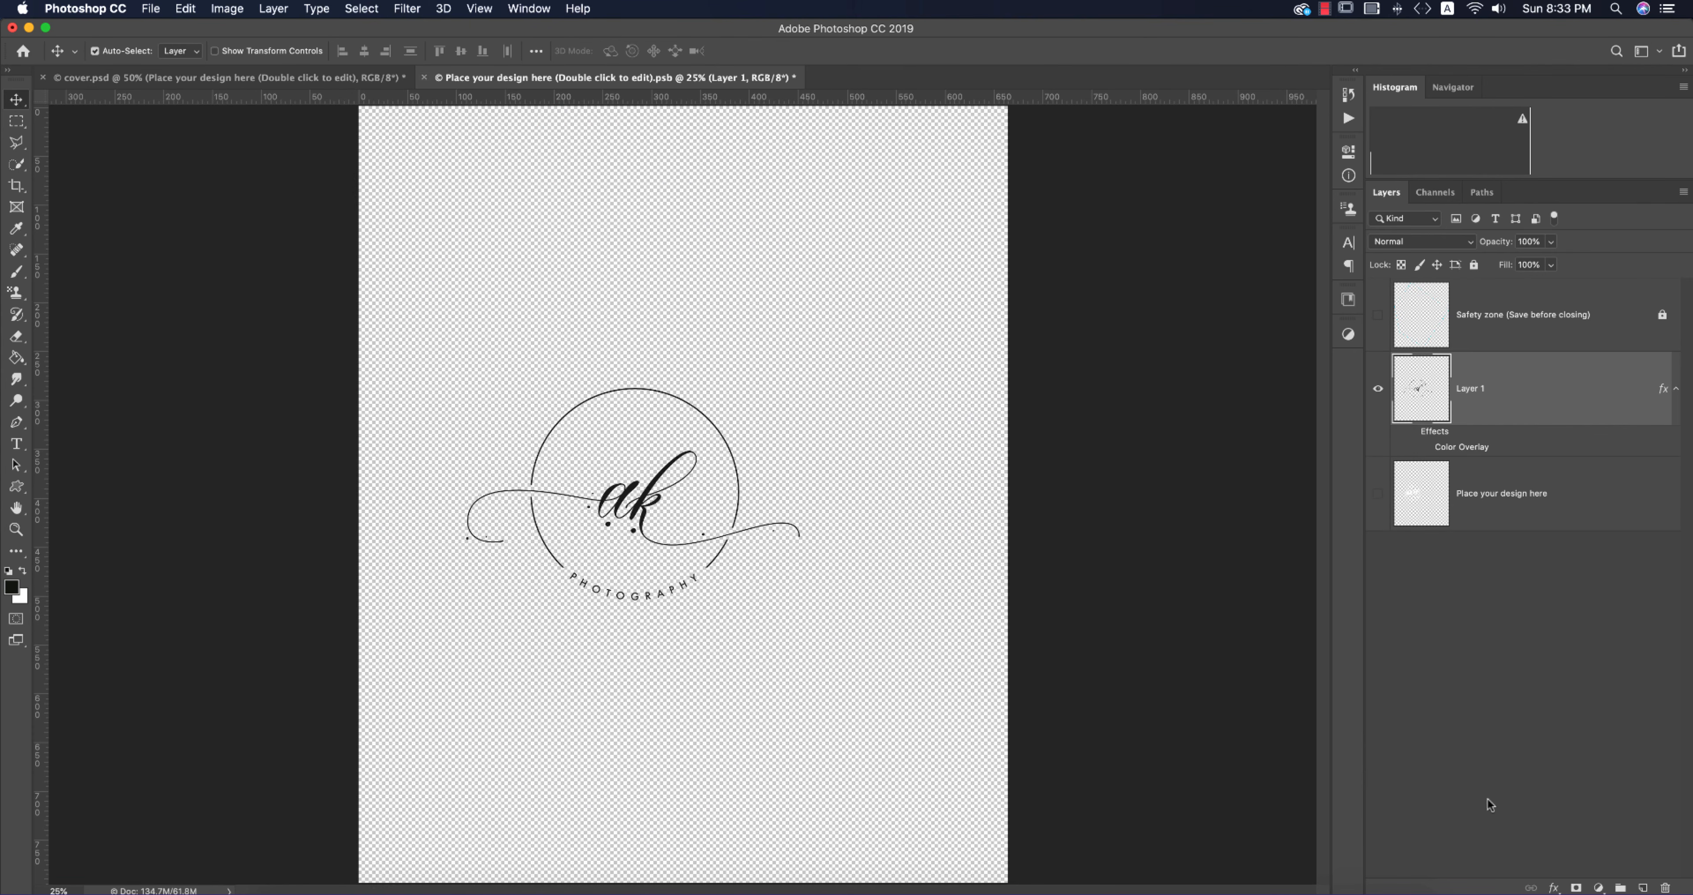
# Step: Add a white Solid Color fill layer above the logo layer and clip it to the logo
pyautogui.click(1596, 886)
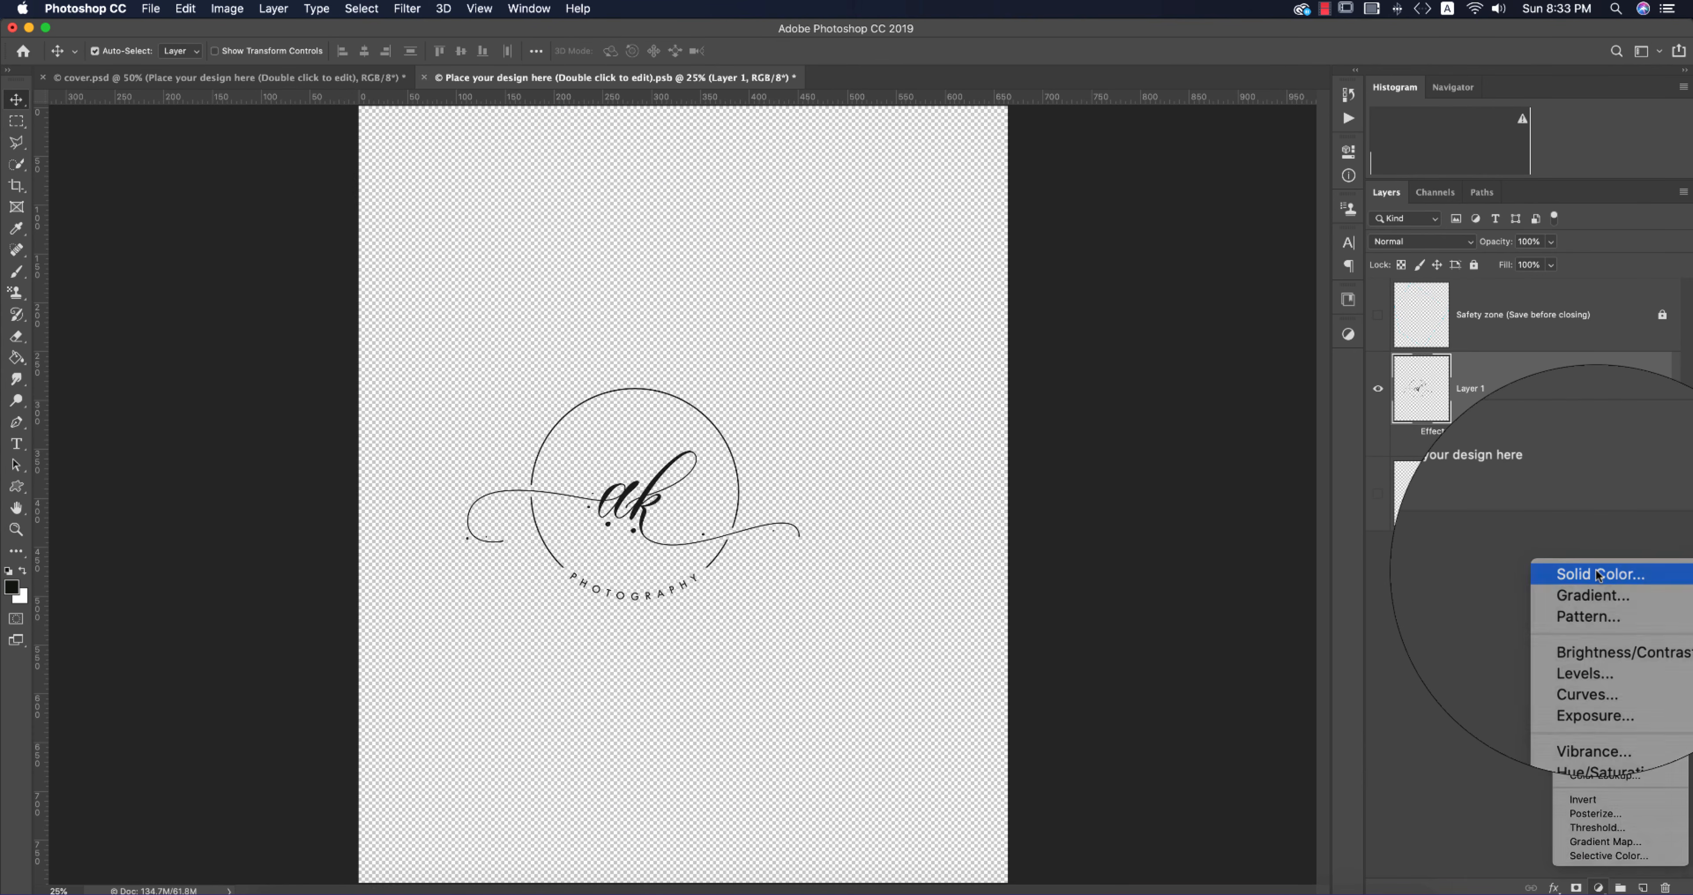
pyautogui.click(1505, 575)
pyautogui.moveTo(1045, 405); pyautogui.dragTo(953, 355)
pyautogui.click(1340, 384)
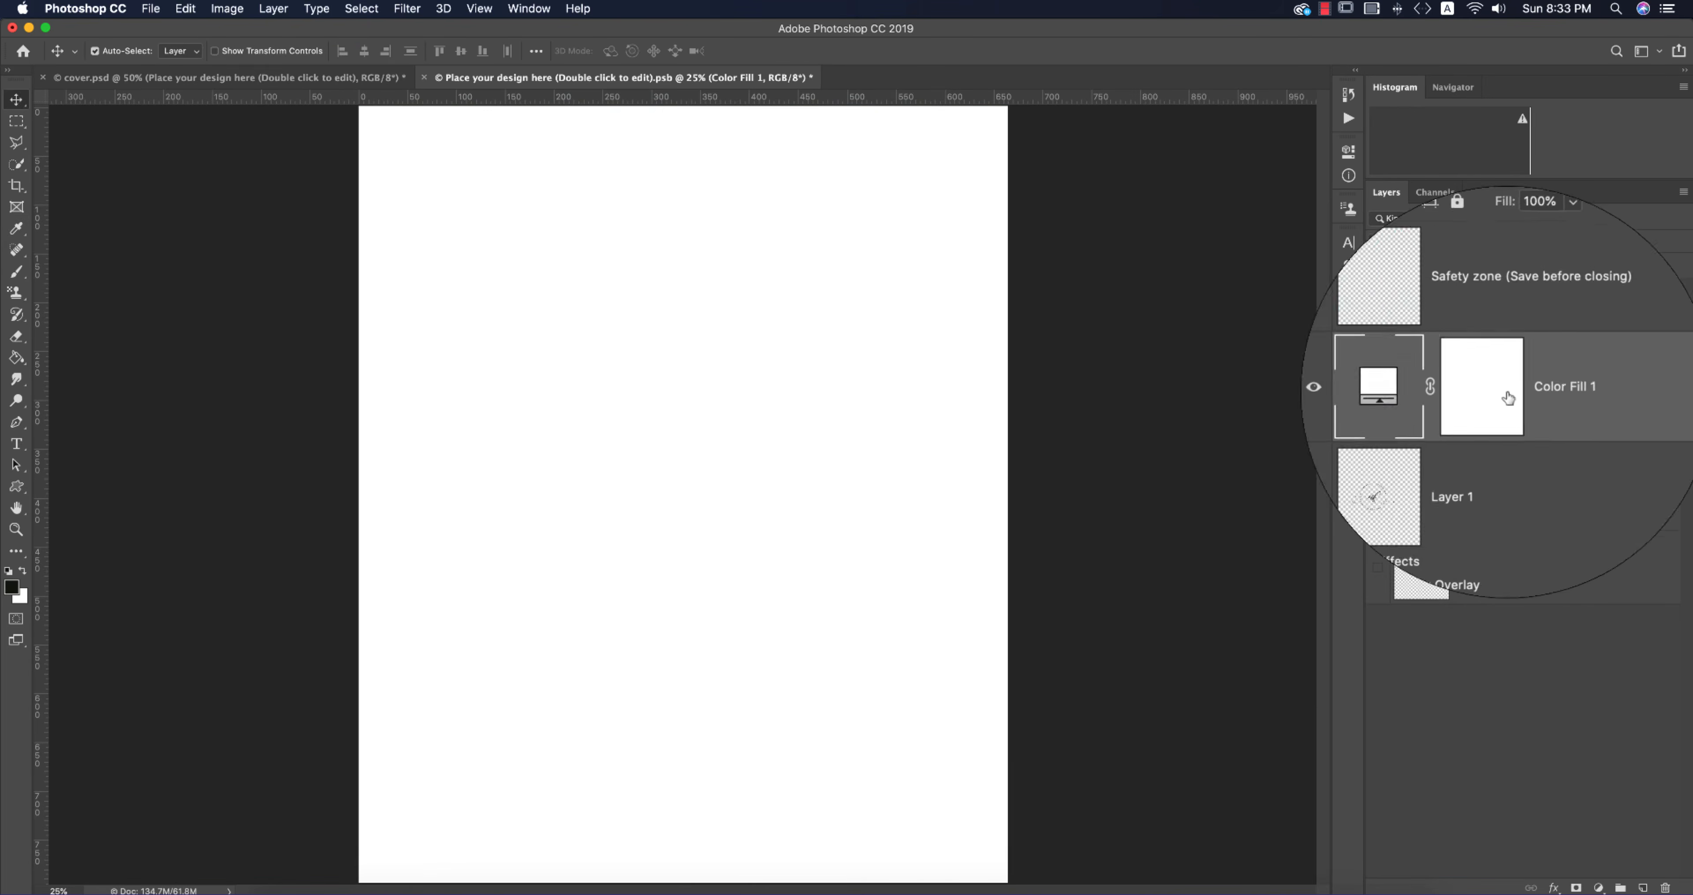
pyautogui.rightClick(1578, 386)
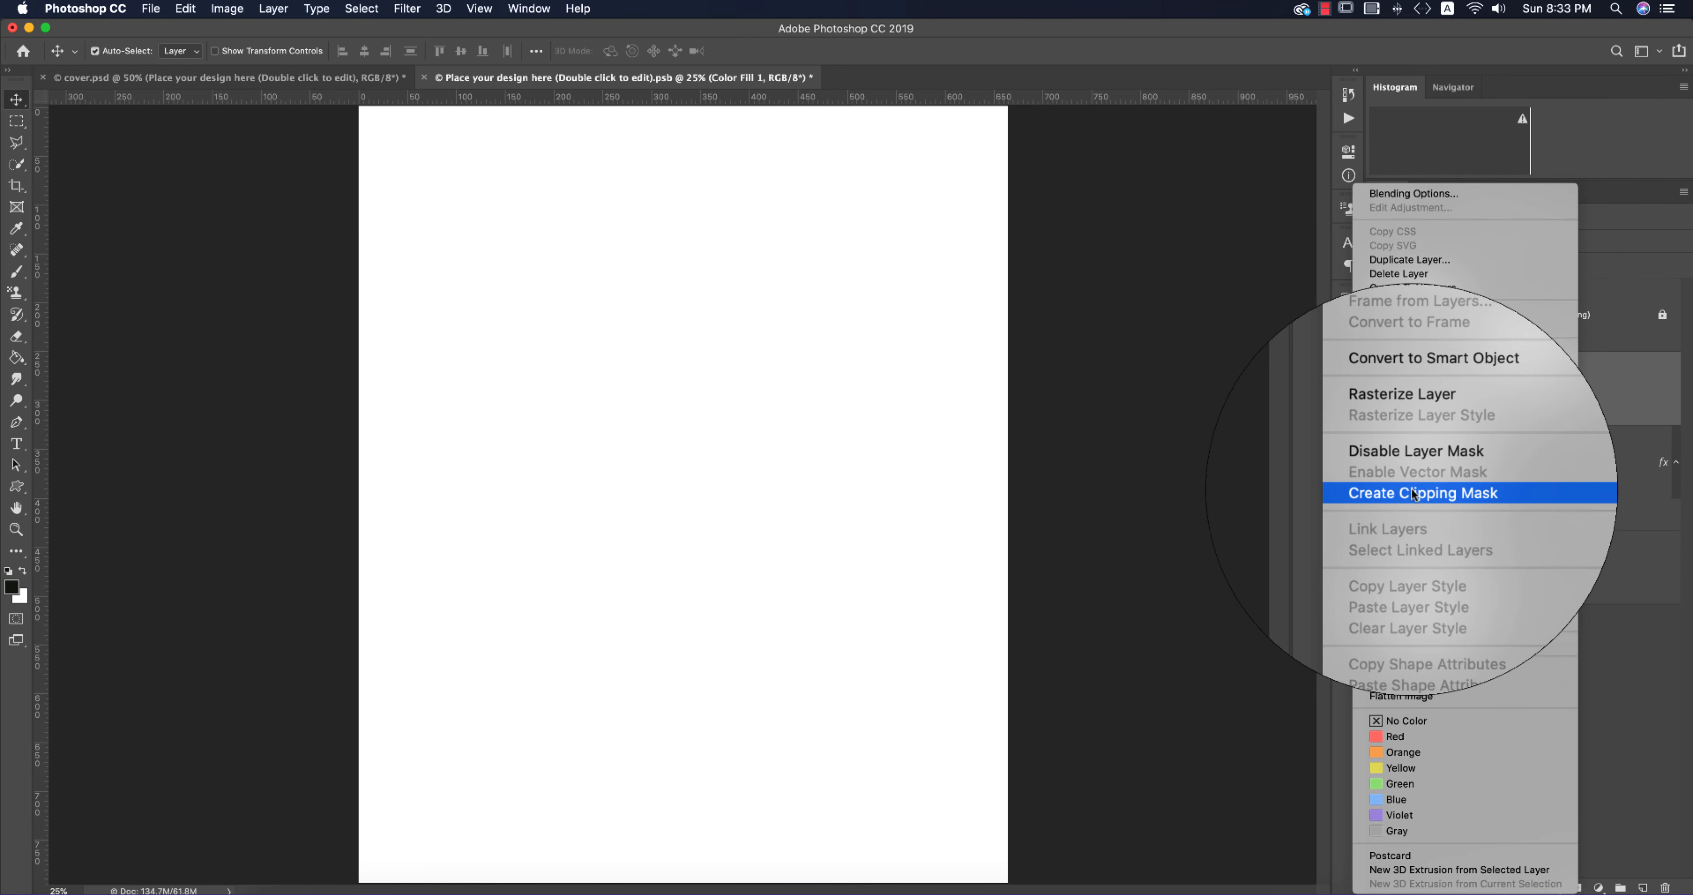
pyautogui.click(1414, 493)
# Step: Save the edited smart object, return to cover.psd and save the updated mockup with Save As
pyautogui.press('super+s')
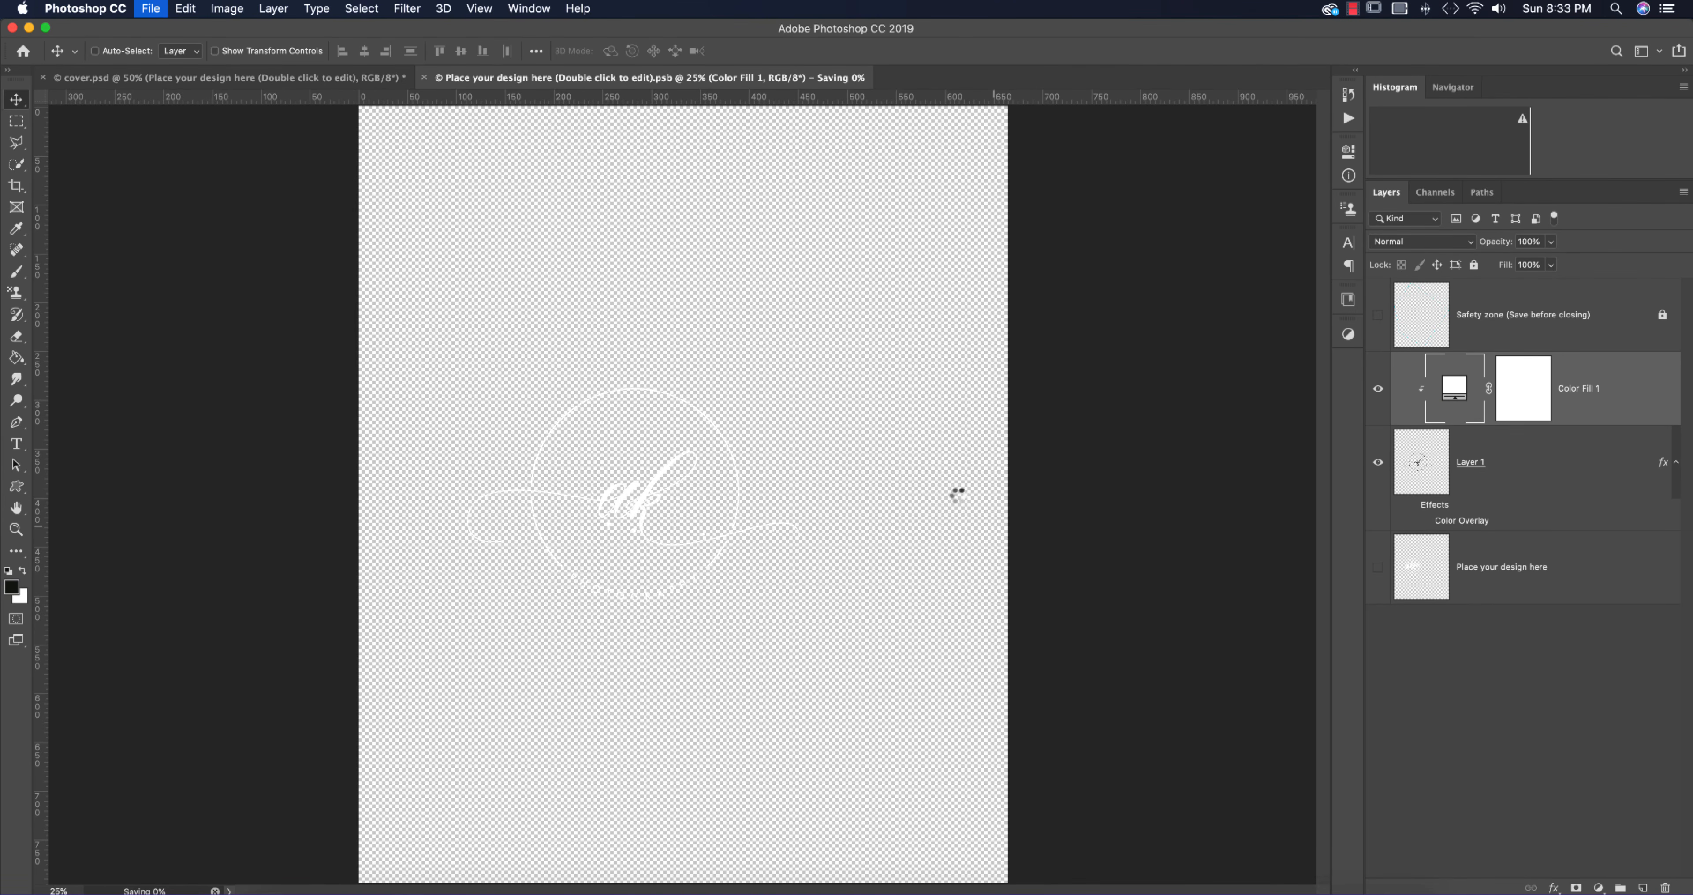
pyautogui.click(349, 78)
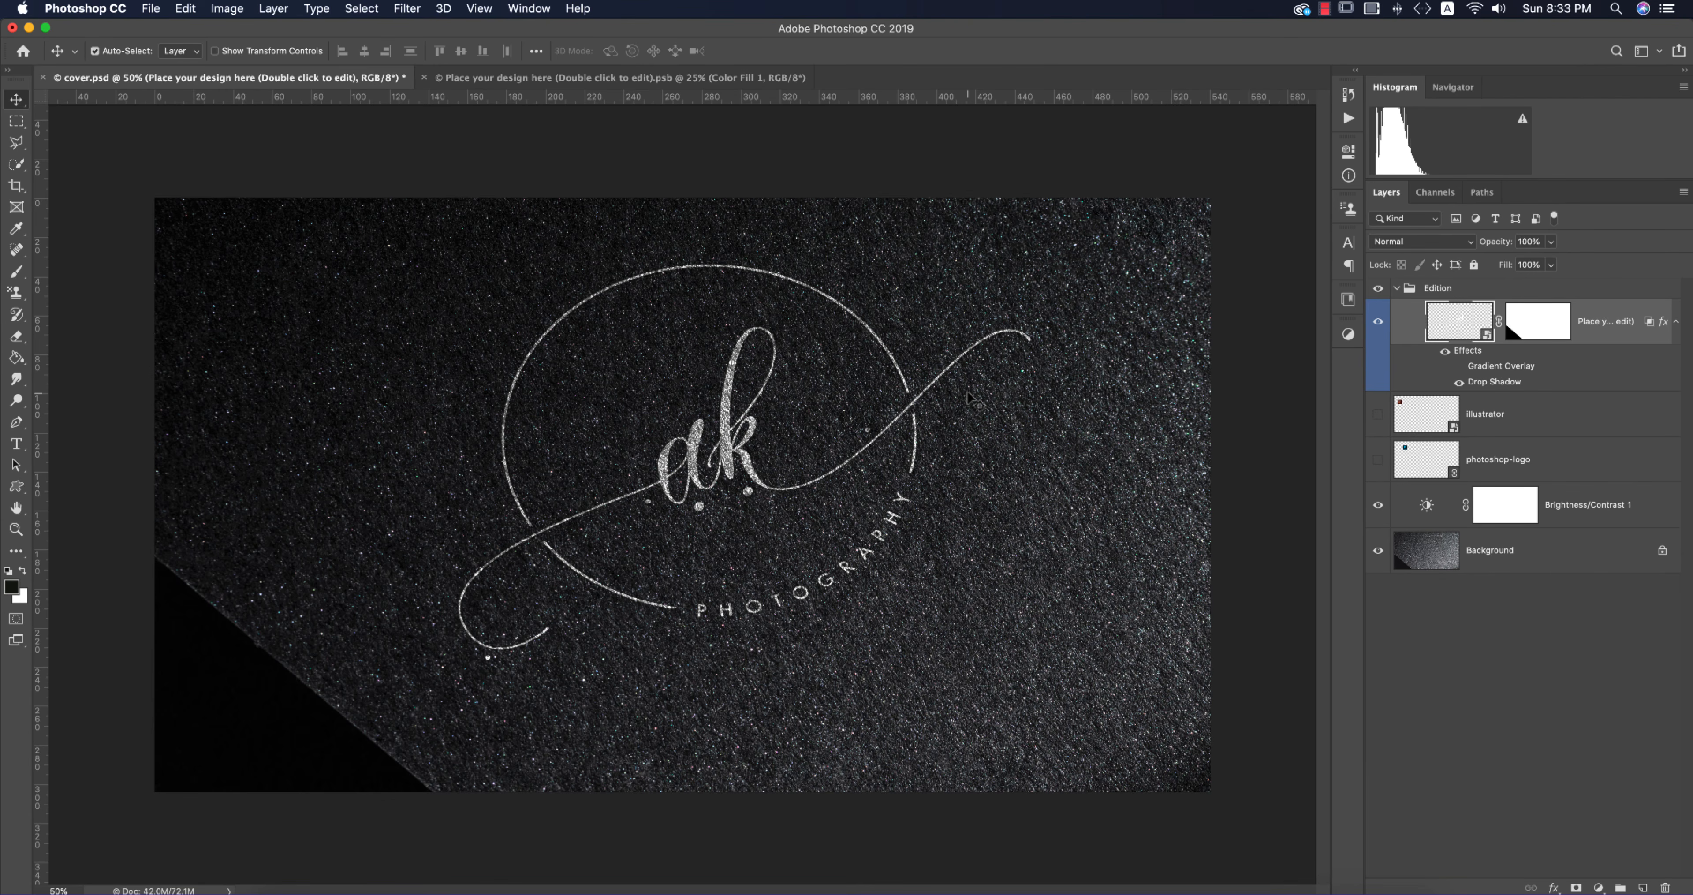
pyautogui.press('super+shift+s')
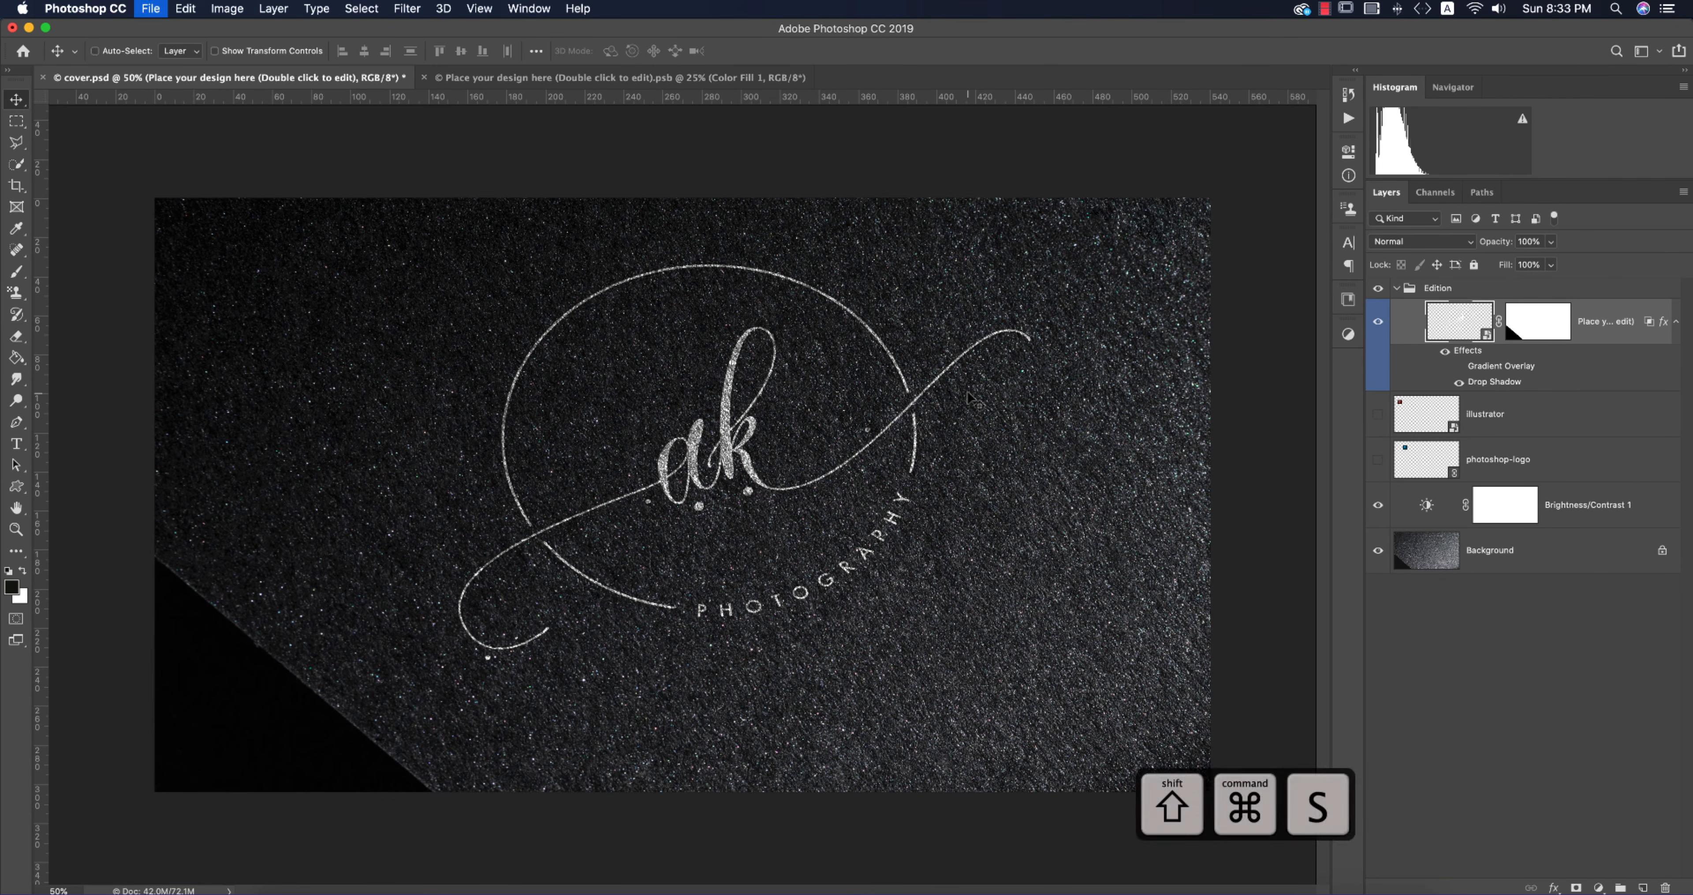
pyautogui.press('Return')
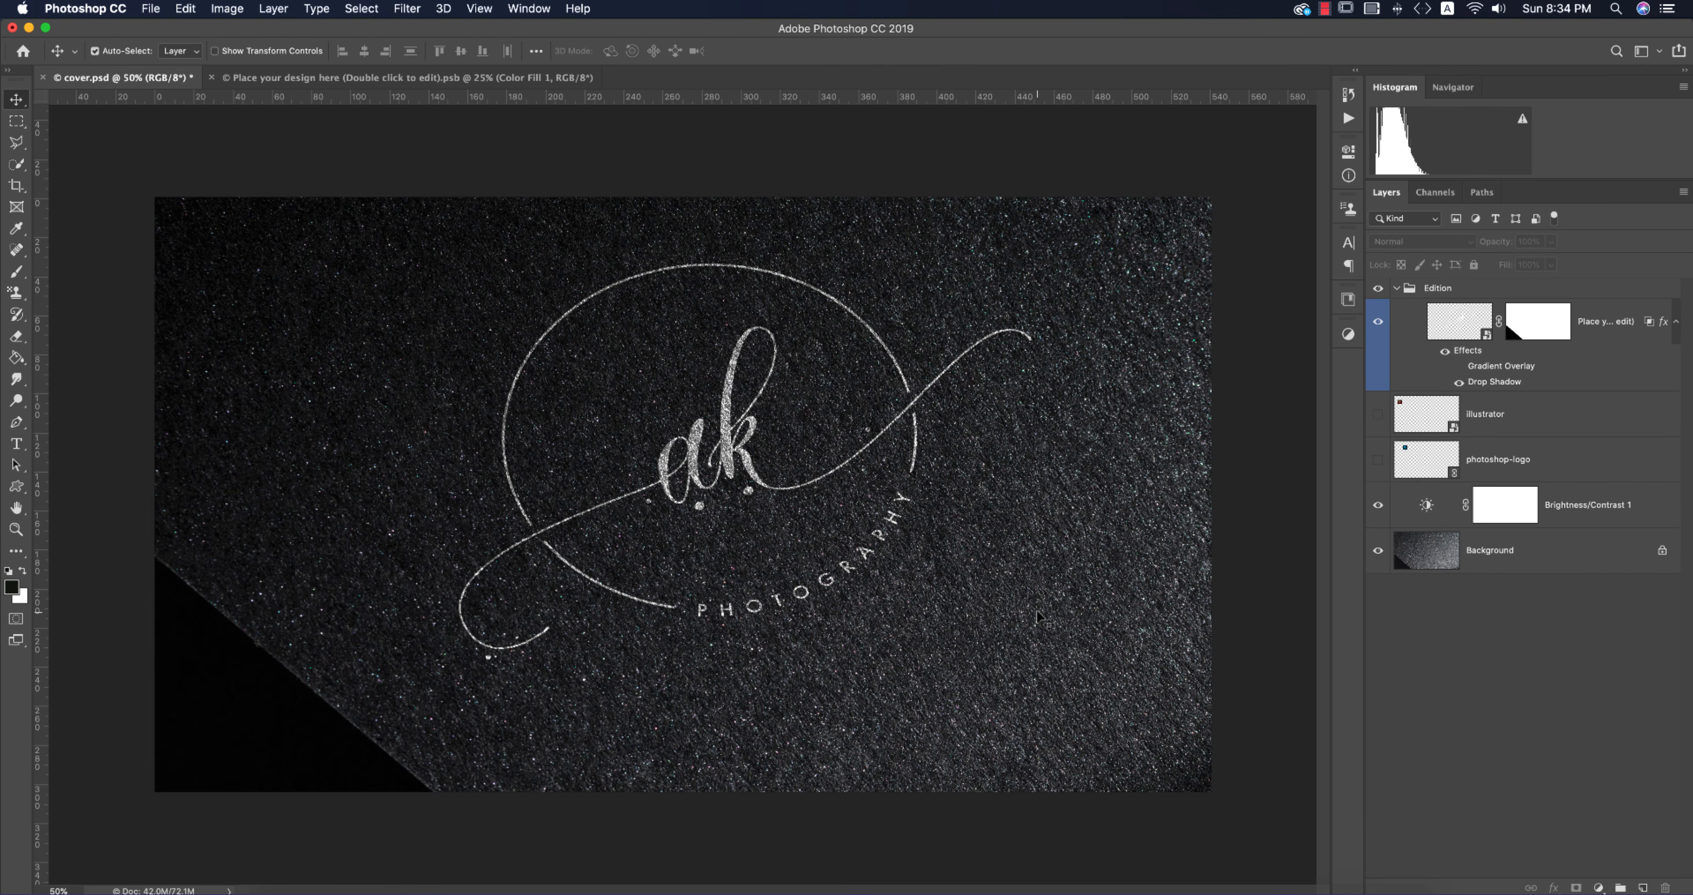